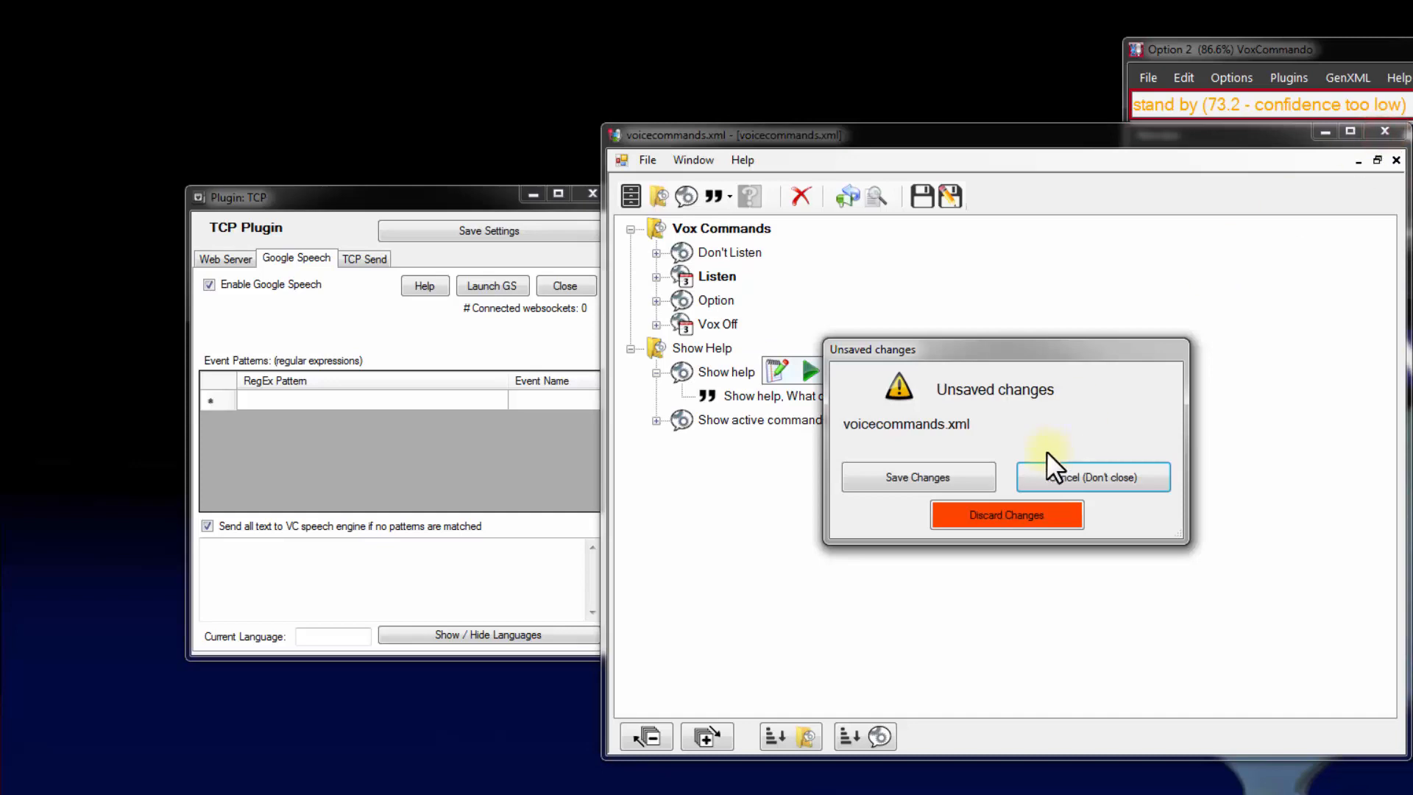
Save the changes to voicecommands.xml, check the TCP plugin's web server settings, and launch Google Speech in the browser
{"action": "left_click", "coordinate": [942, 481]}
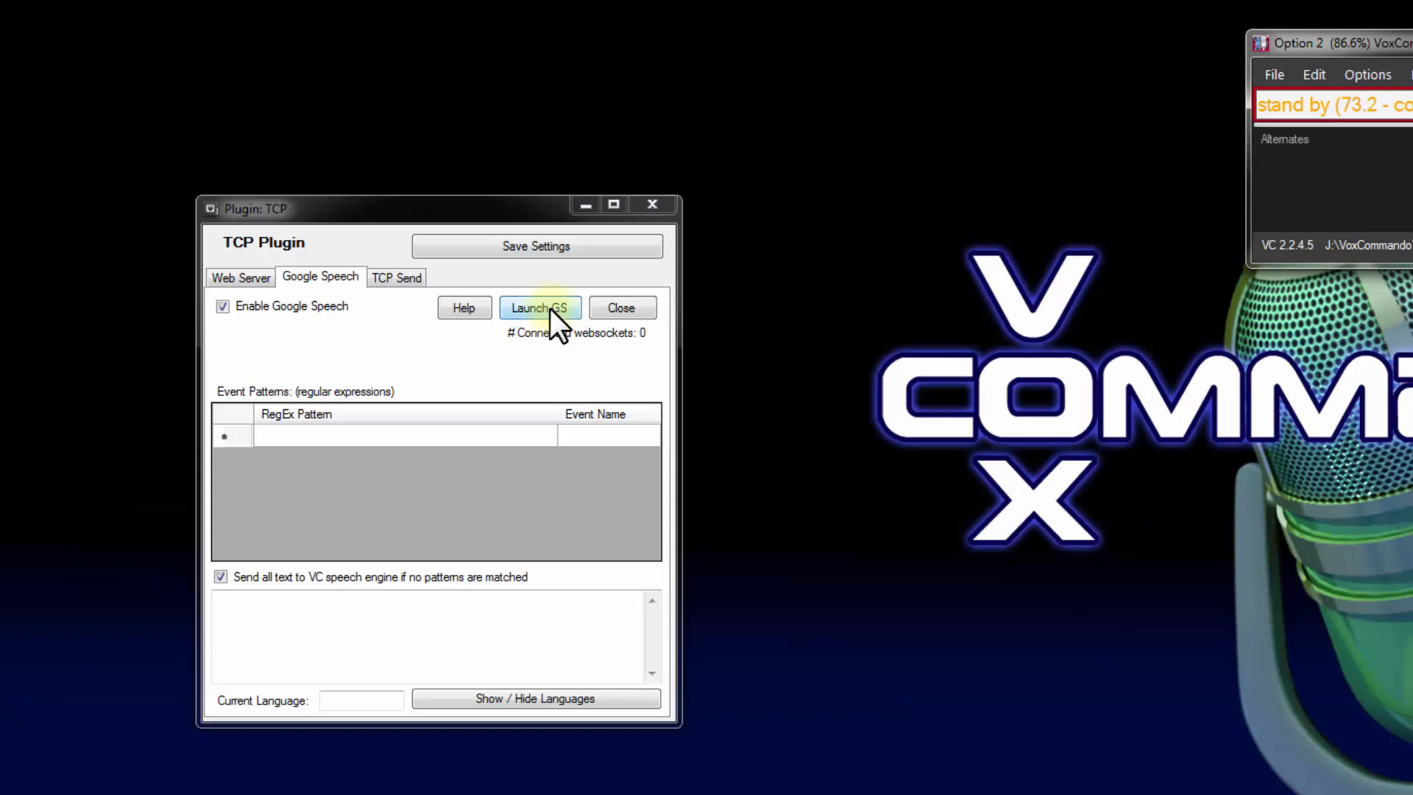
{"action": "left_click", "coordinate": [230, 280]}
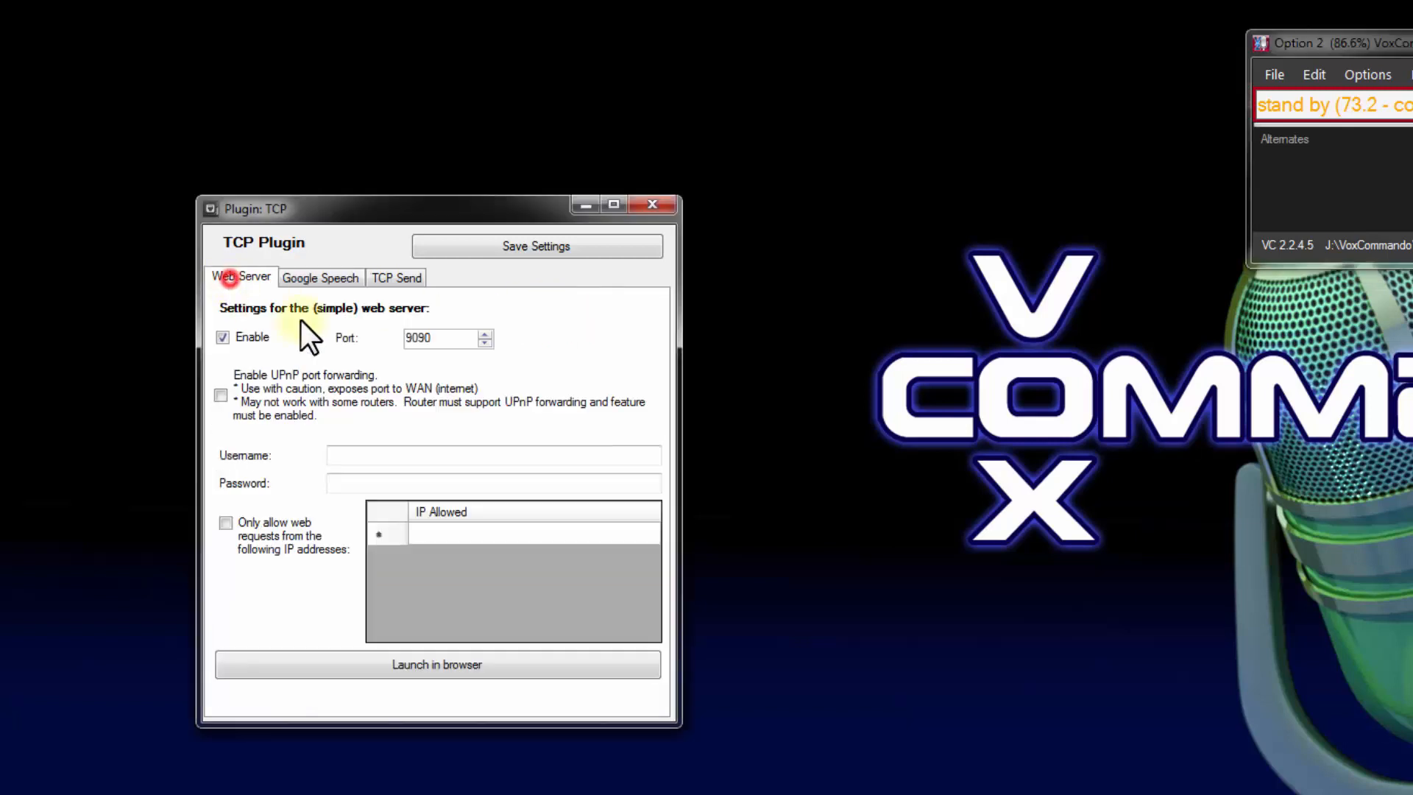
{"action": "left_click", "coordinate": [307, 277]}
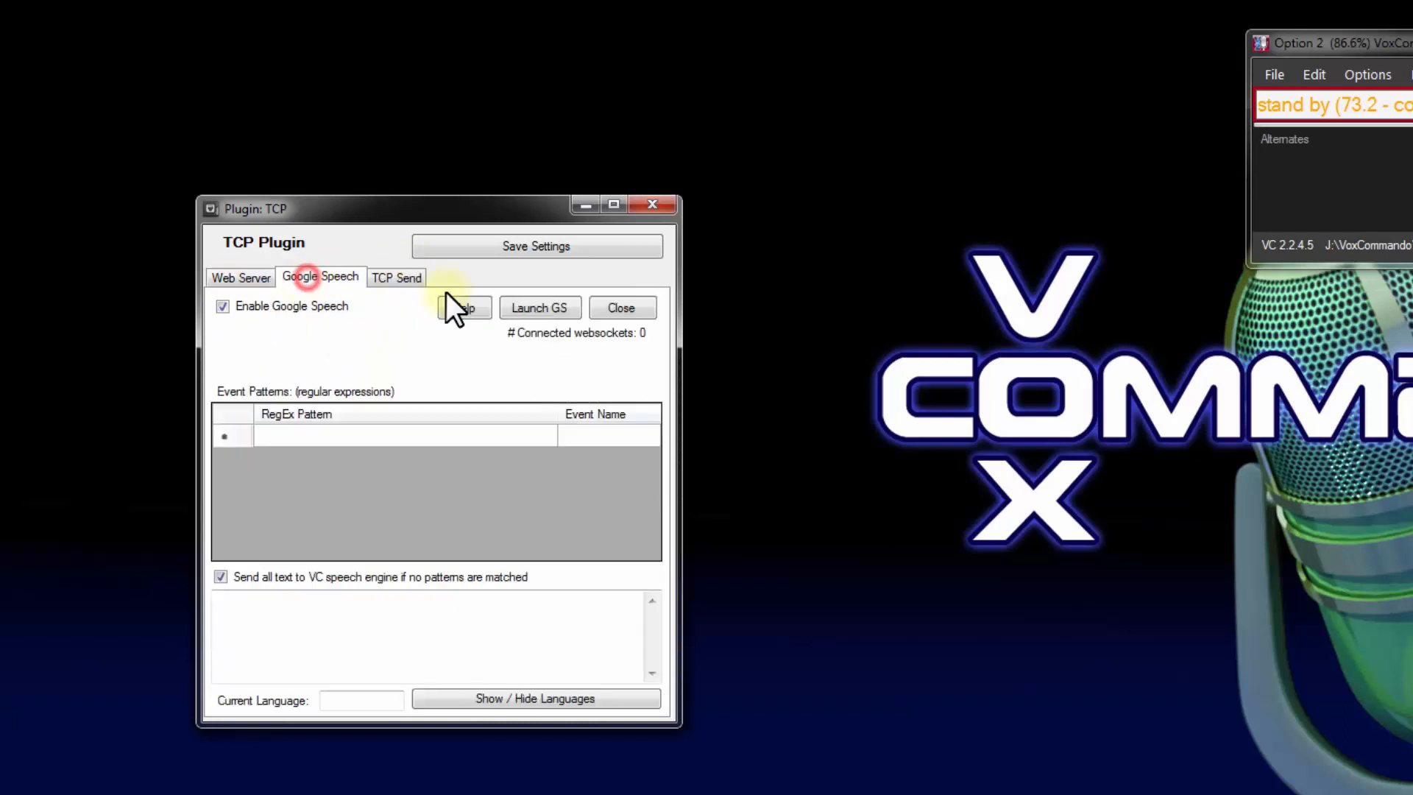
{"action": "left_click", "coordinate": [535, 306]}
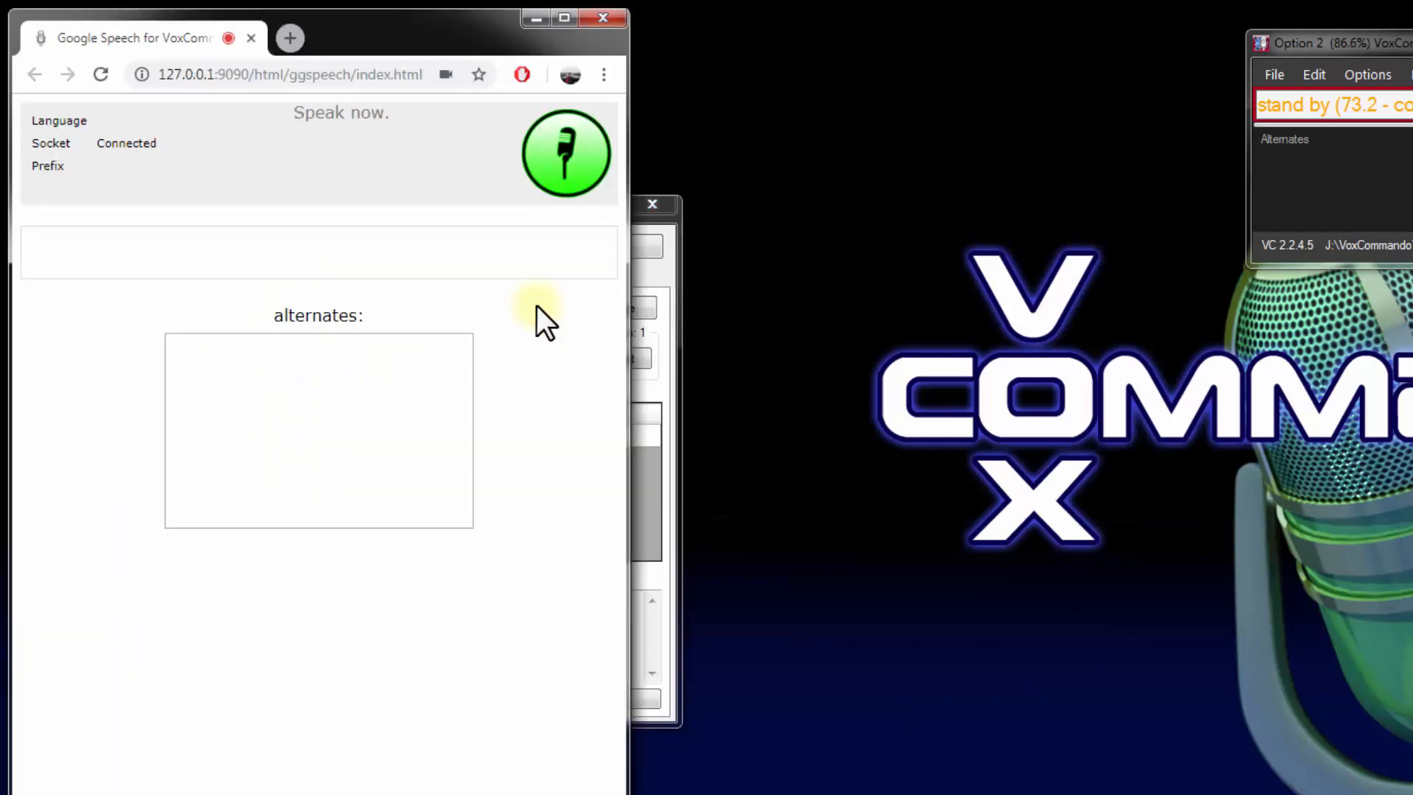
Stop the microphone on the Google Speech page and move the TCP plugin window beside the browser
{"action": "left_click", "coordinate": [566, 162]}
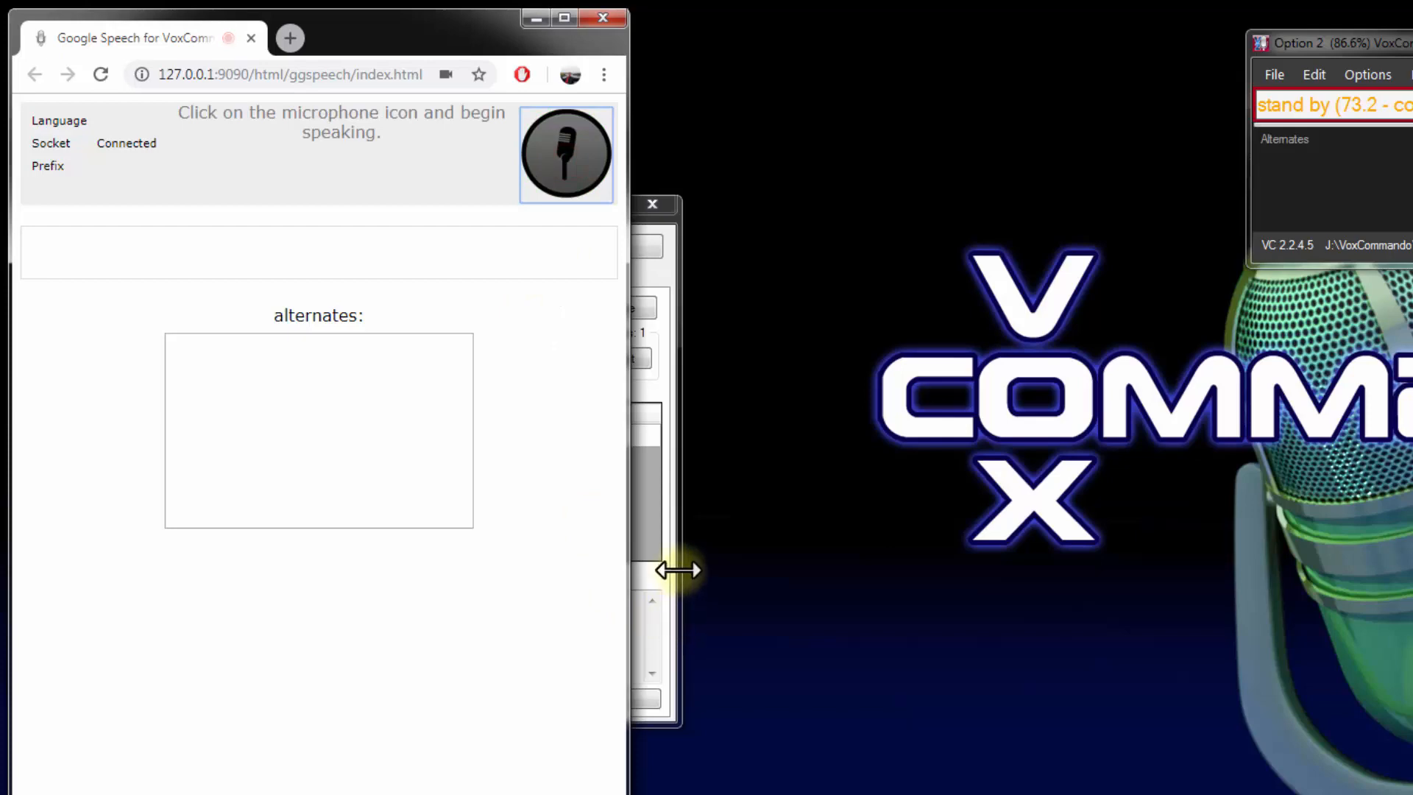
{"action": "left_click", "coordinate": [672, 571]}
{"action": "left_click_drag", "start_coordinate": [392, 196], "coordinate": [935, 94]}
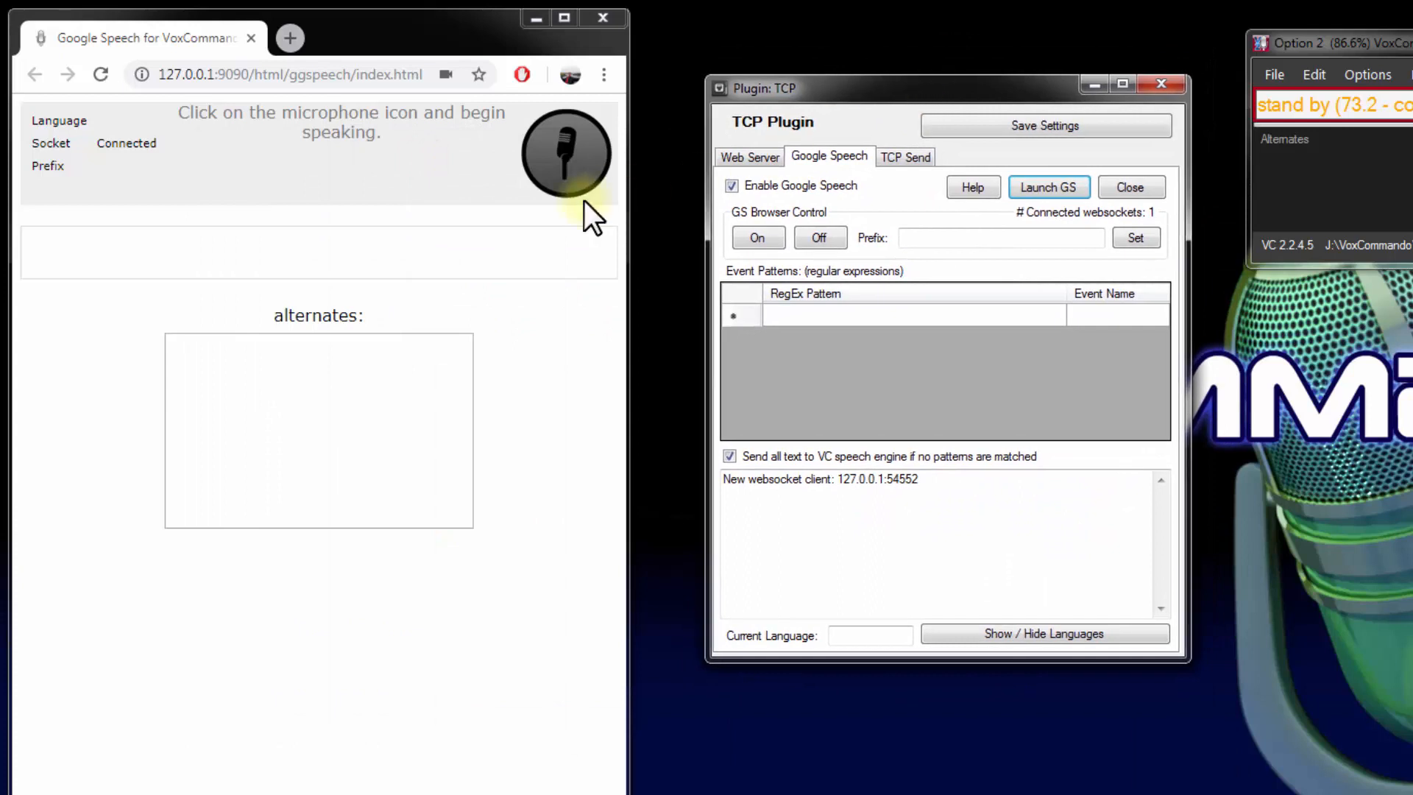
Test Google Speech by saying "speaking now", stop the microphone, and check the recognized phrase in the TCP plugin log
{"action": "left_click", "coordinate": [562, 149]}
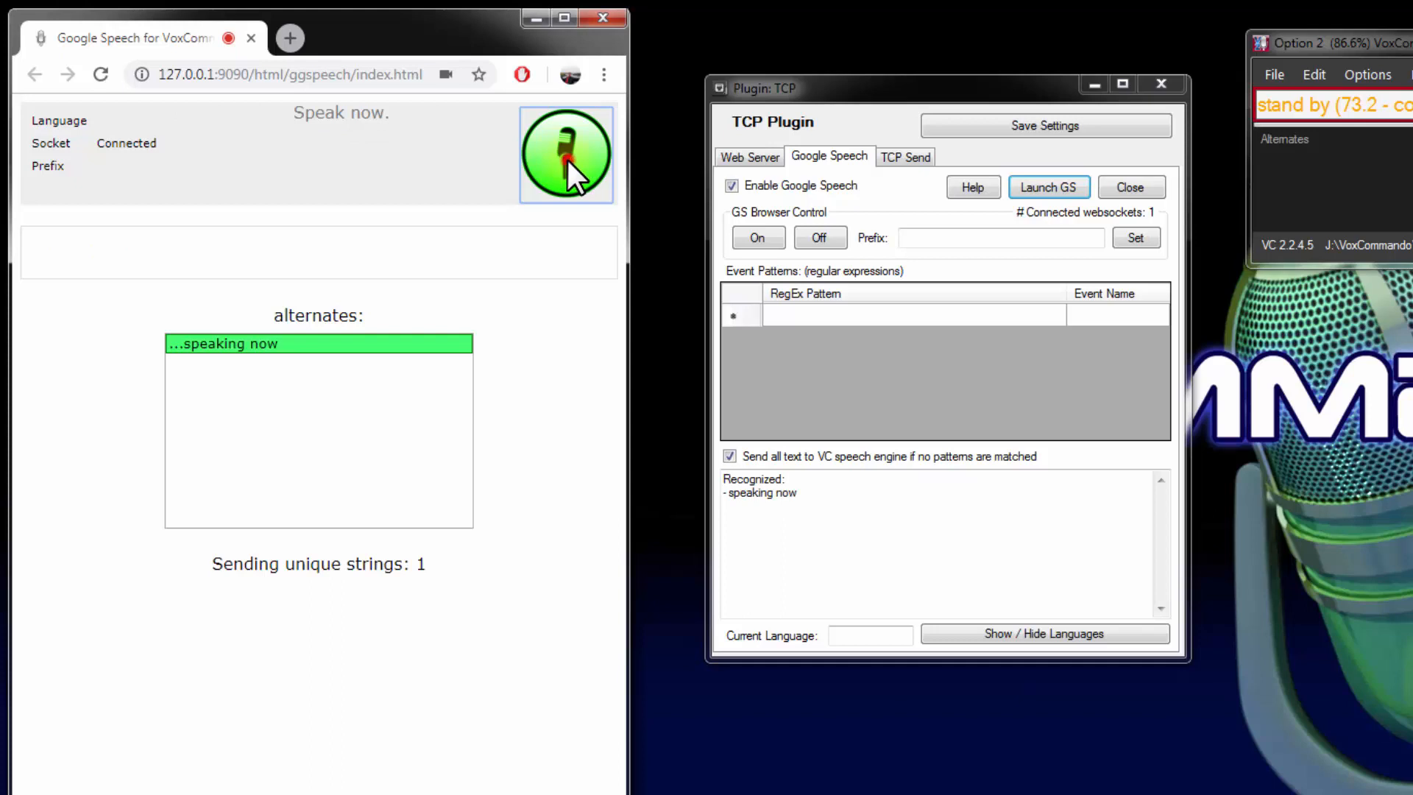
{"action": "left_click", "coordinate": [568, 160]}
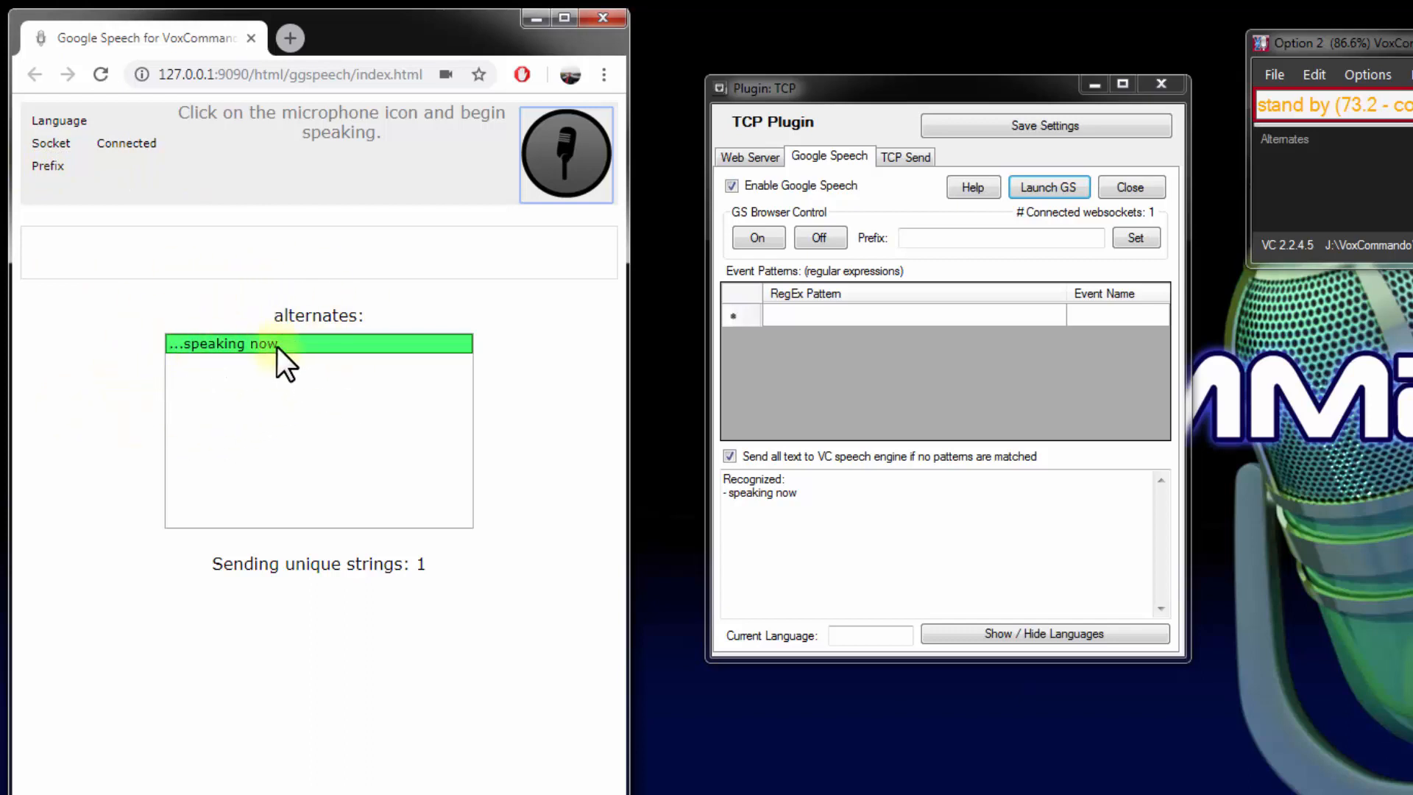
{"action": "left_click", "coordinate": [756, 498]}
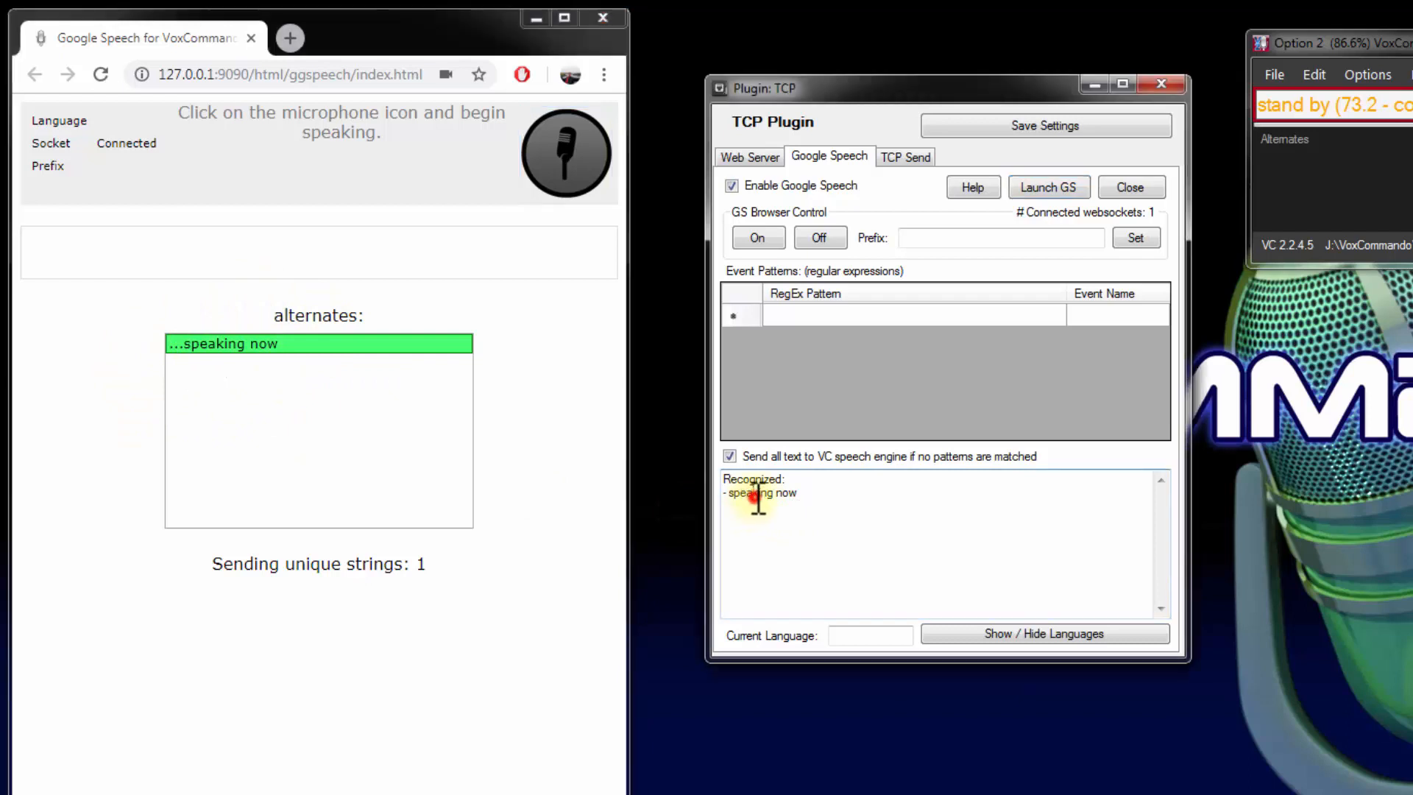
{"action": "double_click", "coordinate": [757, 494]}
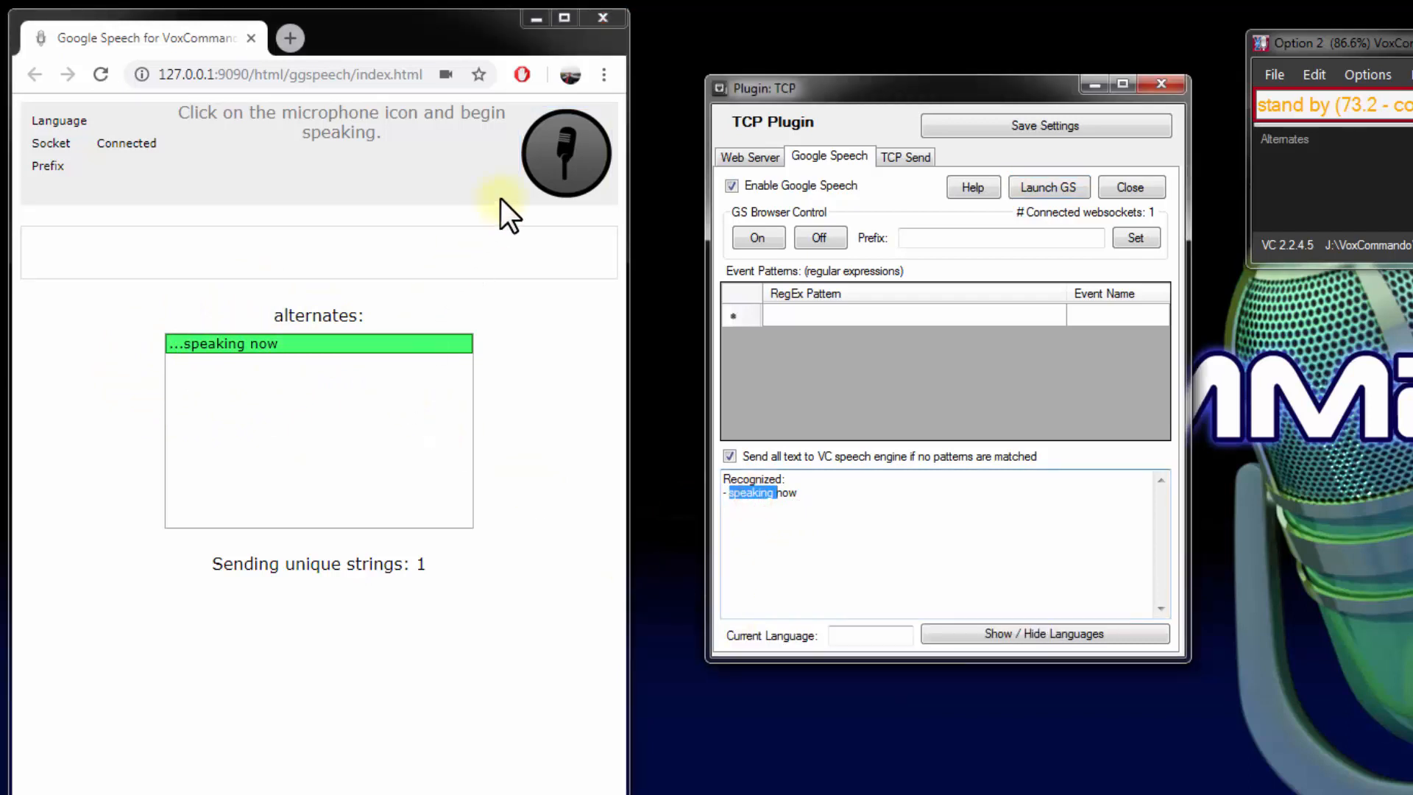
Test recognition of "what time is it", stop the microphone, and examine the phrase in the TCP plugin log
{"action": "left_click", "coordinate": [561, 154]}
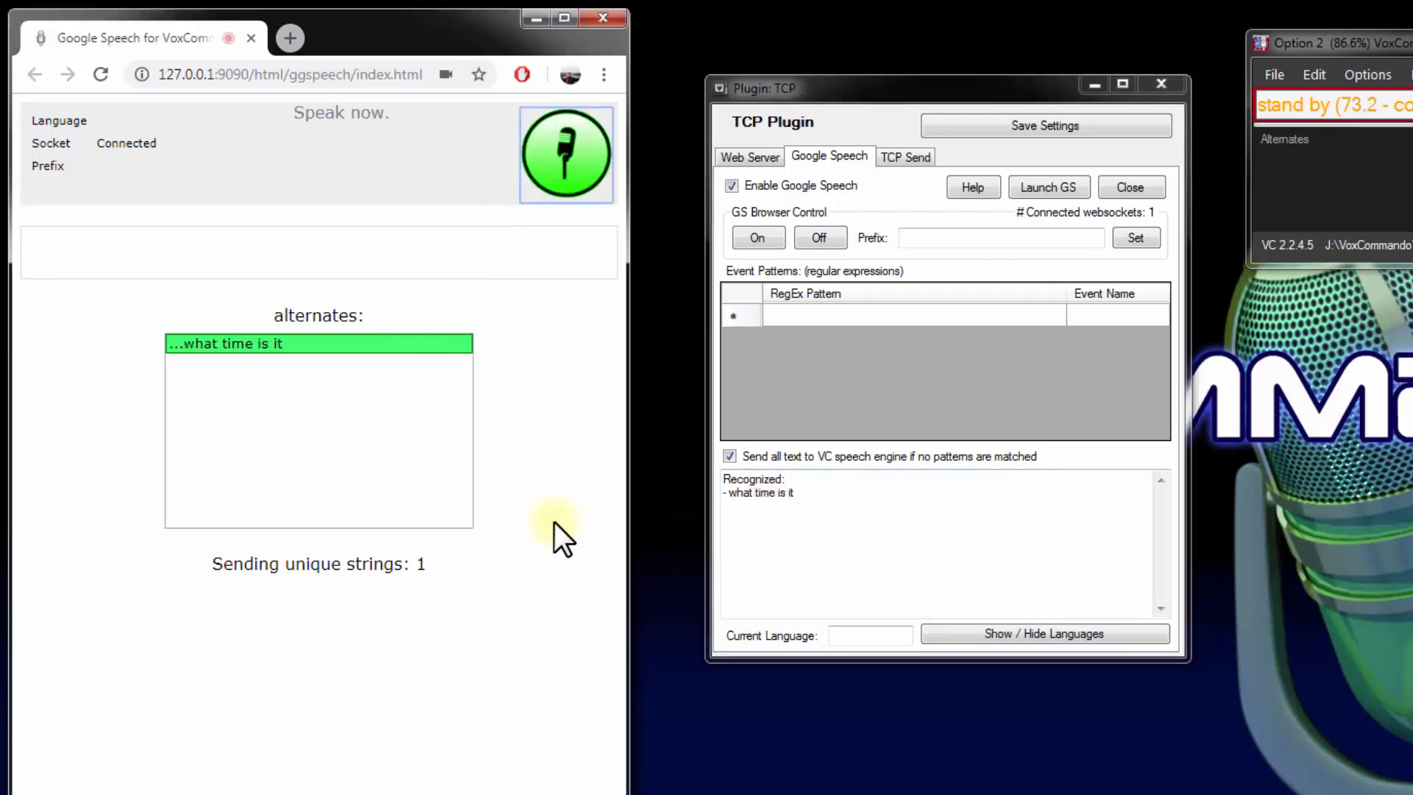
{"action": "left_click", "coordinate": [564, 149]}
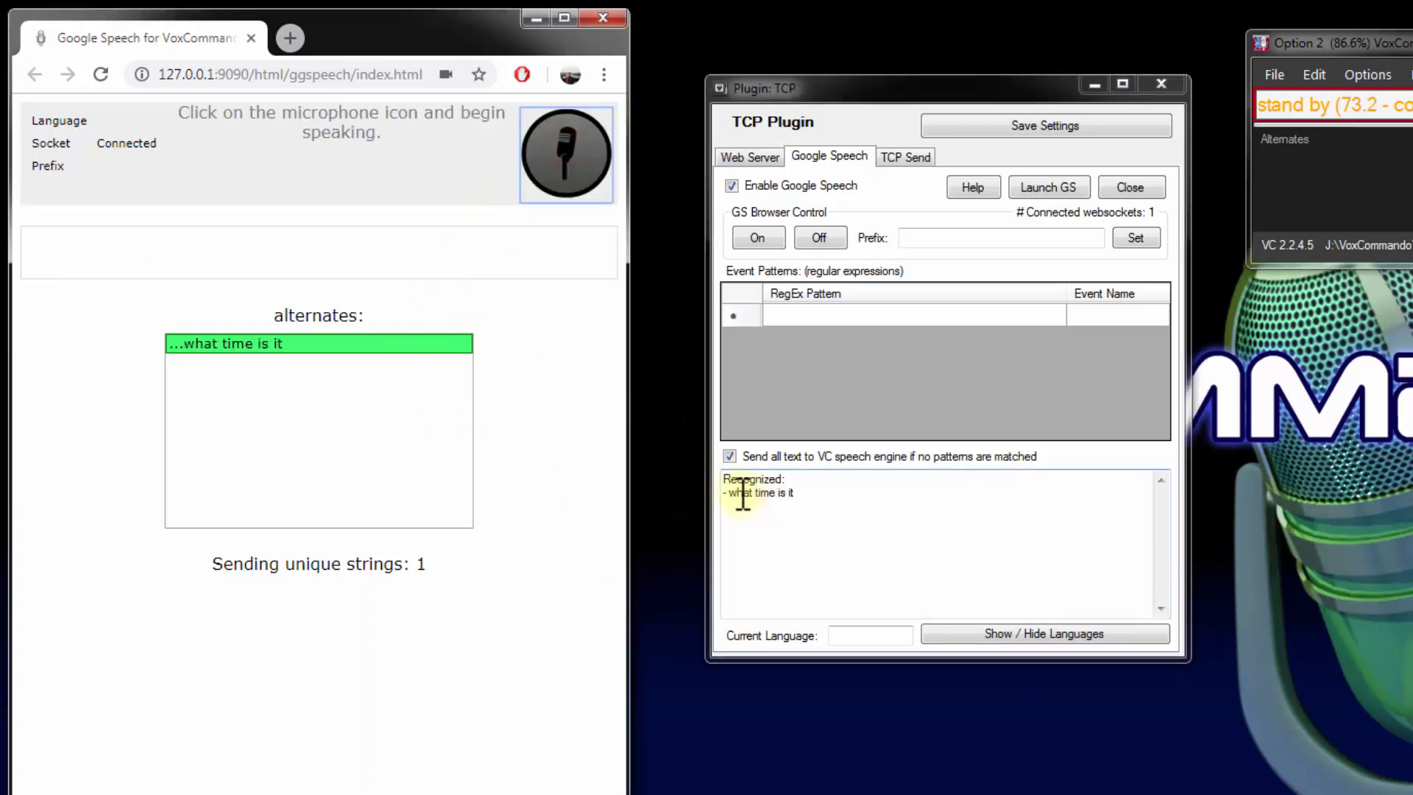
{"action": "left_click_drag", "start_coordinate": [731, 494], "coordinate": [800, 492]}
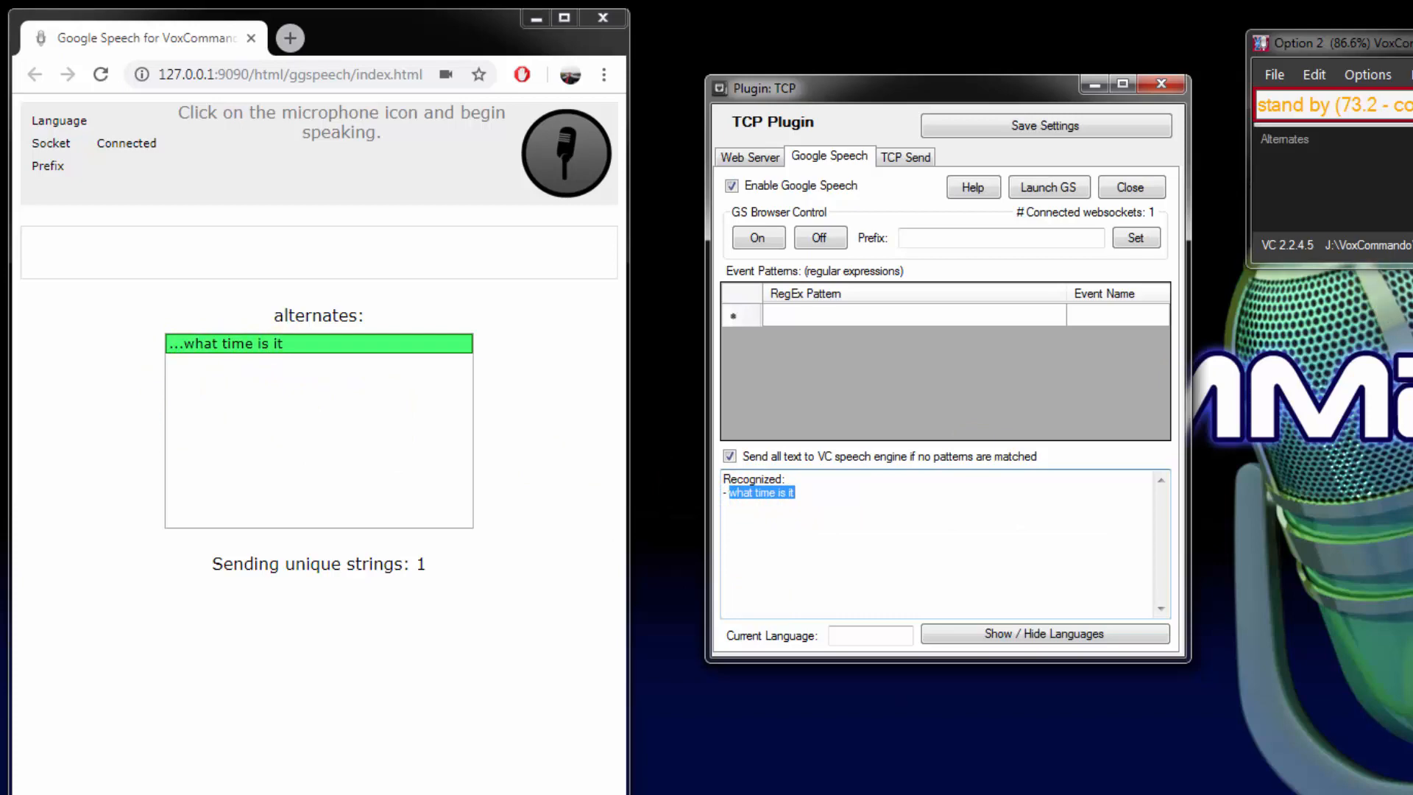
Show the VoxCommando history, examine the "what time is it" entry, and review the option to send unmatched text to the speech engine
{"action": "key", "text": "ctrl+h"}
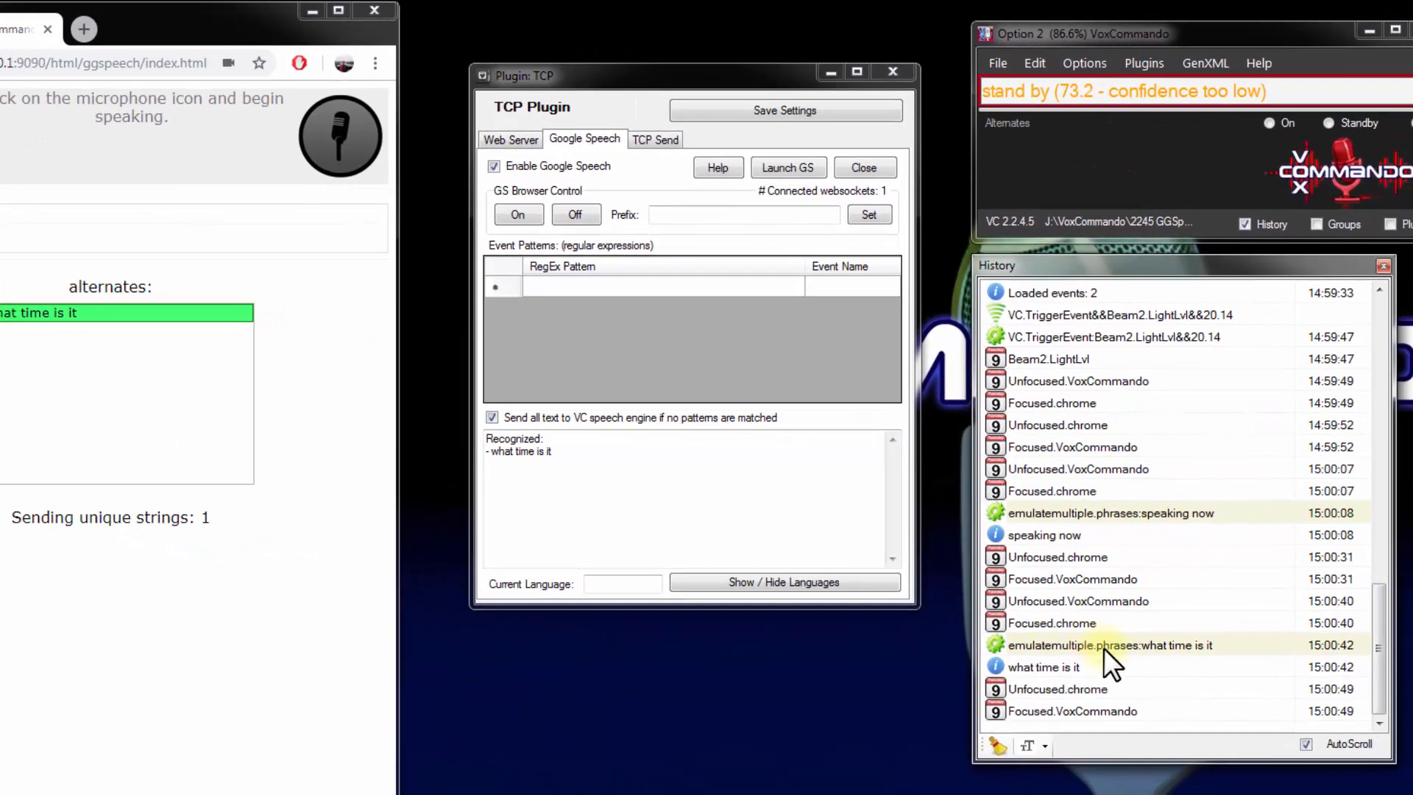
{"action": "left_click", "coordinate": [1336, 720]}
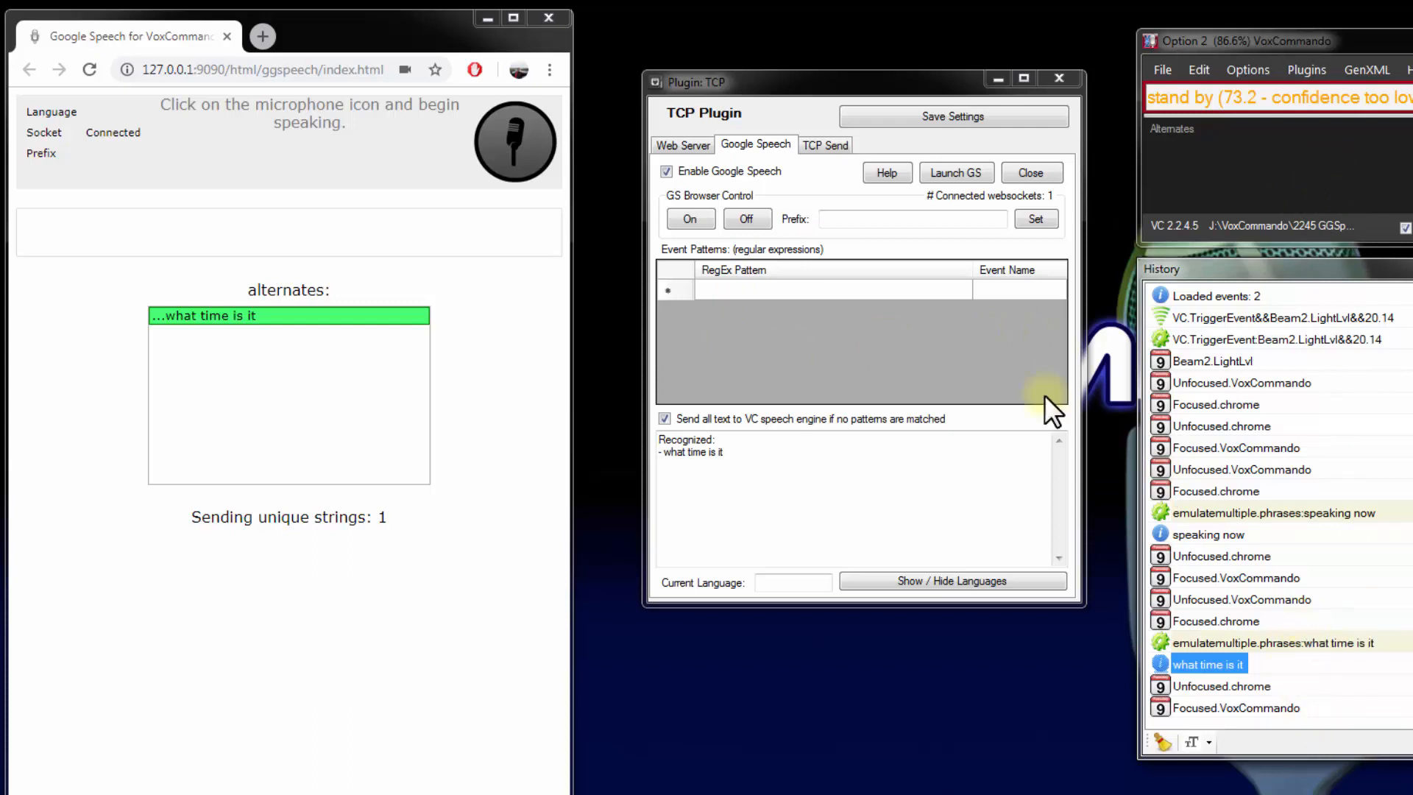
{"action": "left_click", "coordinate": [660, 418]}
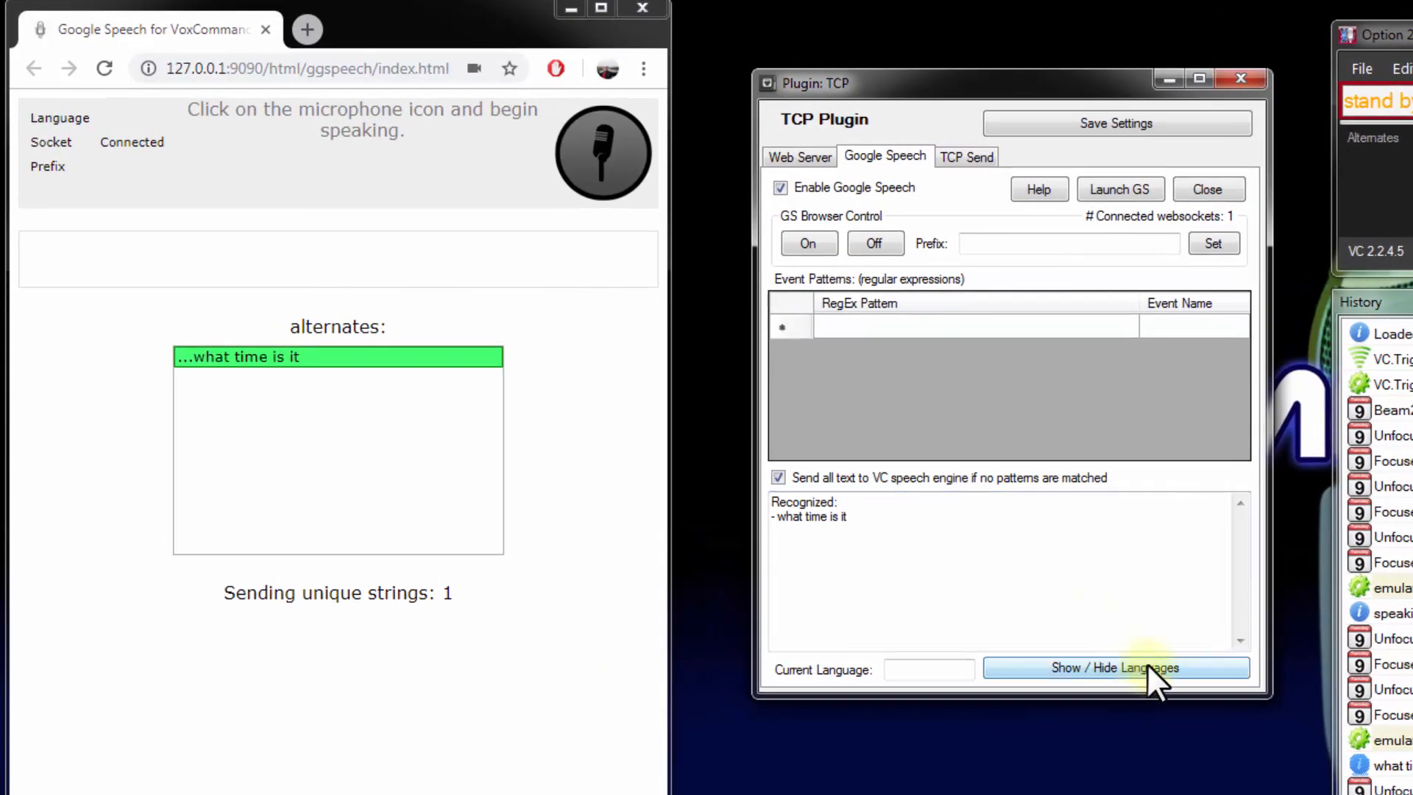
Set the Google Speech language to English-Canada and check the change in the plugin log and on the browser page
{"action": "left_click", "coordinate": [1147, 665]}
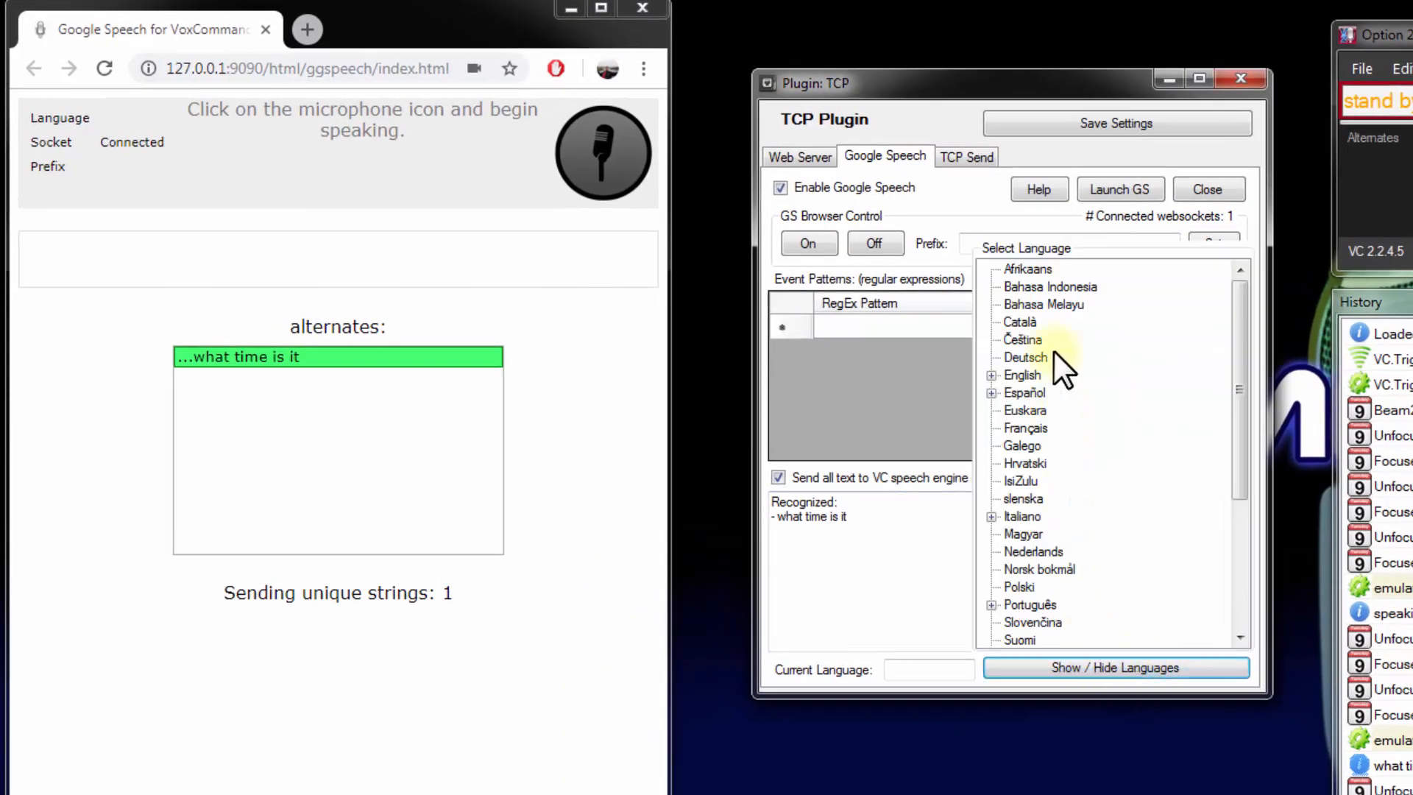
{"action": "left_click_drag", "start_coordinate": [1246, 303], "coordinate": [1238, 489]}
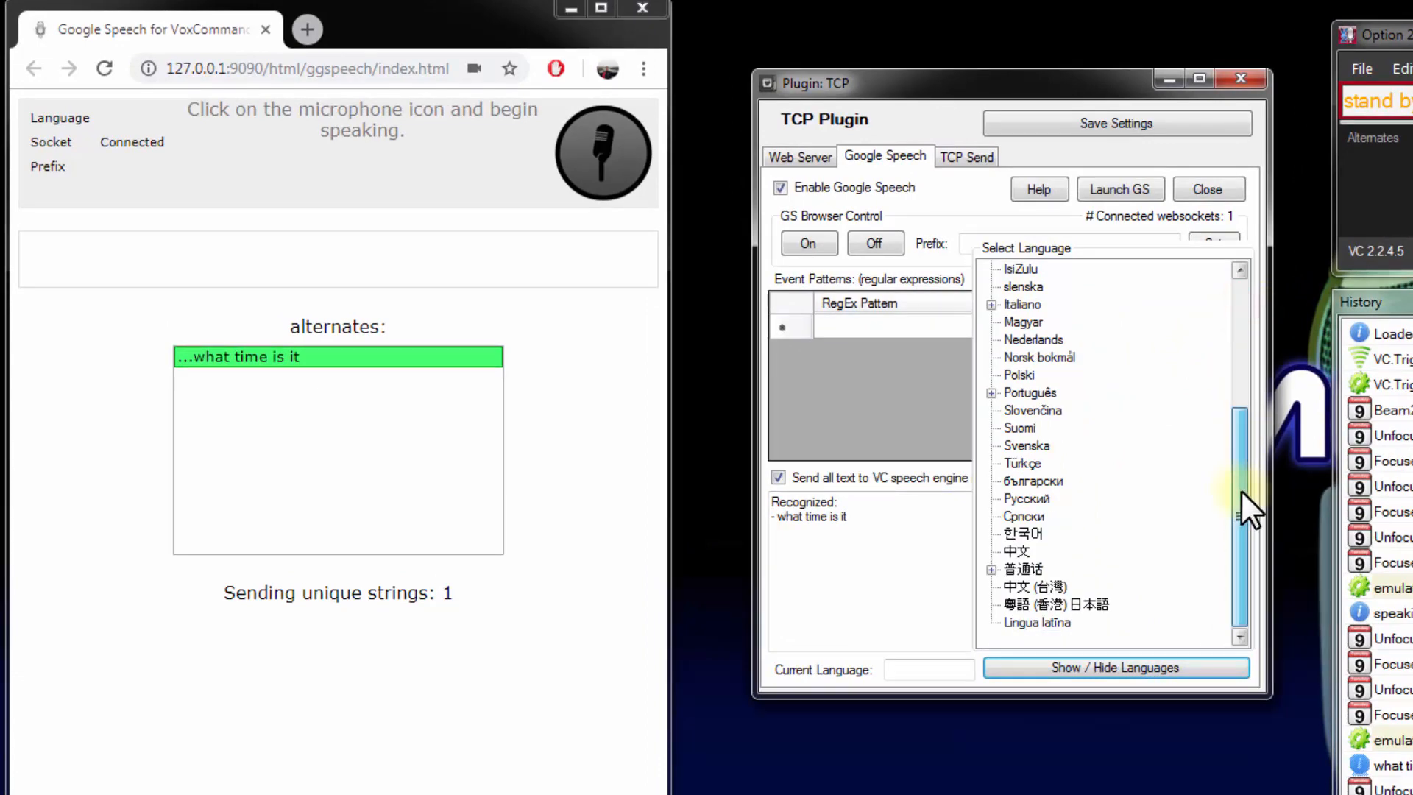
{"action": "left_click_drag", "start_coordinate": [1241, 490], "coordinate": [1235, 290]}
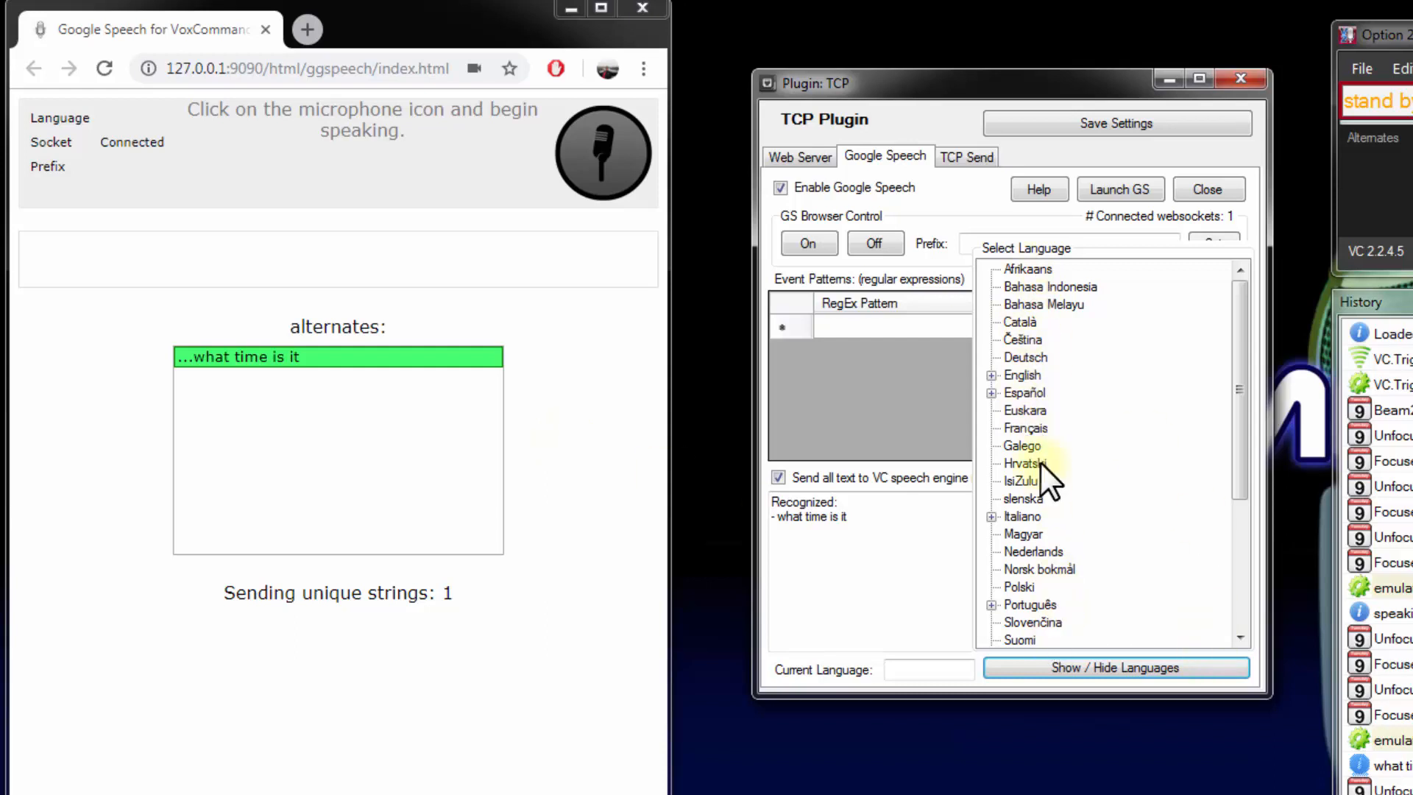
{"action": "left_click", "coordinate": [991, 375]}
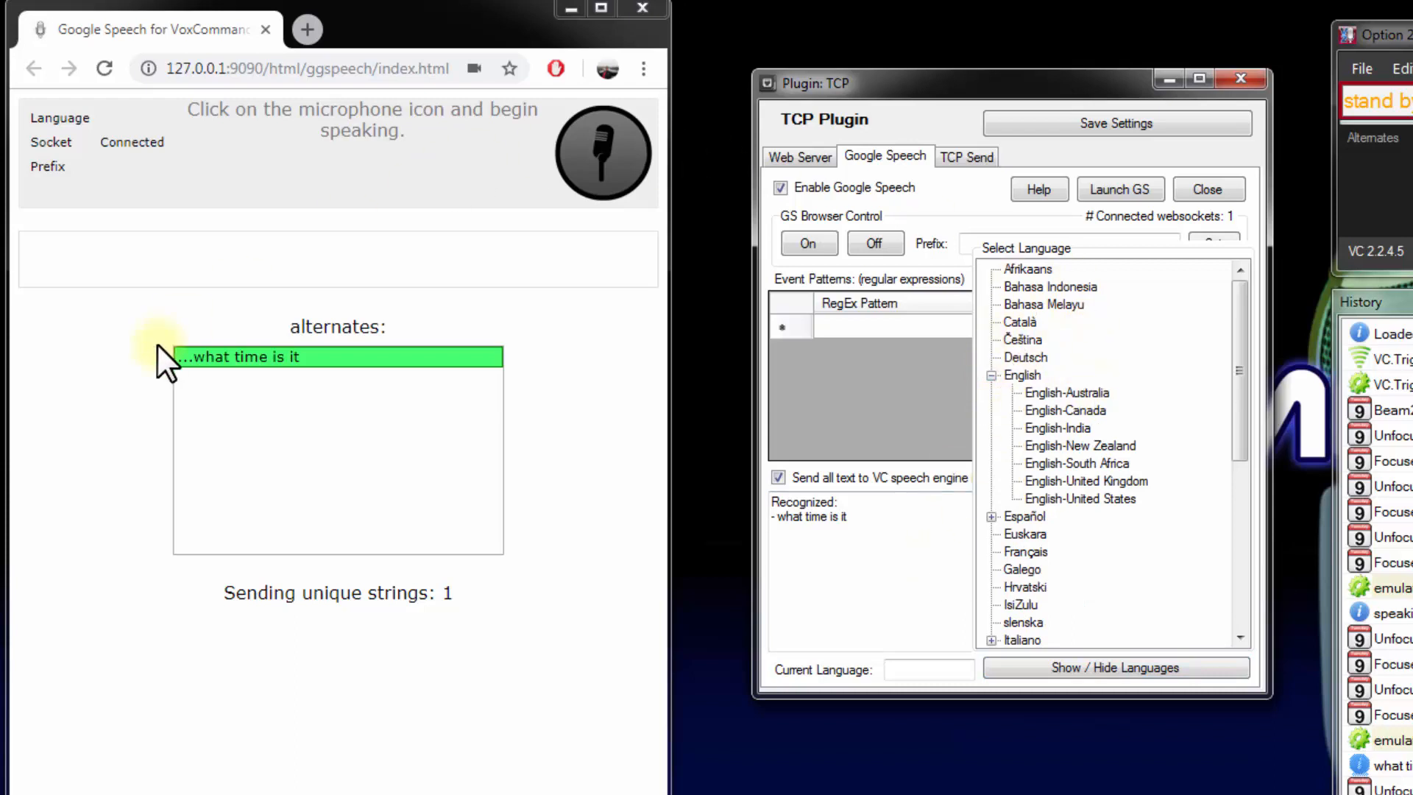
{"action": "left_click", "coordinate": [1075, 409]}
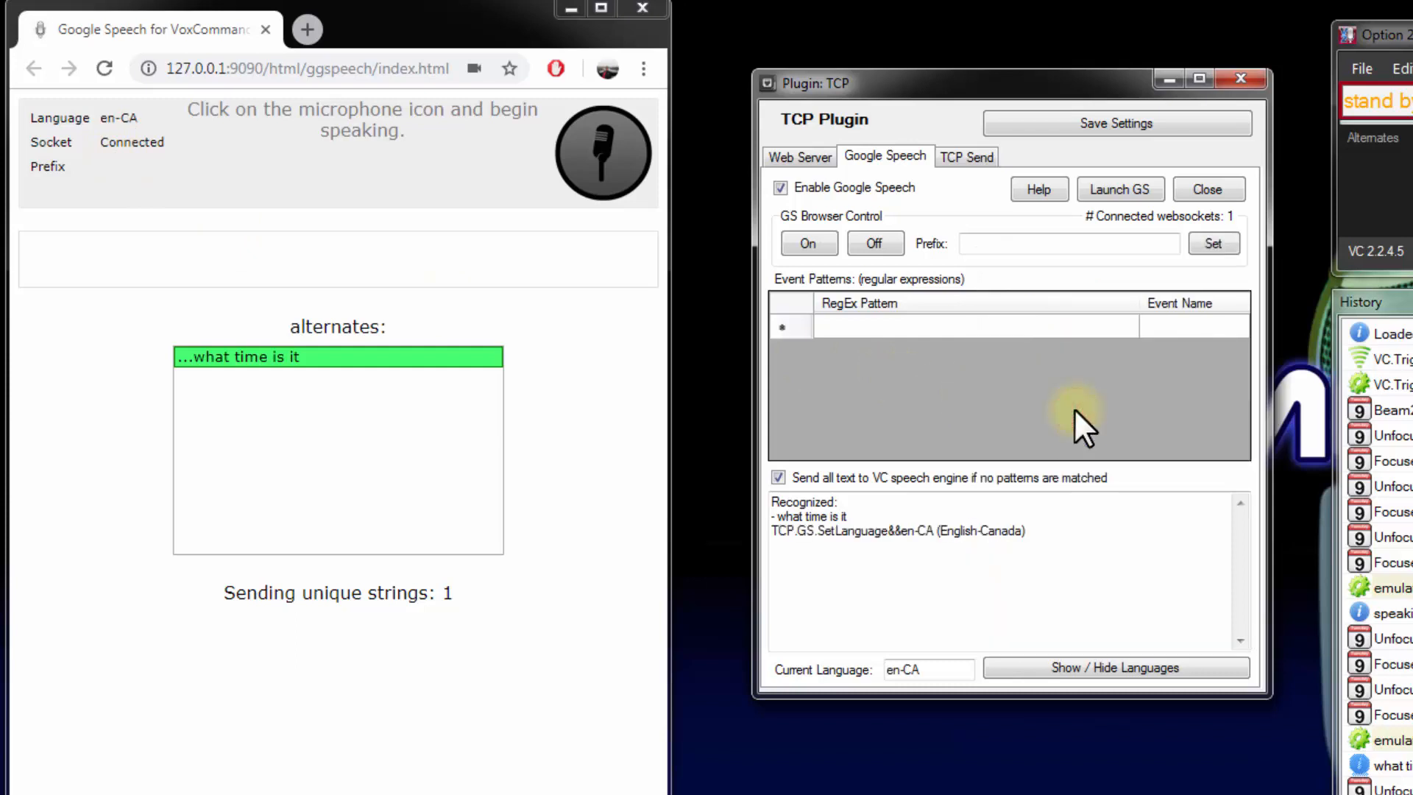
{"action": "left_click_drag", "start_coordinate": [774, 533], "coordinate": [1029, 531]}
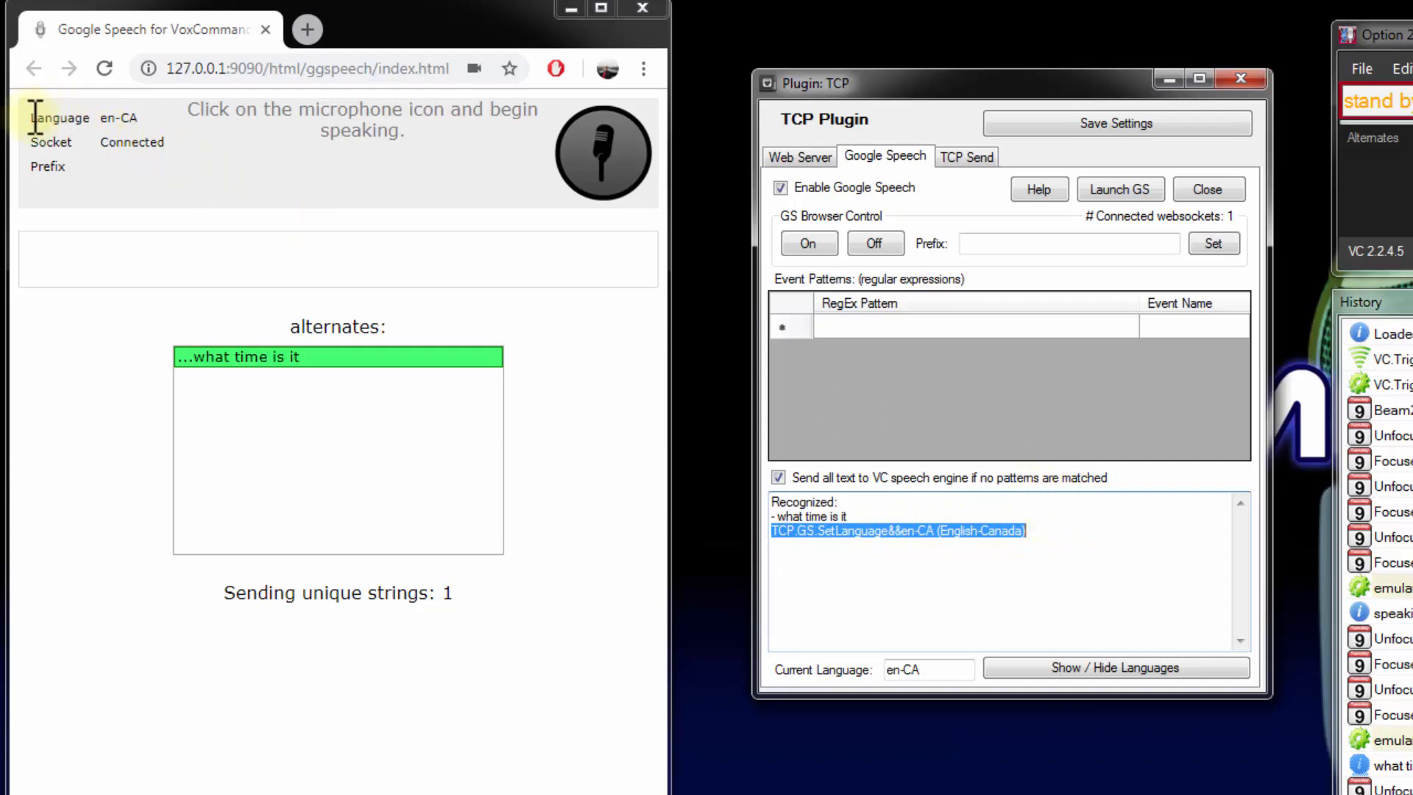
{"action": "left_click_drag", "start_coordinate": [32, 117], "coordinate": [173, 122]}
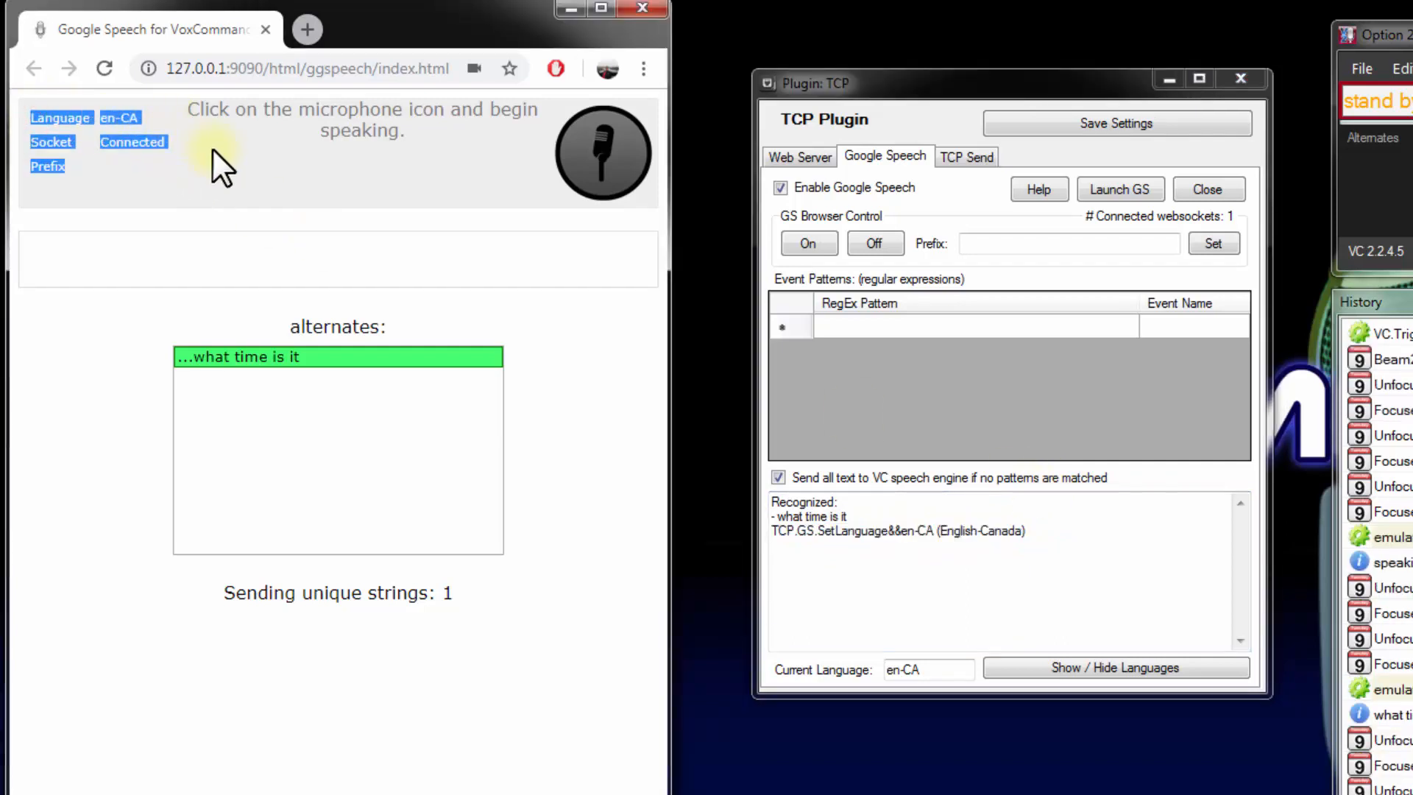
Switch the Google Speech language to Français and test it by saying "bonjour maintenant je parle en français"
{"action": "left_click", "coordinate": [1102, 664]}
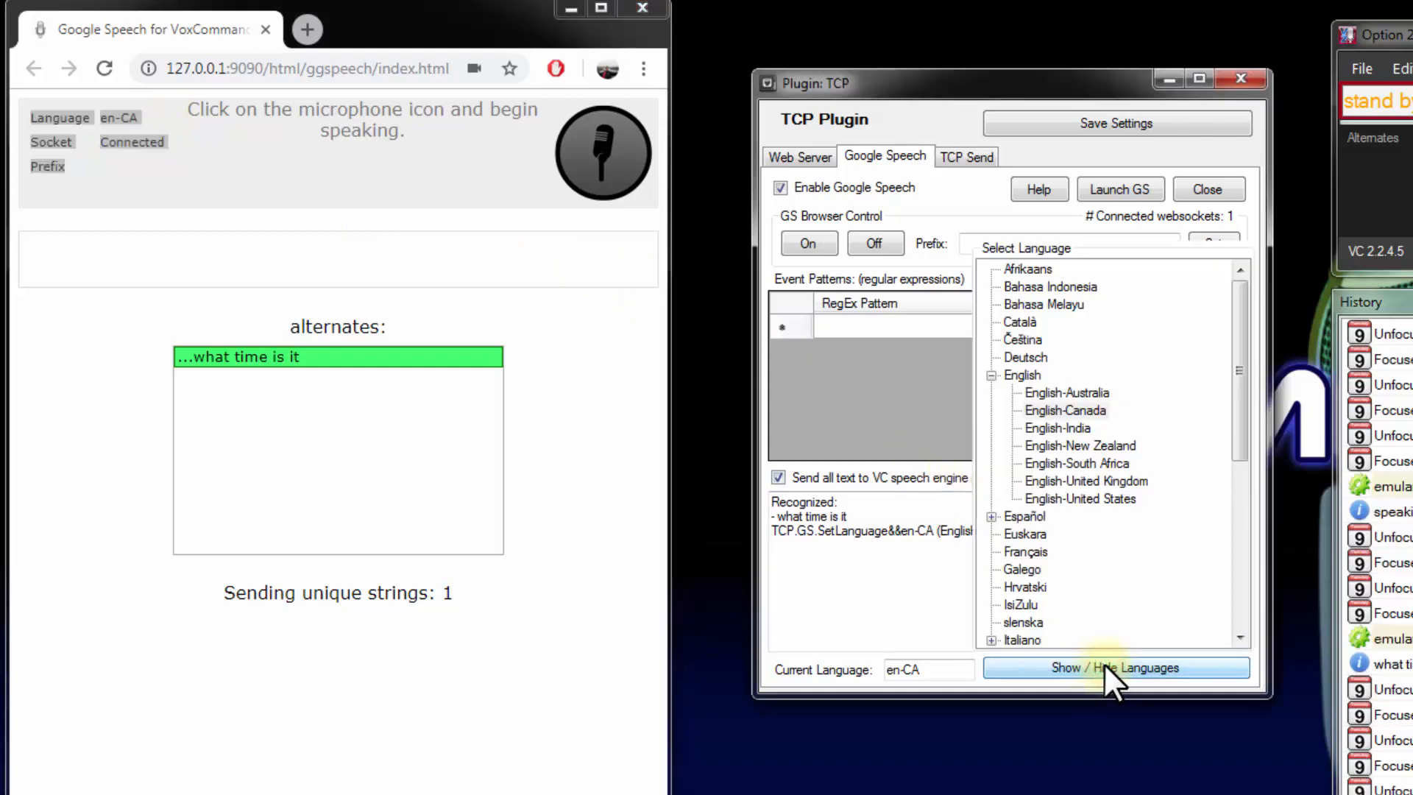
{"action": "left_click", "coordinate": [1026, 551]}
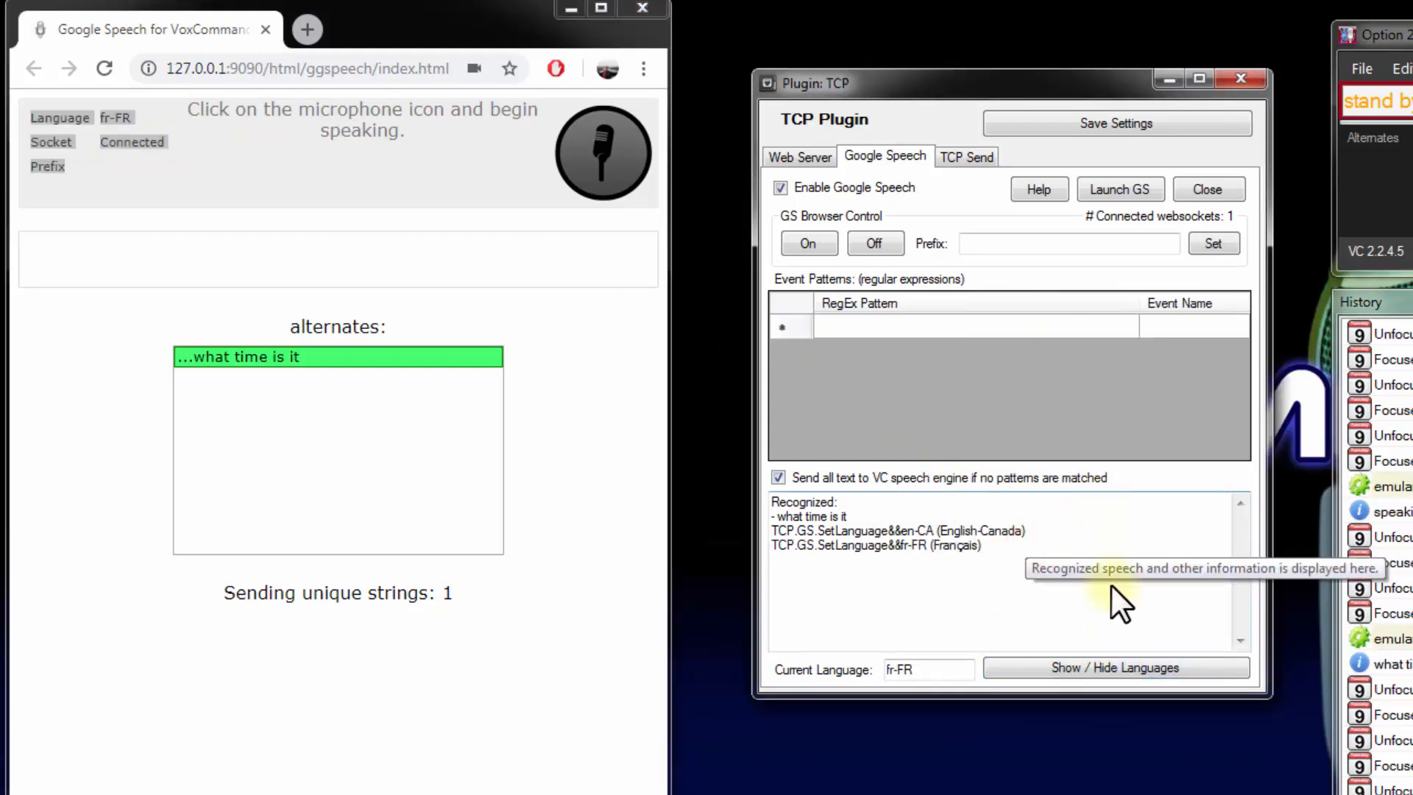
{"action": "left_click", "coordinate": [180, 138]}
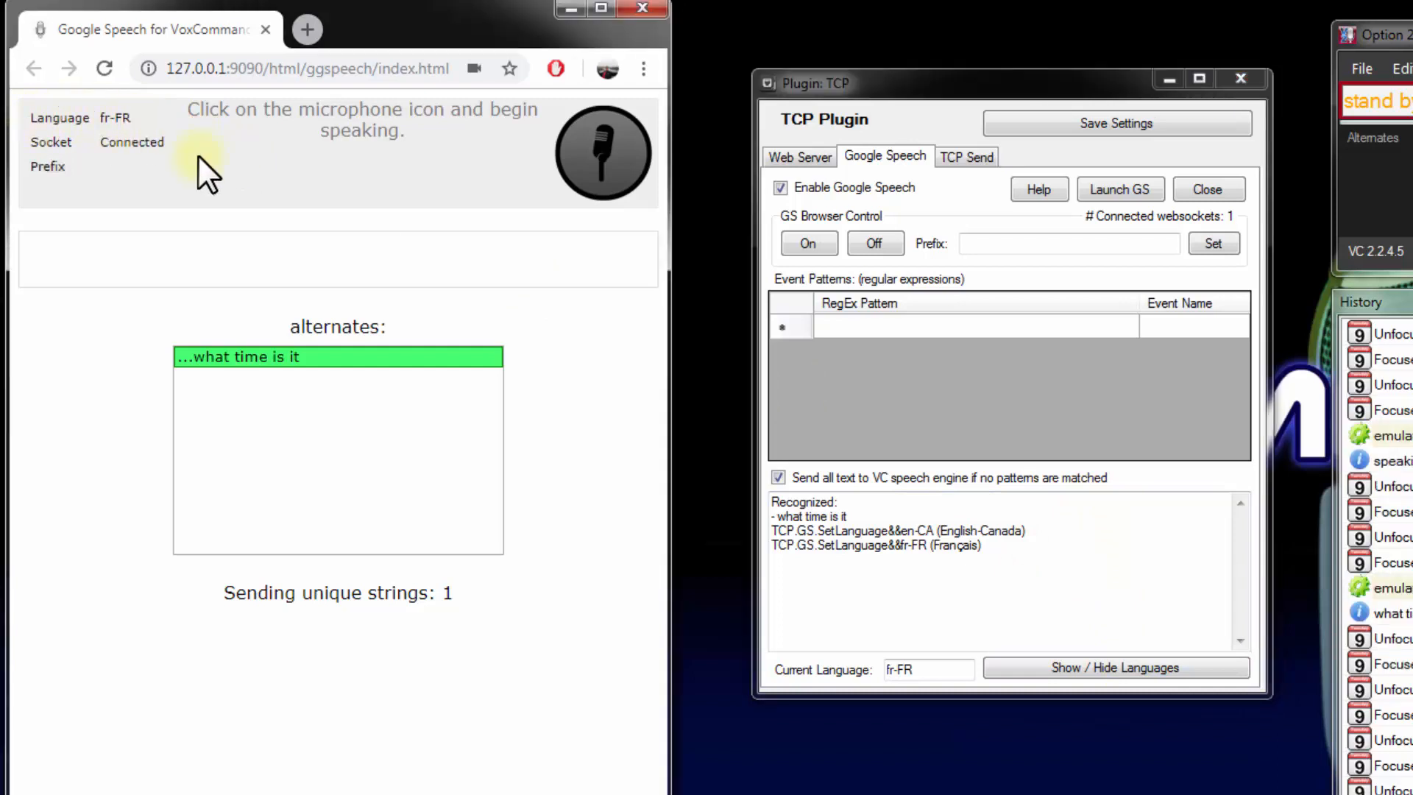
{"action": "left_click", "coordinate": [573, 158]}
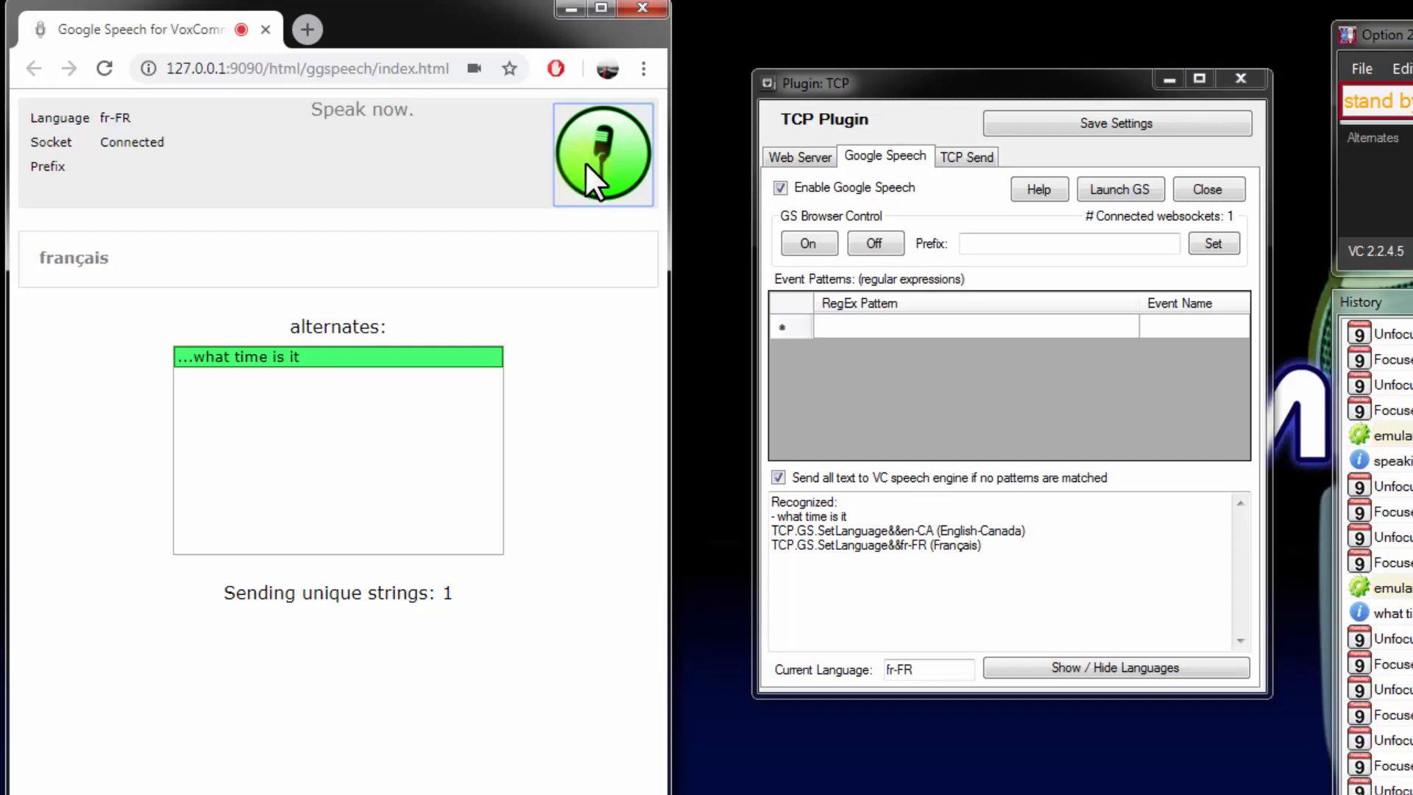
{"action": "left_click", "coordinate": [602, 156]}
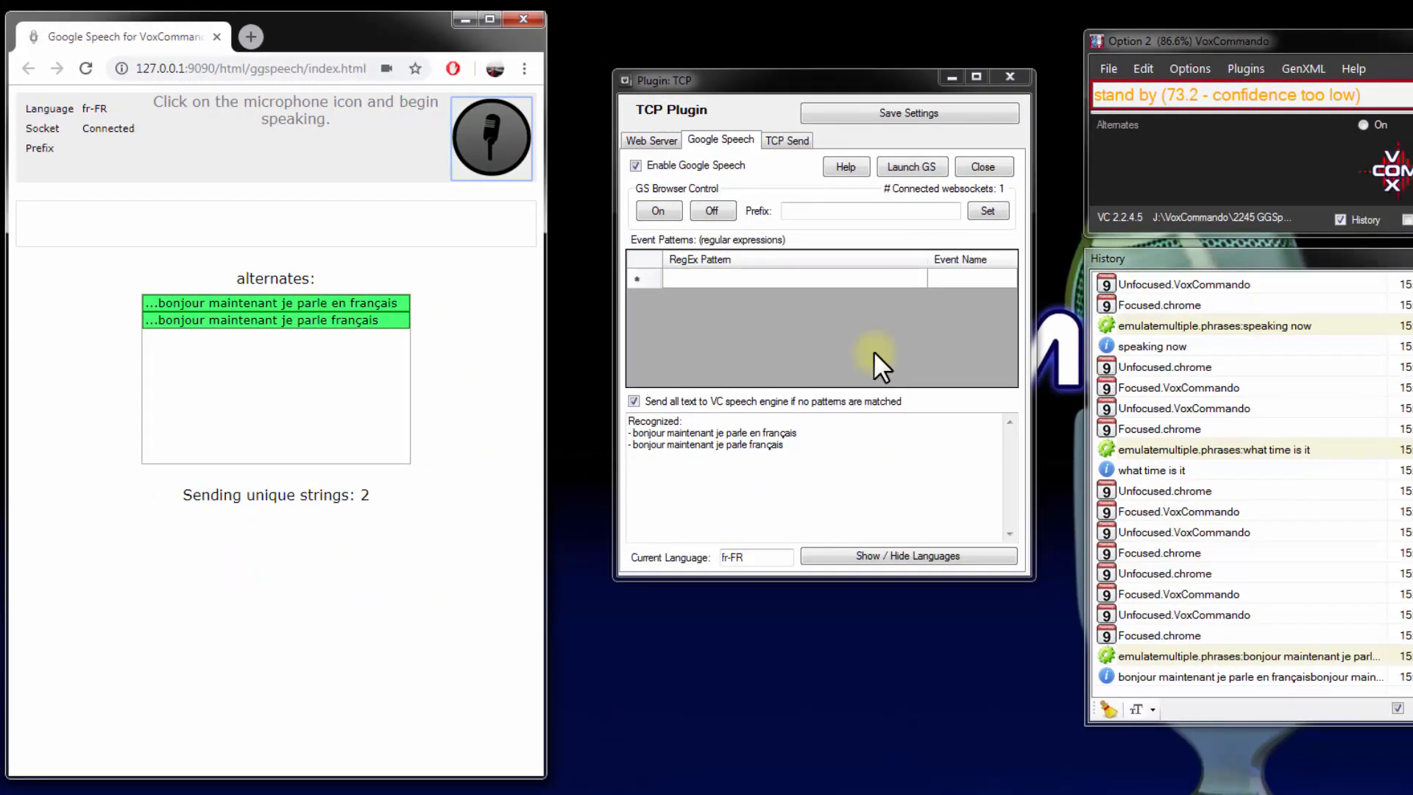
Set the Google Speech language to English-Canada, test the "show help" voice command, and stop the microphone on the Google Speech page
{"action": "left_click", "coordinate": [918, 556]}
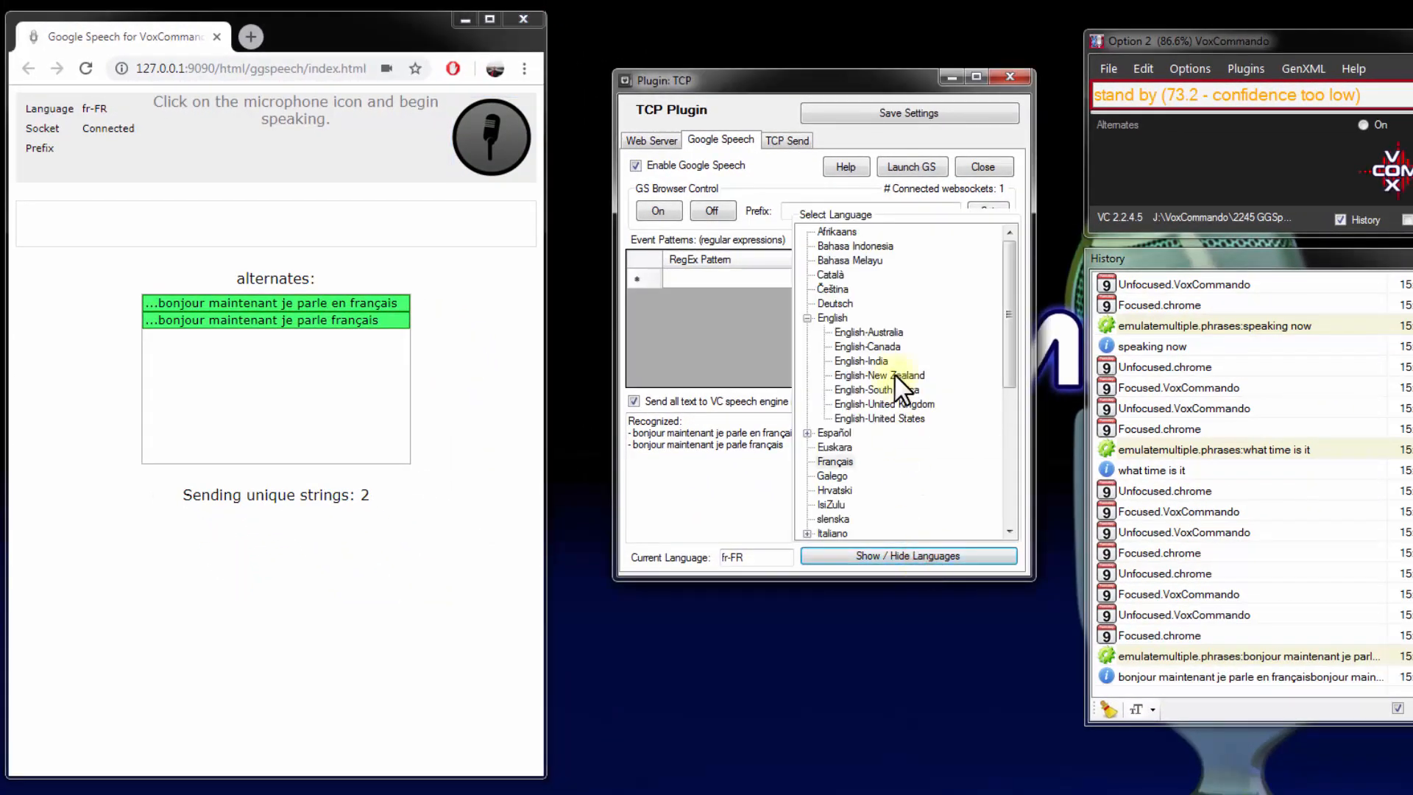
{"action": "left_click", "coordinate": [882, 346]}
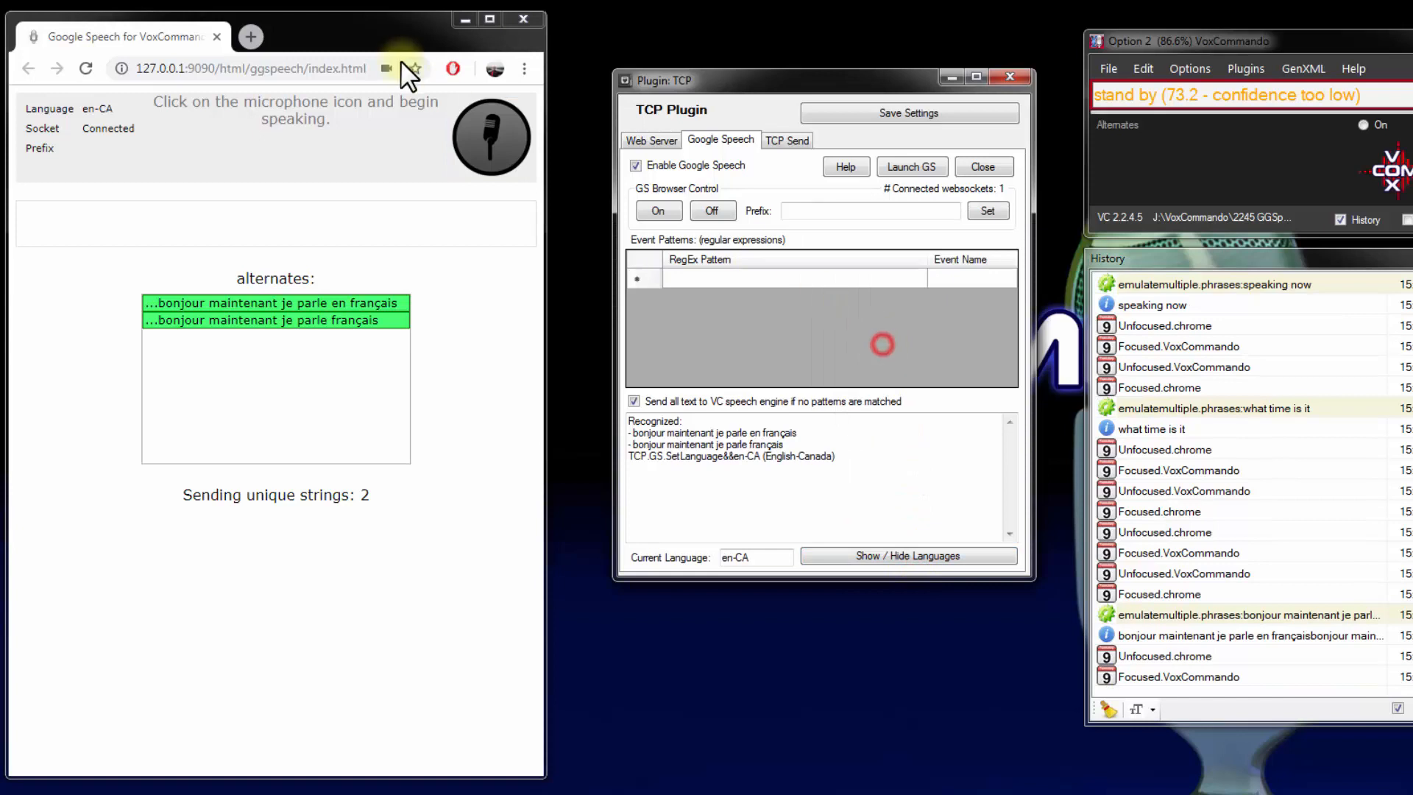
{"action": "left_click", "coordinate": [482, 134]}
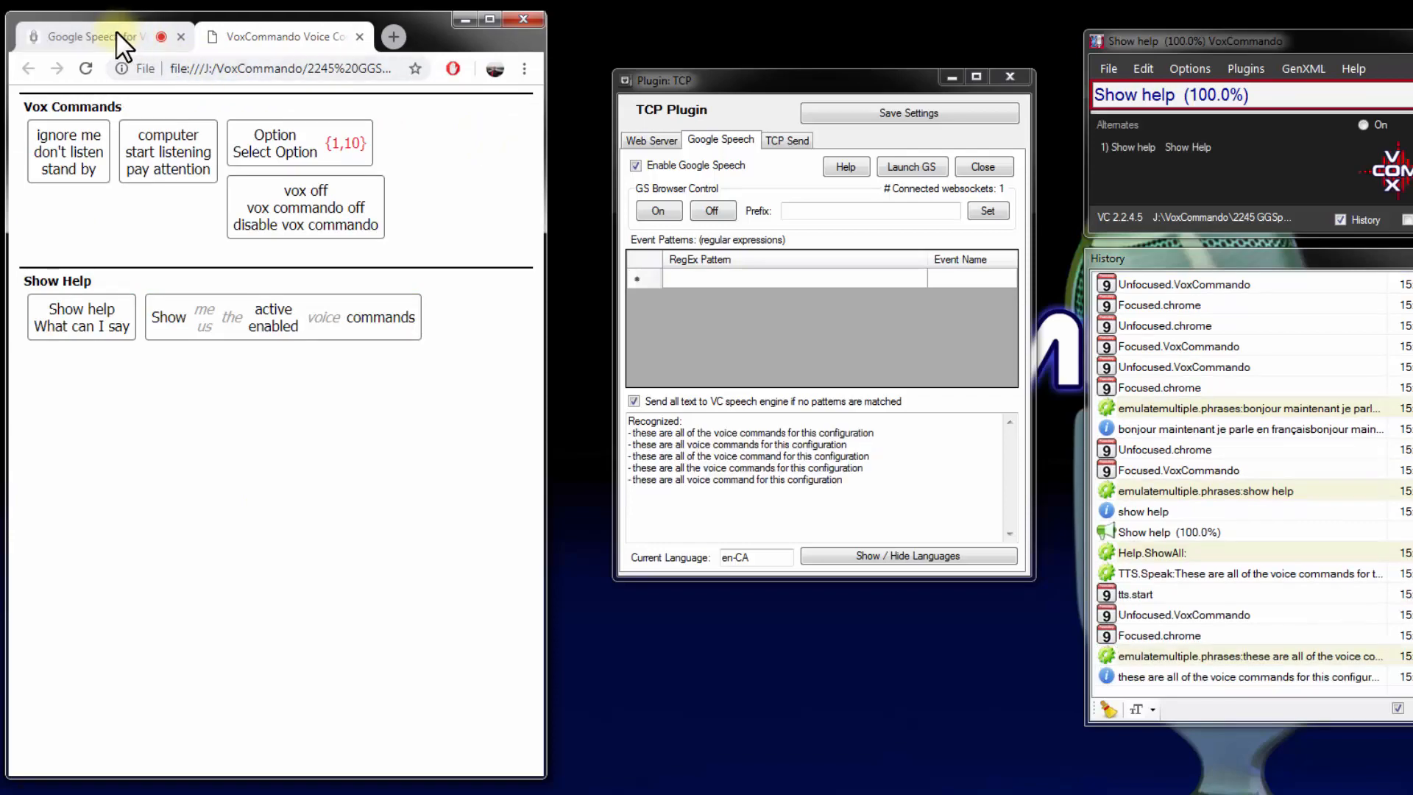
{"action": "left_click", "coordinate": [111, 33]}
{"action": "left_click", "coordinate": [478, 138]}
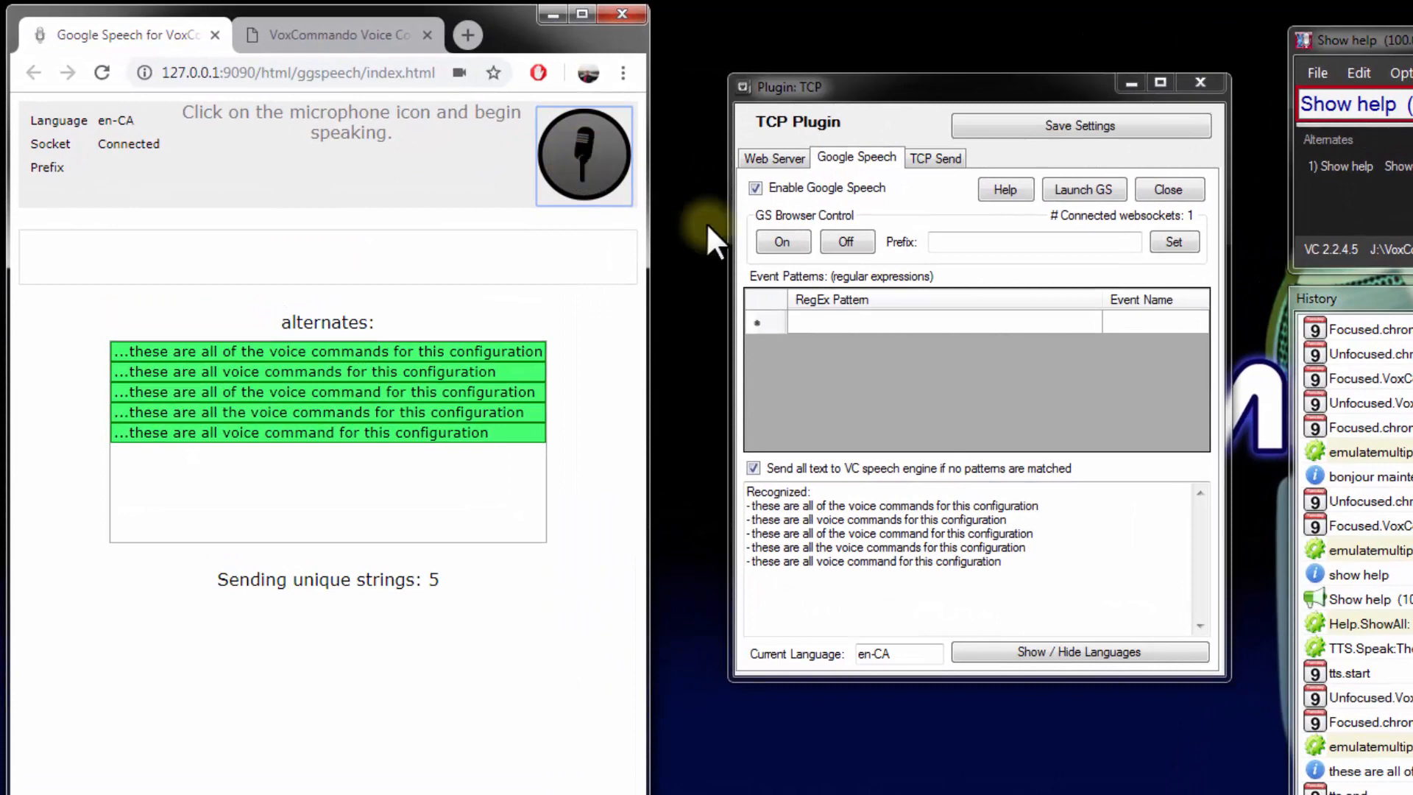
Test the TCP plugin's GS browser control by turning speech recognition on and off
{"action": "left_click", "coordinate": [767, 243]}
{"action": "left_click", "coordinate": [846, 243]}
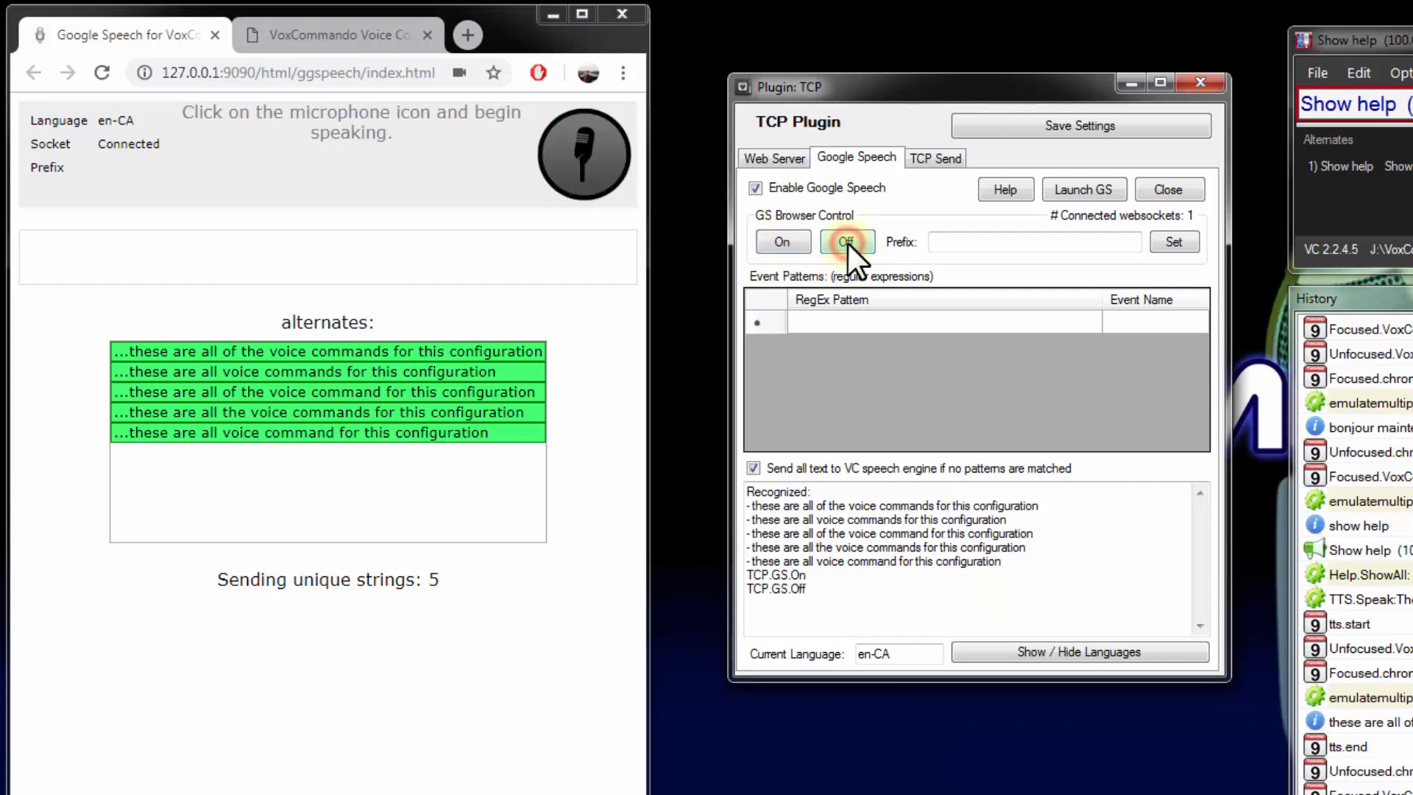
Open the voice command editor and add a command group named "Google Speech"
{"action": "left_click", "coordinate": [1359, 73]}
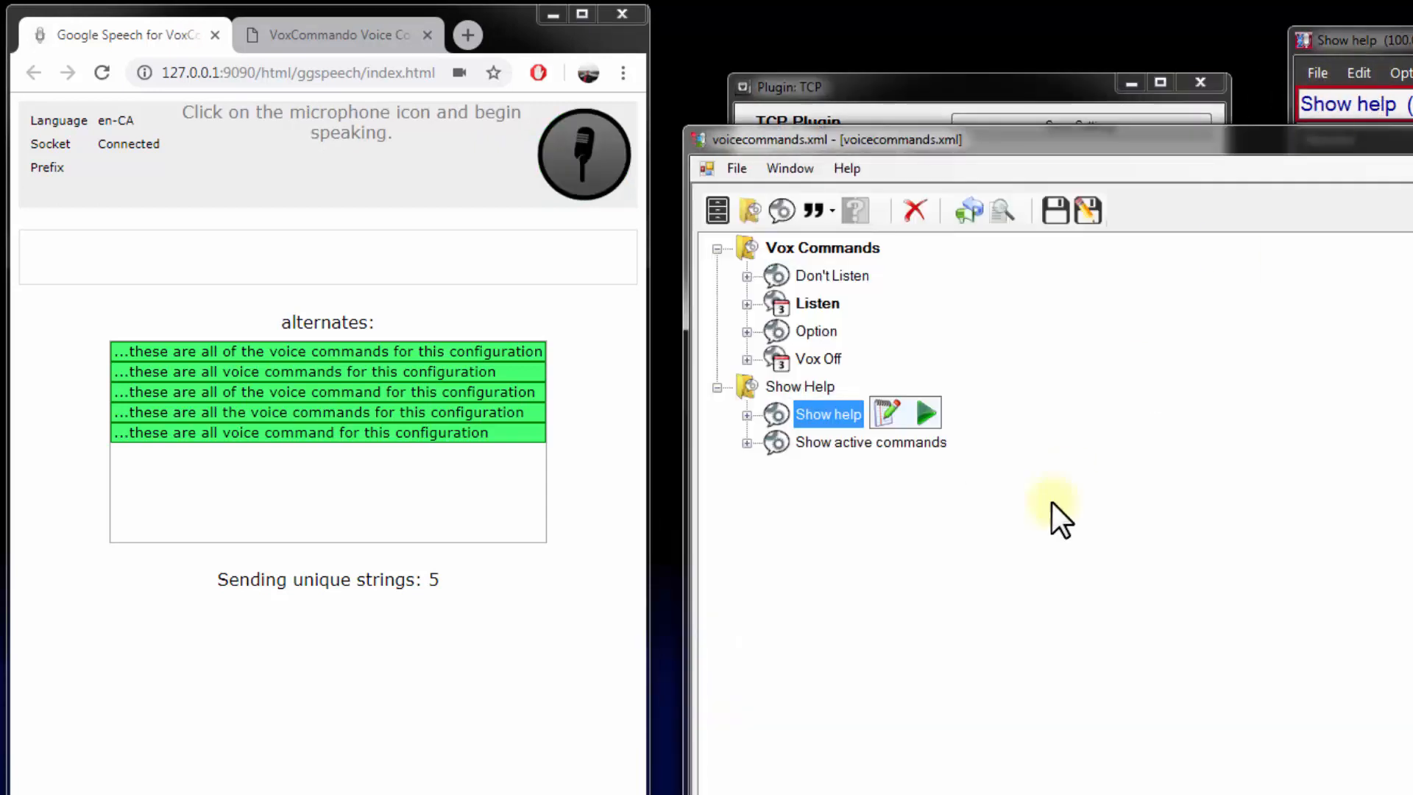
{"action": "left_click", "coordinate": [748, 210]}
{"action": "type", "text": "G"}
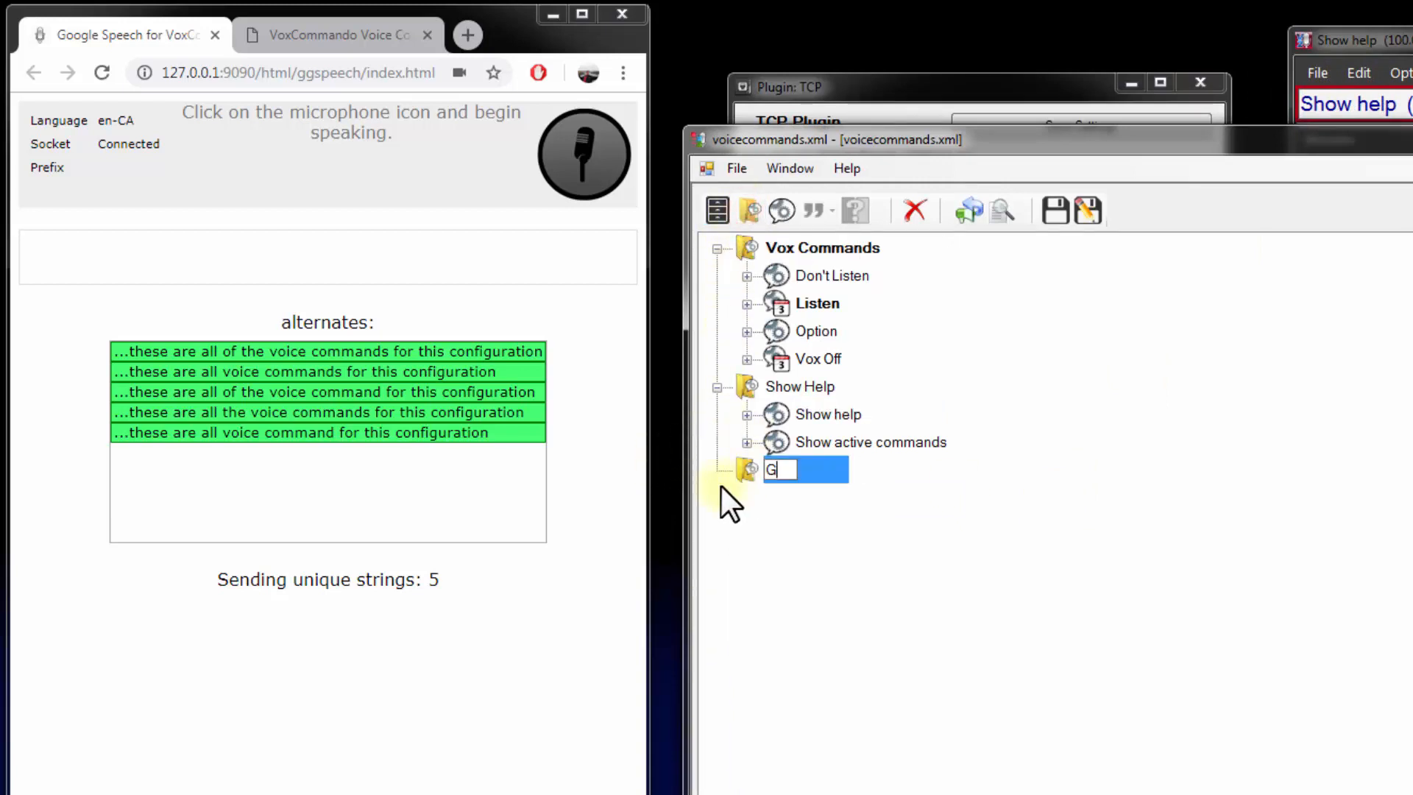
{"action": "type", "text": "oogle Speech"}
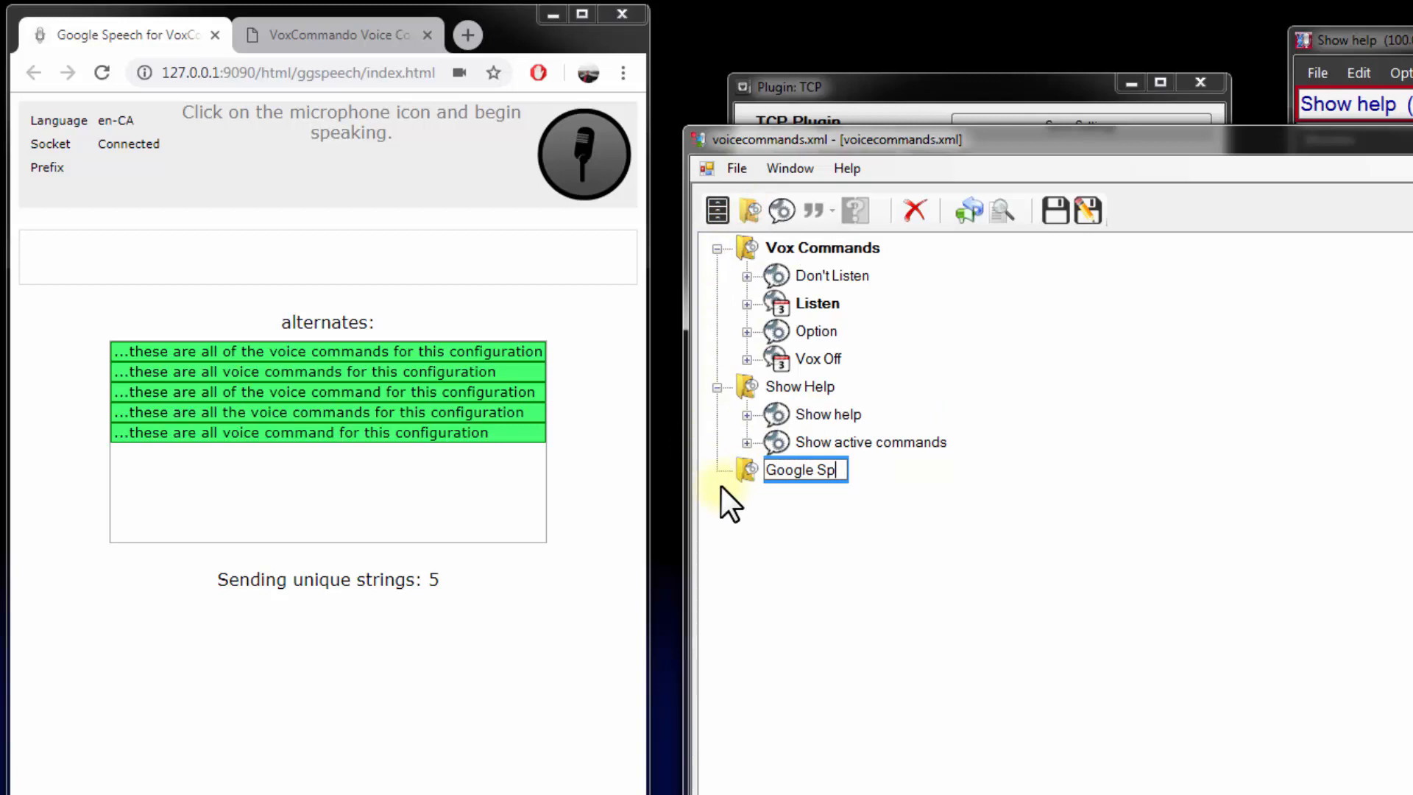
{"action": "key", "text": "Return"}
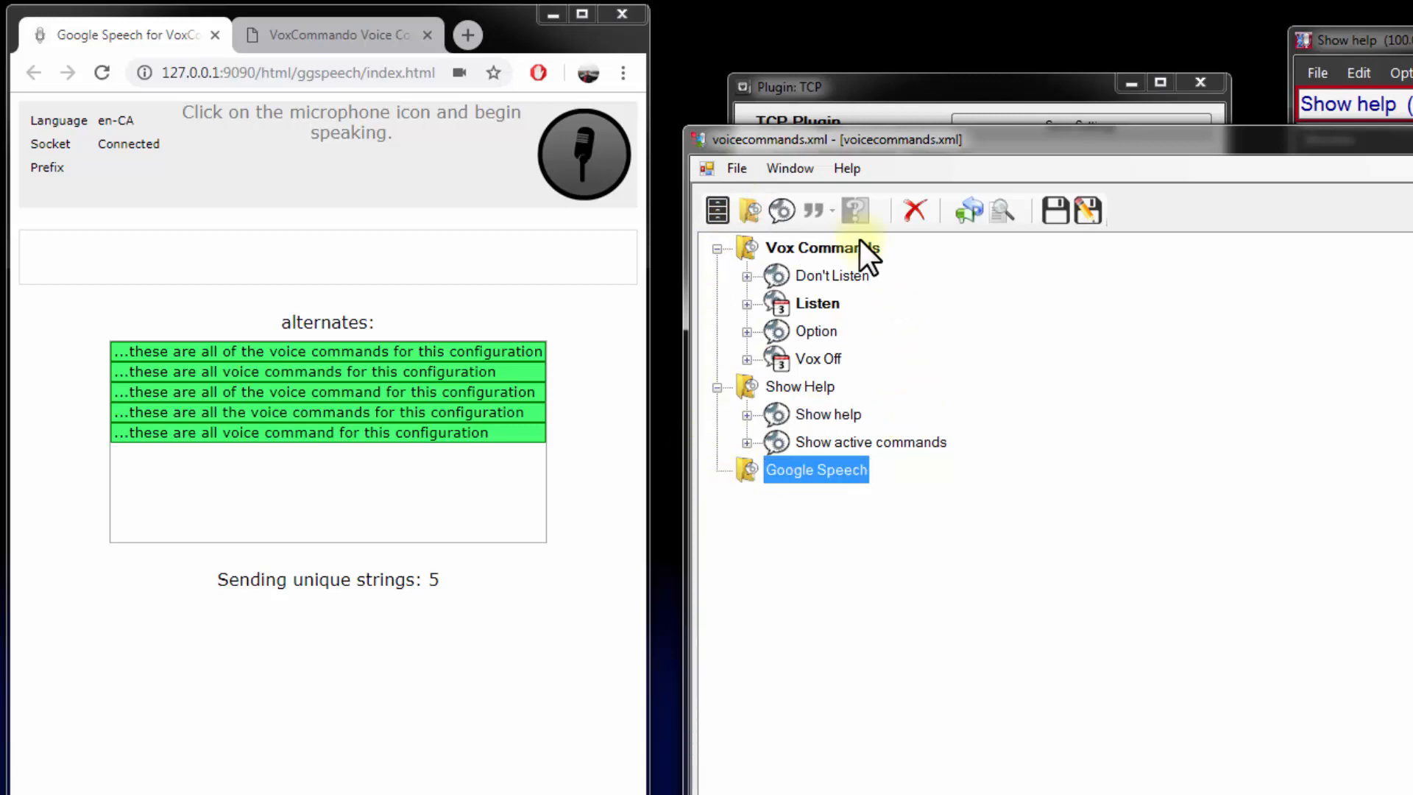
Add a command named "Google speech off" to the Google Speech group, with the phrase "Google speech off"
{"action": "left_click", "coordinate": [780, 211]}
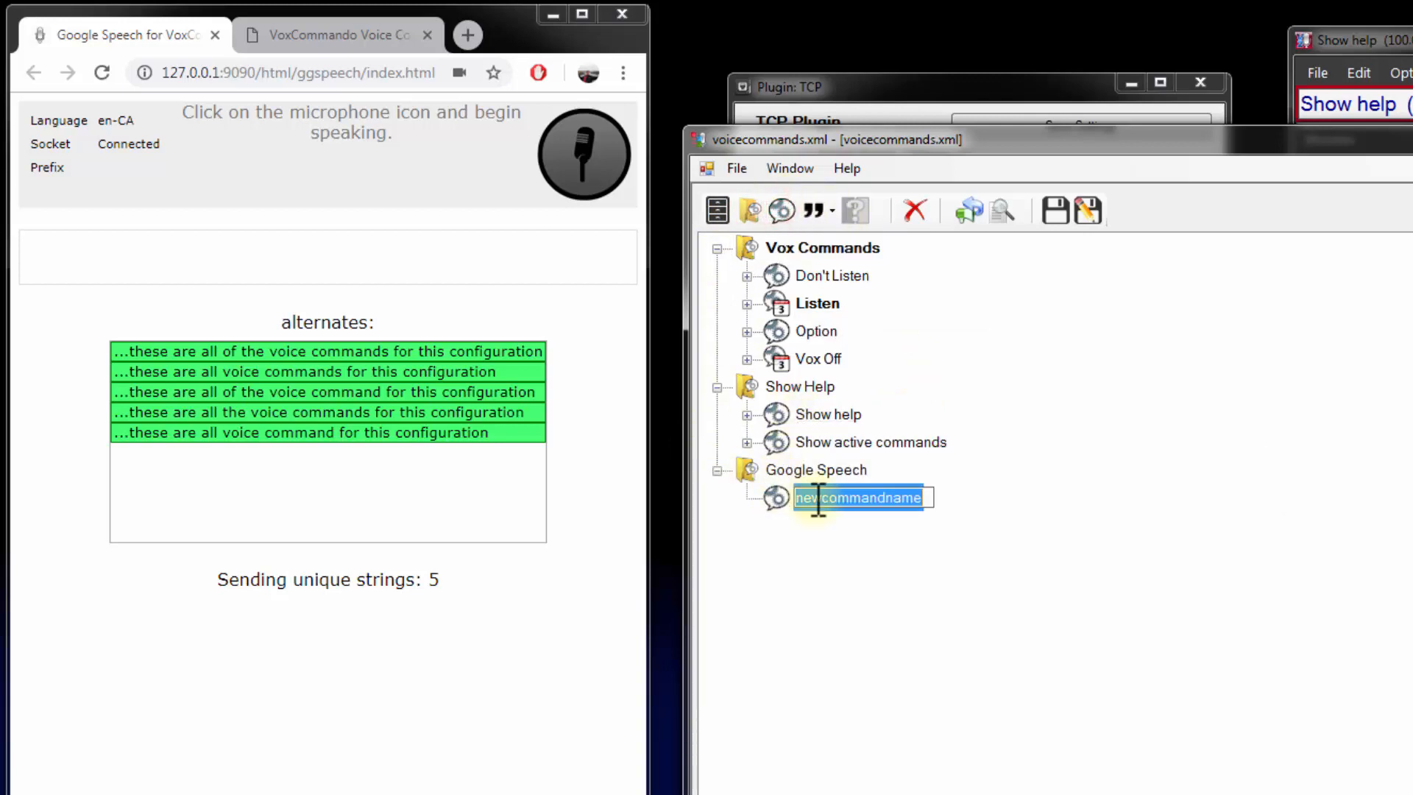
{"action": "type", "text": "Google"}
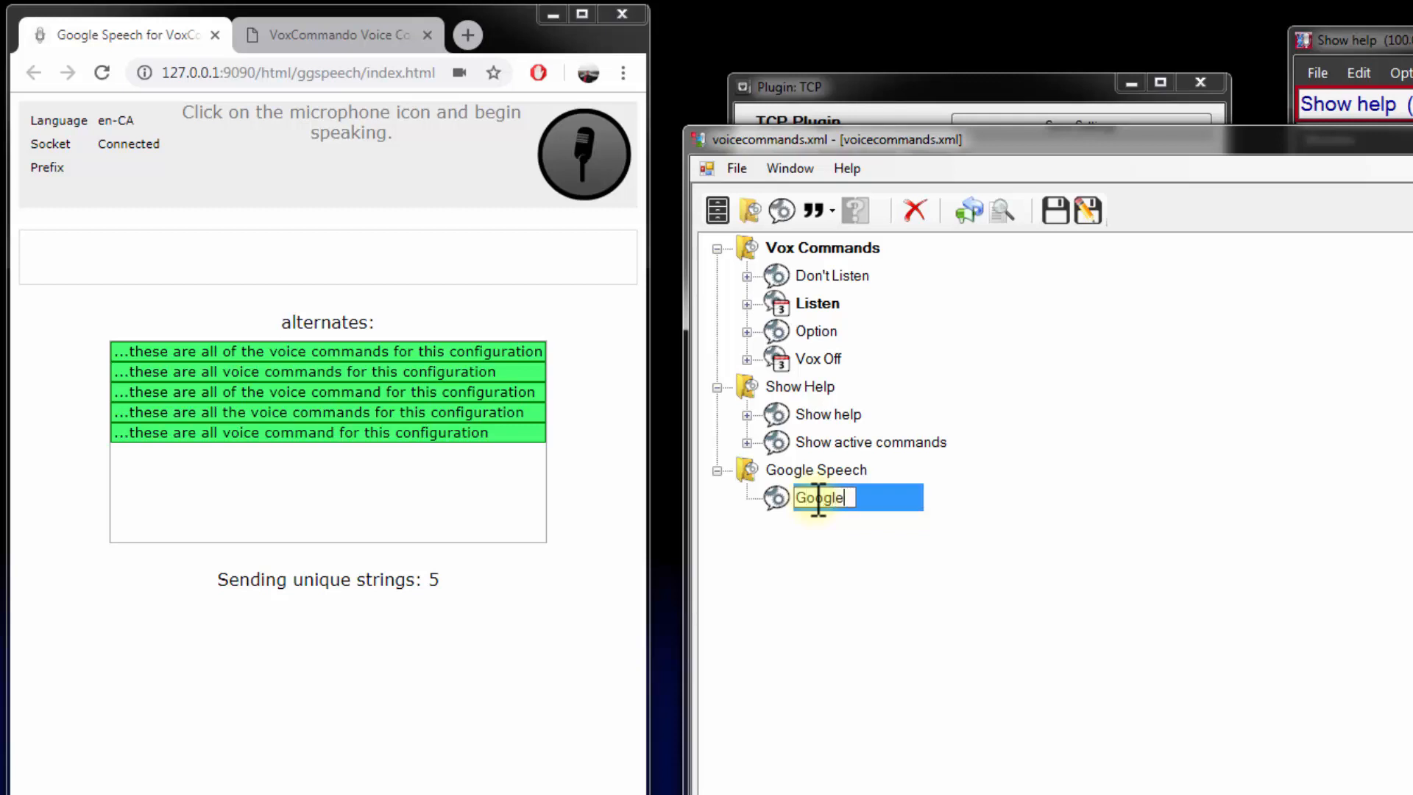
{"action": "type", "text": " speech off"}
{"action": "key", "text": "Return"}
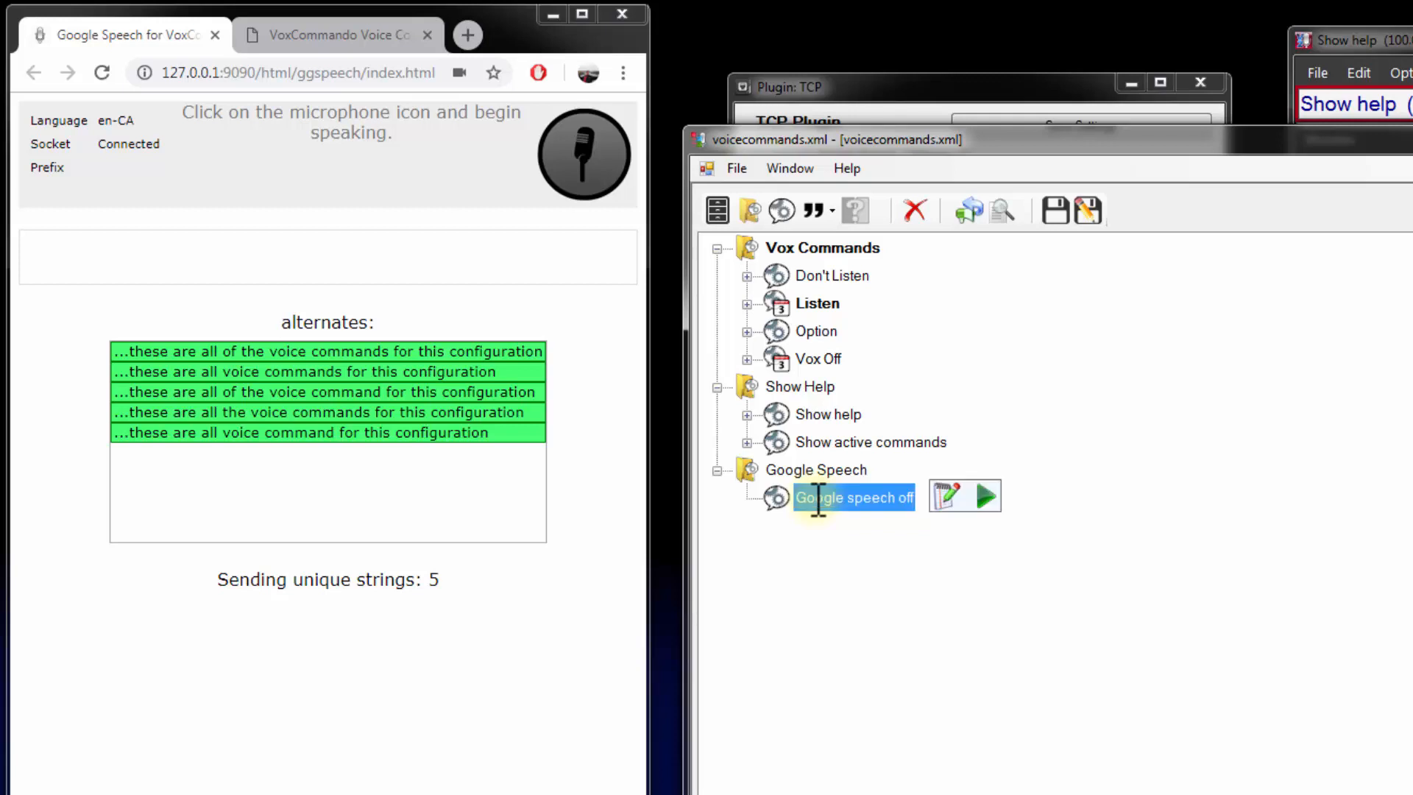
{"action": "left_click", "coordinate": [812, 218]}
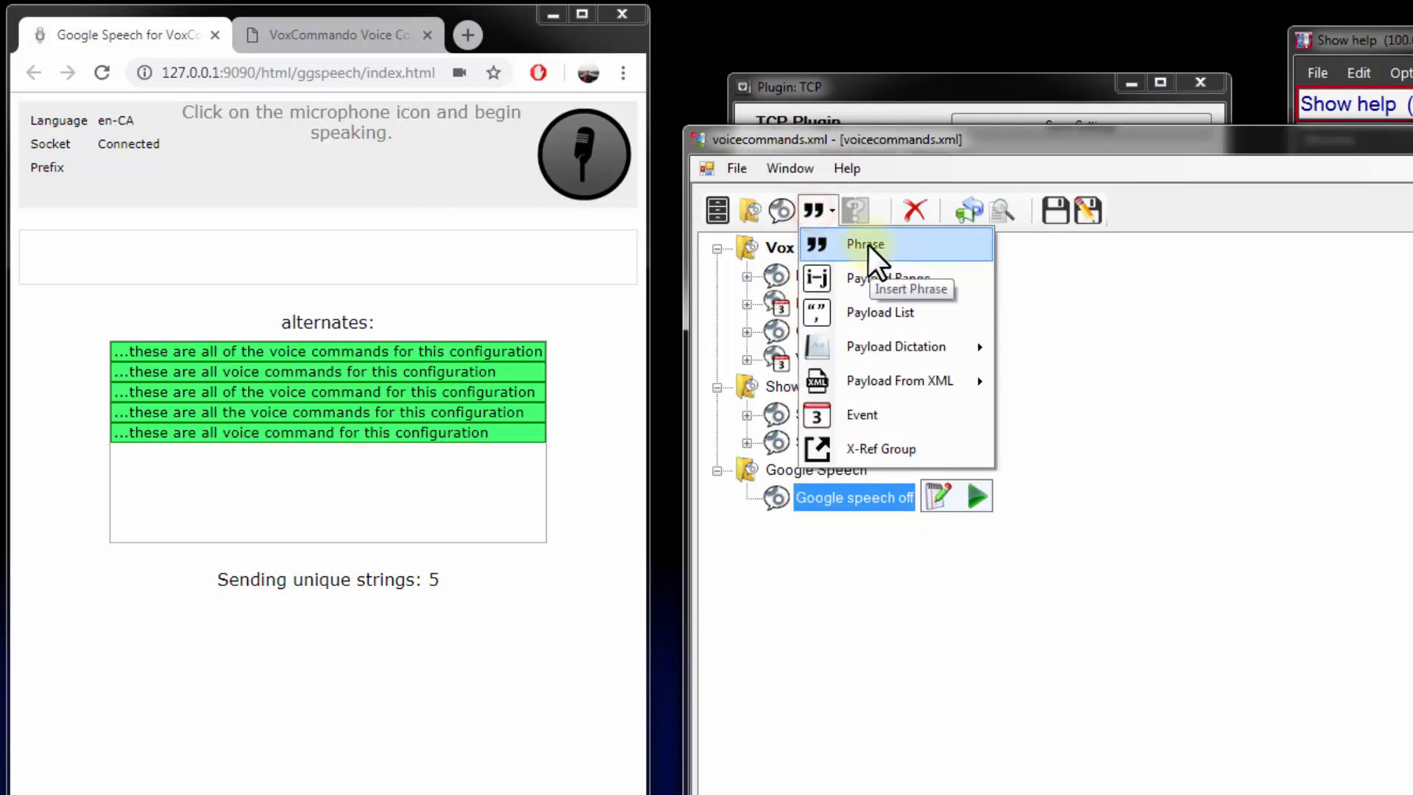
{"action": "left_click", "coordinate": [867, 245]}
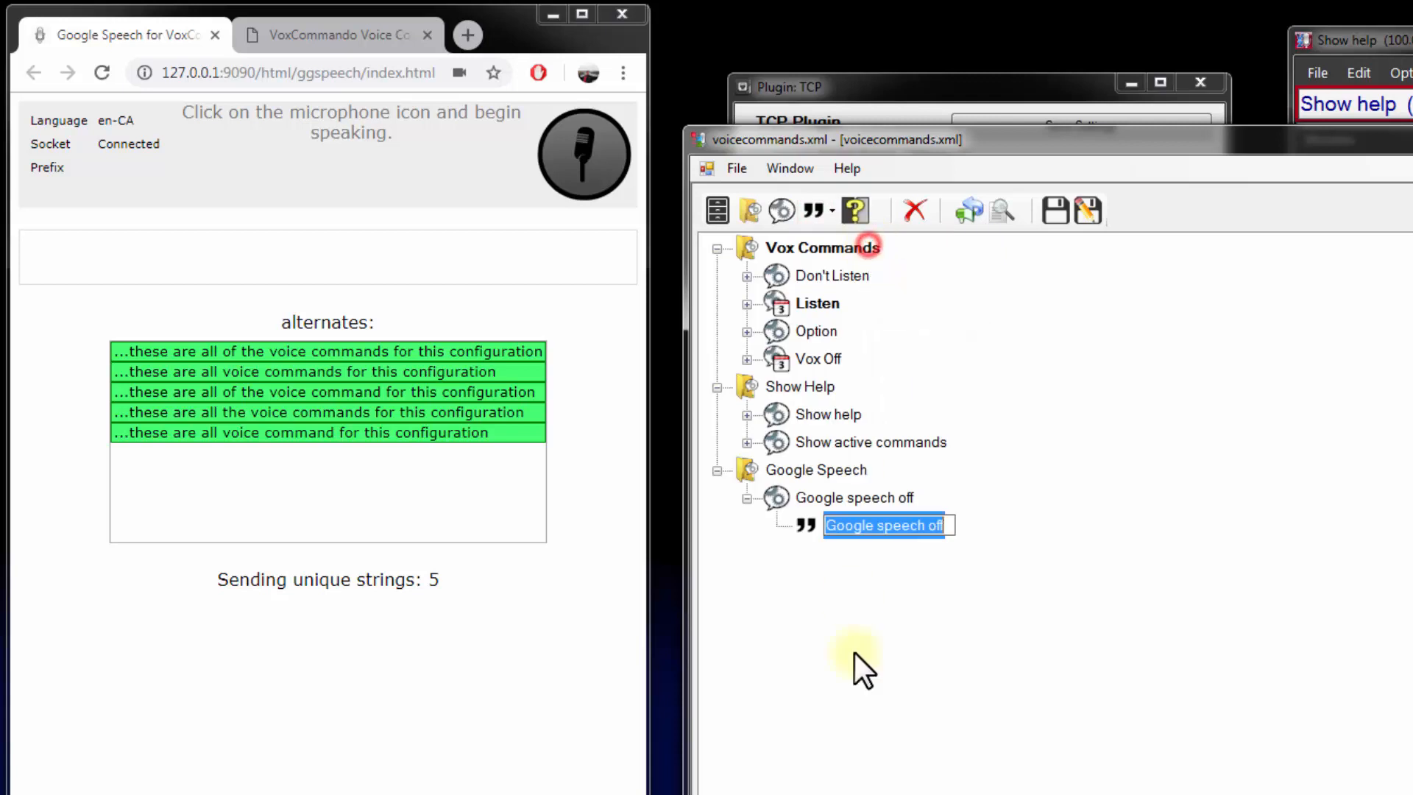
{"action": "left_click", "coordinate": [852, 600]}
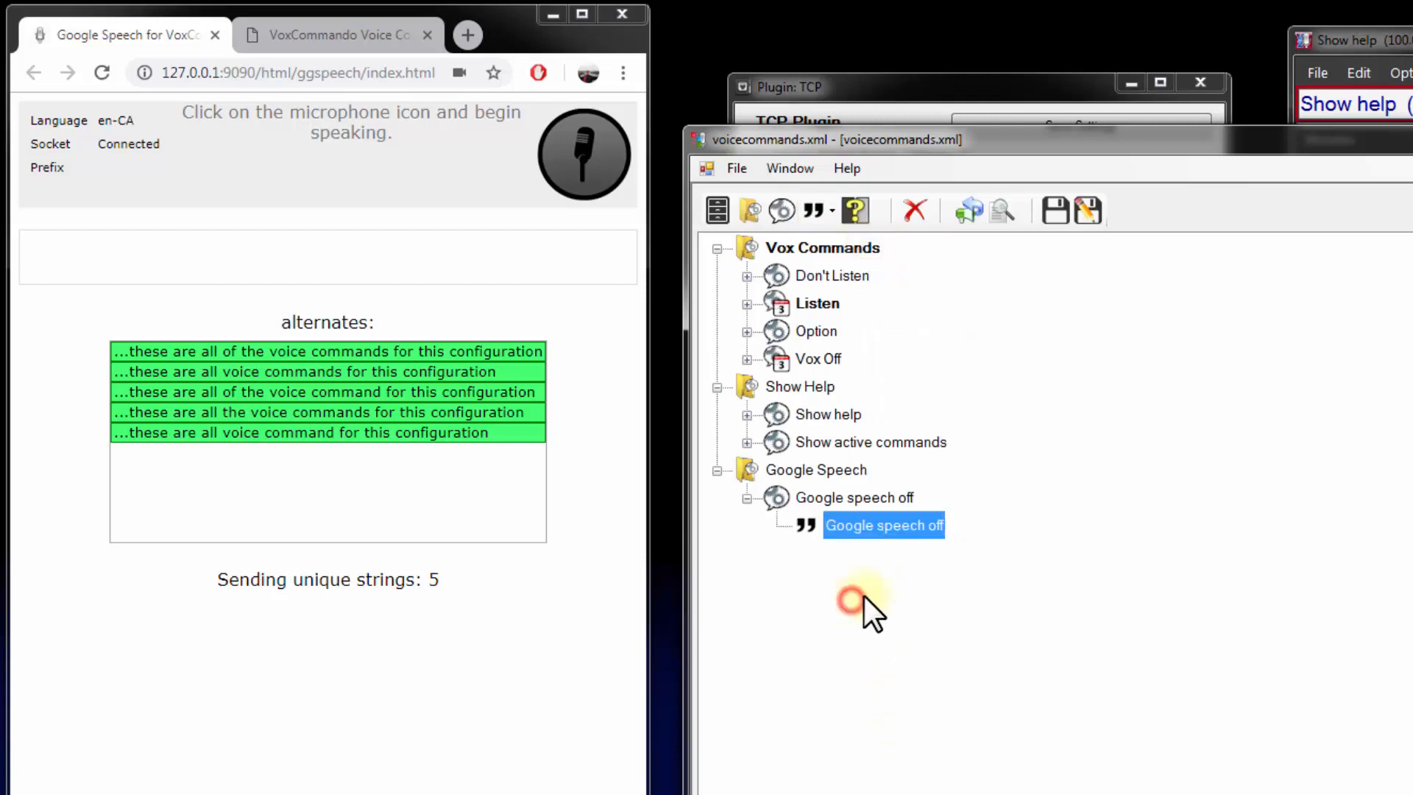
Add the TCP.GS.Off action to the "Google speech off" command
{"action": "double_click", "coordinate": [859, 494]}
{"action": "left_click", "coordinate": [889, 276]}
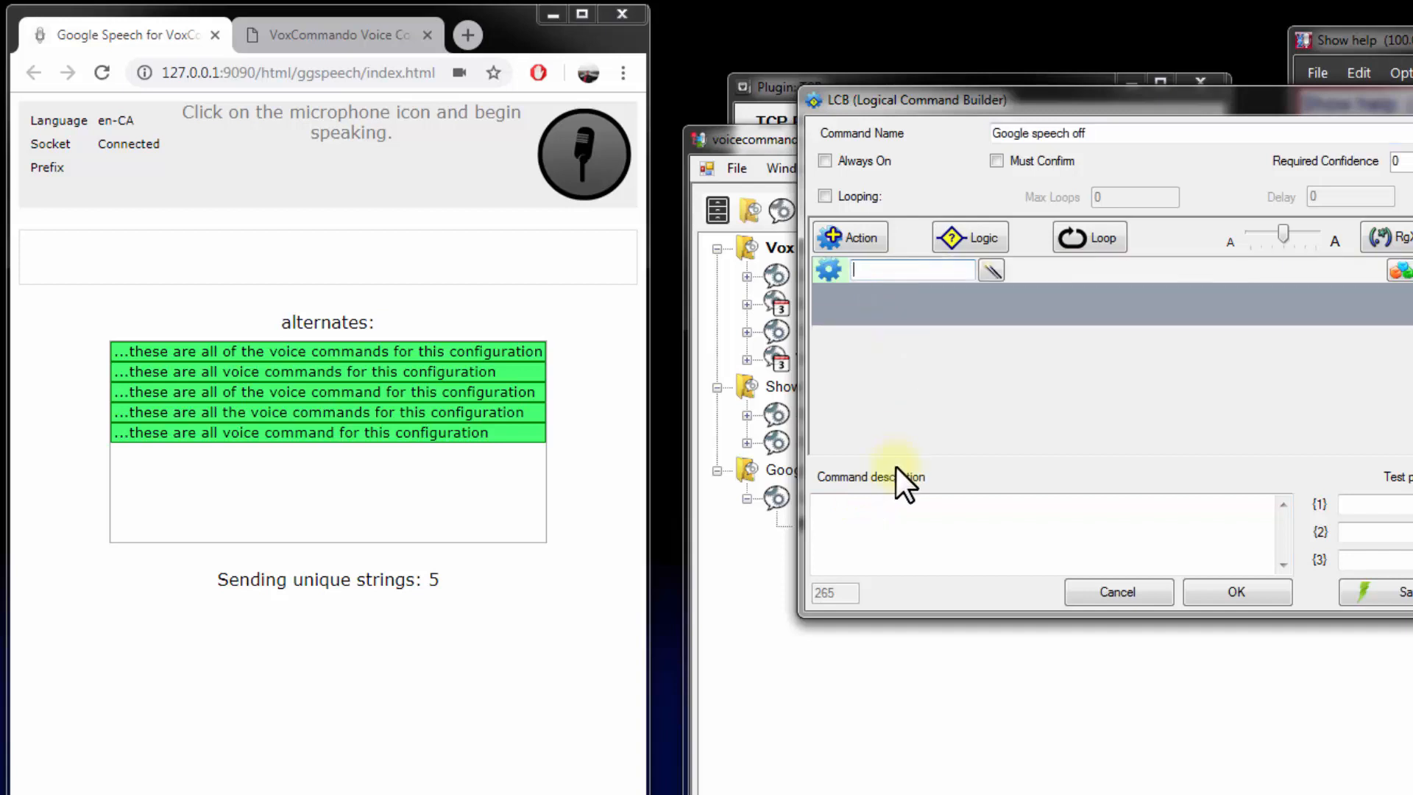
{"action": "type", "text": "tcp."}
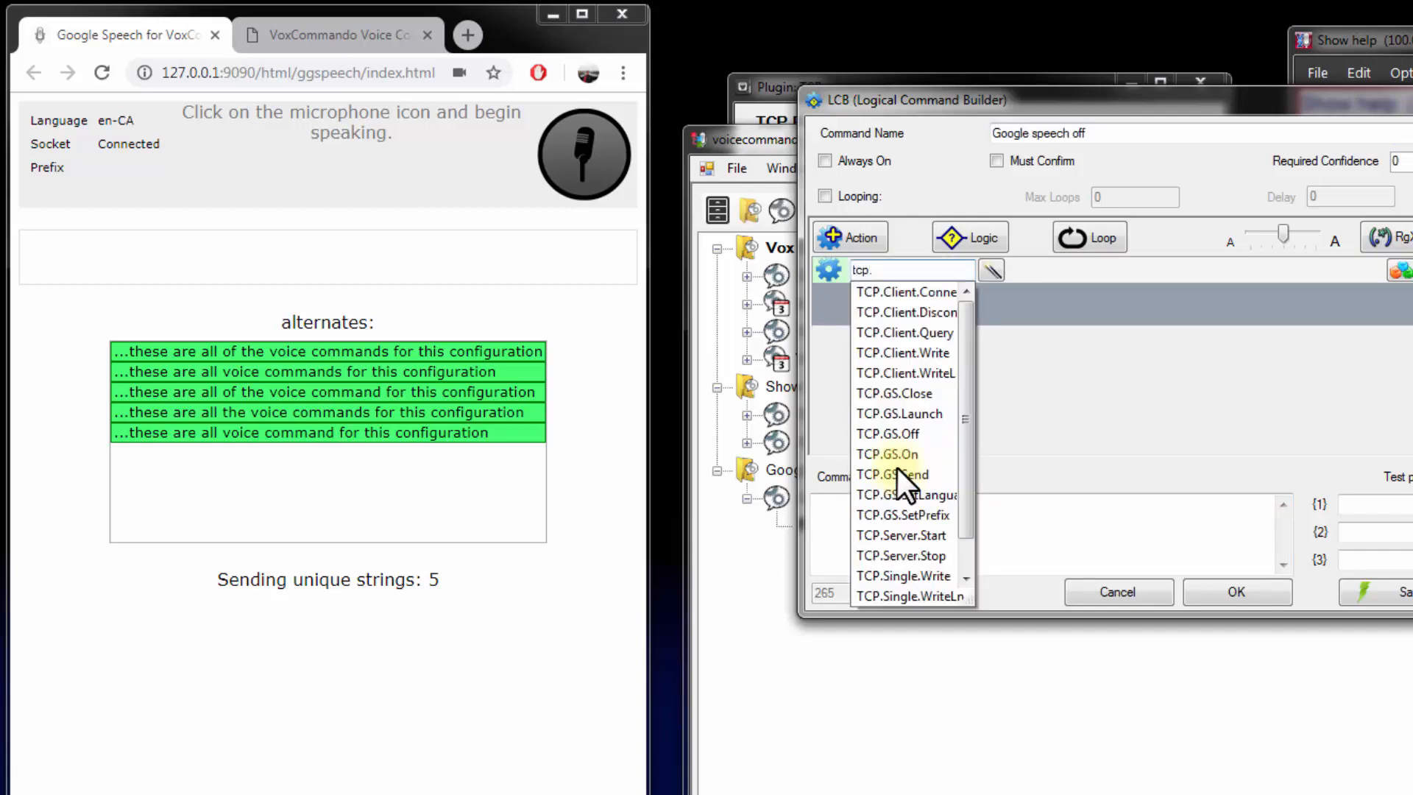
{"action": "type", "text": "gs"}
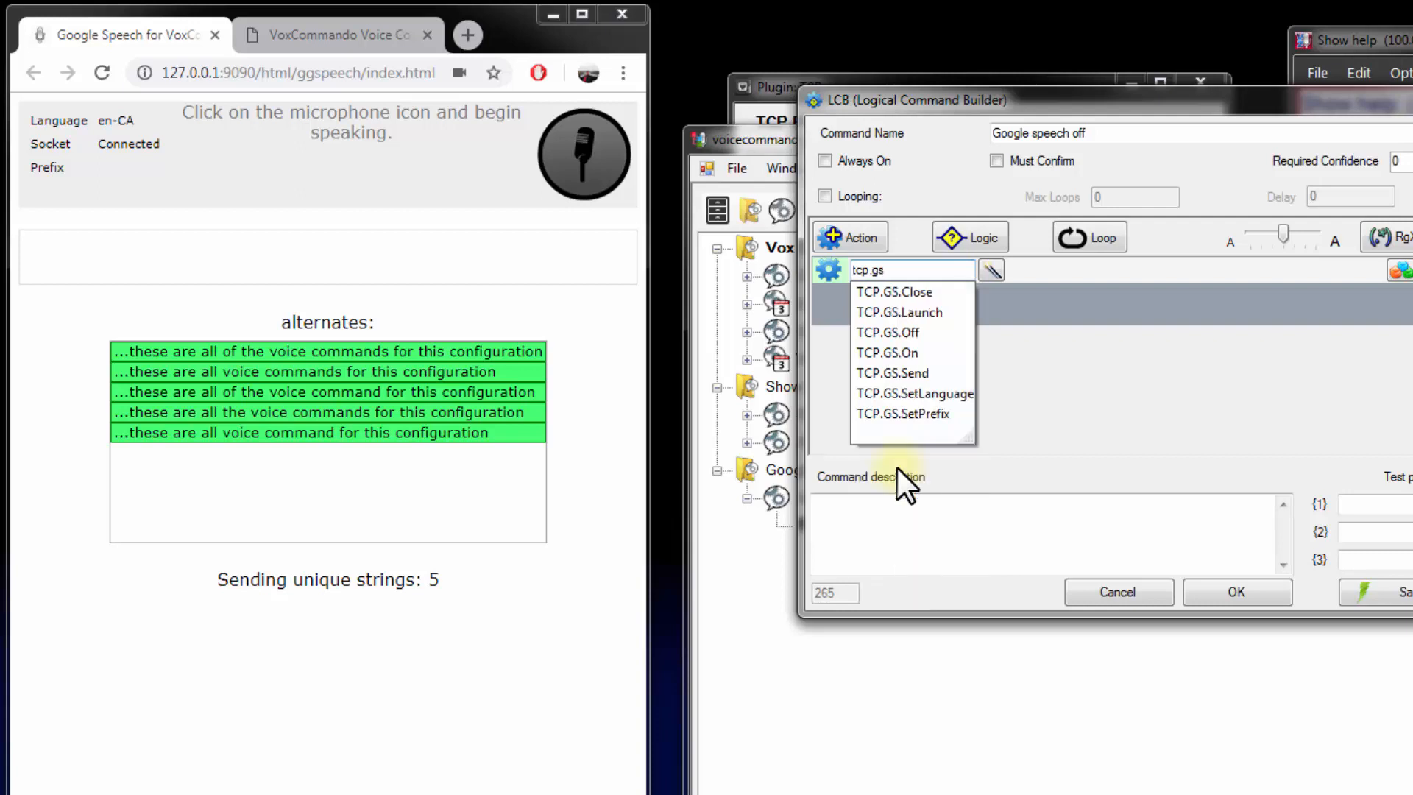
{"action": "key", "text": "Down"}
{"action": "key", "text": "Down"}
{"action": "key", "text": "Down"}
{"action": "key", "text": "Down"}
{"action": "key", "text": "Up"}
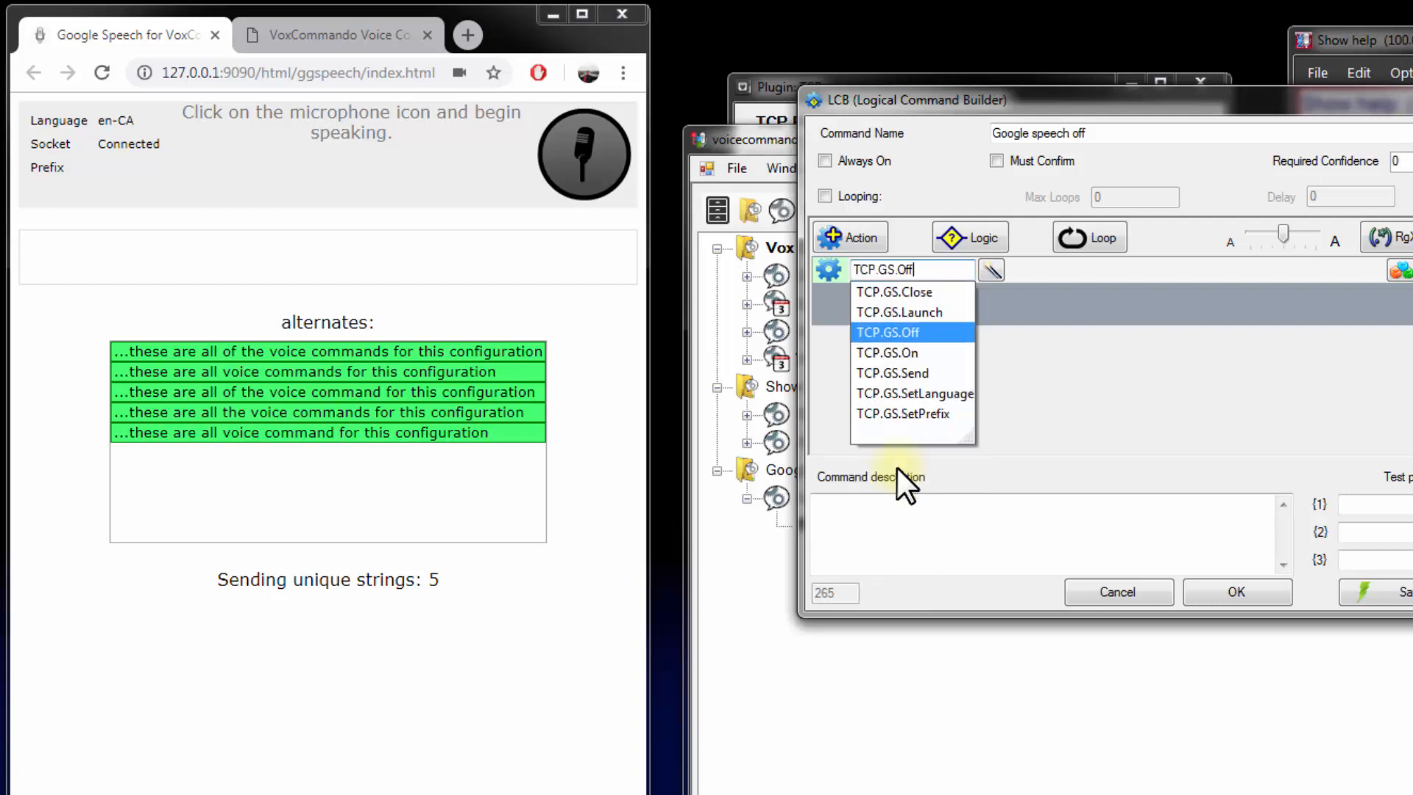
{"action": "key", "text": "Return"}
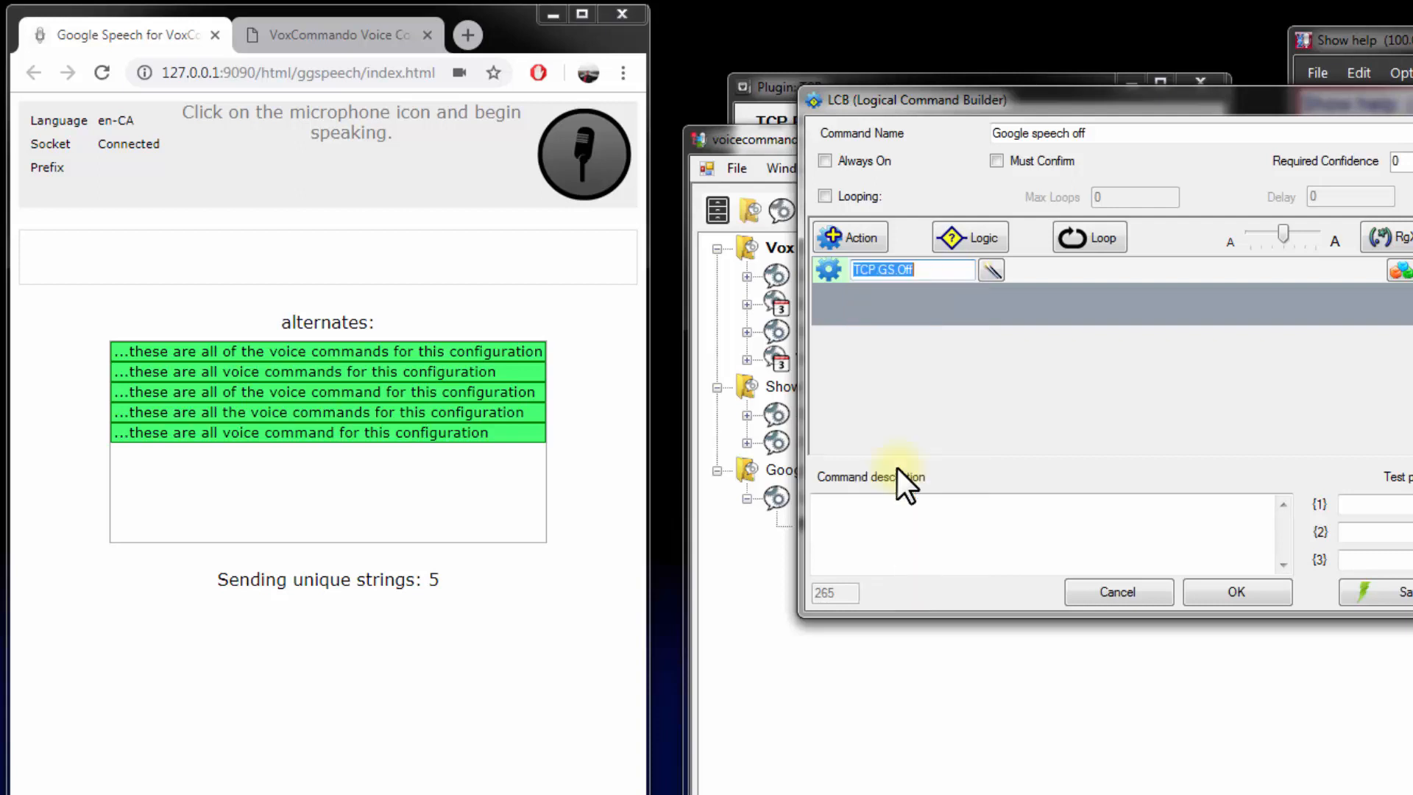
Review TCP.GS.Off in the action selection tree, keep it as the action, and accept the command
{"action": "left_click", "coordinate": [991, 270]}
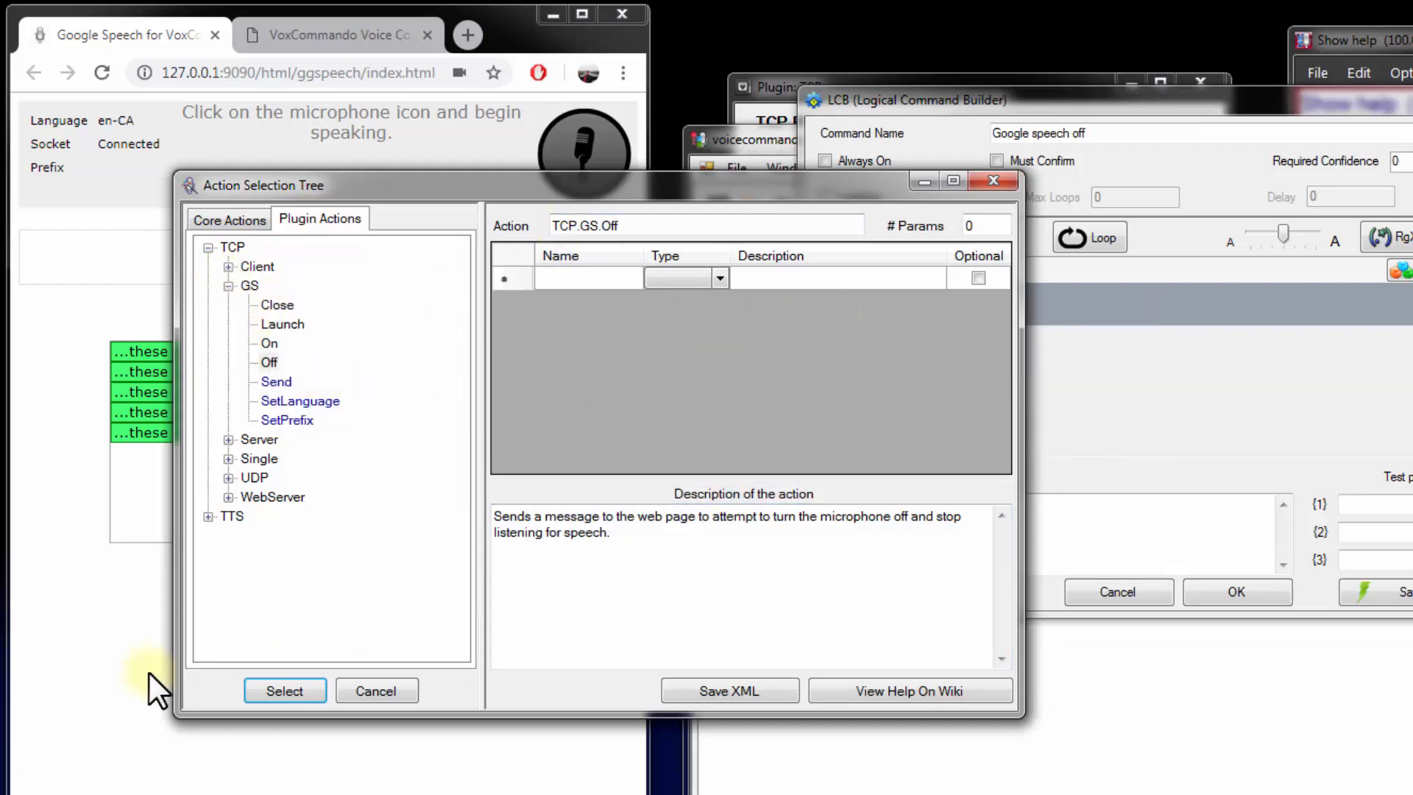
{"action": "left_click", "coordinate": [292, 692]}
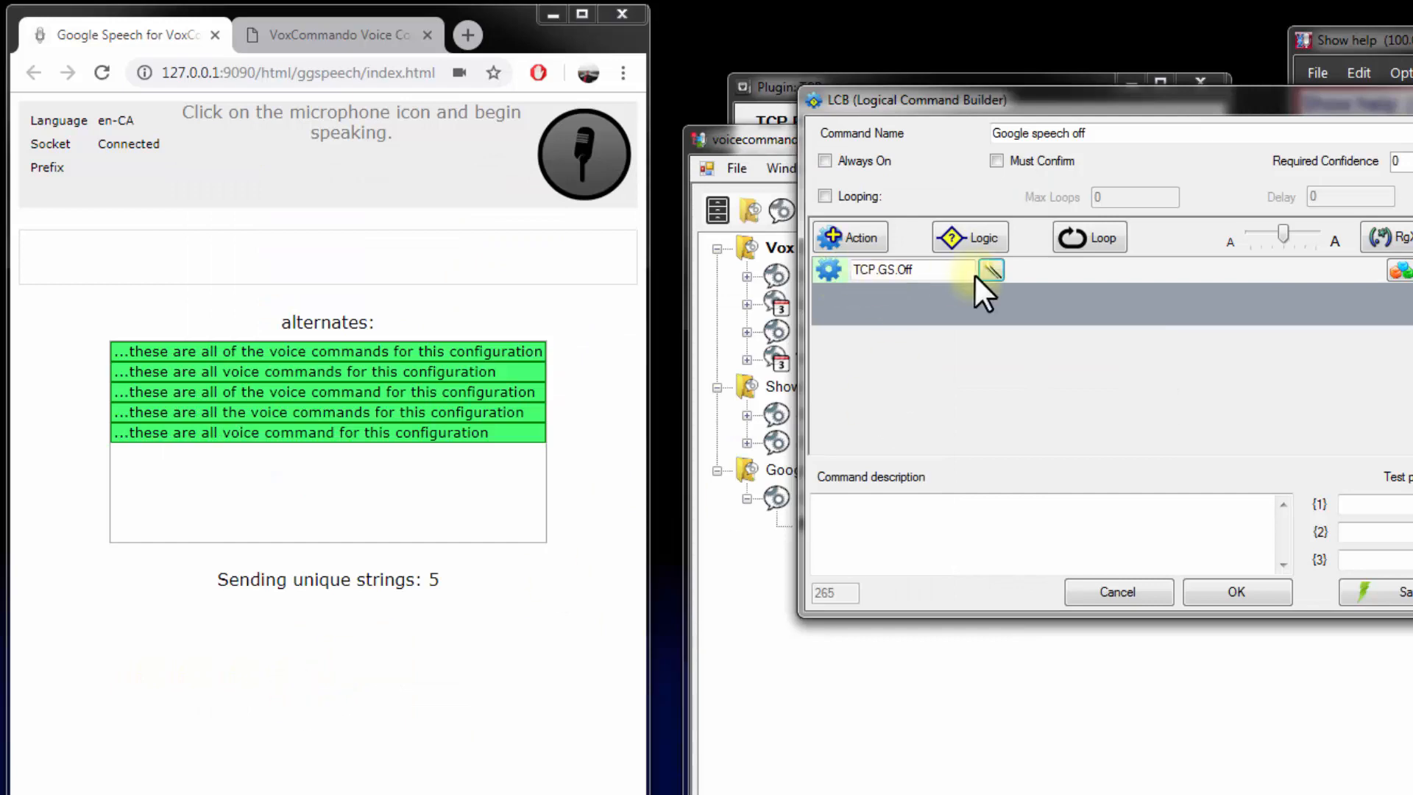
{"action": "left_click", "coordinate": [1237, 591]}
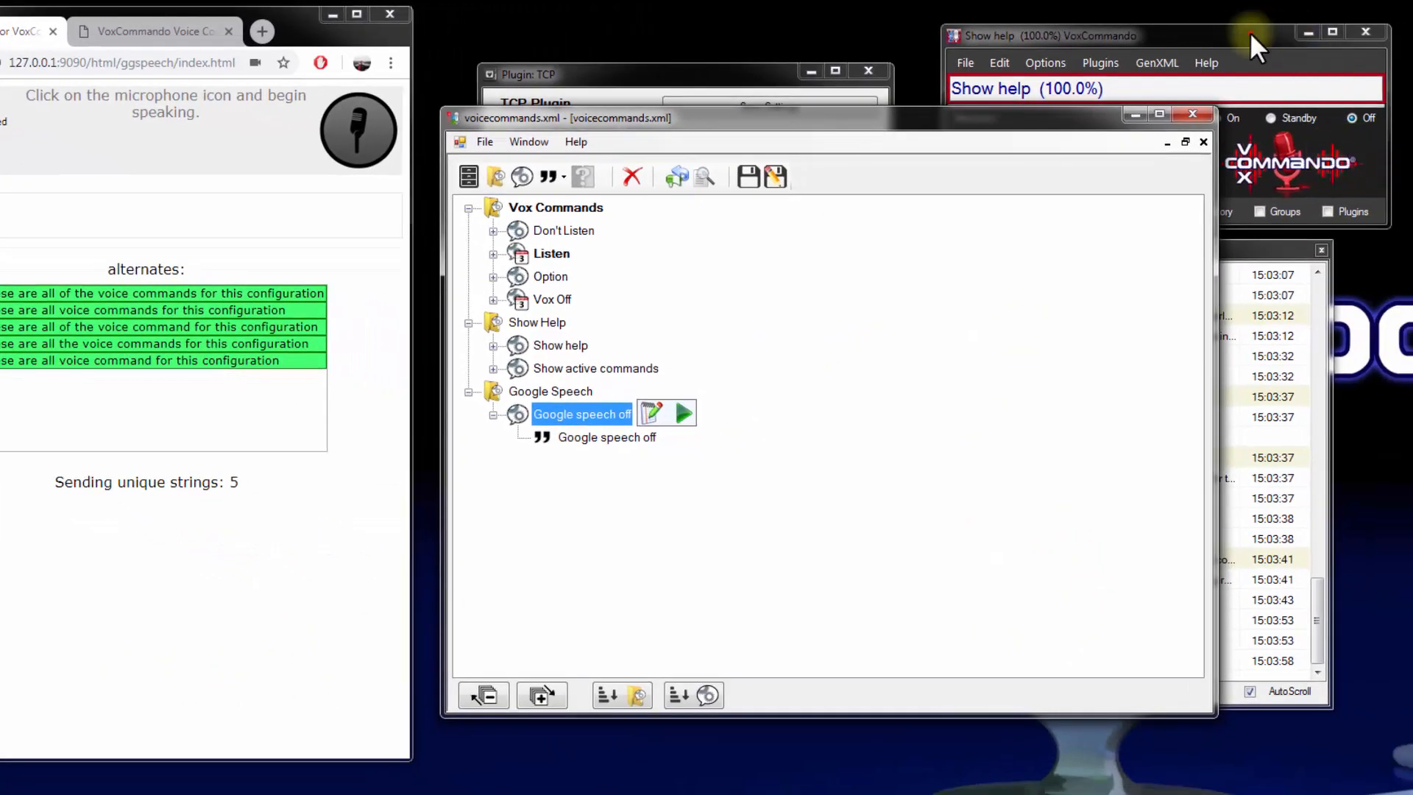
Save the voice commands and test the new command by saying "Google speech off" with the browser microphone on
{"action": "left_click_drag", "start_coordinate": [1249, 32], "coordinate": [1255, 19]}
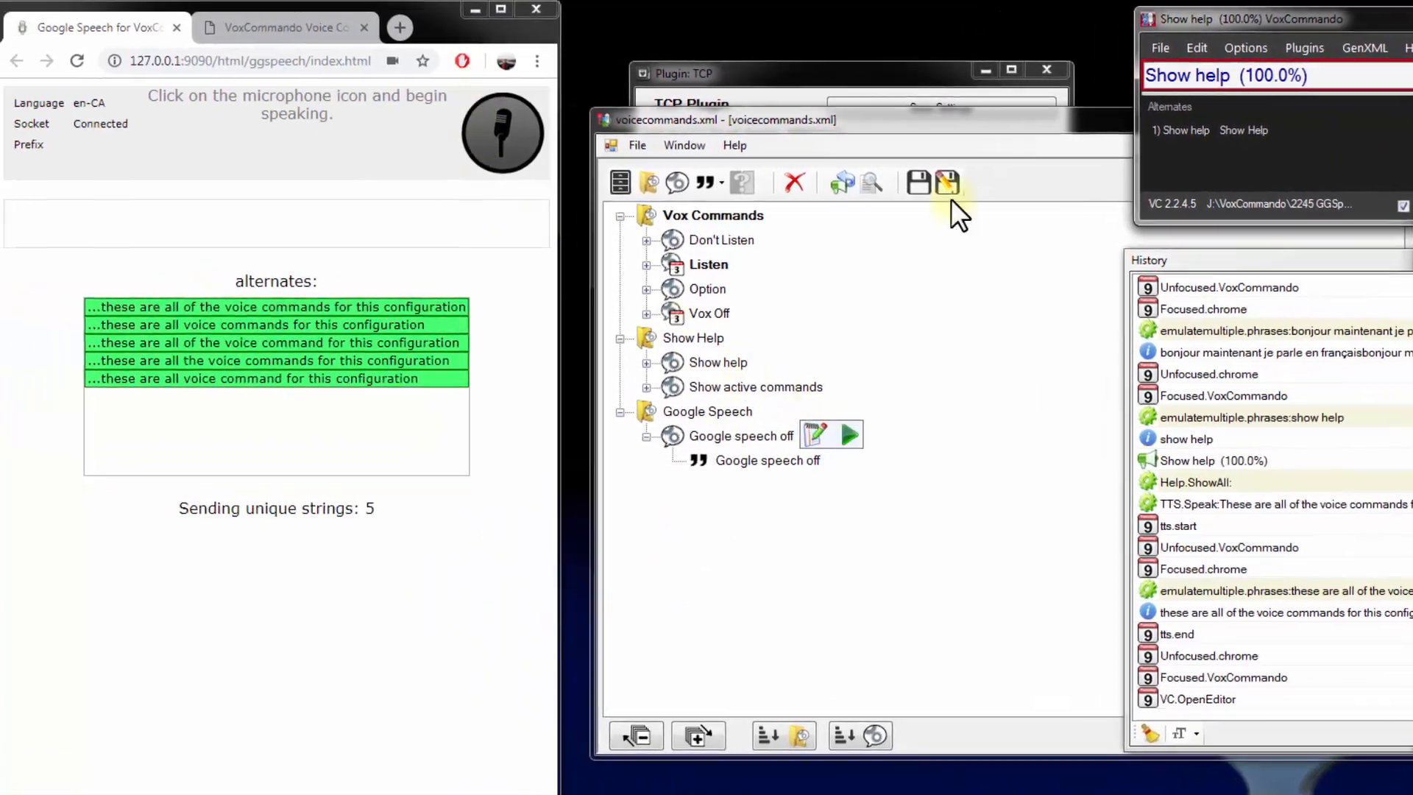
{"action": "left_click", "coordinate": [915, 187]}
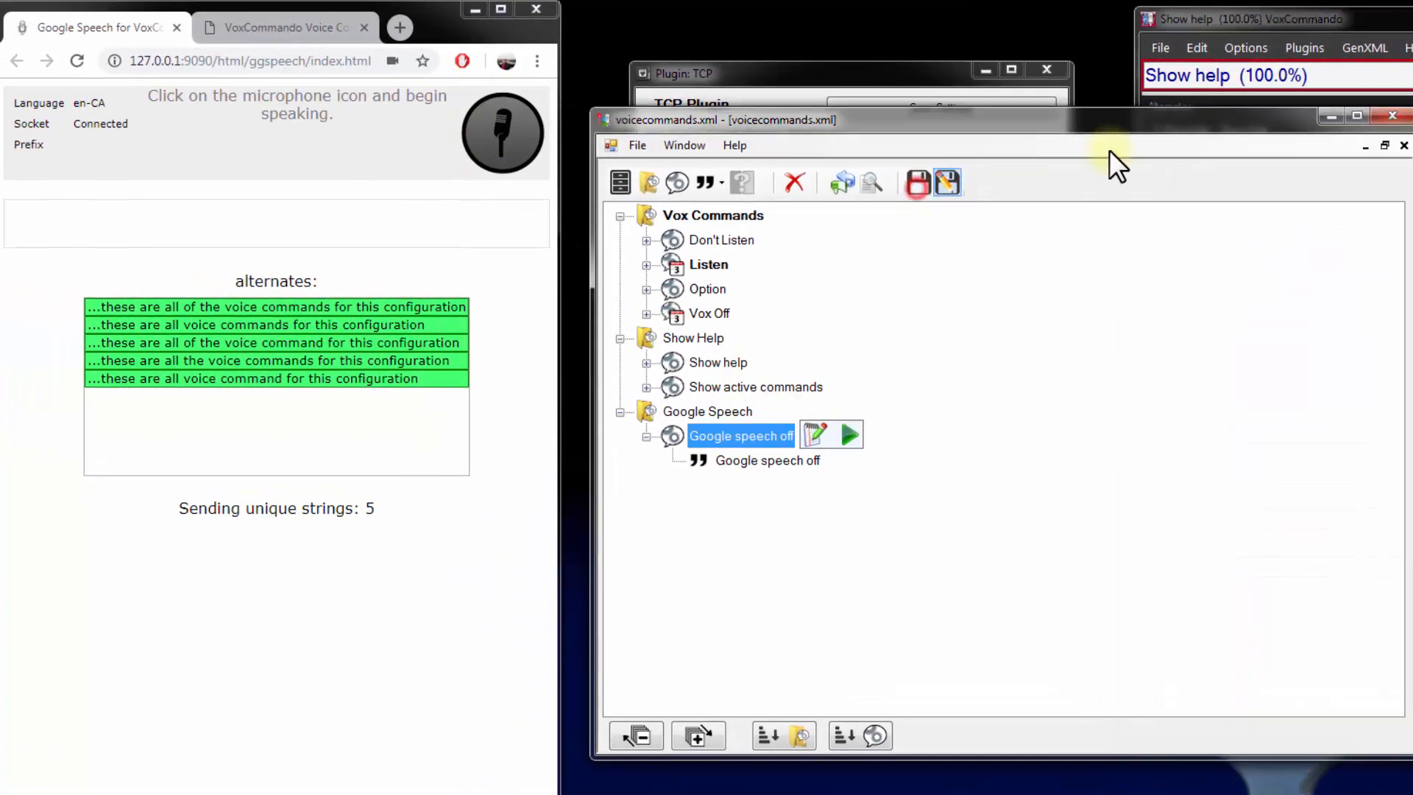
{"action": "left_click", "coordinate": [1388, 118]}
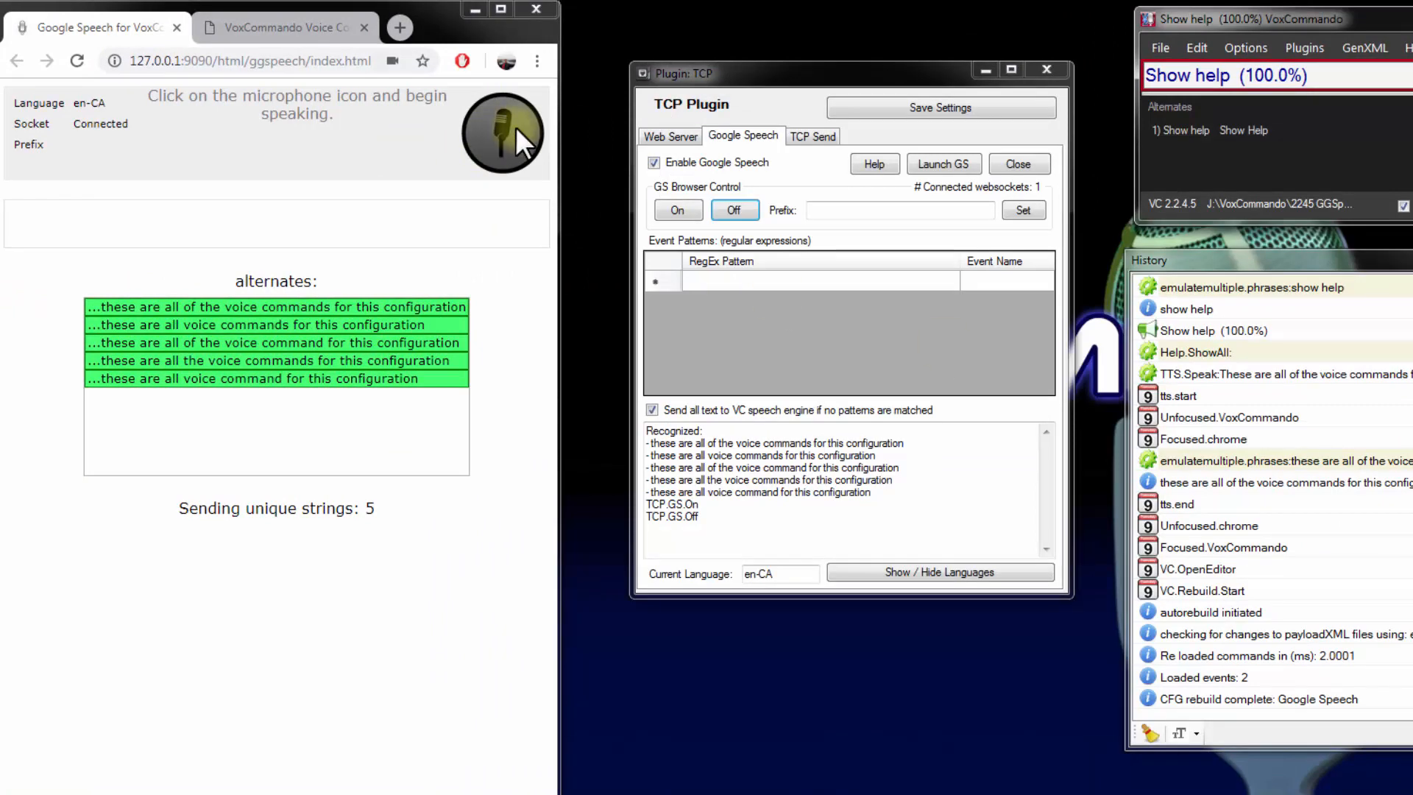
{"action": "left_click", "coordinate": [515, 126]}
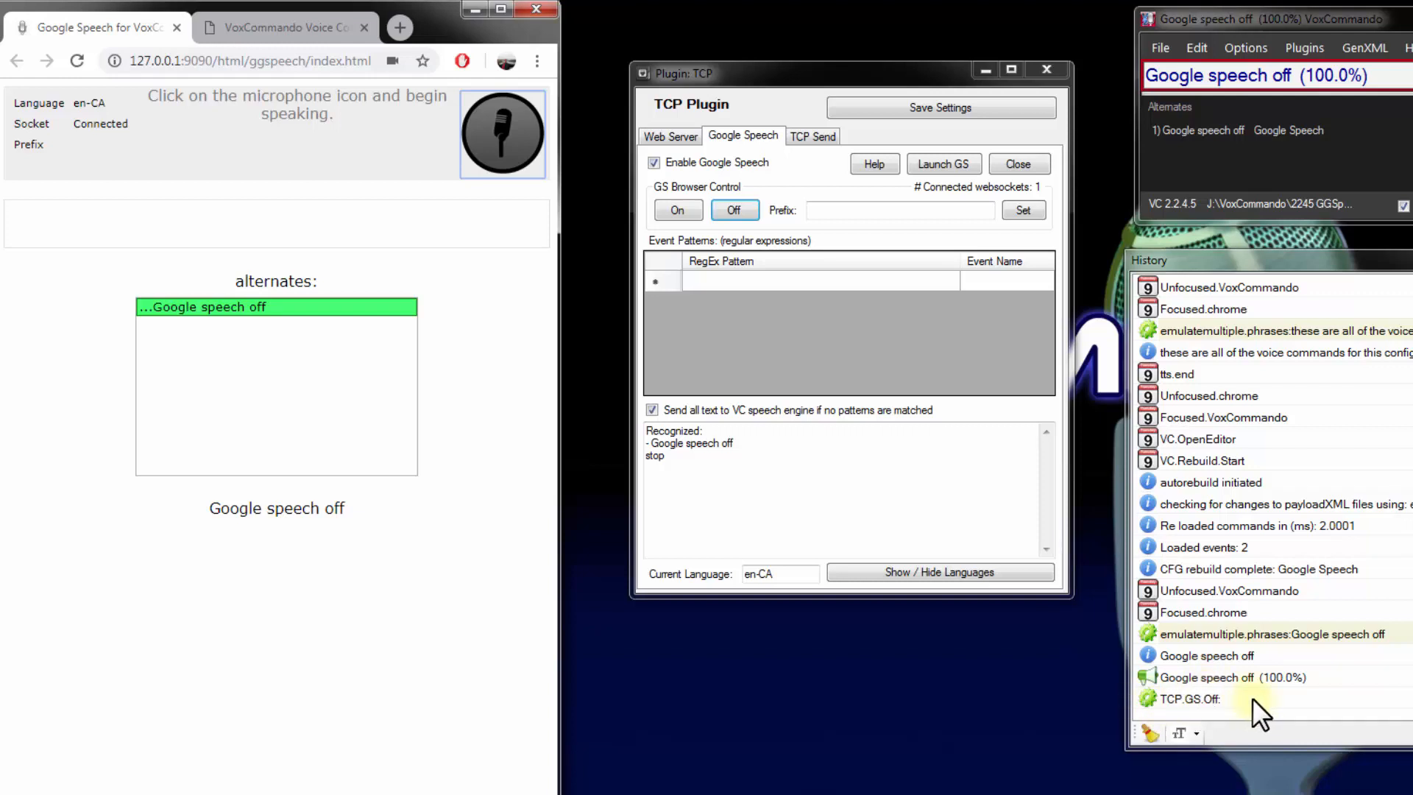
Add a second command to the Google Speech group, "Google speech French", with the phrase "Google speech French"
{"action": "left_click", "coordinate": [924, 572]}
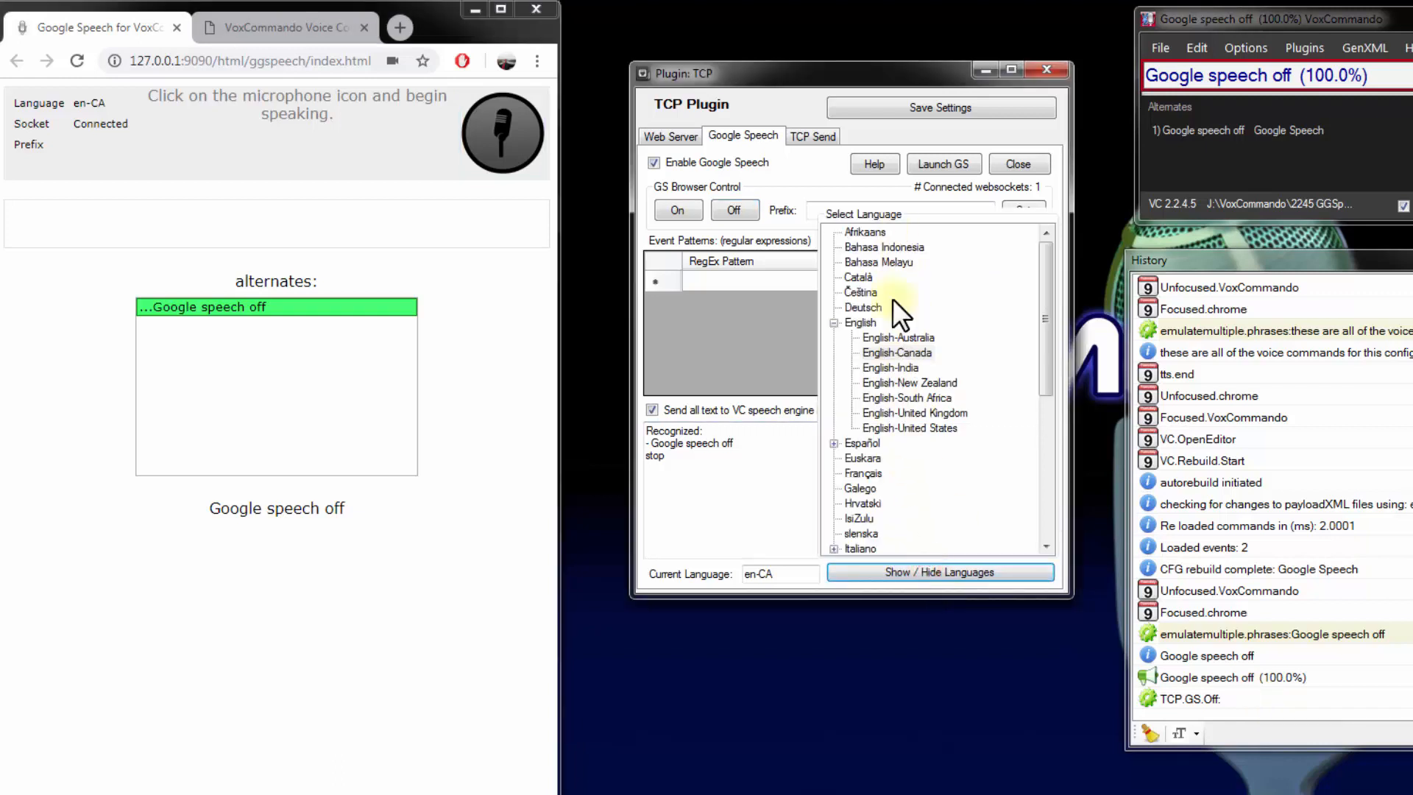
{"action": "left_click", "coordinate": [1197, 45]}
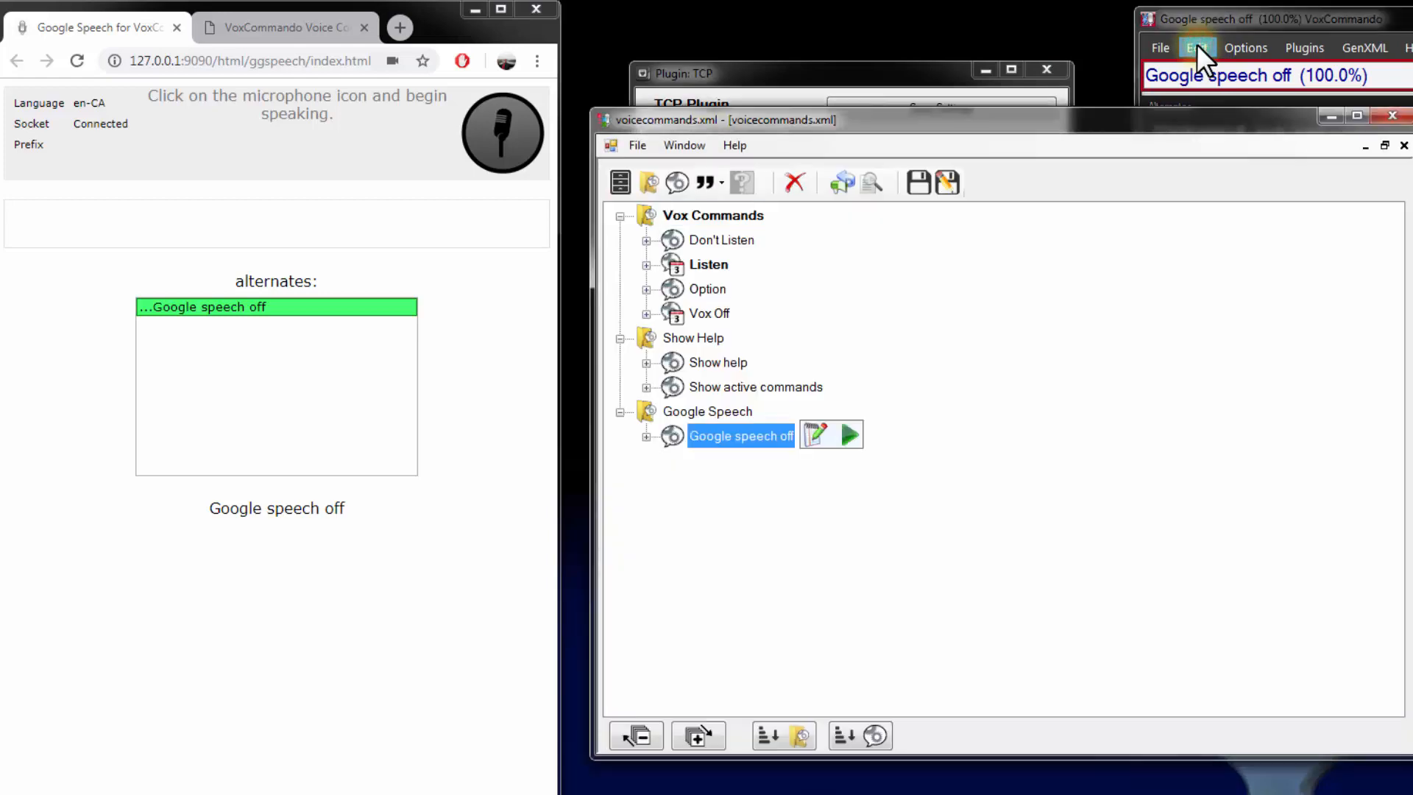
{"action": "left_click", "coordinate": [680, 177]}
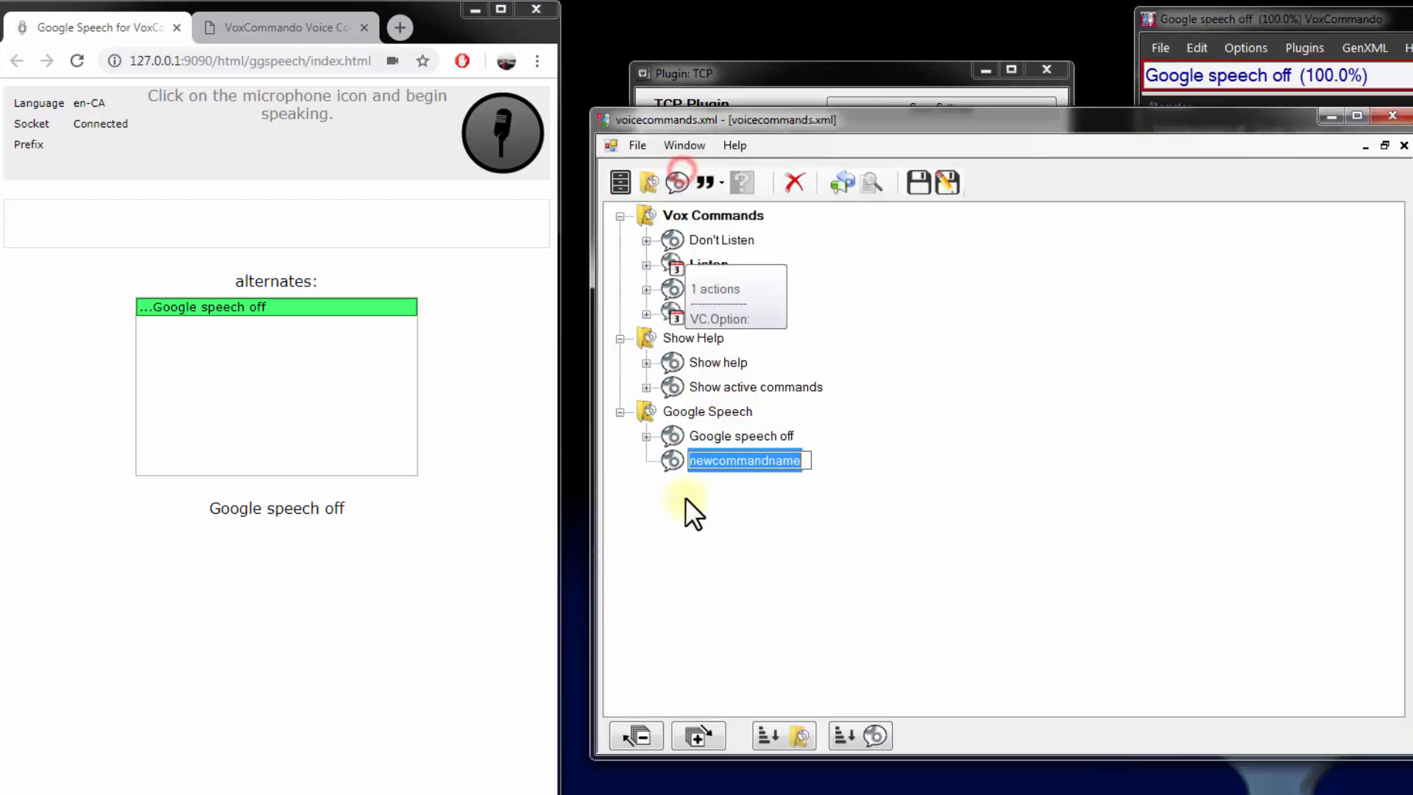
{"action": "type", "text": "Goo"}
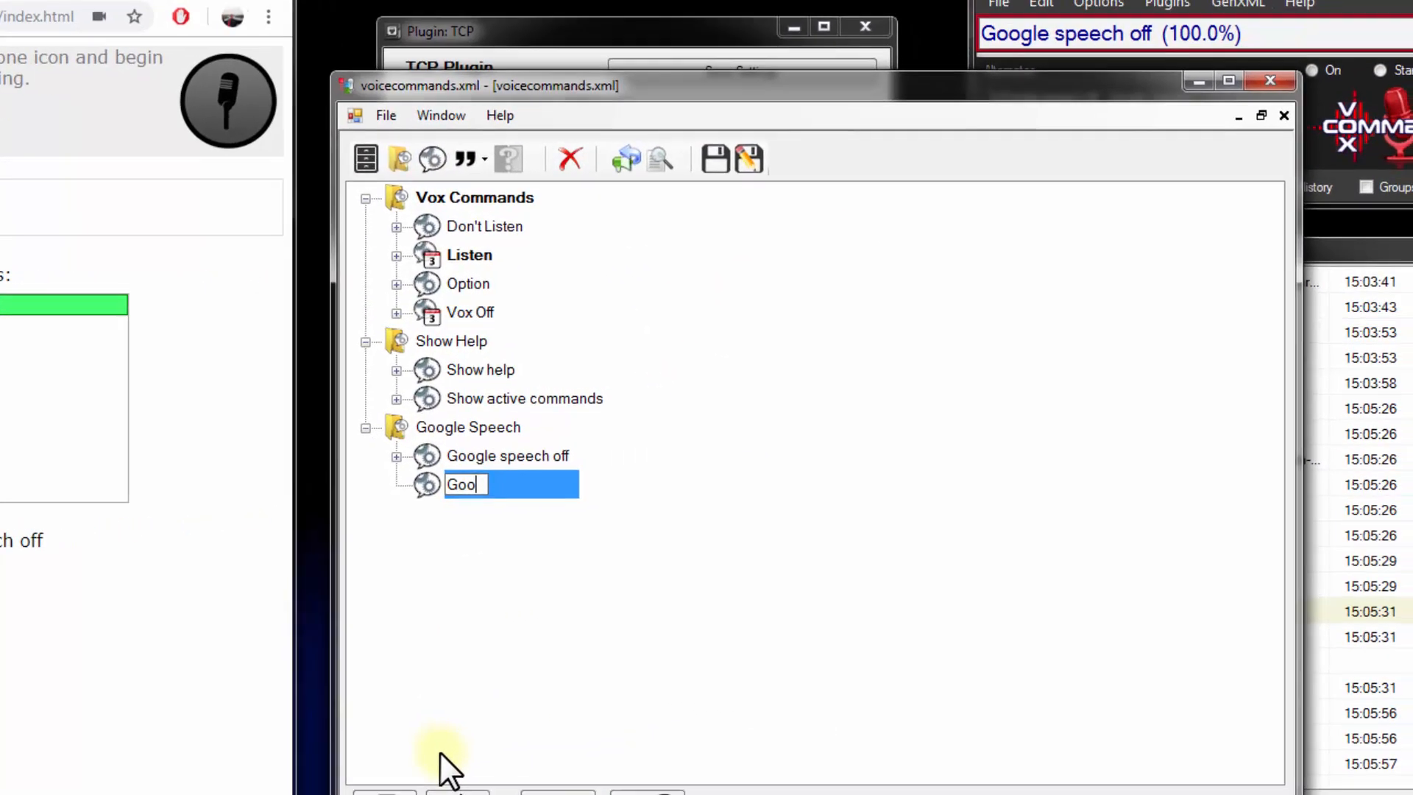
{"action": "type", "text": "gle speech F"}
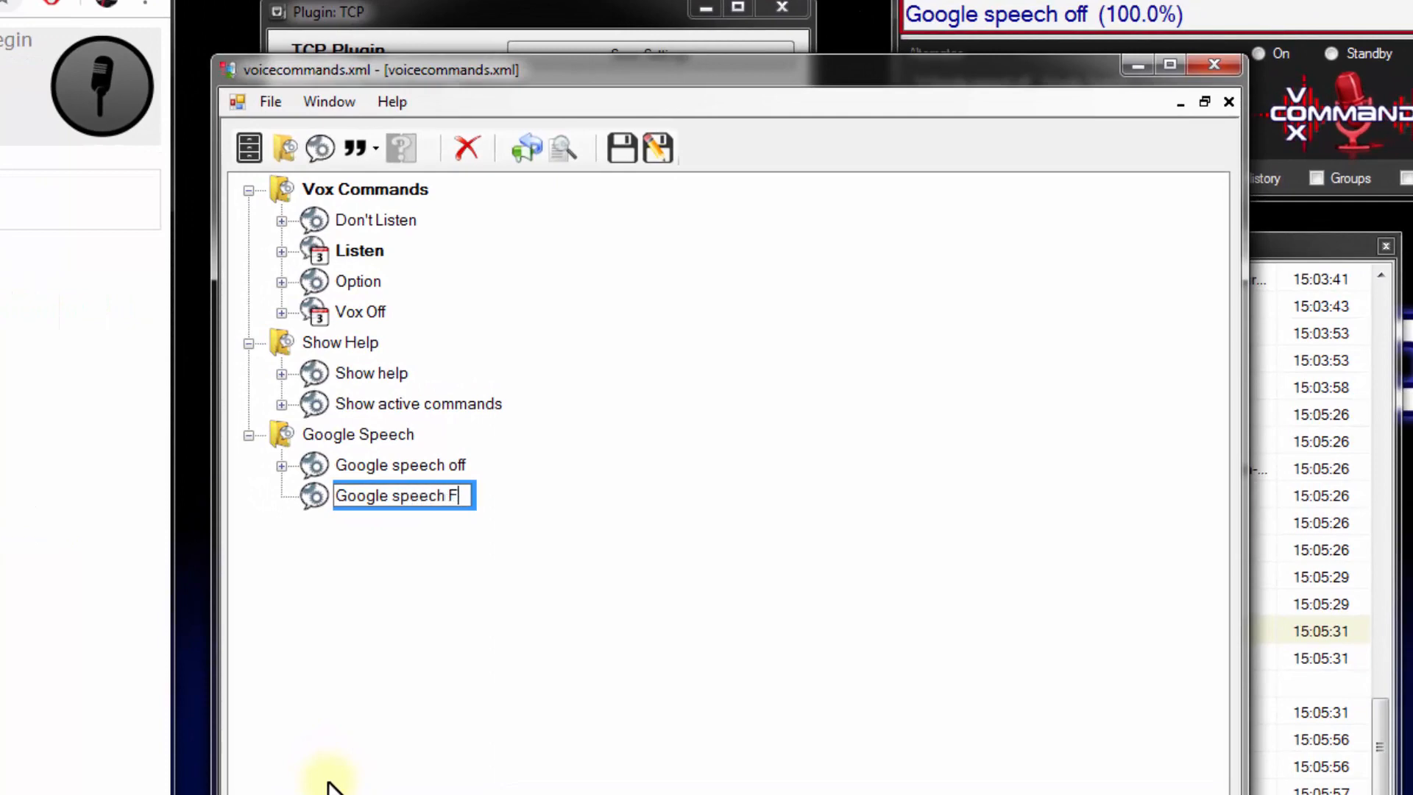
{"action": "type", "text": "rench"}
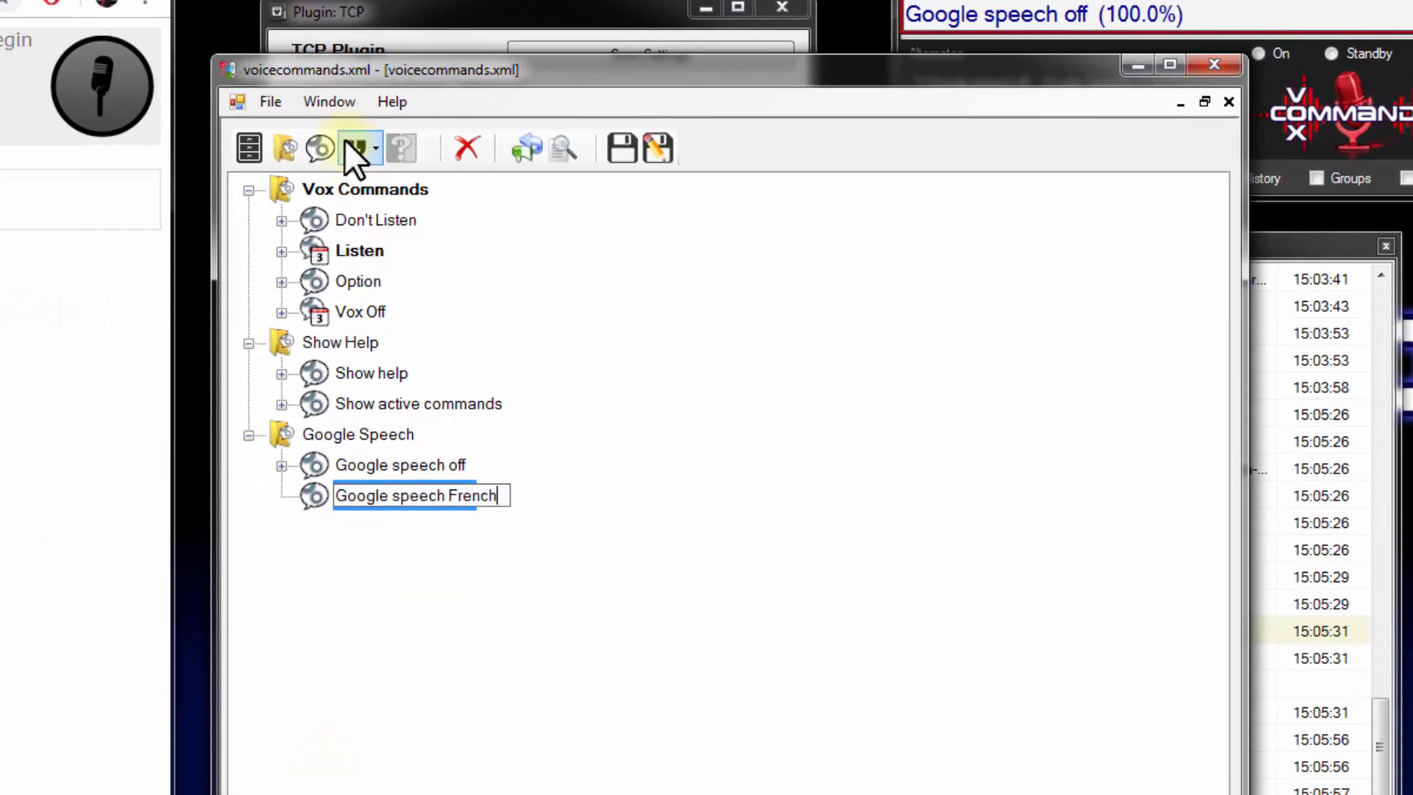
{"action": "left_click", "coordinate": [368, 150]}
{"action": "left_click", "coordinate": [377, 184]}
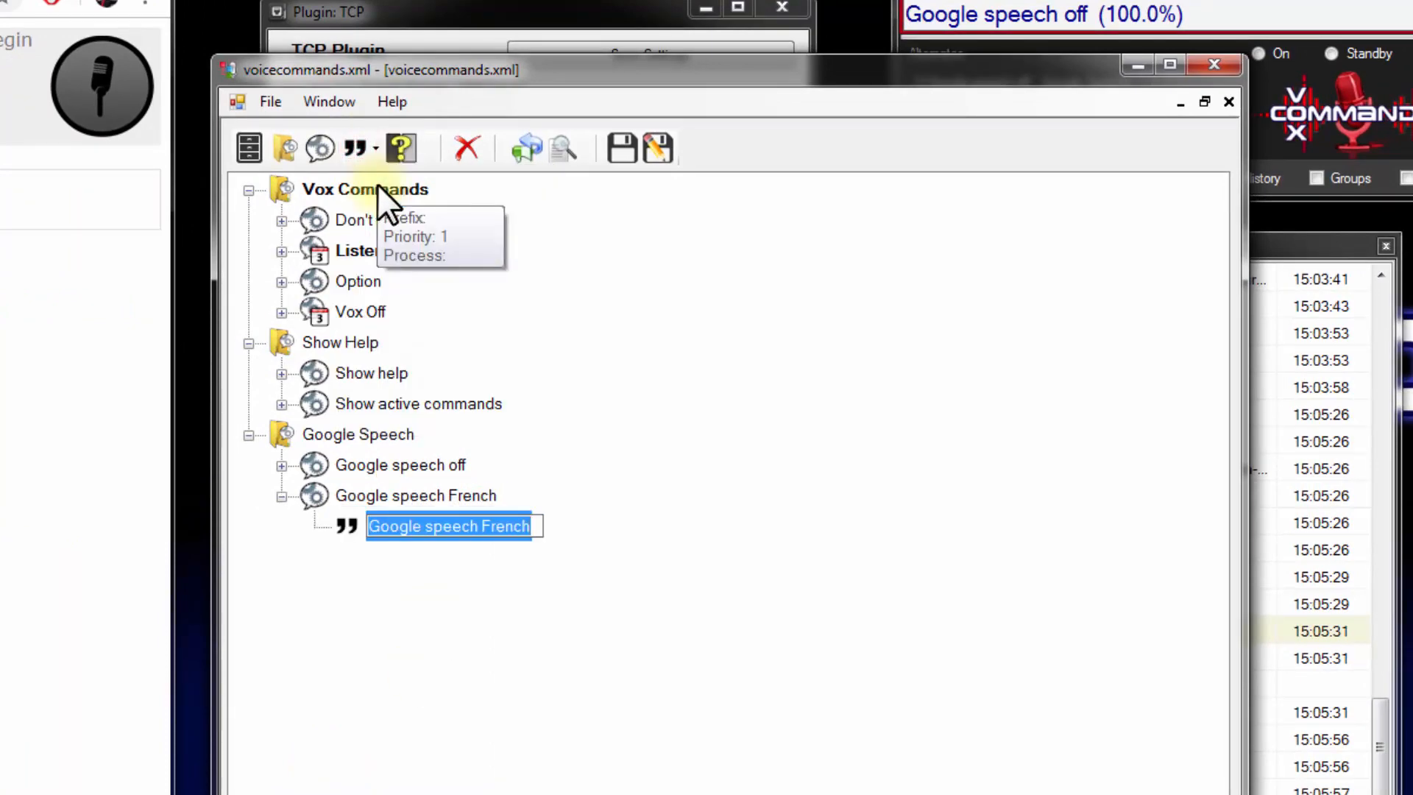
{"action": "left_click", "coordinate": [452, 652]}
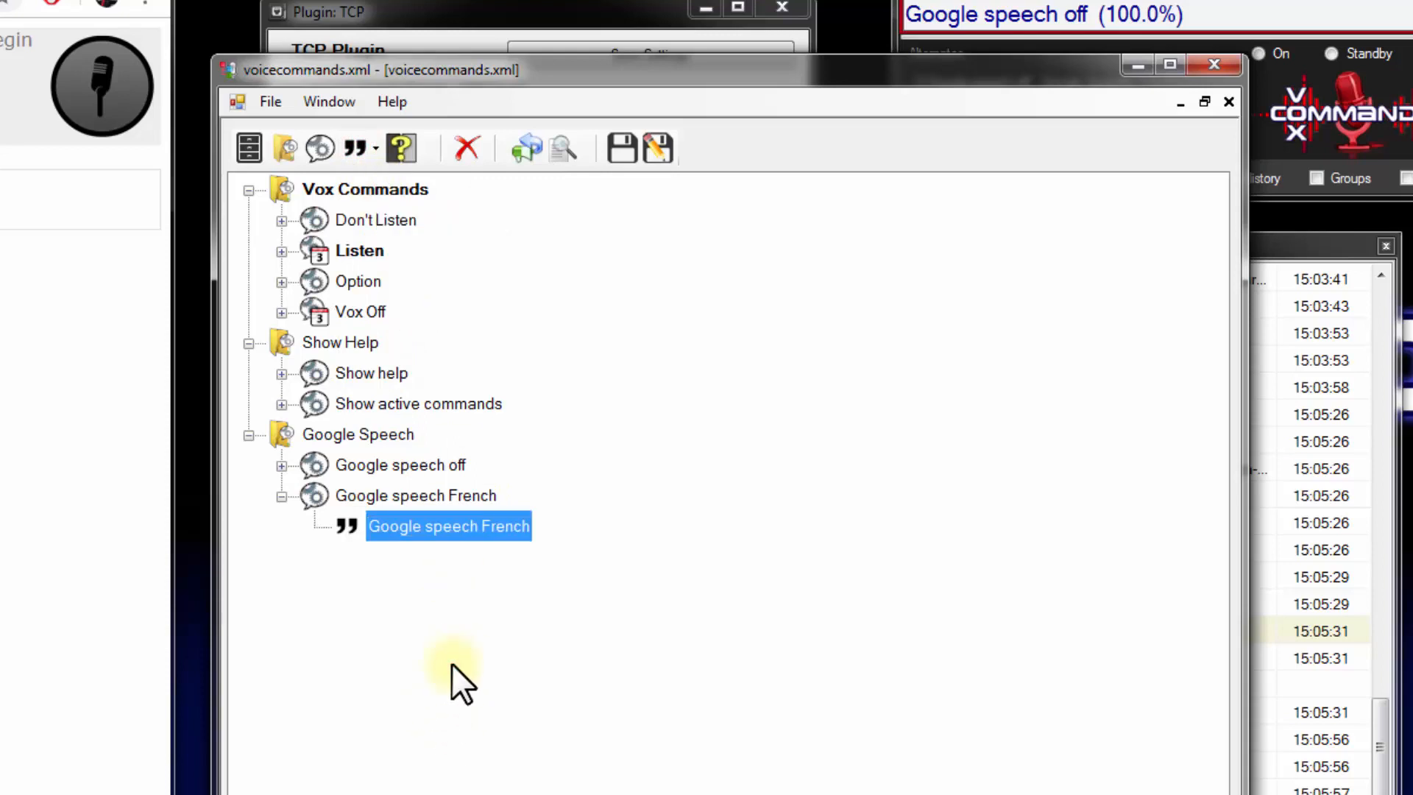
Add the TCP.GS.SetLanguage action to the "Google speech French" command
{"action": "left_click", "coordinate": [439, 497]}
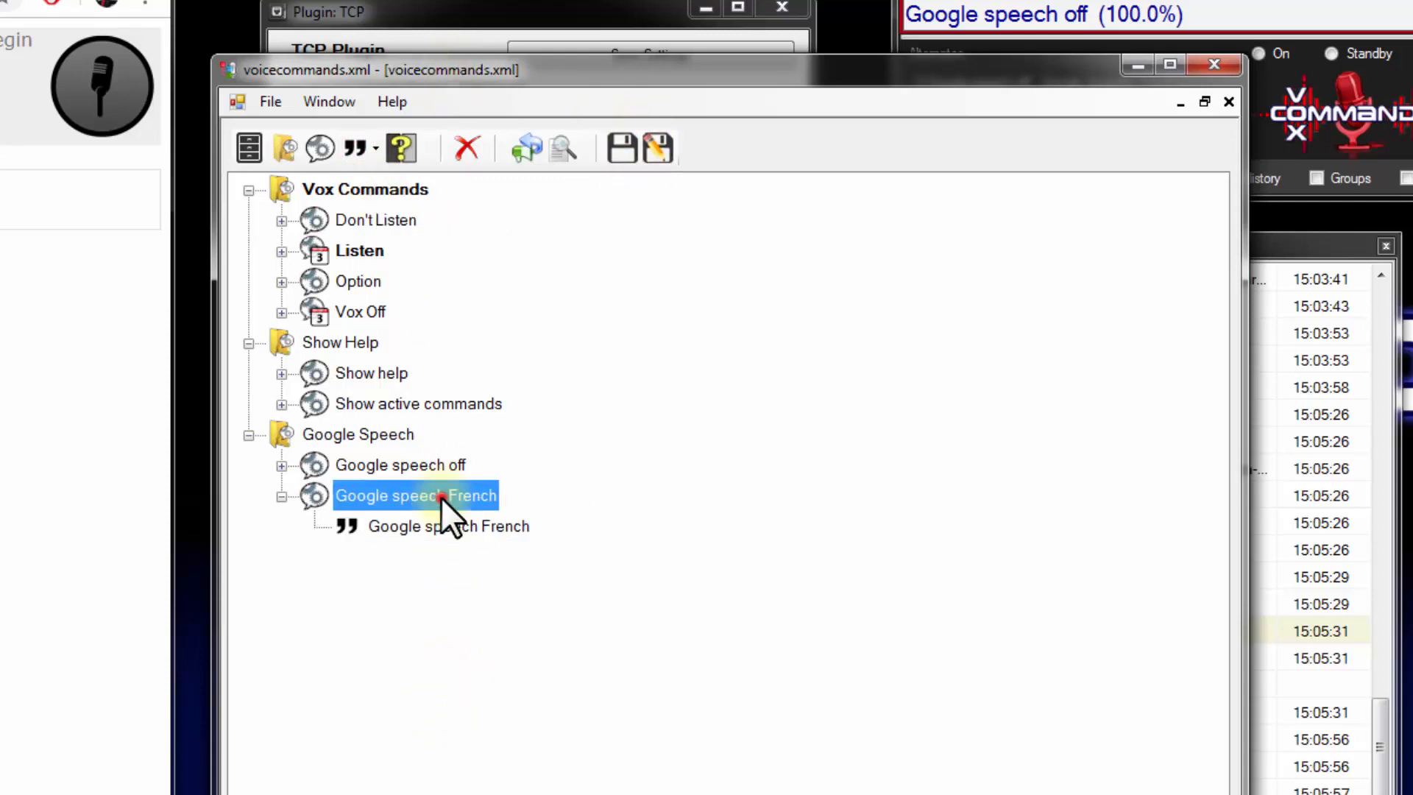
{"action": "left_click", "coordinate": [515, 493]}
{"action": "left_click", "coordinate": [395, 178]}
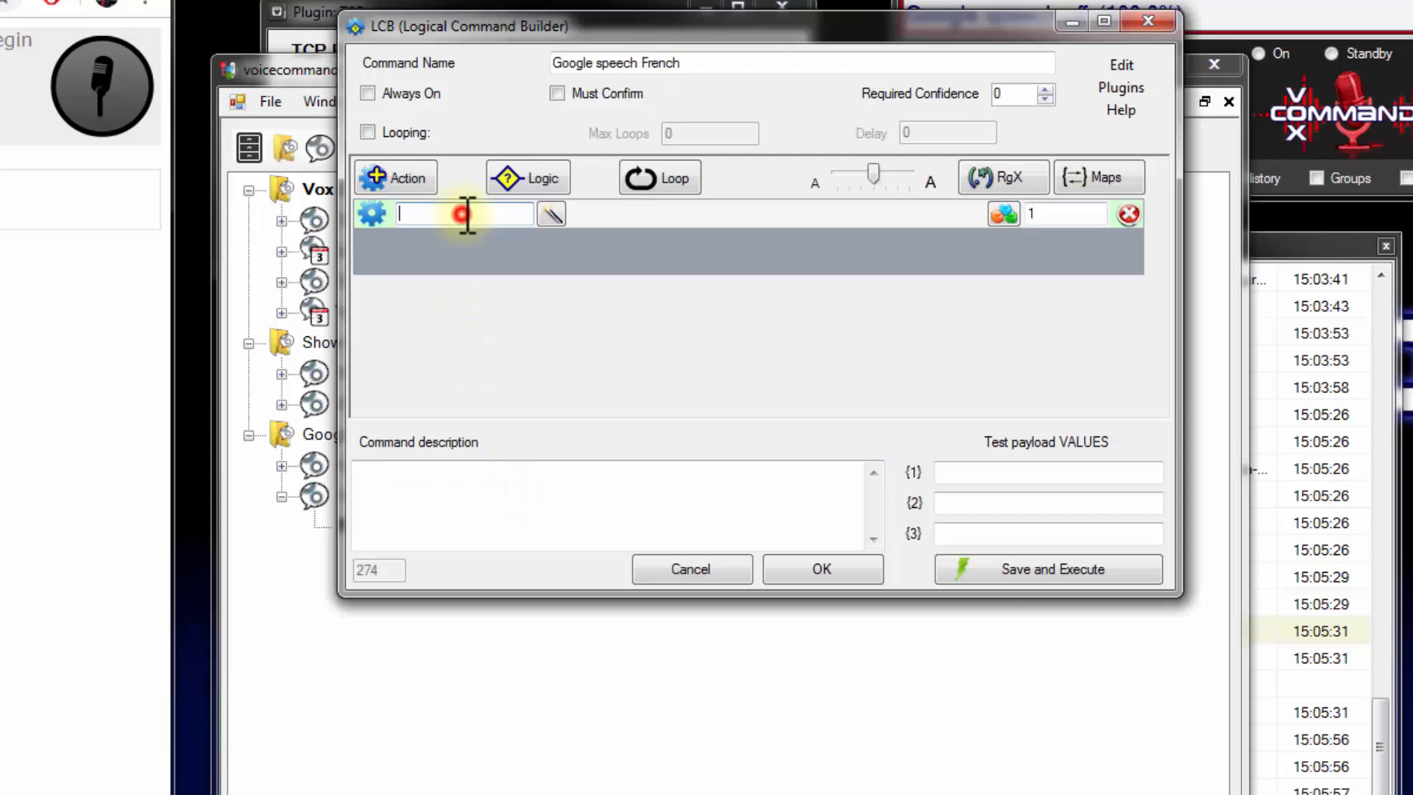
{"action": "type", "text": "tcp.s"}
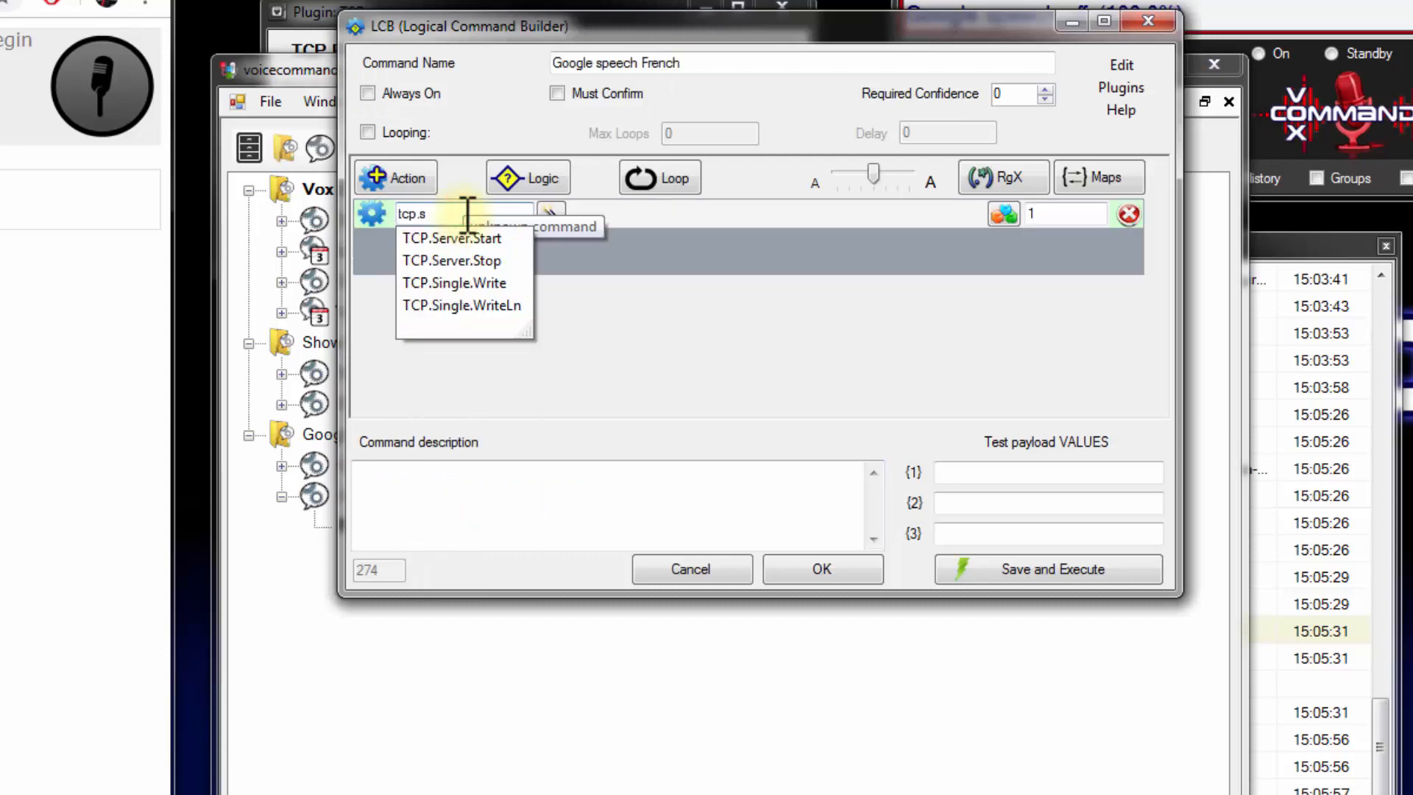
{"action": "key", "text": "BackSpace"}
{"action": "type", "text": "gs"}
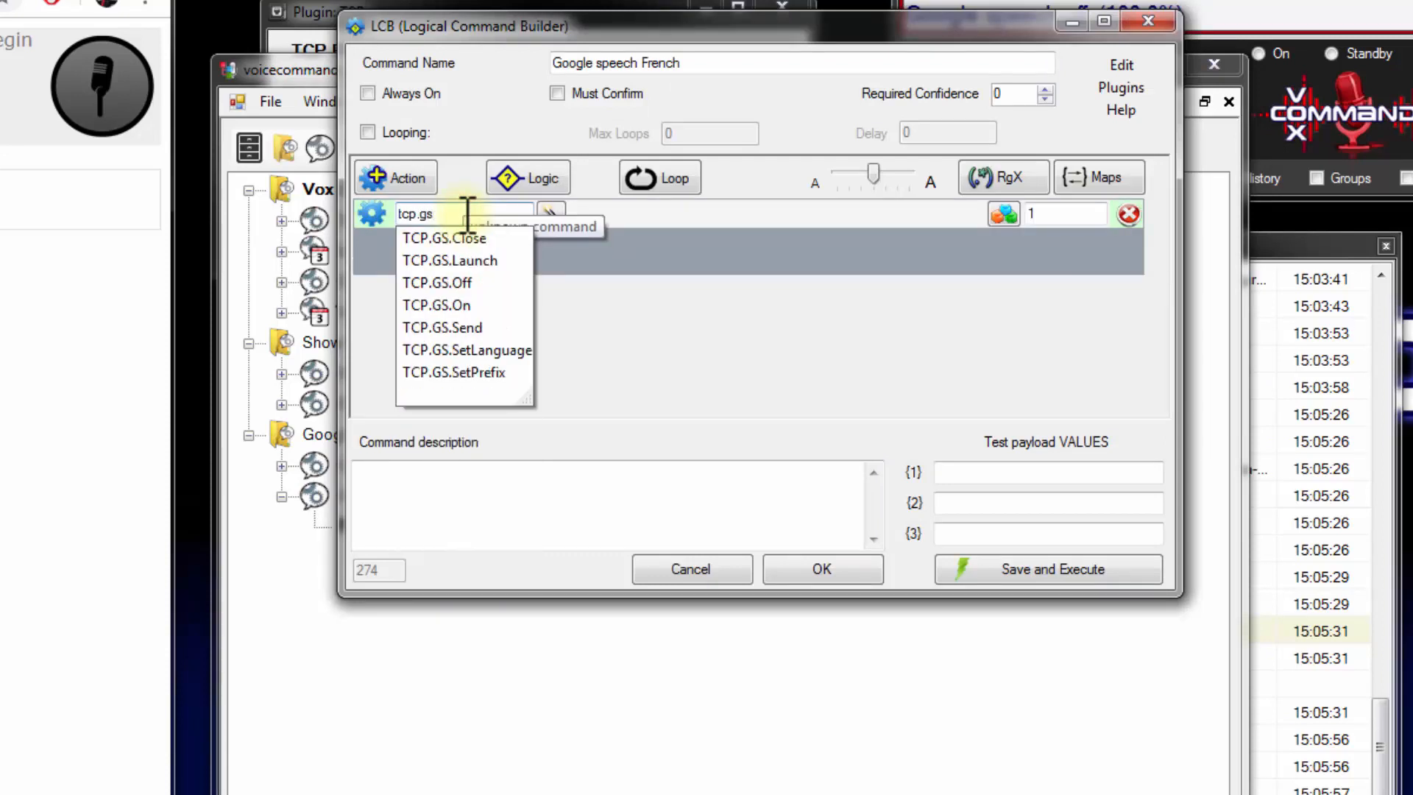
{"action": "type", "text": ".s"}
{"action": "key", "text": "Down"}
{"action": "key", "text": "Down"}
{"action": "key", "text": "Return"}
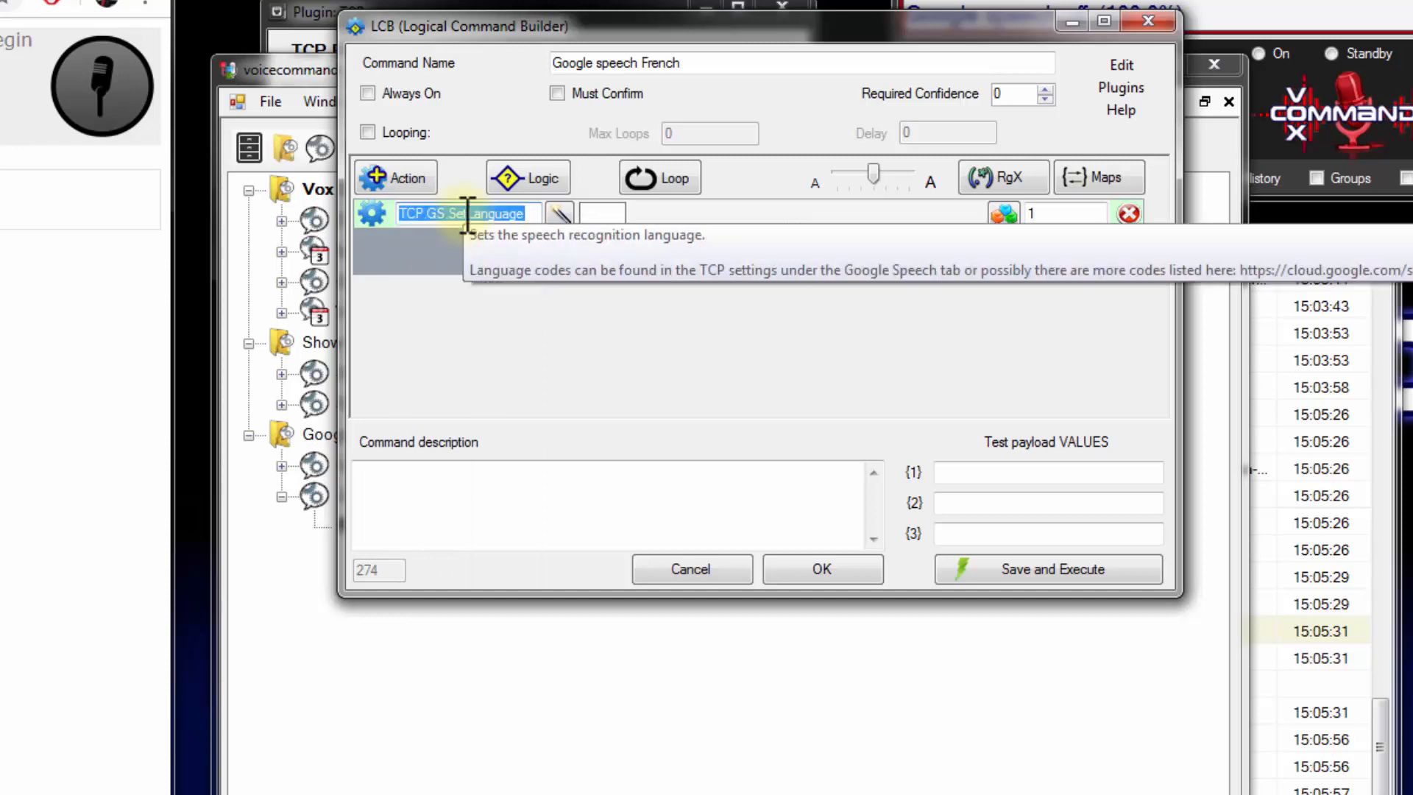
Switch the TCP plugin's language to Français, copy its code fr-FR, and set the language back to English-Canada
{"action": "left_click", "coordinate": [599, 214]}
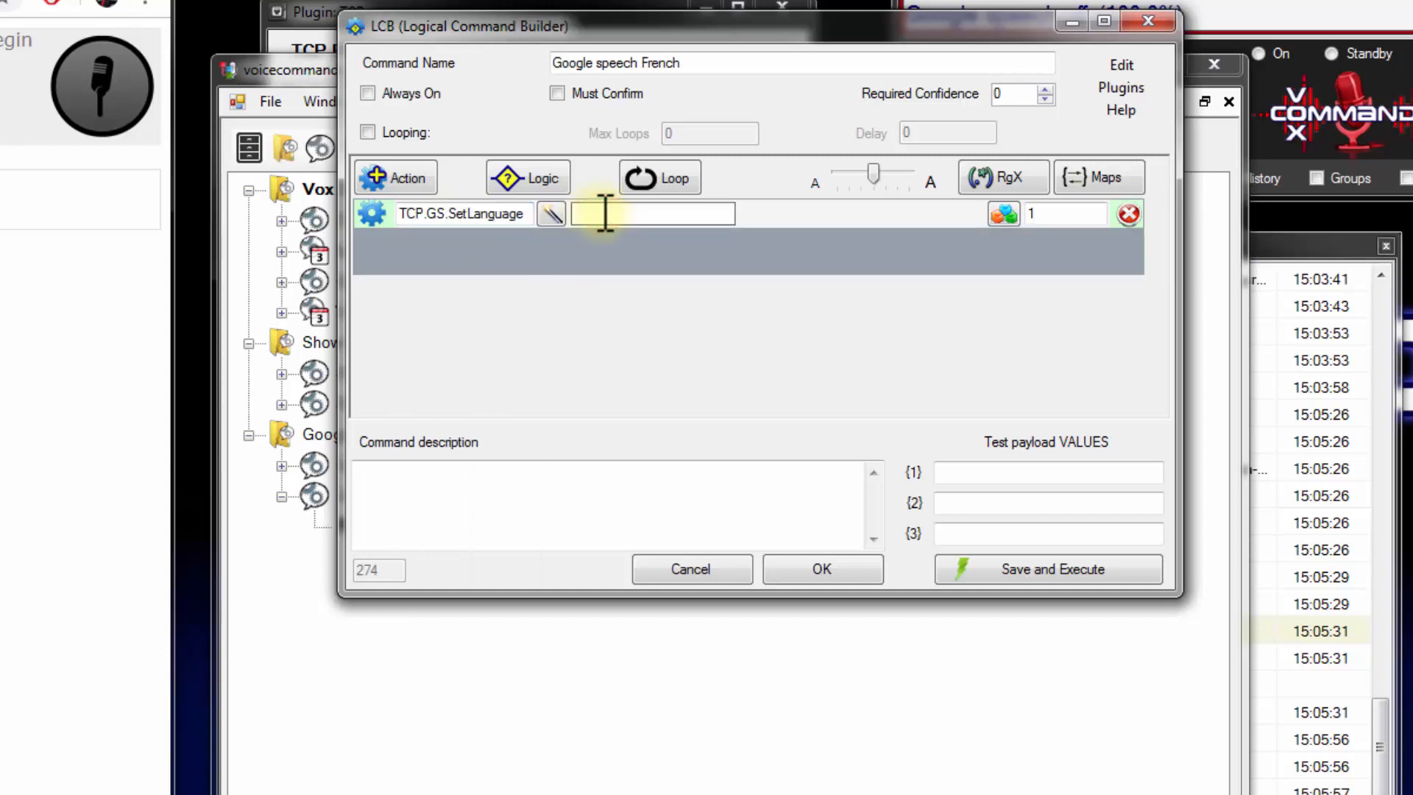
{"action": "left_click_drag", "start_coordinate": [690, 34], "coordinate": [245, 416]}
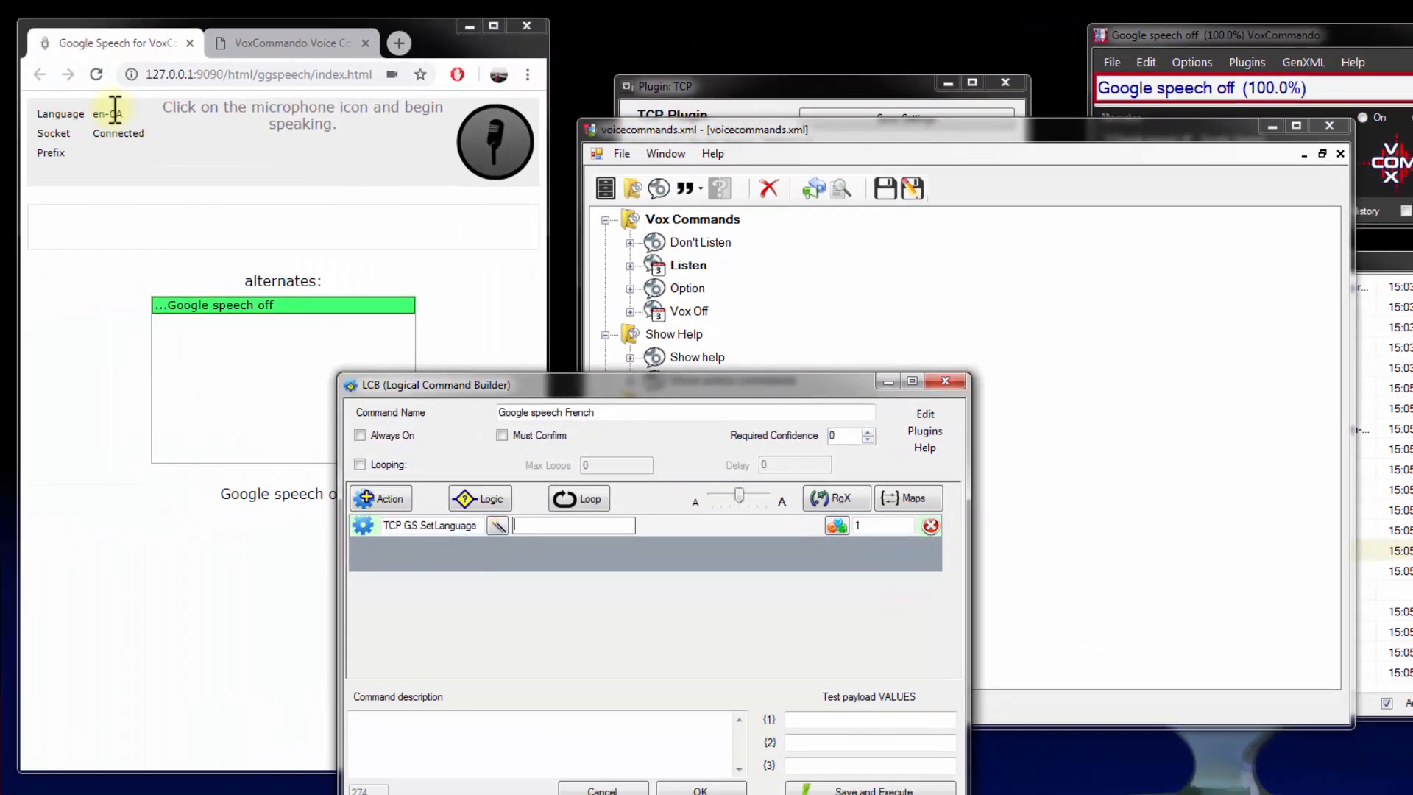
{"action": "double_click", "coordinate": [107, 113]}
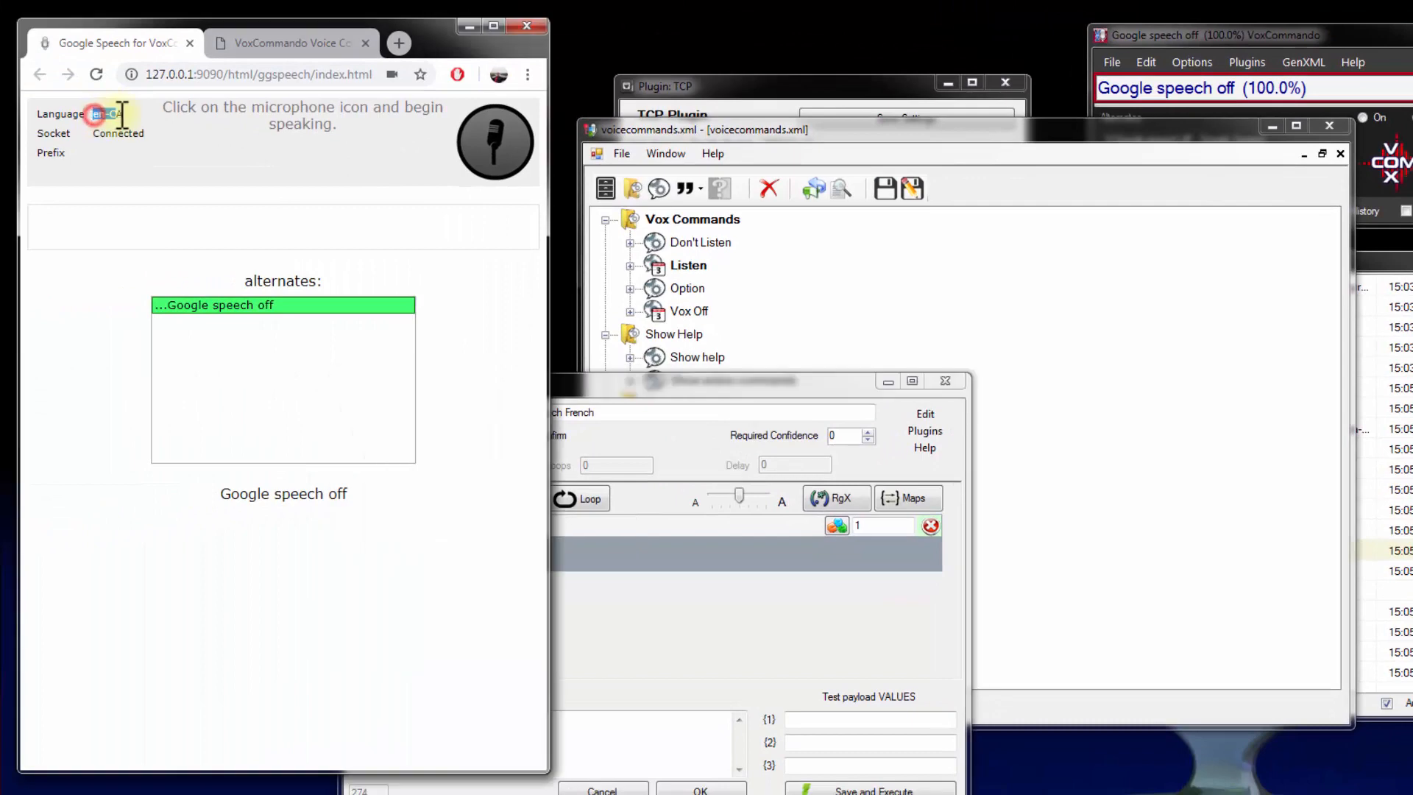
{"action": "left_click", "coordinate": [807, 81]}
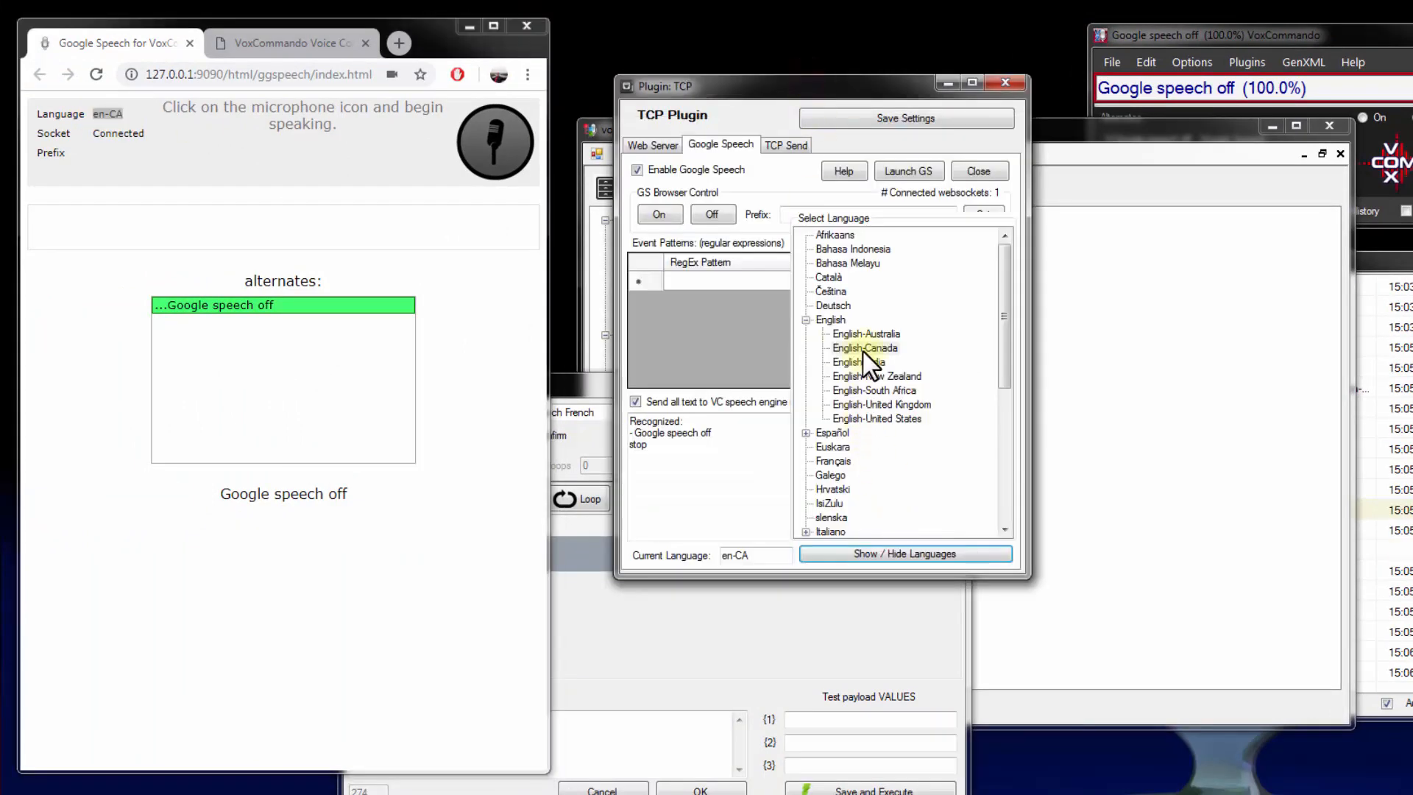
{"action": "left_click", "coordinate": [828, 461]}
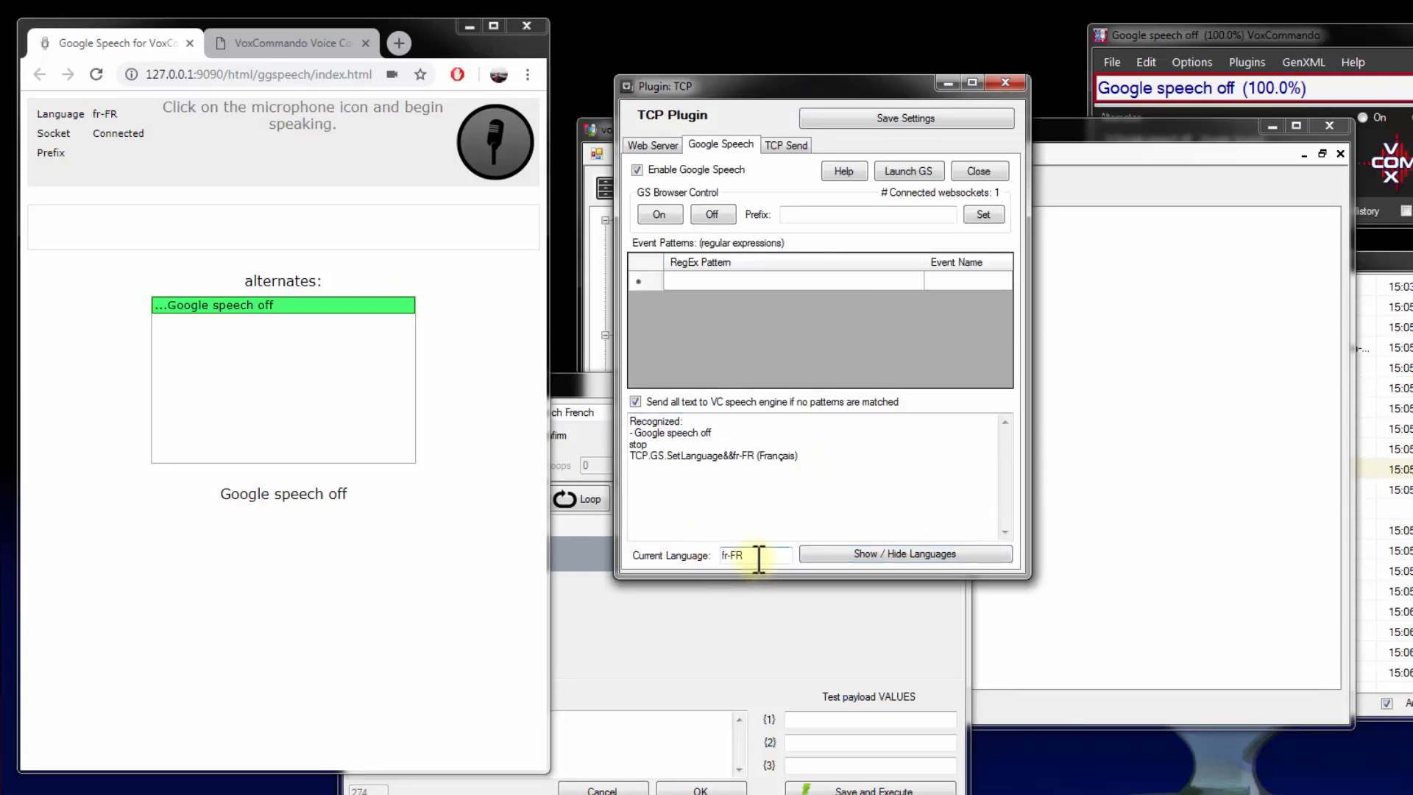
{"action": "left_click_drag", "start_coordinate": [757, 557], "coordinate": [648, 556]}
{"action": "left_click_drag", "start_coordinate": [770, 558], "coordinate": [612, 552]}
{"action": "key", "text": "ctrl+c"}
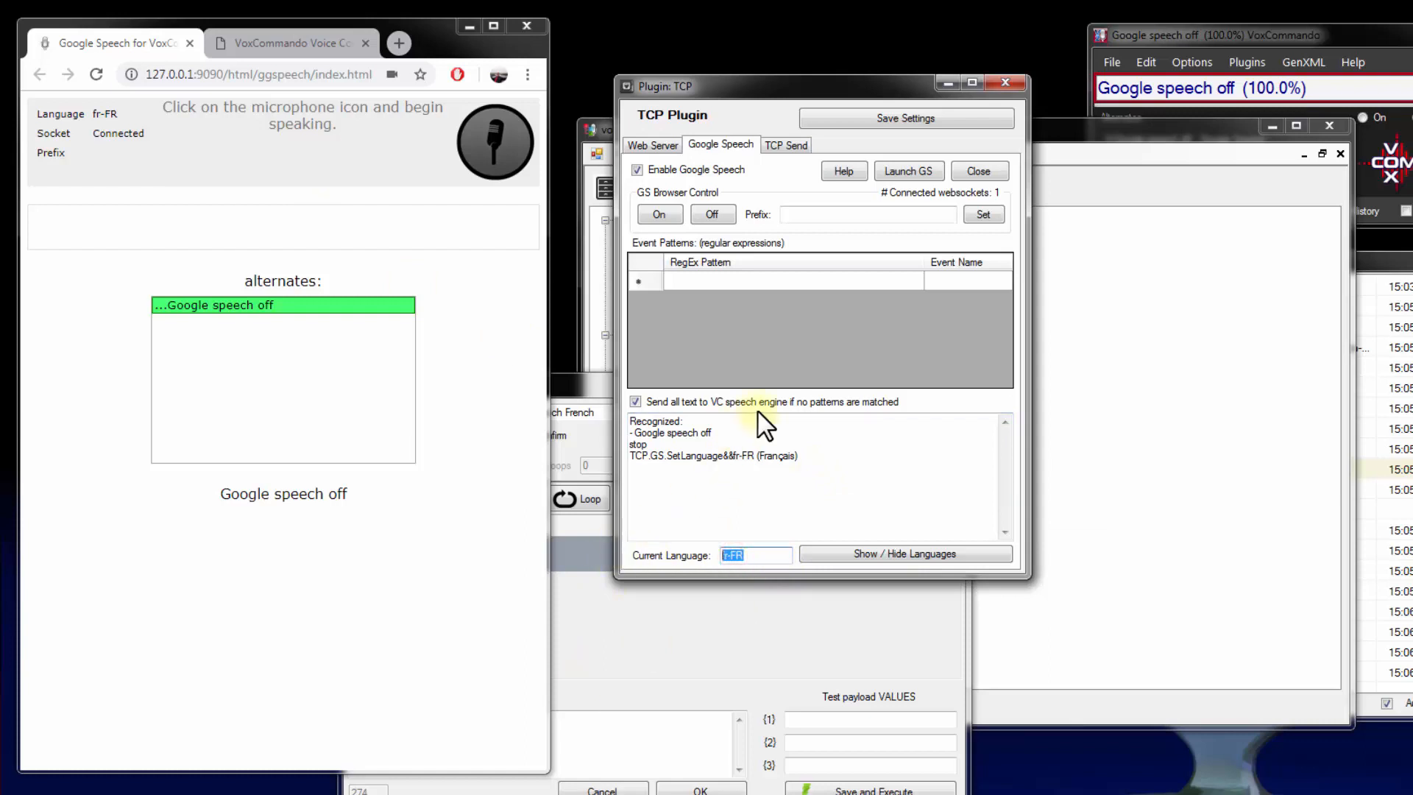
{"action": "left_click", "coordinate": [875, 555]}
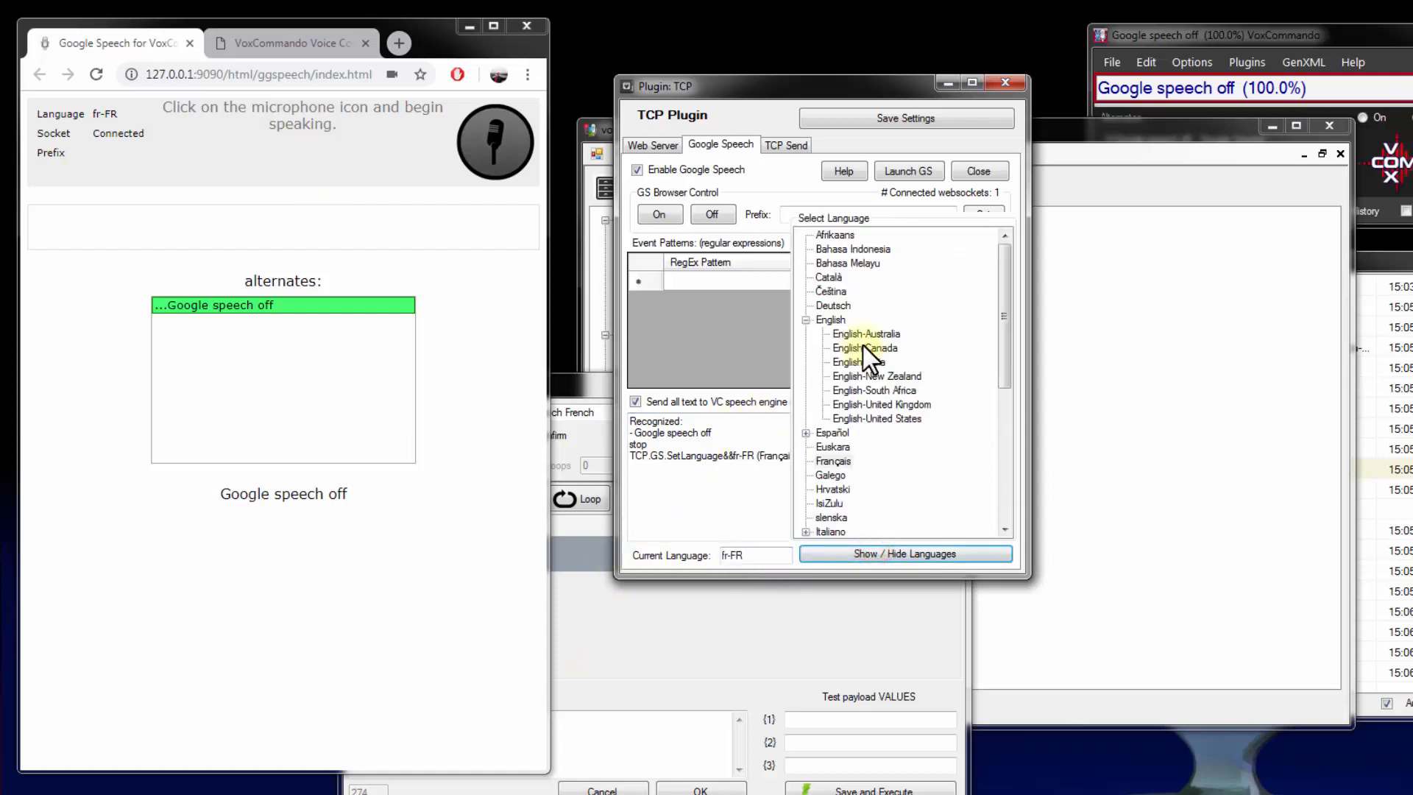
{"action": "left_click", "coordinate": [863, 344]}
Enter fr-FR as the parameter of the TCP.GS.SetLanguage action and accept the command
{"action": "left_click", "coordinate": [587, 392]}
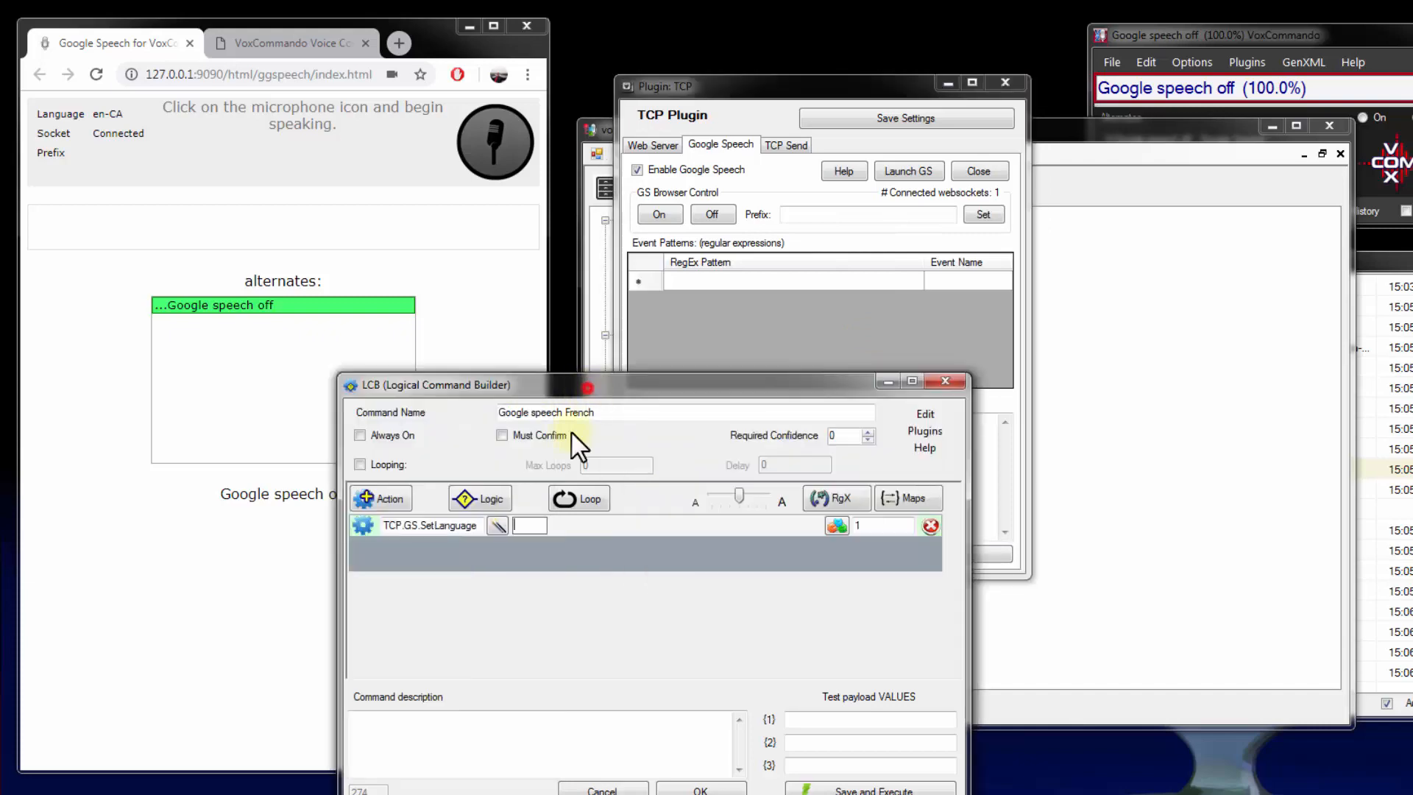
{"action": "left_click", "coordinate": [530, 526]}
{"action": "key", "text": "ctrl+v"}
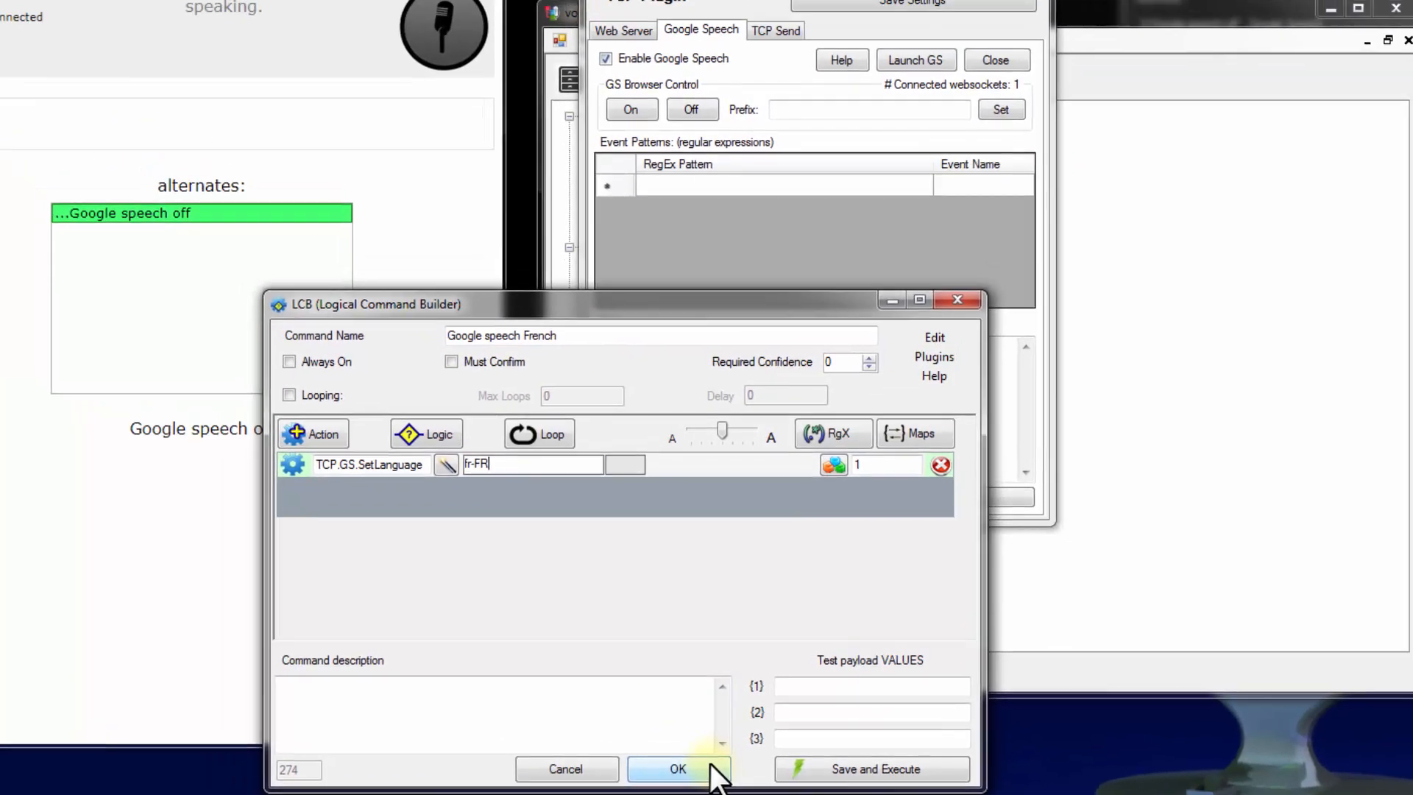
{"action": "left_click", "coordinate": [717, 763]}
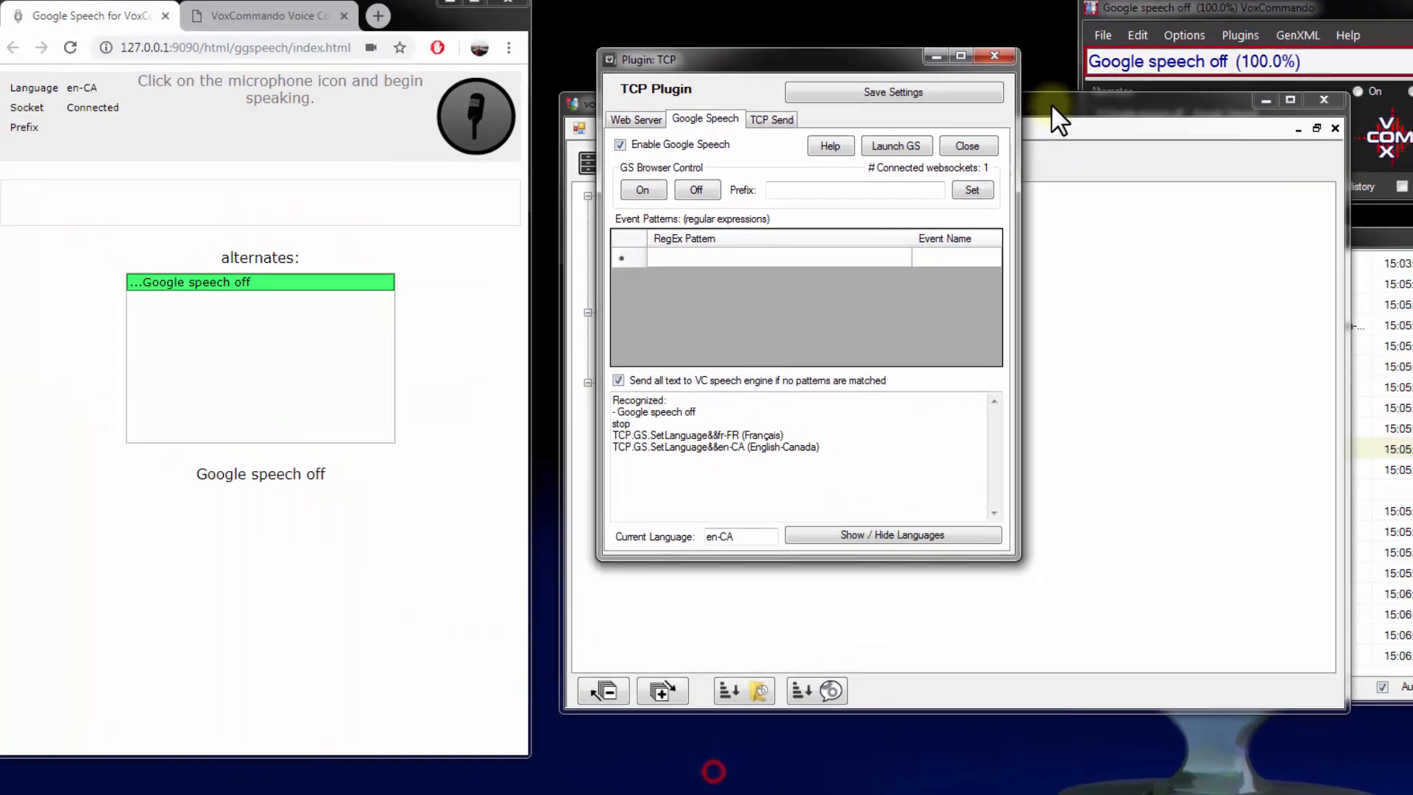
Save the voice commands and close the command editor
{"action": "left_click", "coordinate": [1052, 106]}
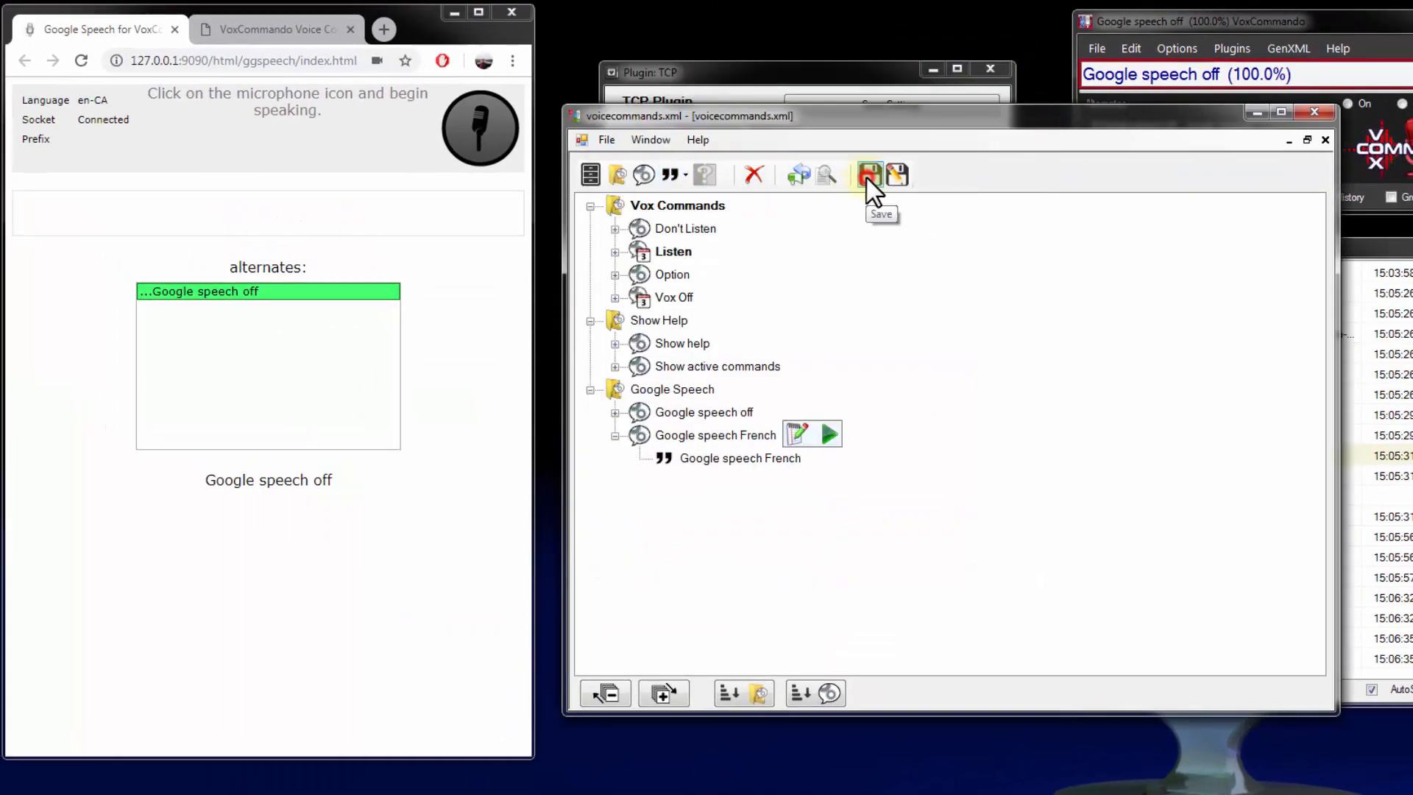
{"action": "left_click", "coordinate": [868, 176]}
{"action": "left_click", "coordinate": [1314, 111]}
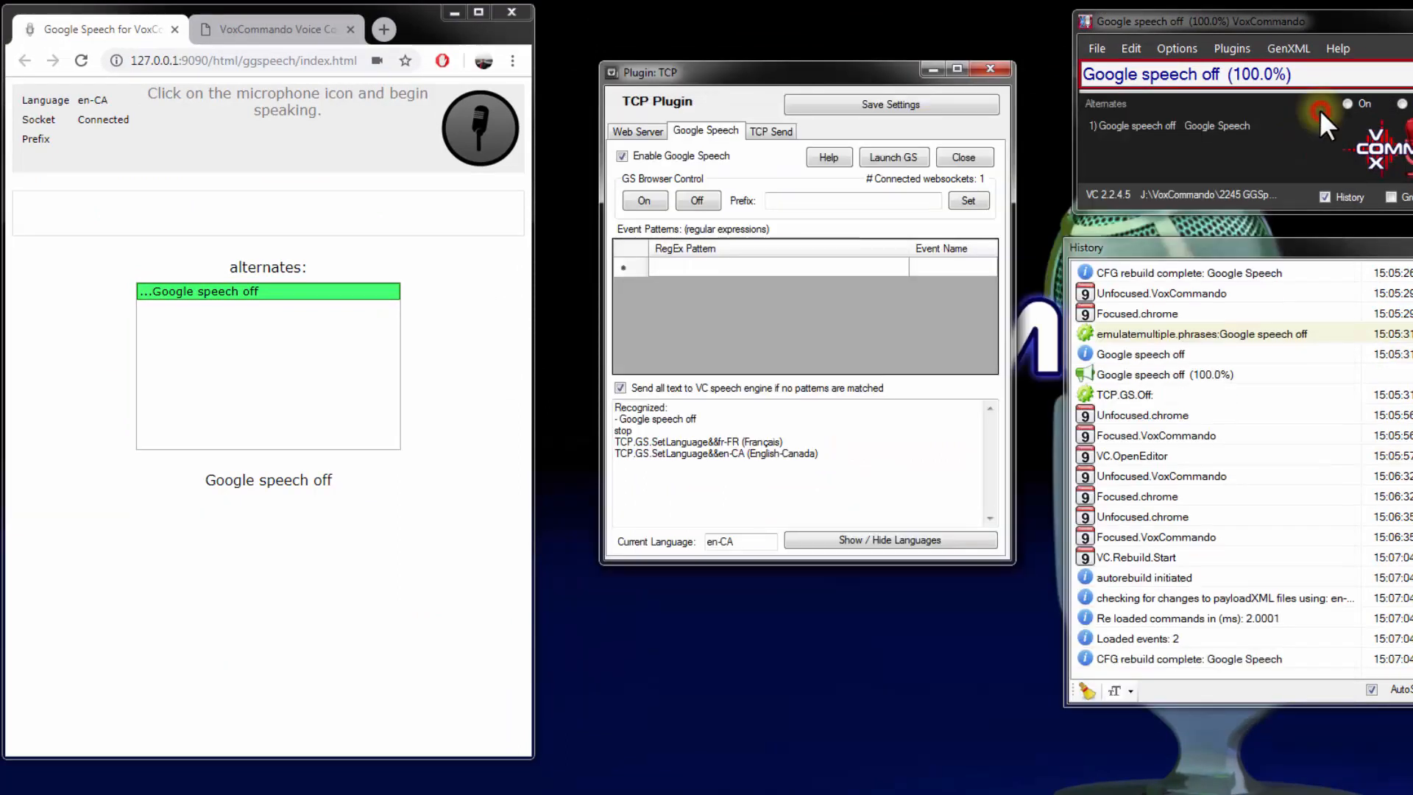
Test the language switch by saying "Google speech French" with the browser microphone on, and check further speech in the history
{"action": "left_click", "coordinate": [480, 134]}
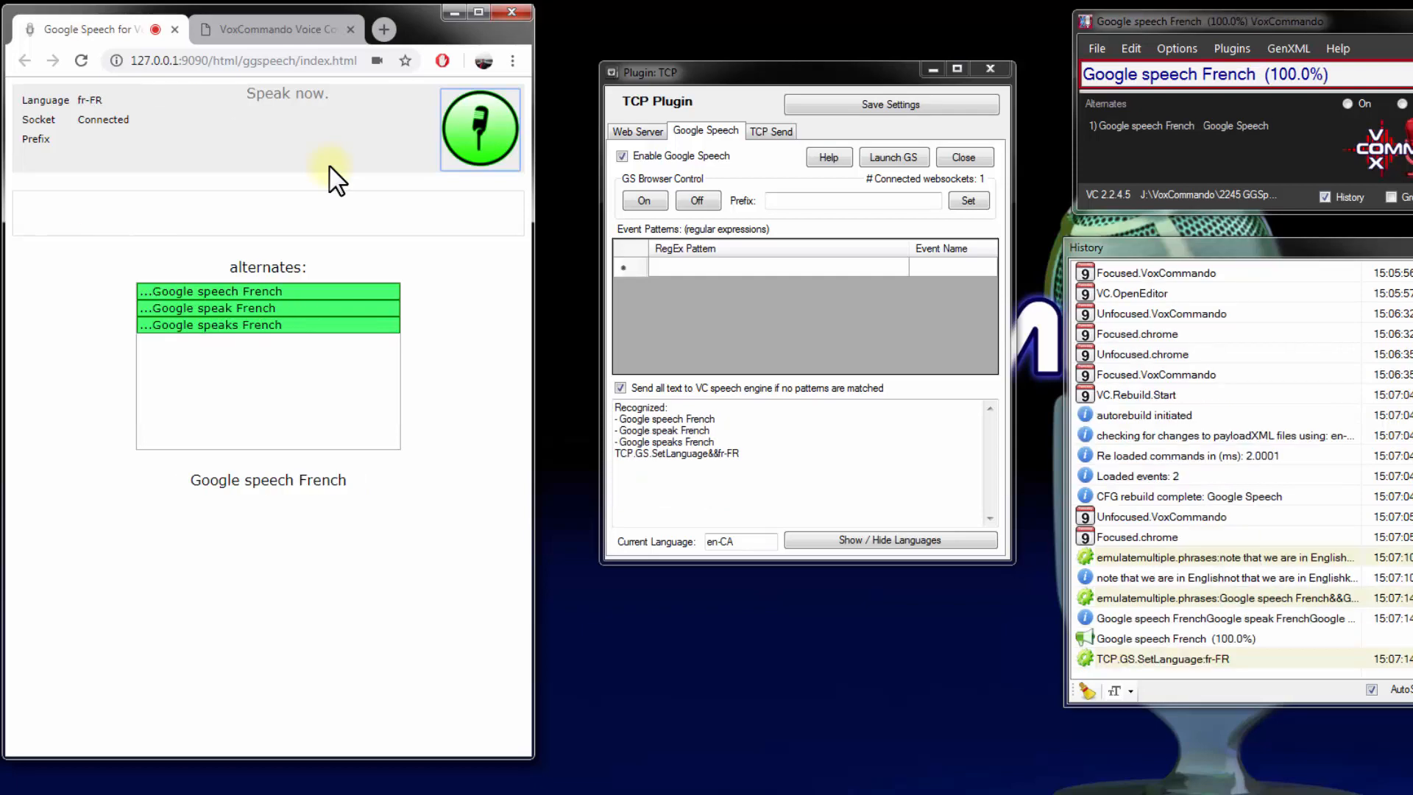
{"action": "left_click", "coordinate": [465, 134]}
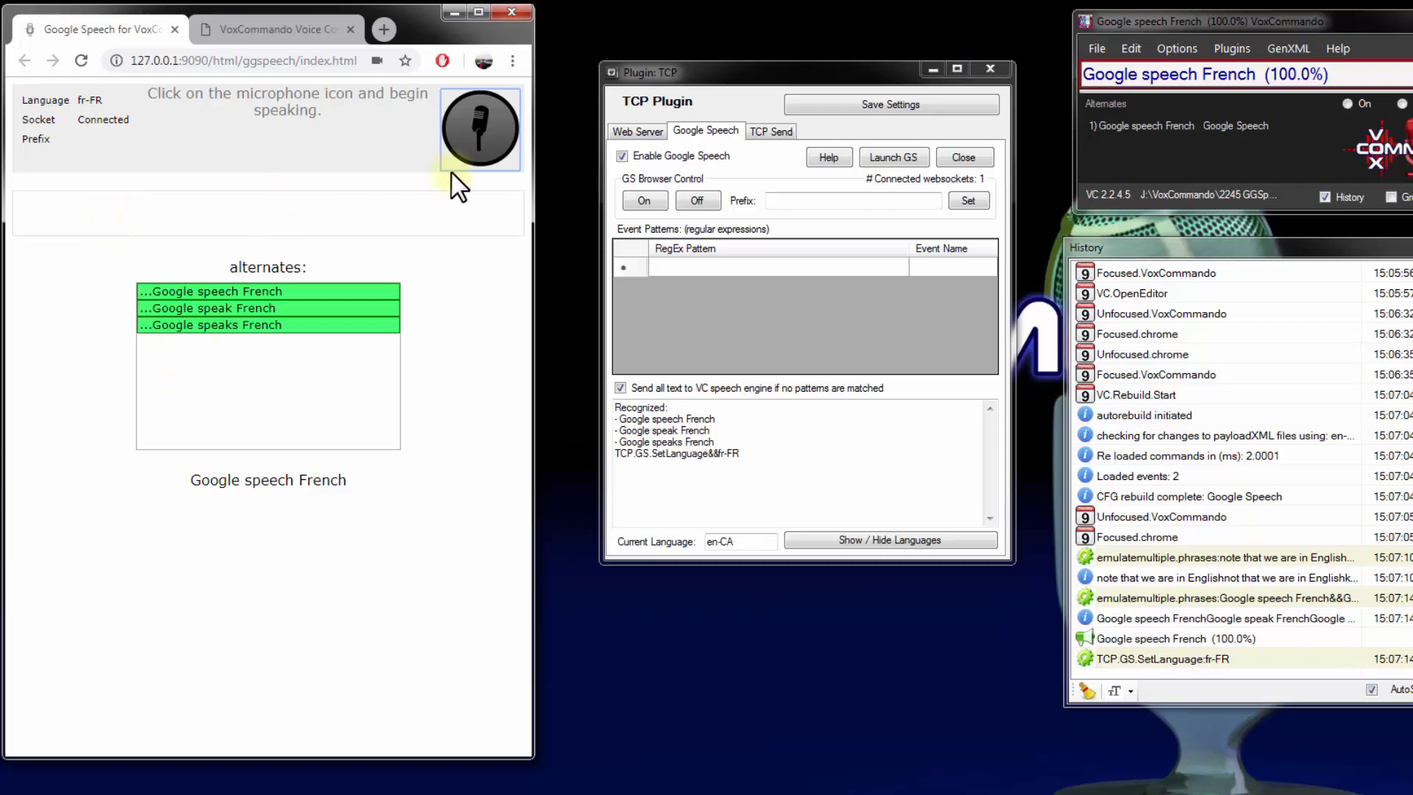
{"action": "left_click", "coordinate": [454, 126]}
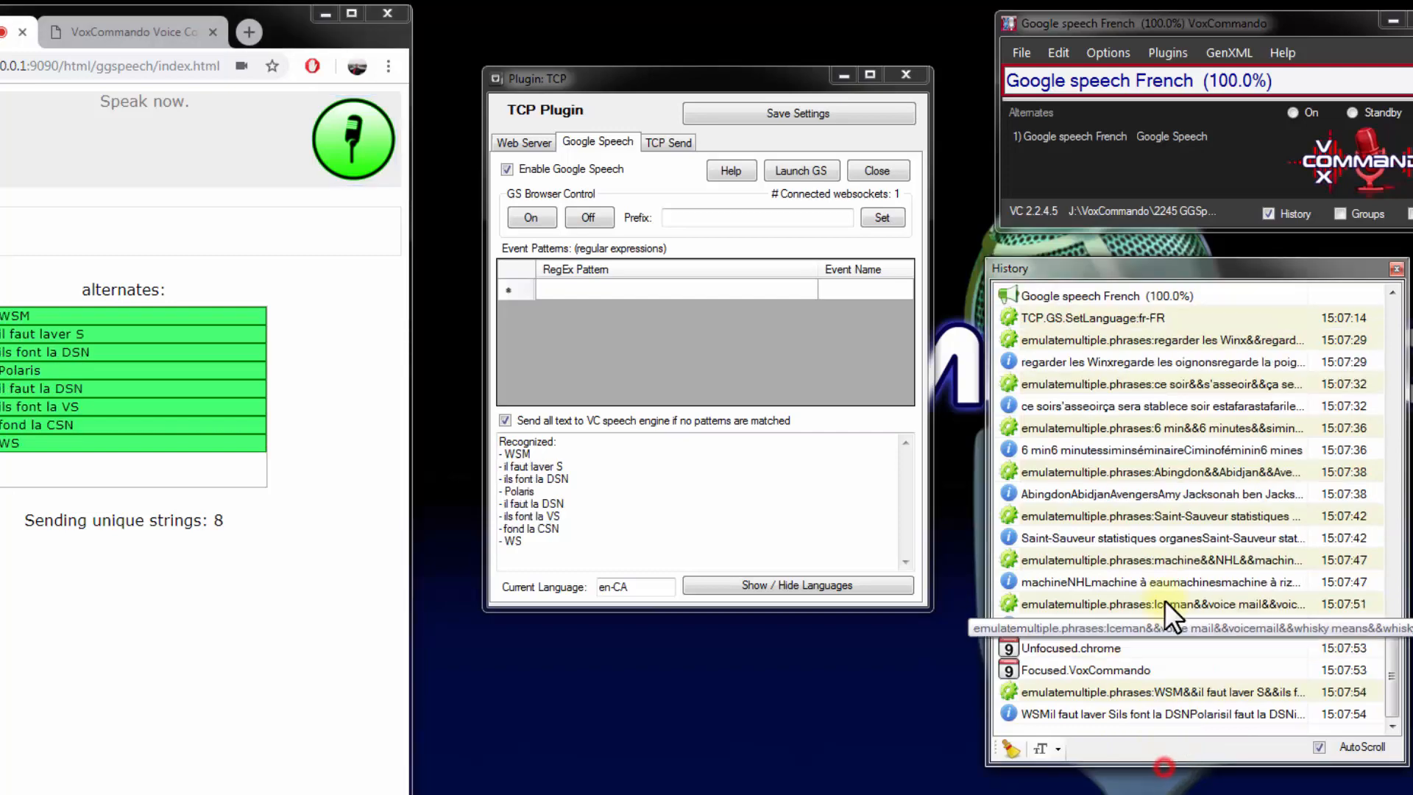
{"action": "left_click_drag", "start_coordinate": [986, 516], "coordinate": [999, 639]}
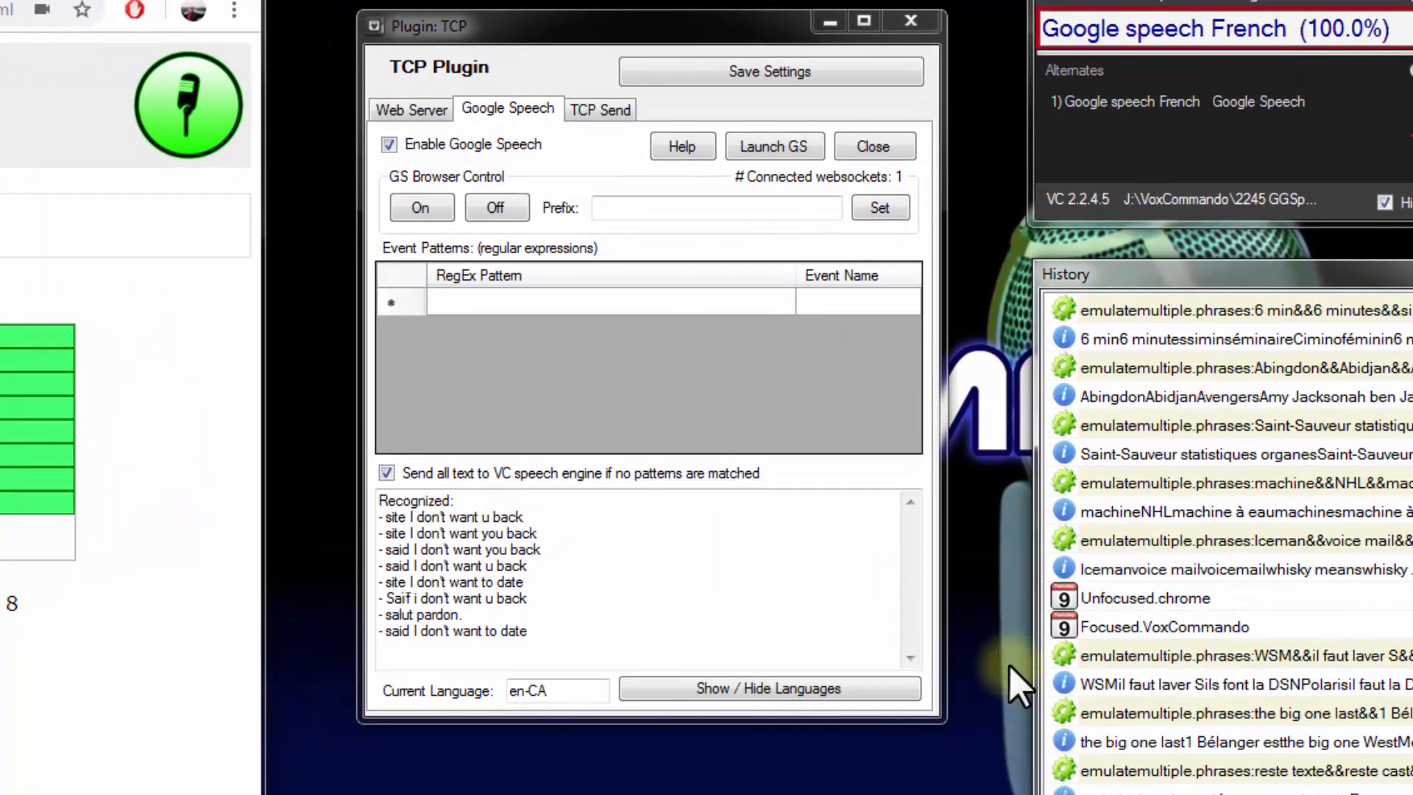
Set the Google Speech prefix to "OK Google" and switch the recognition language back to English-Canada
{"action": "left_click", "coordinate": [645, 209]}
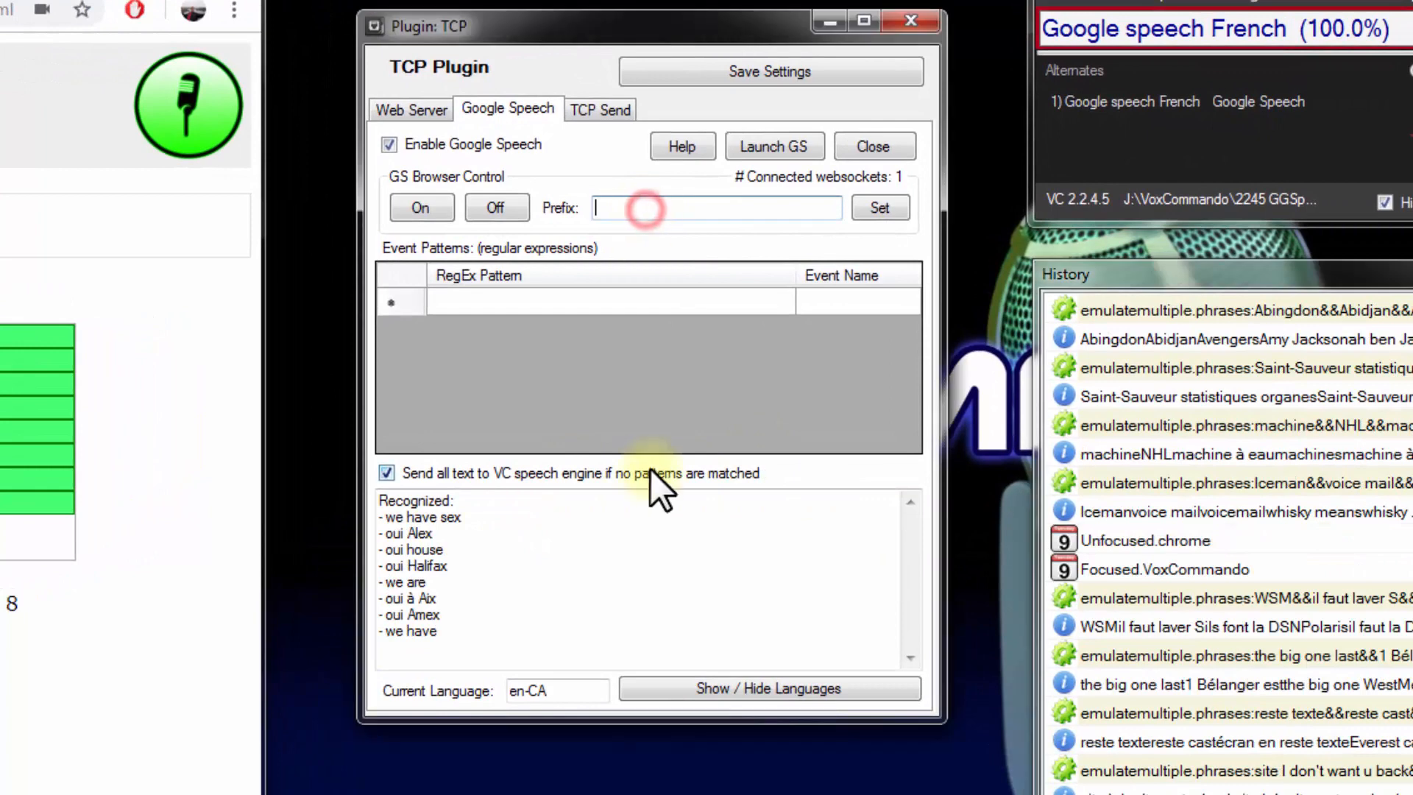
{"action": "type", "text": "OK Goo"}
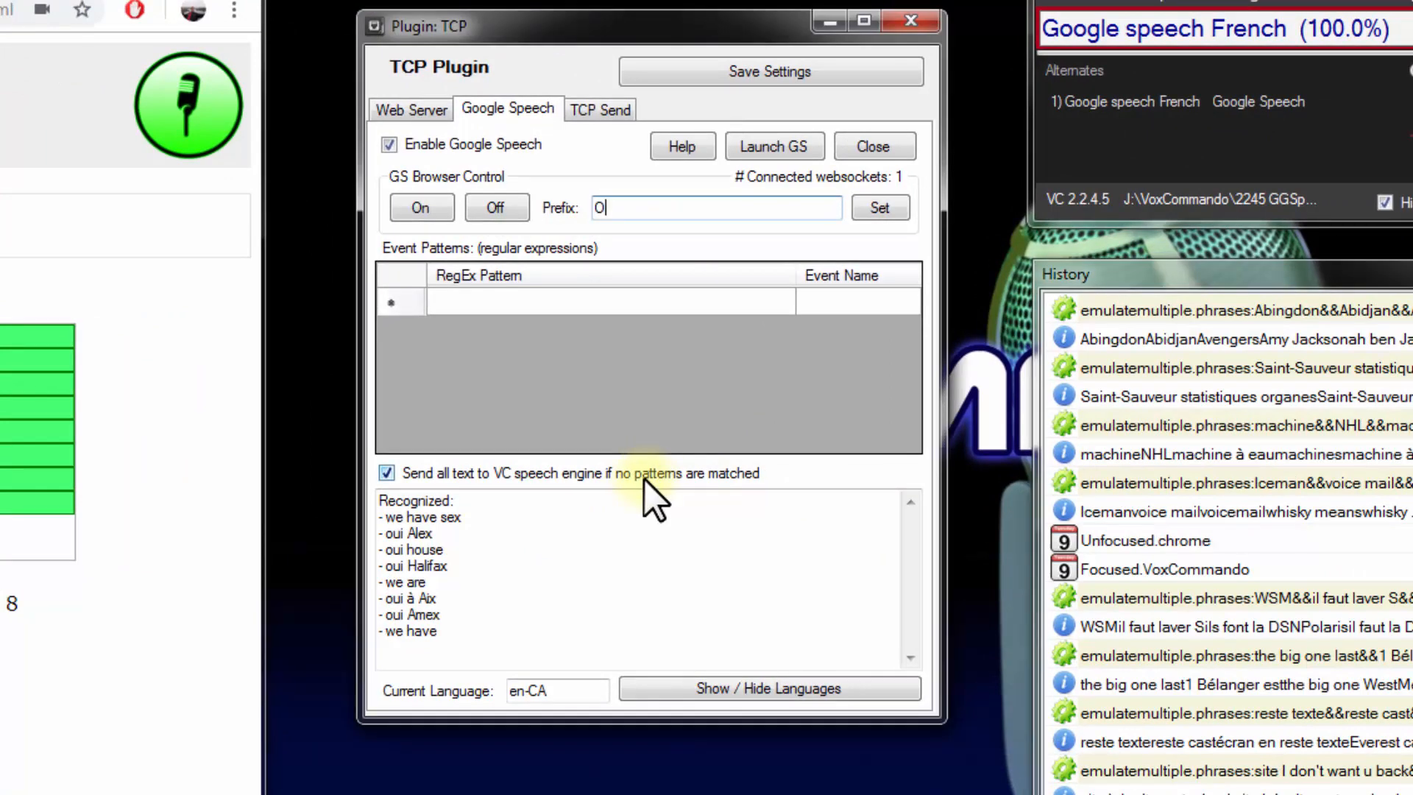
{"action": "type", "text": "gle"}
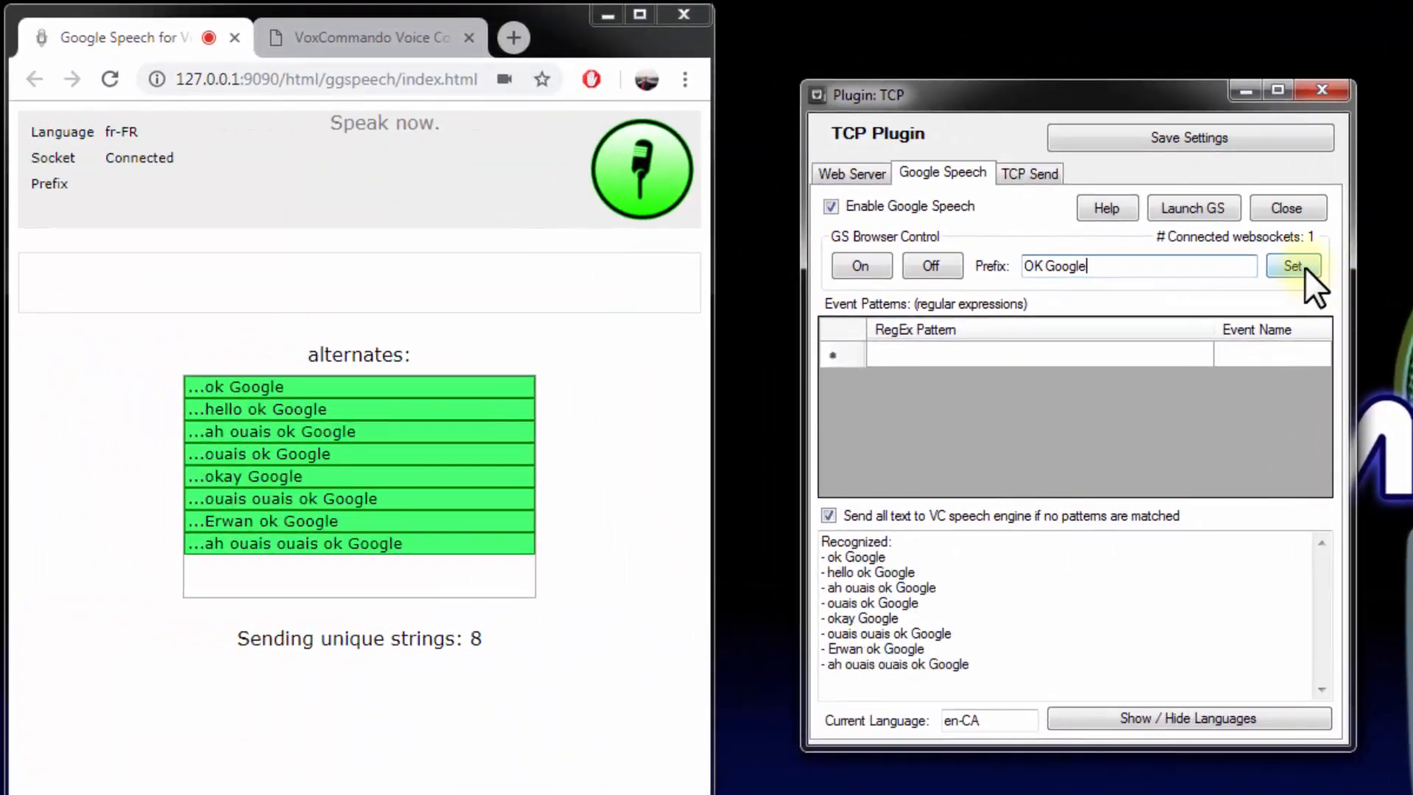
{"action": "left_click", "coordinate": [1300, 265]}
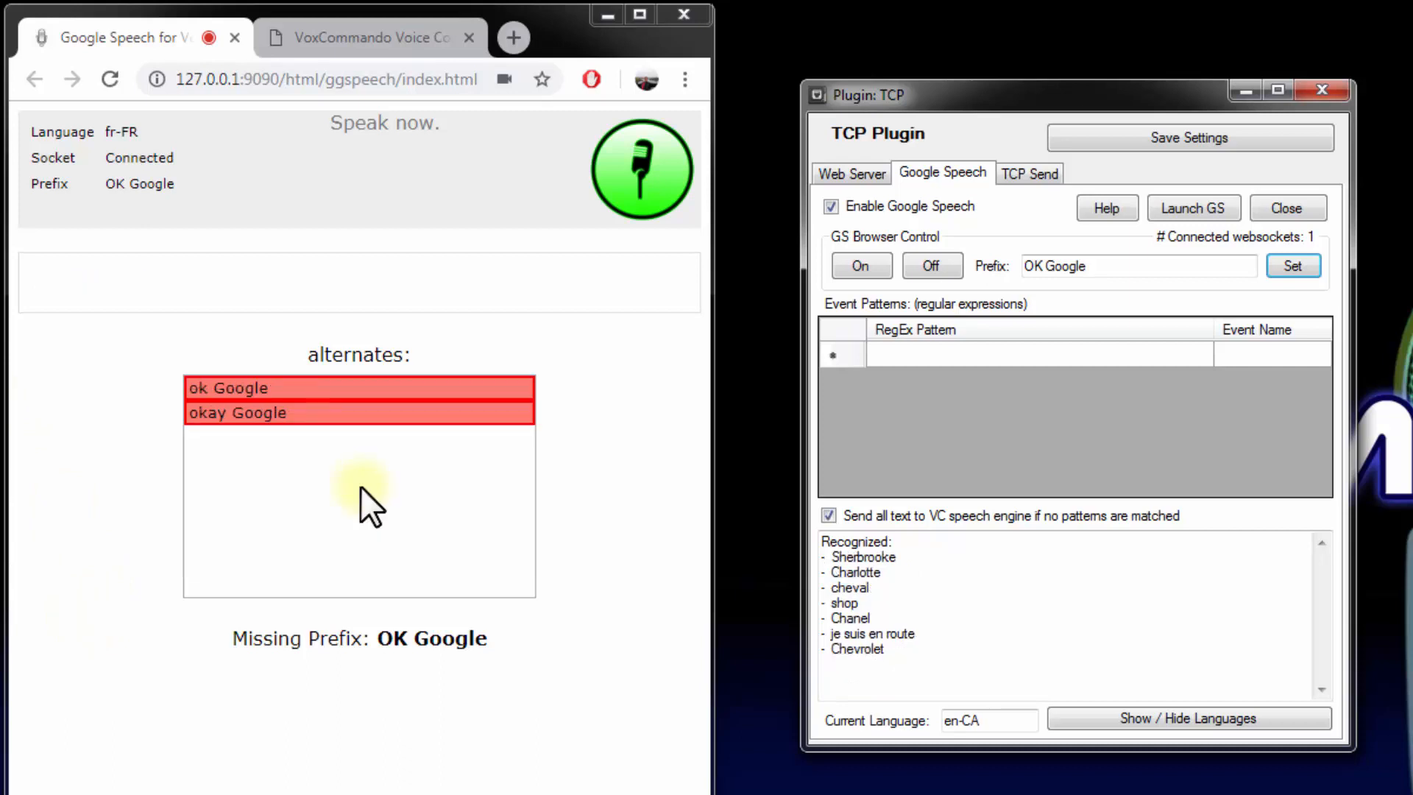
{"action": "left_click", "coordinate": [1143, 720]}
{"action": "left_click", "coordinate": [1130, 445]}
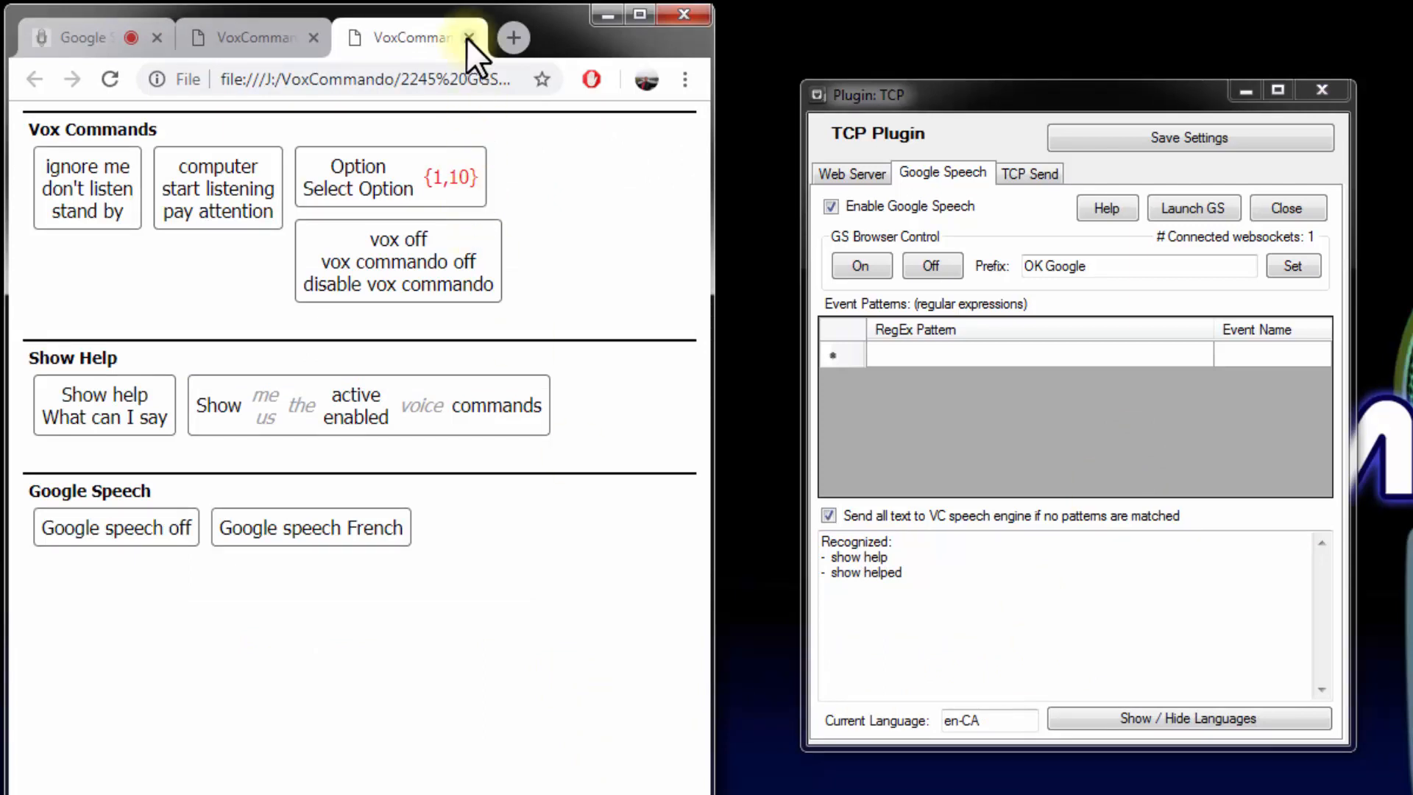
Test the prefix by saying "OK Google show help", close the opened help pages, and turn the browser microphone off
{"action": "left_click", "coordinate": [468, 38]}
{"action": "left_click", "coordinate": [467, 37]}
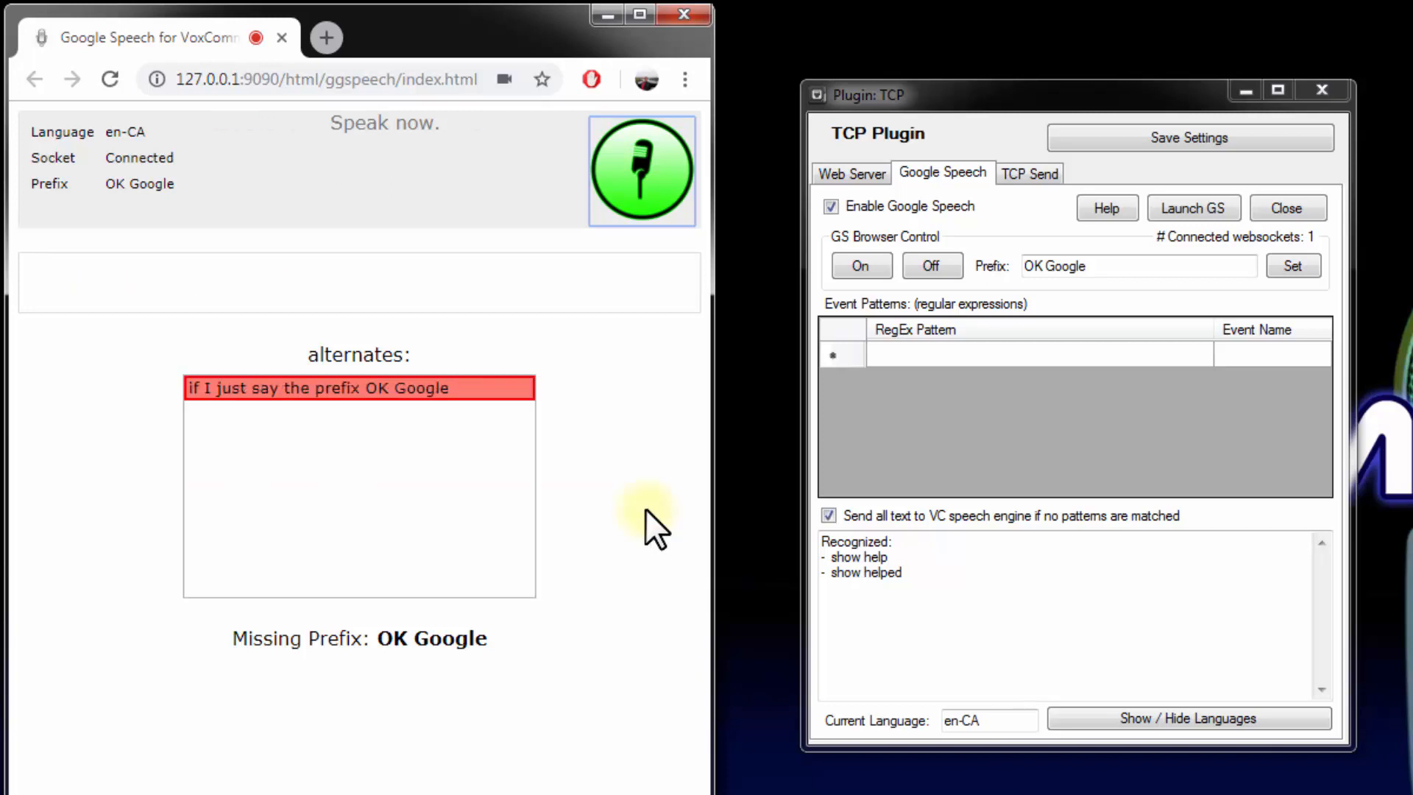
{"action": "mouse_move", "coordinate": [436, 396]}
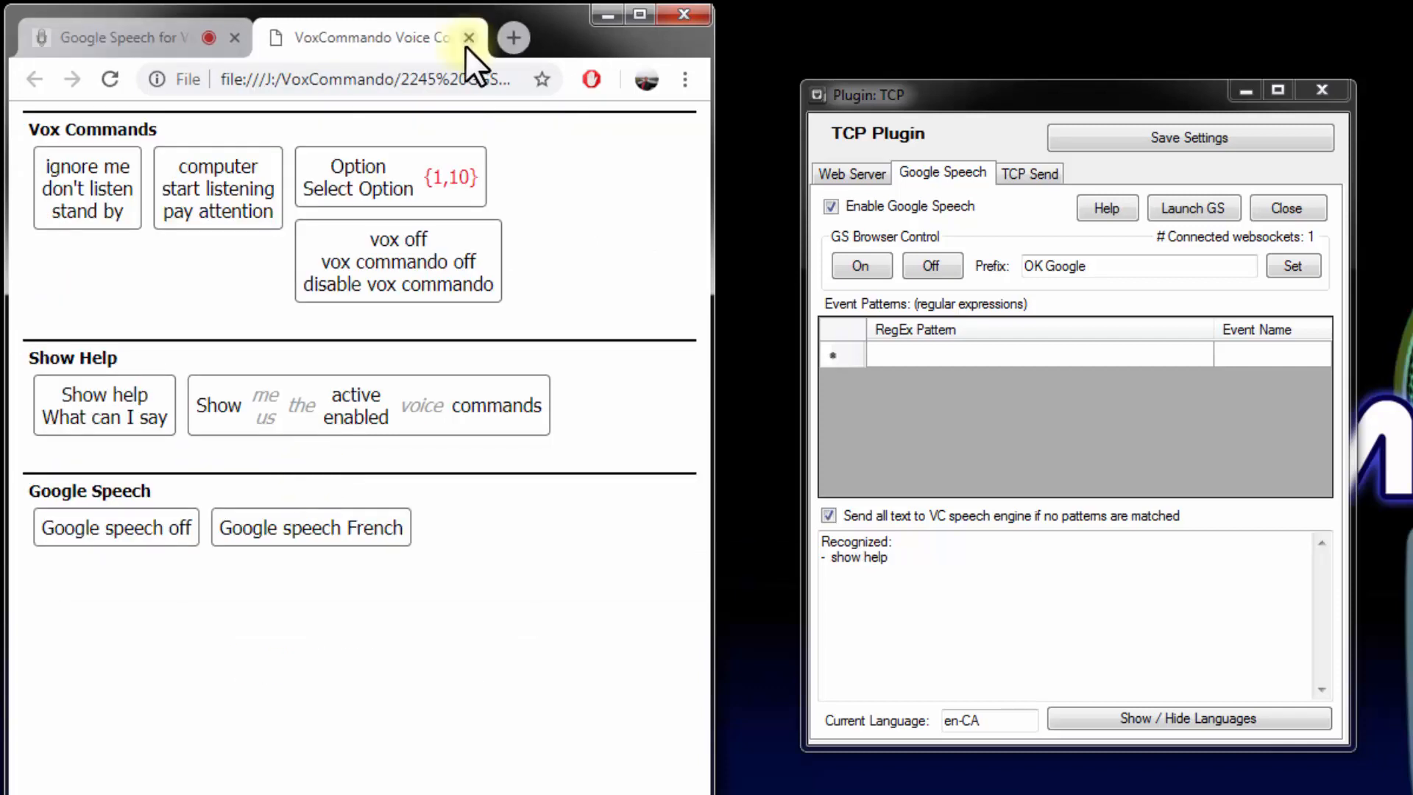
{"action": "left_click", "coordinate": [466, 38]}
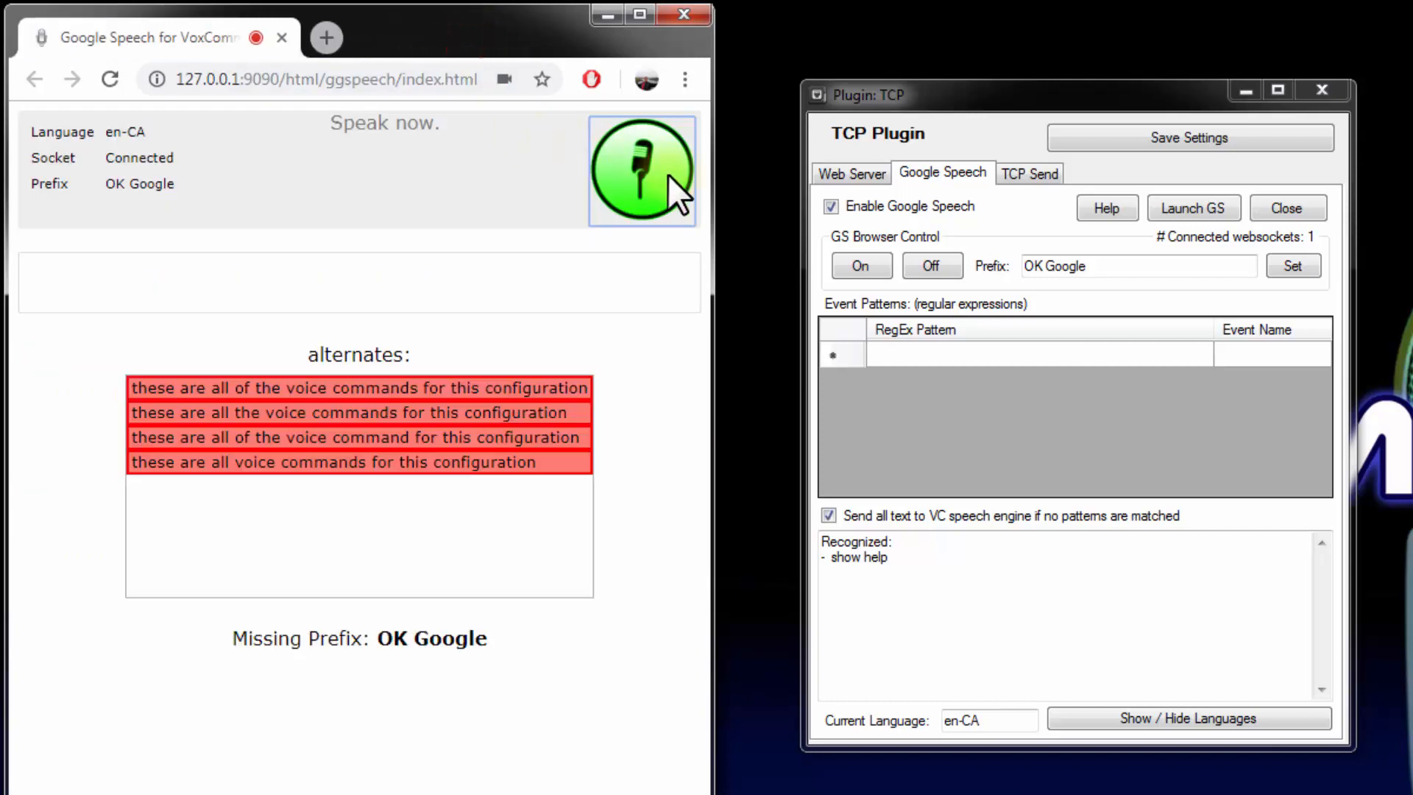
{"action": "left_click", "coordinate": [669, 175]}
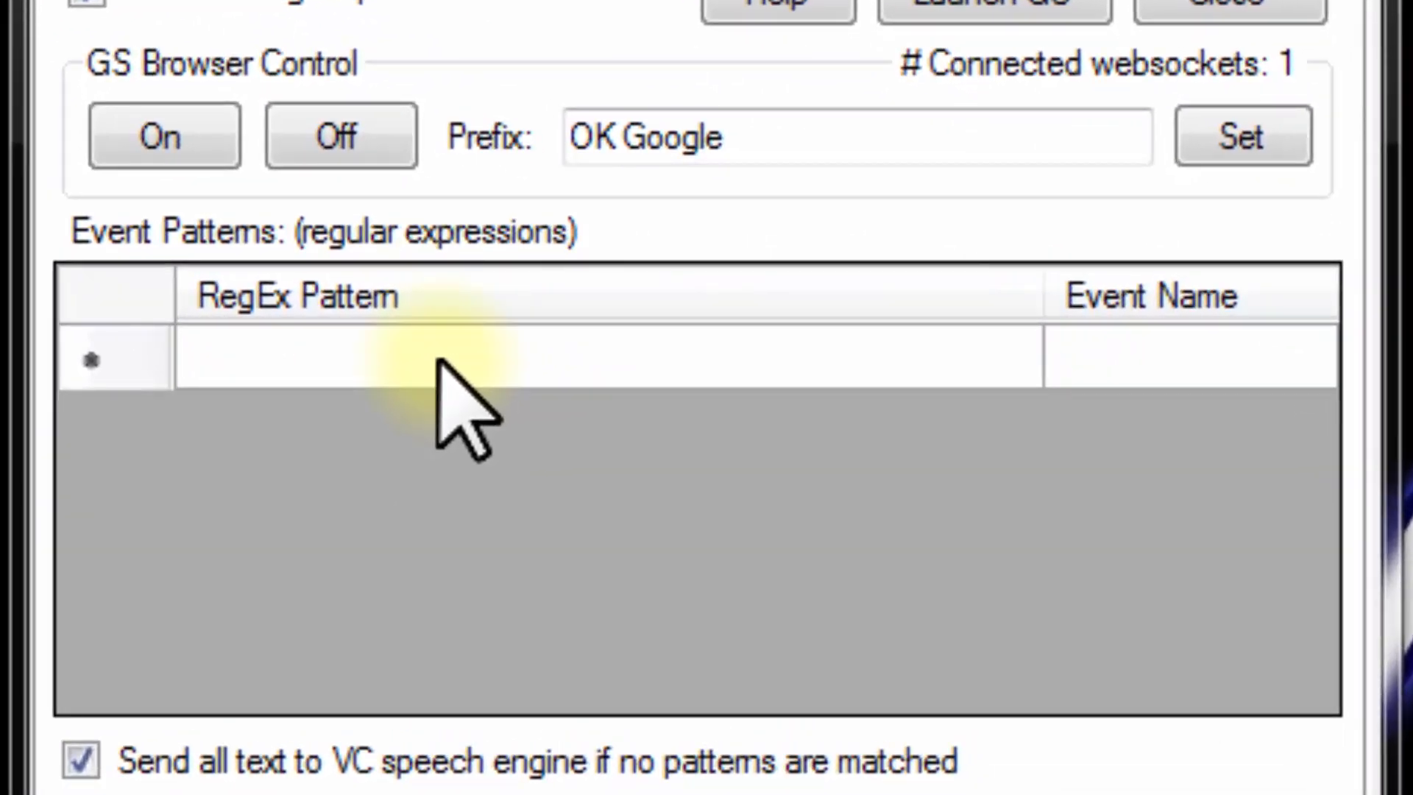
Enter type\s(.*) as the first regular expression in the plugin's event patterns
{"action": "left_click", "coordinate": [440, 363]}
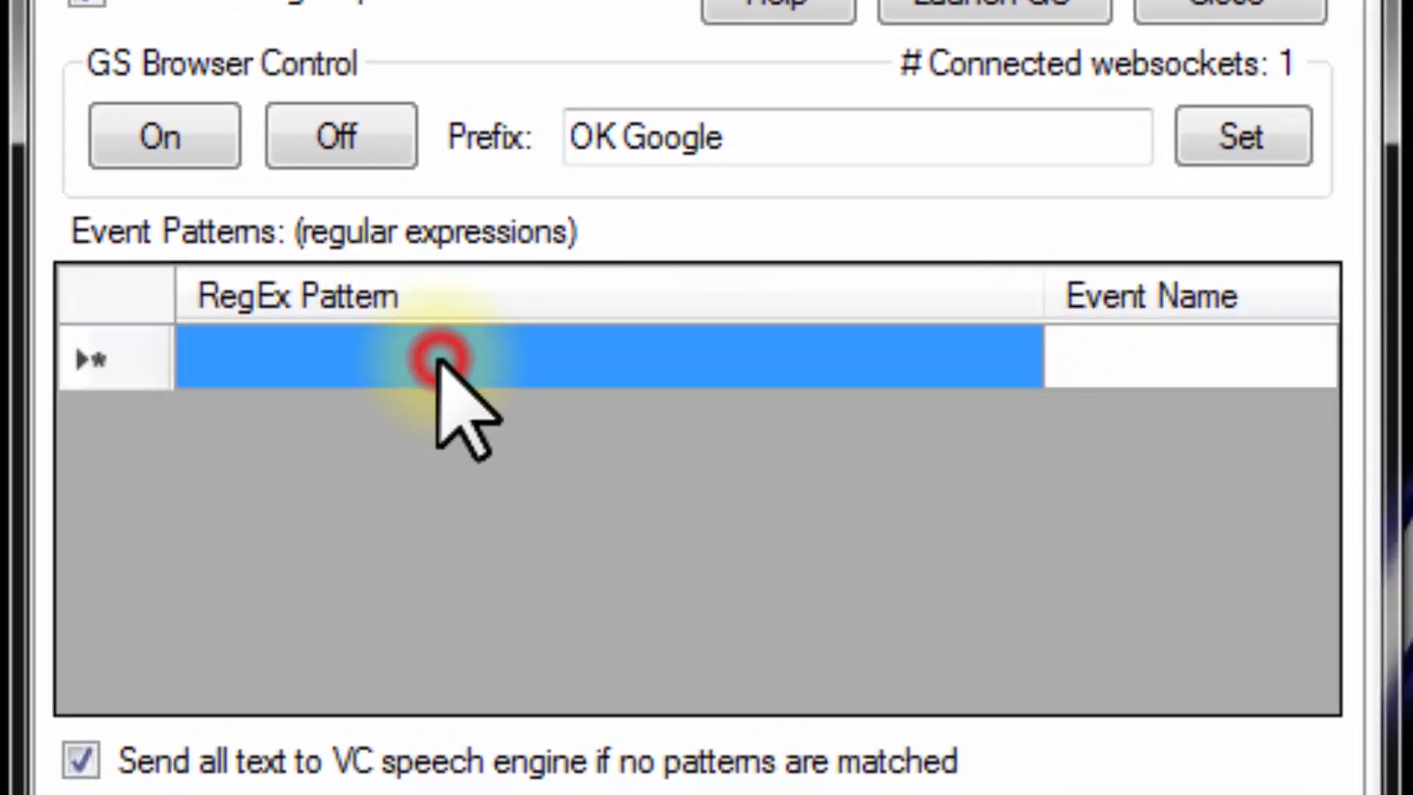
{"action": "left_click", "coordinate": [439, 362]}
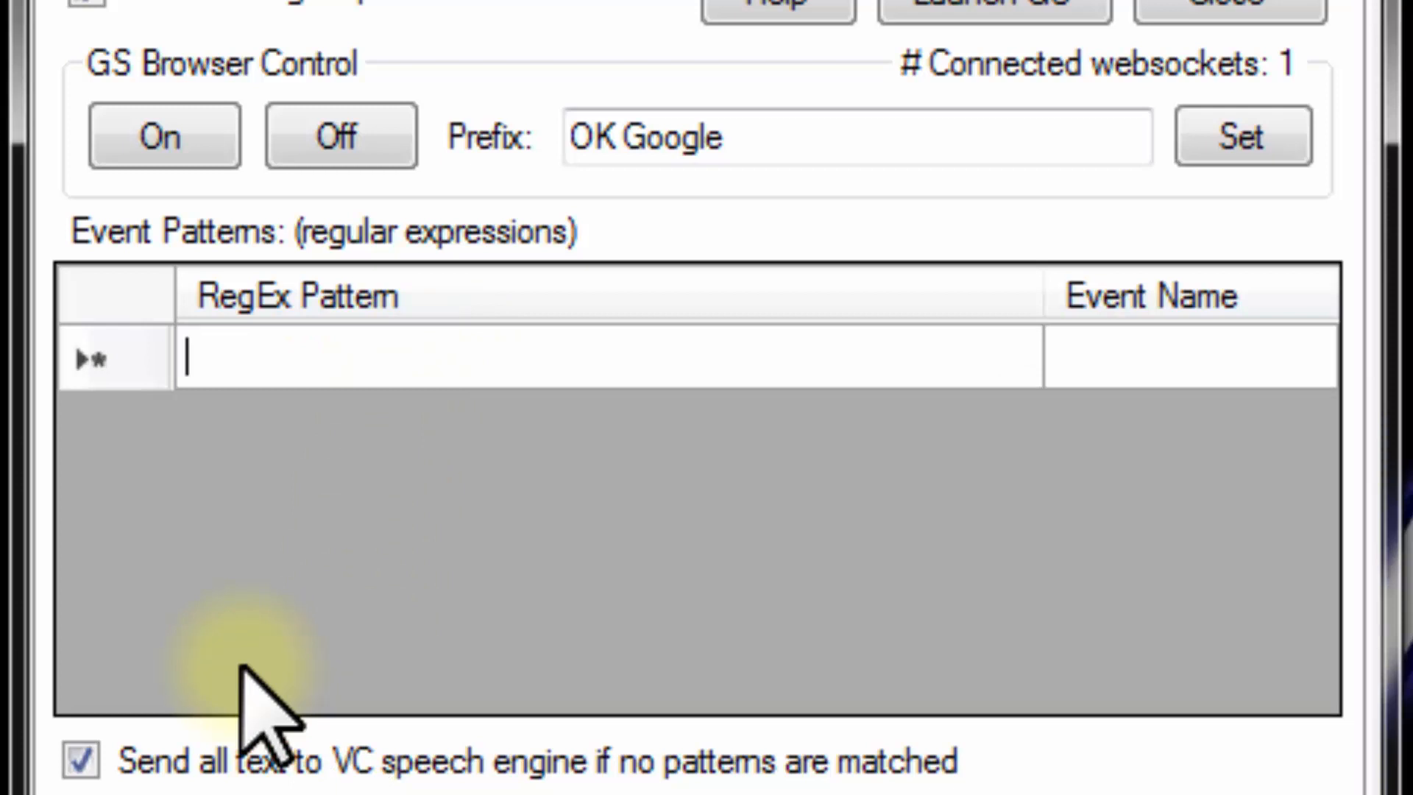
{"action": "type", "text": "type"}
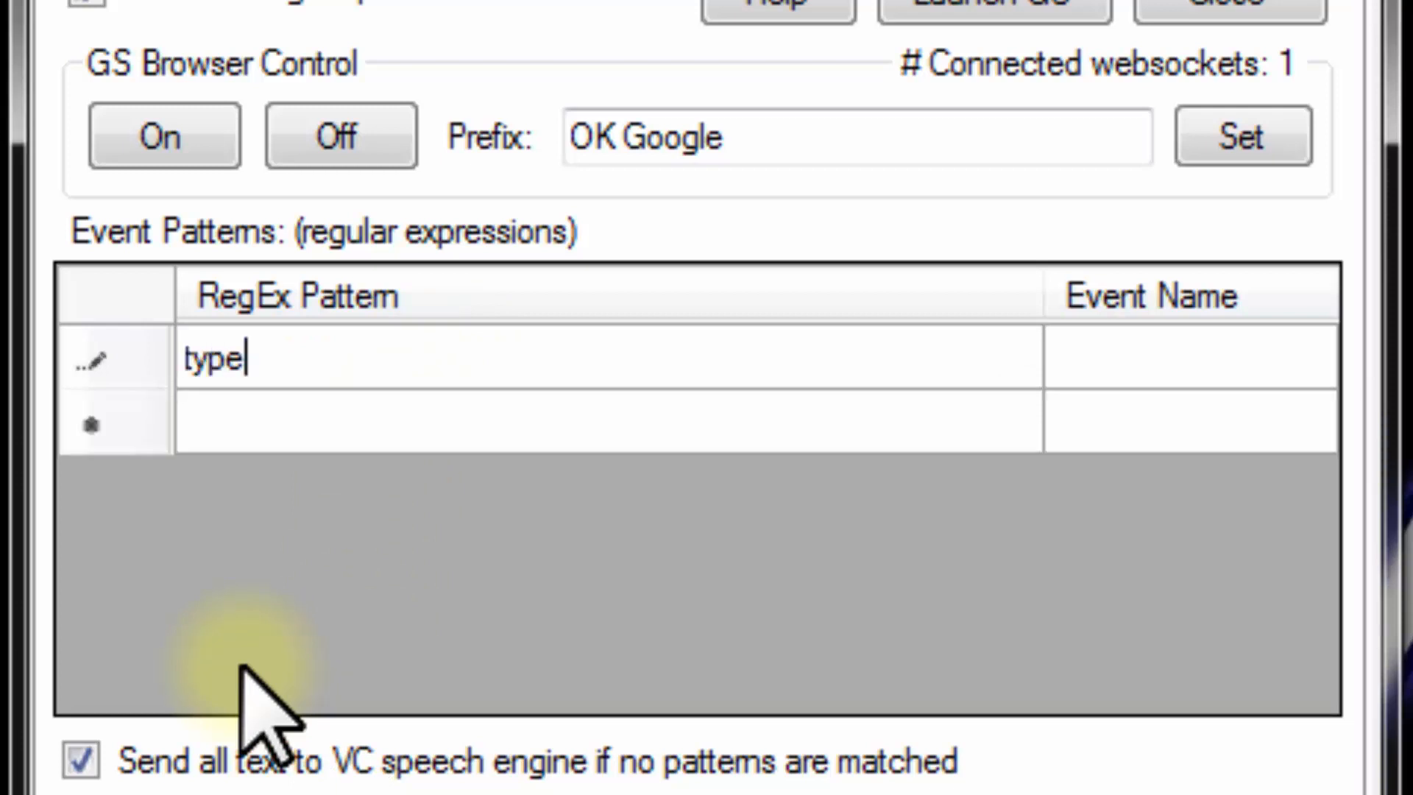
{"action": "type", "text": "\\s(.*)"}
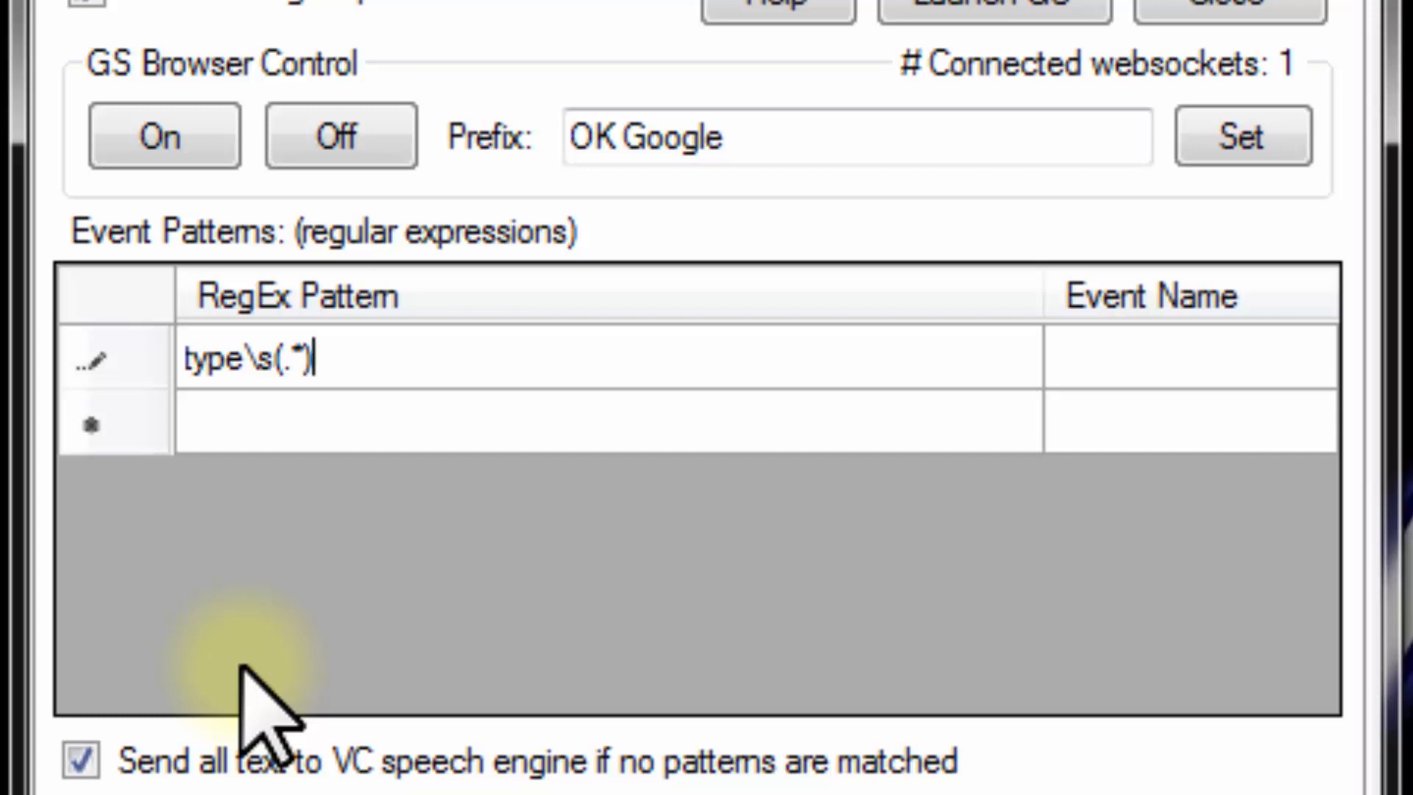
Examine the parts of the new regular expression, including the \s token and the capture group (.*)
{"action": "key", "text": "Left"}
{"action": "key", "text": "Left"}
{"action": "key", "text": "Left"}
{"action": "key", "text": "Left"}
{"action": "key", "text": "Left"}
{"action": "key", "text": "Left"}
{"action": "key", "text": "Left"}
{"action": "key", "text": "Left"}
{"action": "key", "text": "Left"}
{"action": "key", "text": "Left"}
{"action": "key", "text": "Right"}
{"action": "key", "text": "Right"}
{"action": "key", "text": "Right"}
{"action": "key", "text": "Right"}
{"action": "key", "text": "Right"}
{"action": "key", "text": "Left"}
{"action": "key", "text": "Left"}
{"action": "key", "text": "Right"}
{"action": "key", "text": "Right"}
{"action": "key", "text": "Right"}
{"action": "key", "text": "Right"}
{"action": "key", "text": "Left"}
{"action": "key", "text": "shift+Right"}
{"action": "key", "text": "shift+Right"}
{"action": "key", "text": "shift+Right"}
{"action": "key", "text": "shift+Right"}
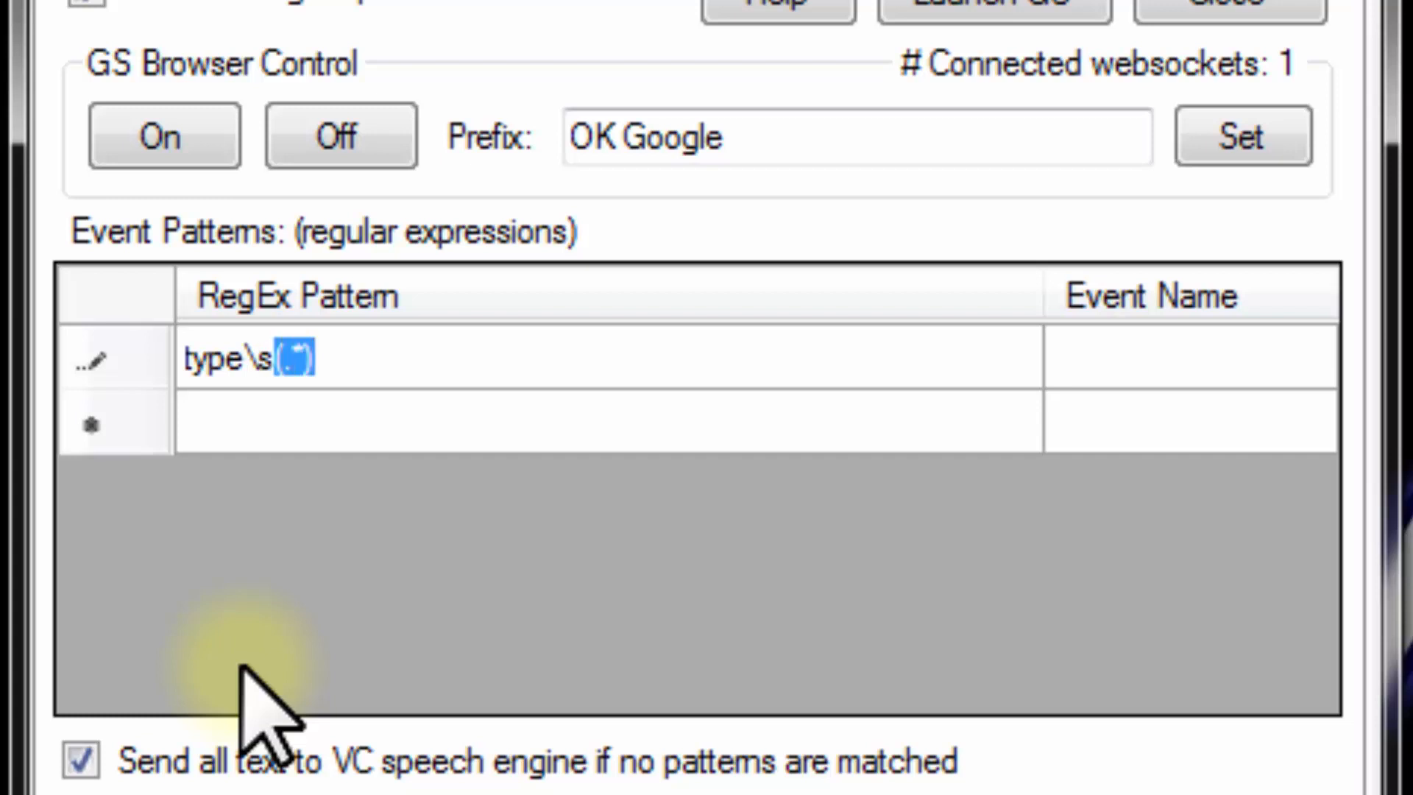
{"action": "key", "text": "Right"}
{"action": "key", "text": "Left"}
{"action": "key", "text": "Left"}
{"action": "key", "text": "Left"}
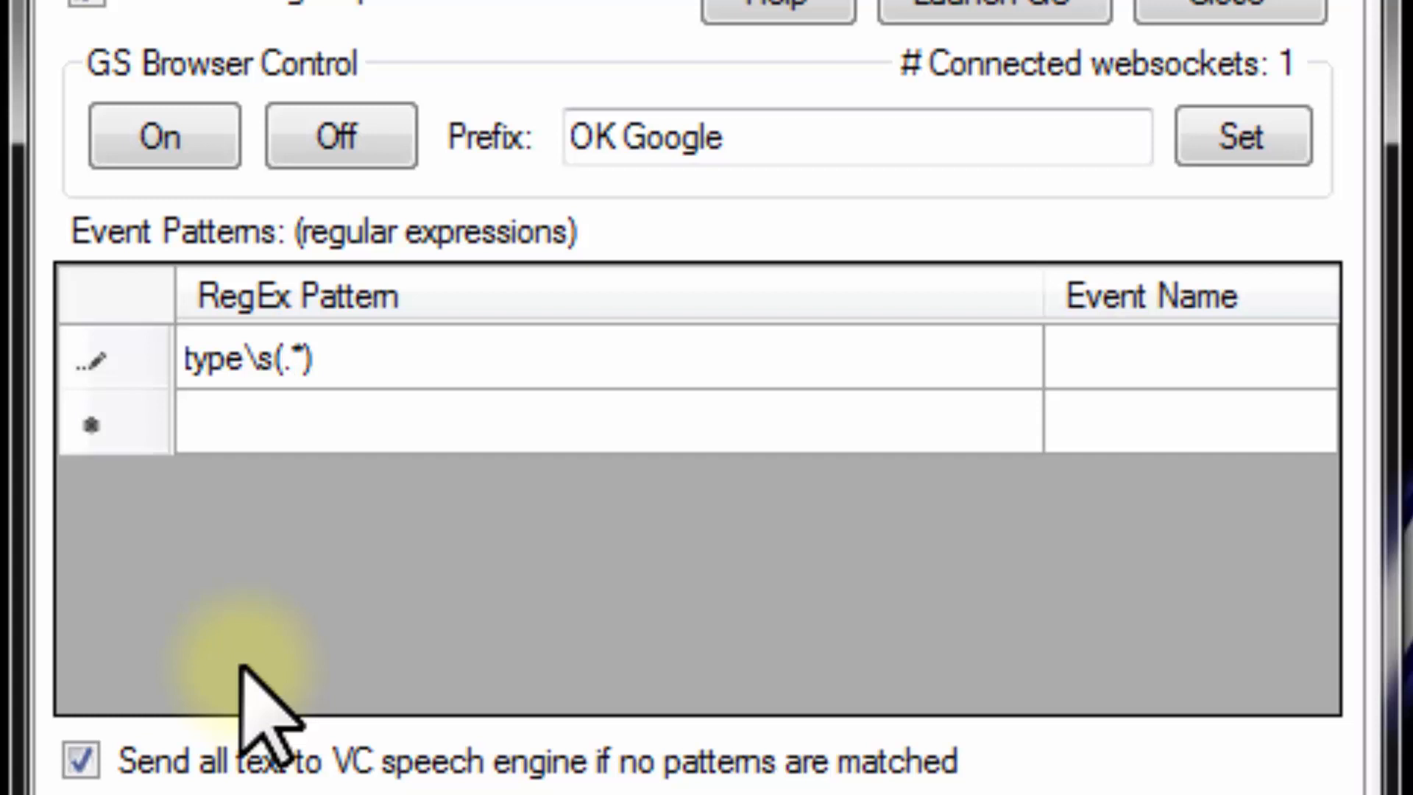
Examine the dot and asterisk inside the parentheses of the first pattern, and the complete capture group
{"action": "key", "text": "shift+Right"}
{"action": "key", "text": "Right"}
{"action": "key", "text": "shift+Right"}
{"action": "key", "text": "Left"}
{"action": "key", "text": "Left"}
{"action": "key", "text": "Left"}
{"action": "key", "text": "Right"}
{"action": "key", "text": "shift+Right"}
{"action": "key", "text": "shift+Right"}
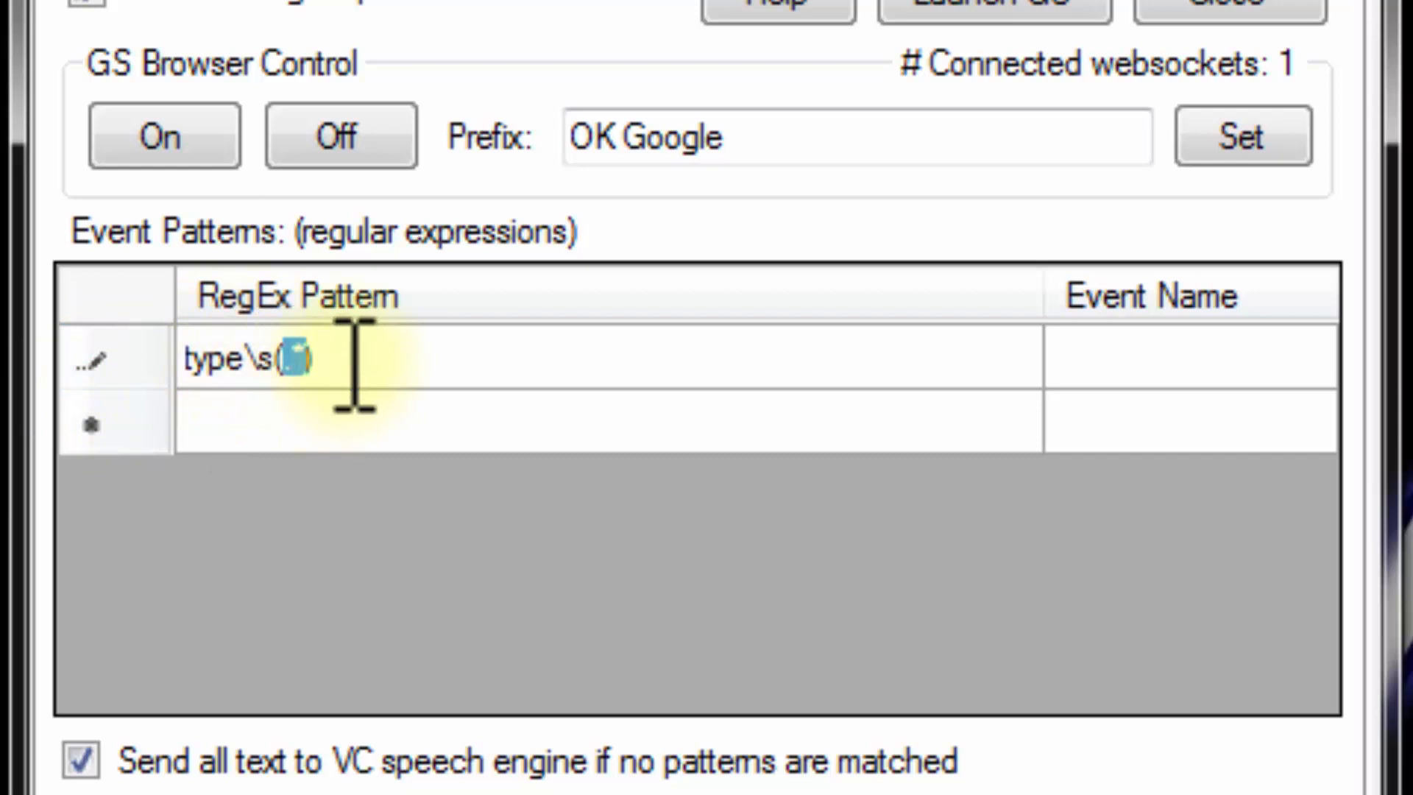
{"action": "left_click_drag", "start_coordinate": [271, 358], "coordinate": [315, 358]}
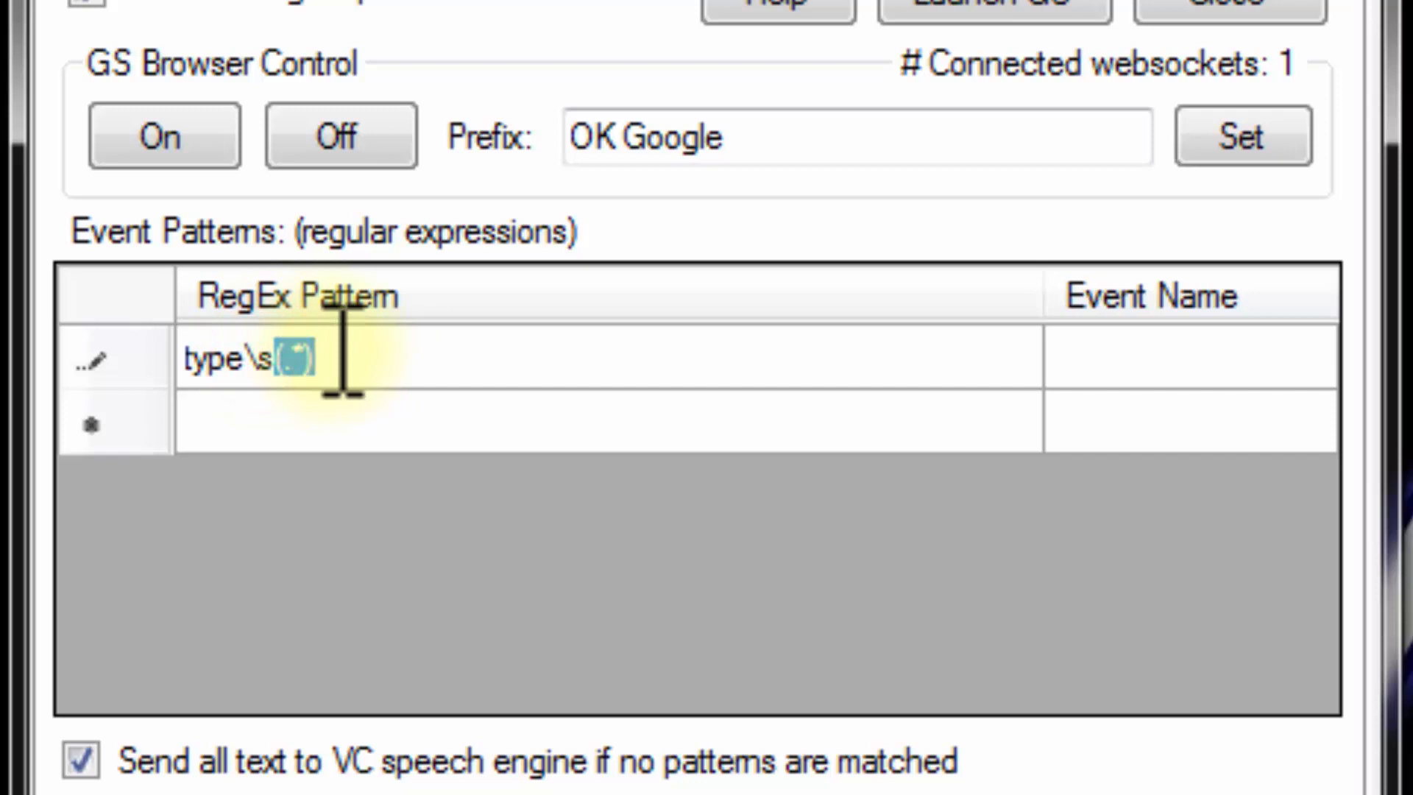
Name the event for the first pattern GS.Type and save the plugin settings
{"action": "left_click", "coordinate": [1088, 354]}
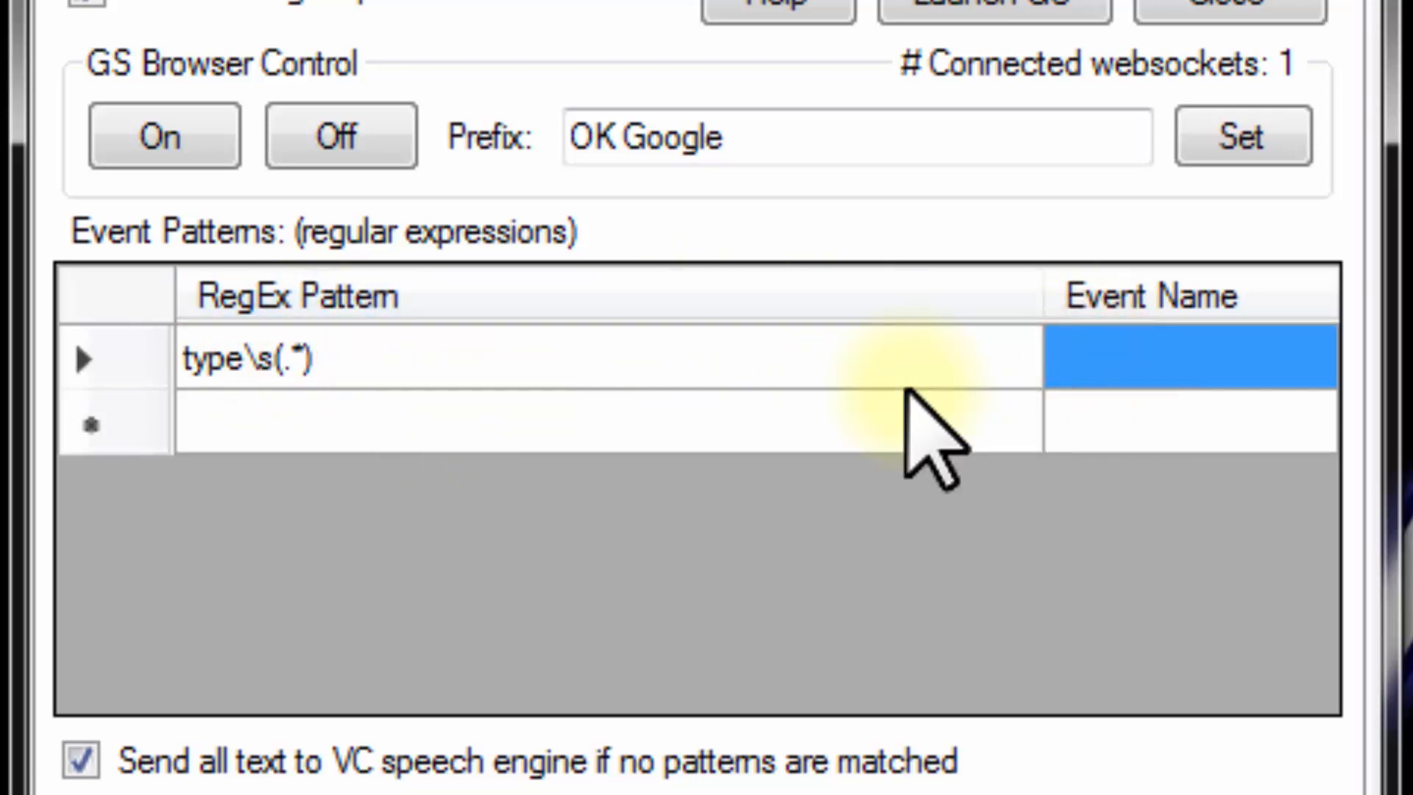
{"action": "type", "text": "GS."}
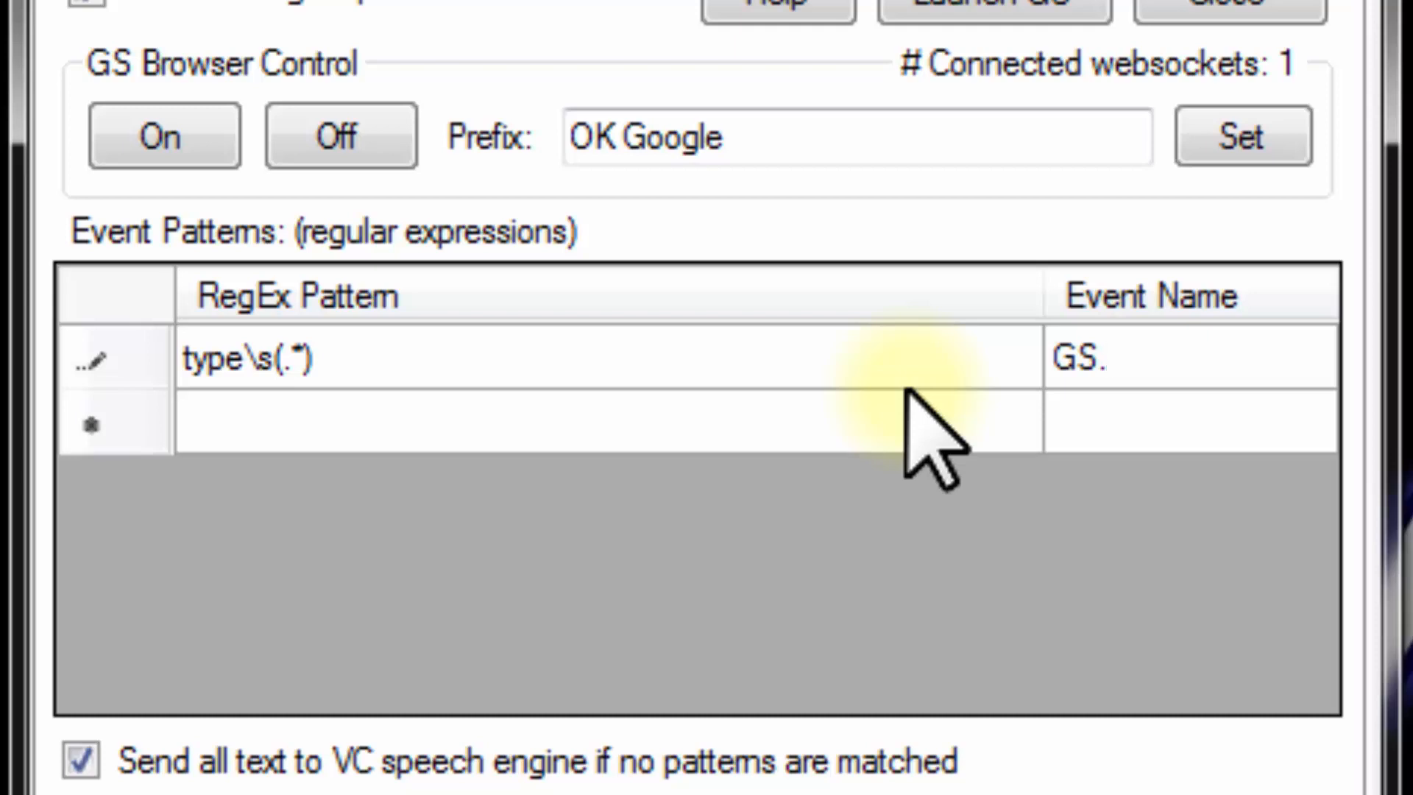
{"action": "type", "text": "Type"}
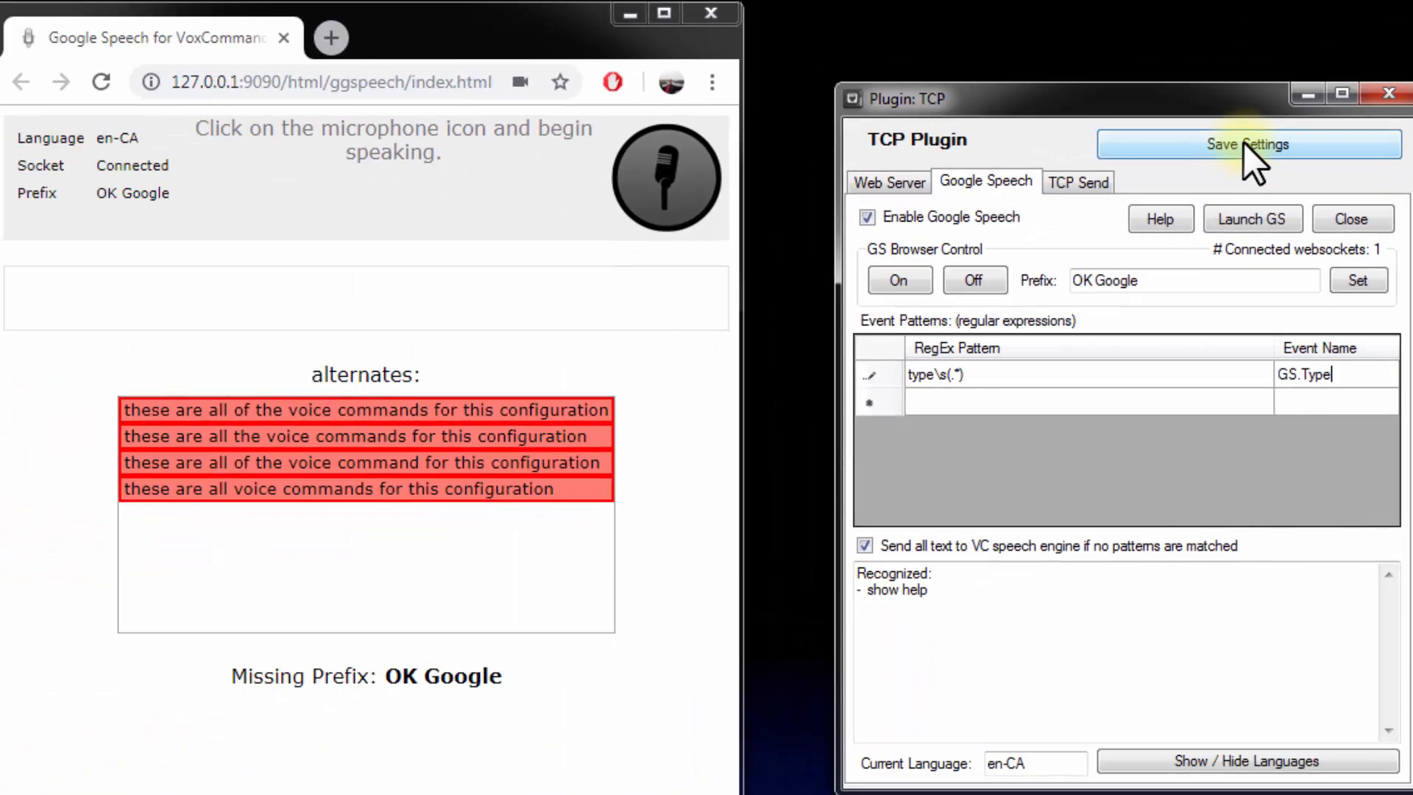
{"action": "left_click", "coordinate": [1244, 142]}
{"action": "left_click", "coordinate": [1205, 708]}
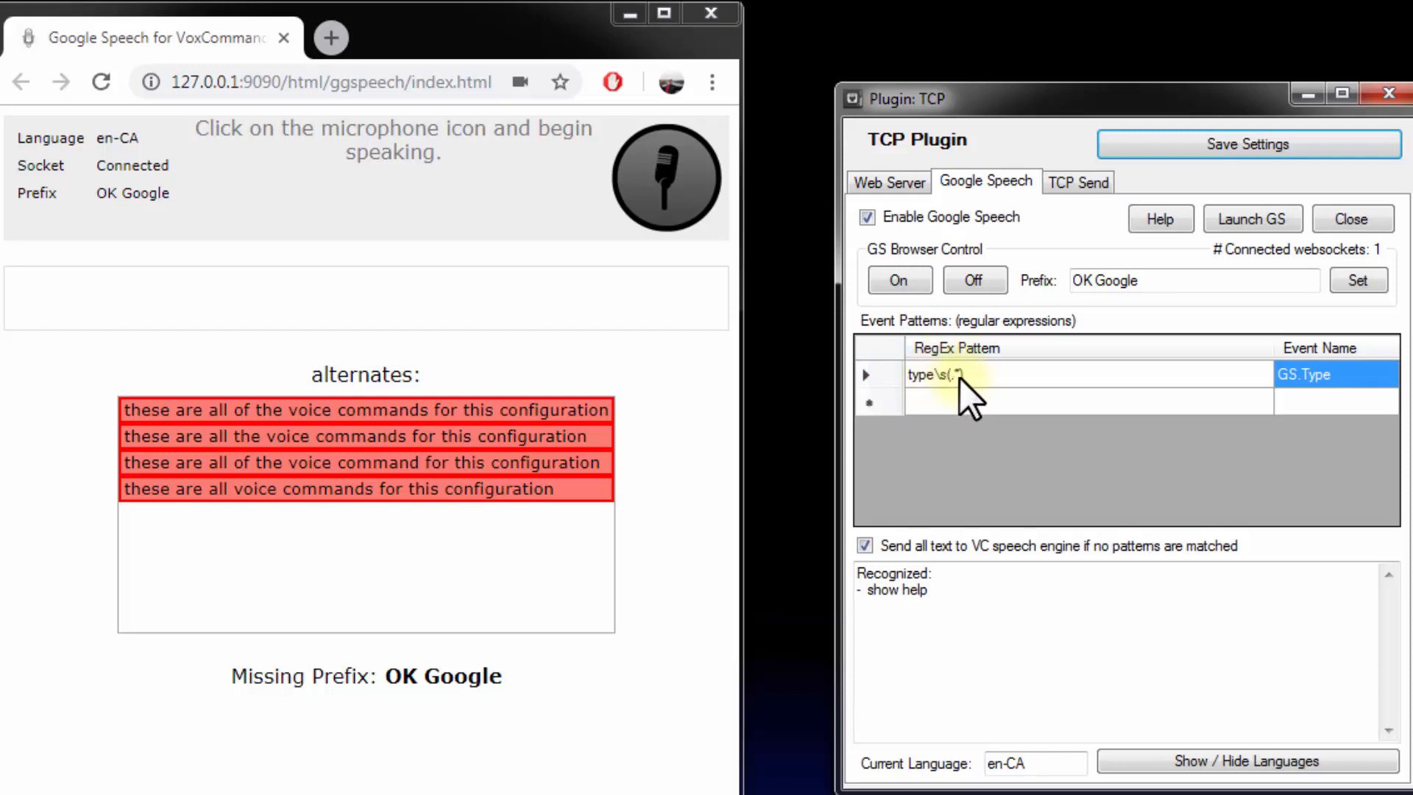
Review the GS.Type event name and the part of its pattern that captures the payload
{"action": "left_click", "coordinate": [1347, 374]}
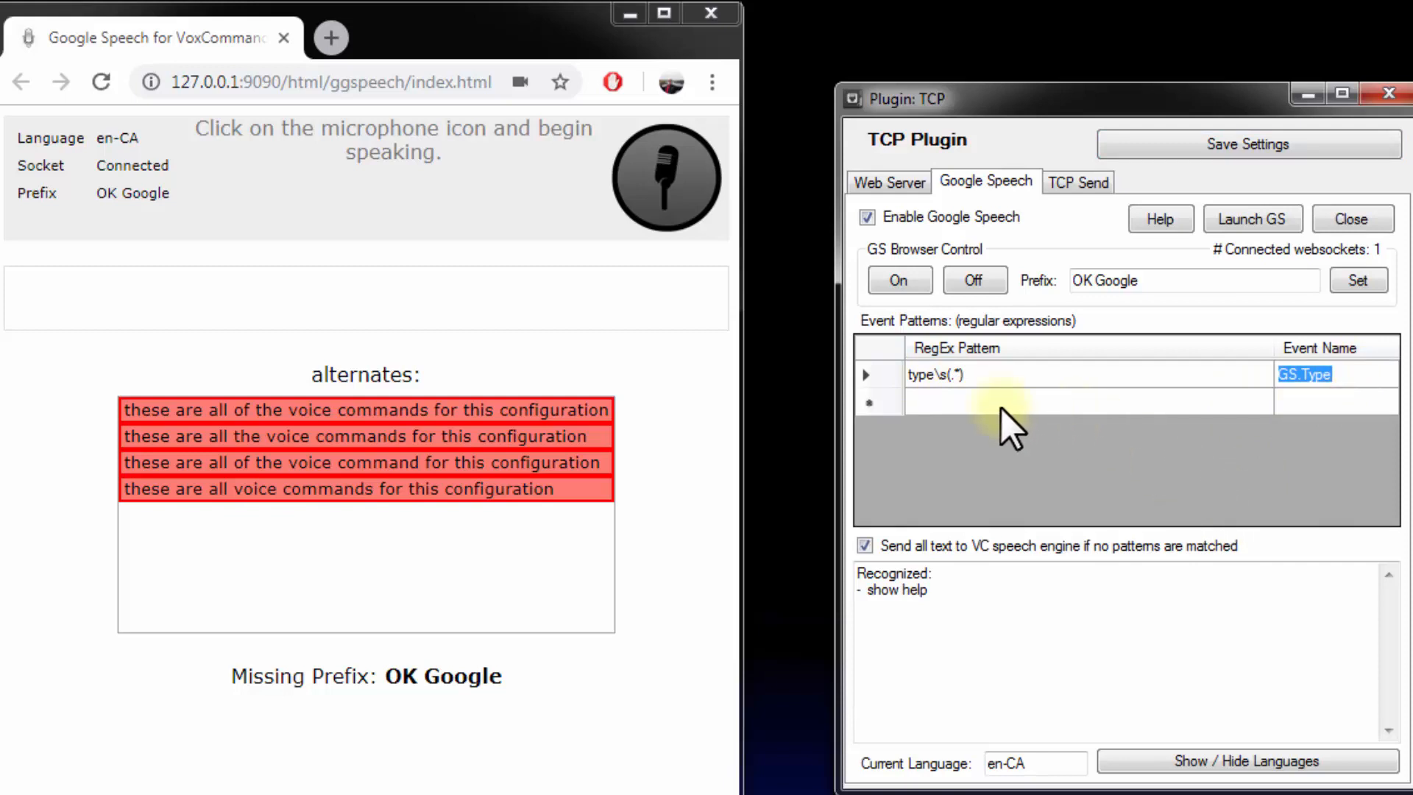
{"action": "left_click", "coordinate": [946, 374]}
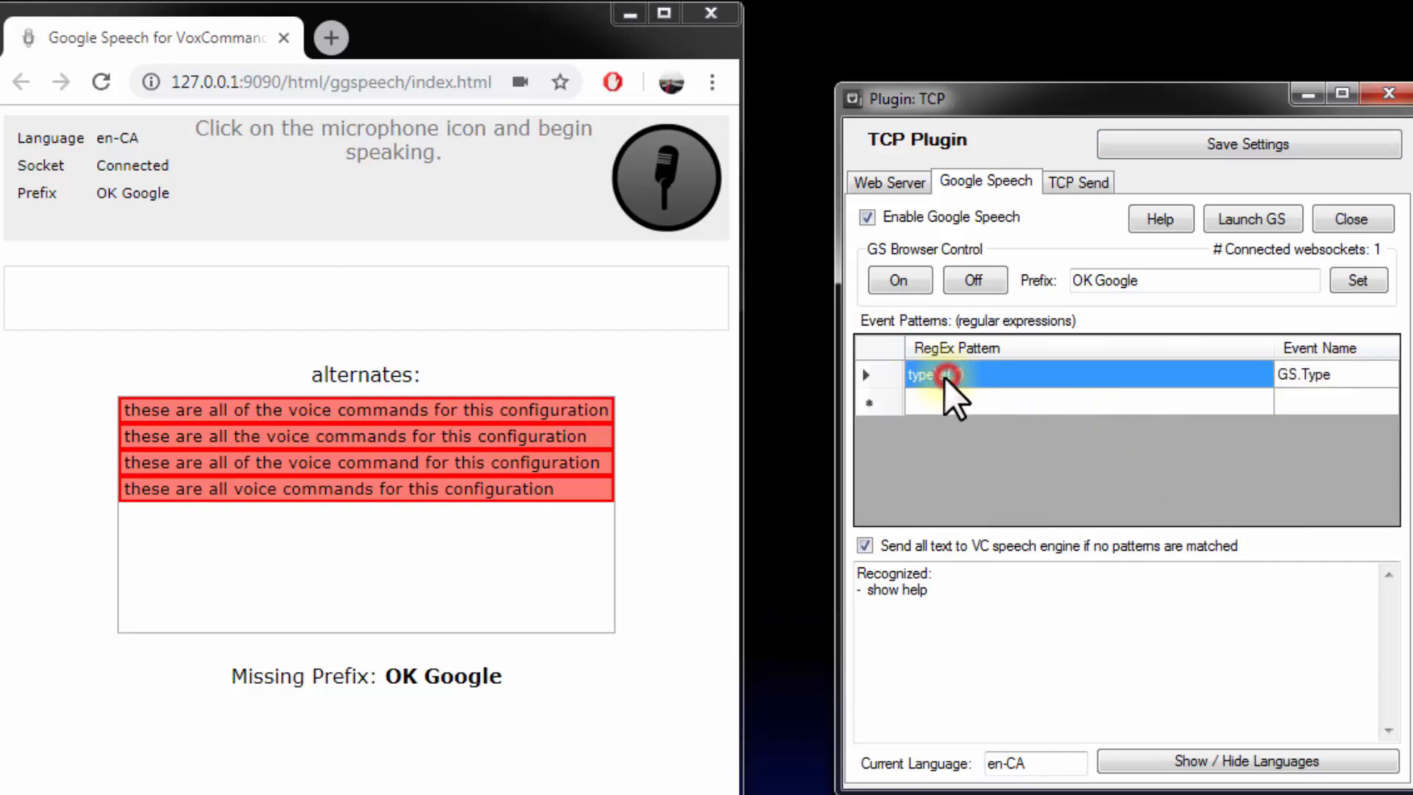
{"action": "left_click", "coordinate": [979, 378]}
{"action": "left_click", "coordinate": [977, 375]}
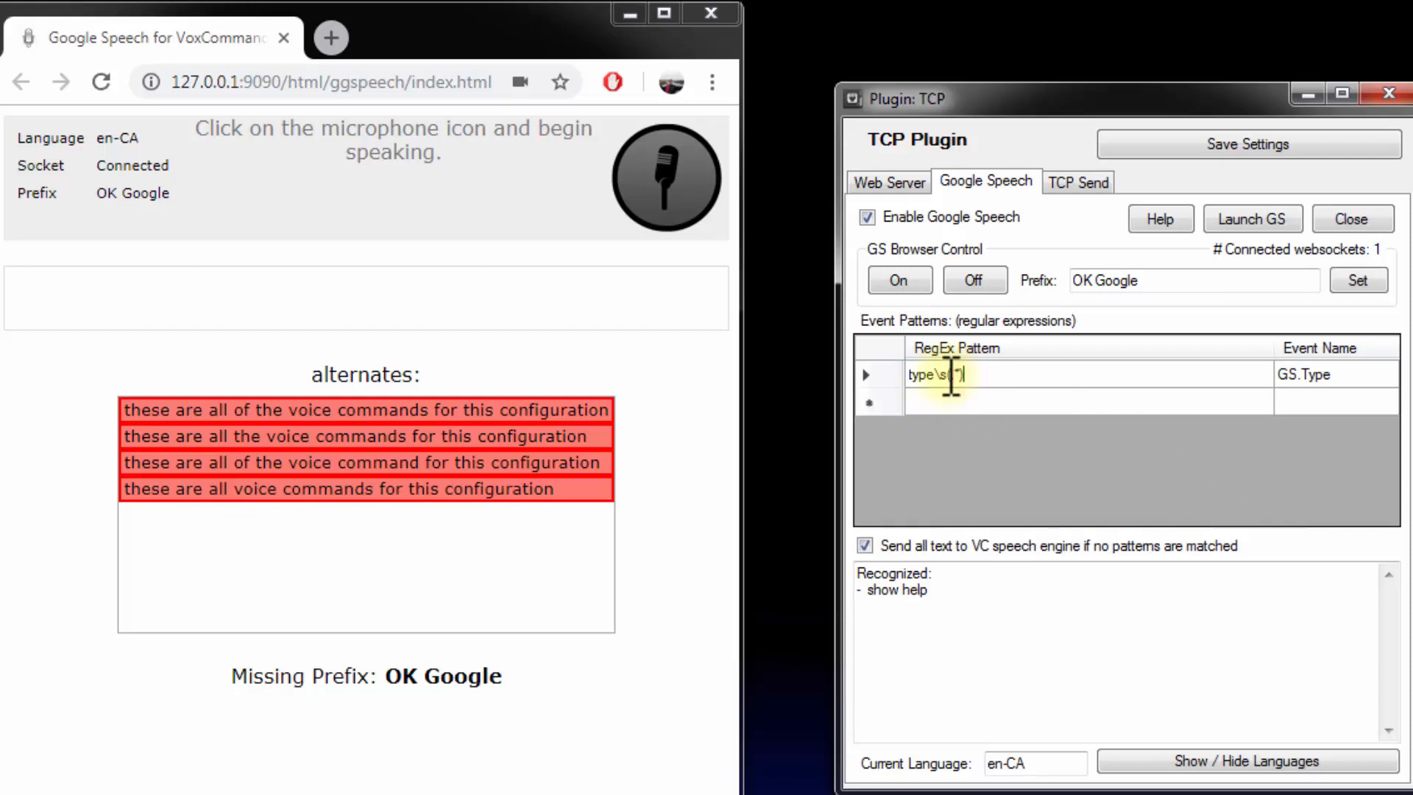
{"action": "left_click_drag", "start_coordinate": [948, 375], "coordinate": [982, 377]}
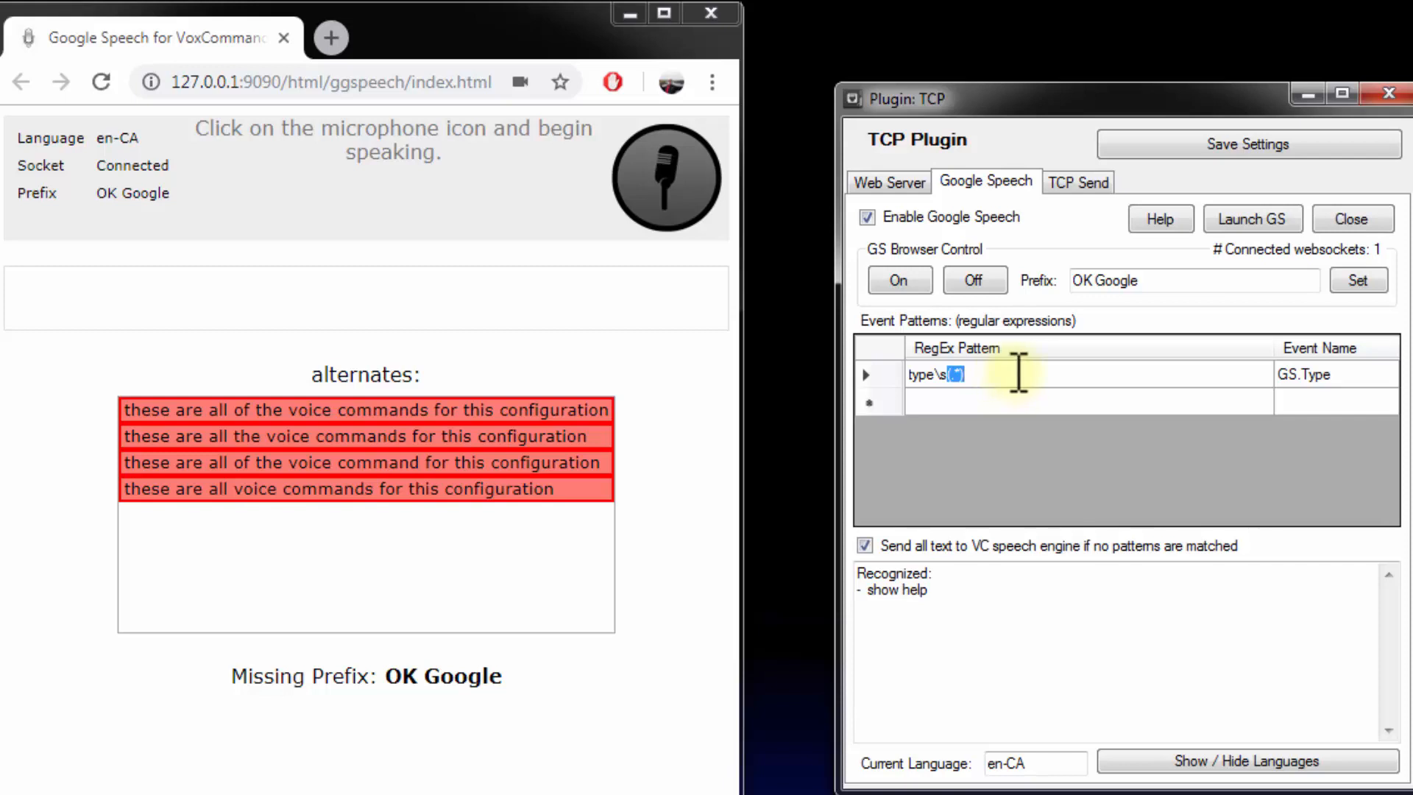
Save the plugin settings again and test the pattern by saying "OK Google type hello there" with the browser microphone temporarily on
{"action": "left_click", "coordinate": [1206, 144]}
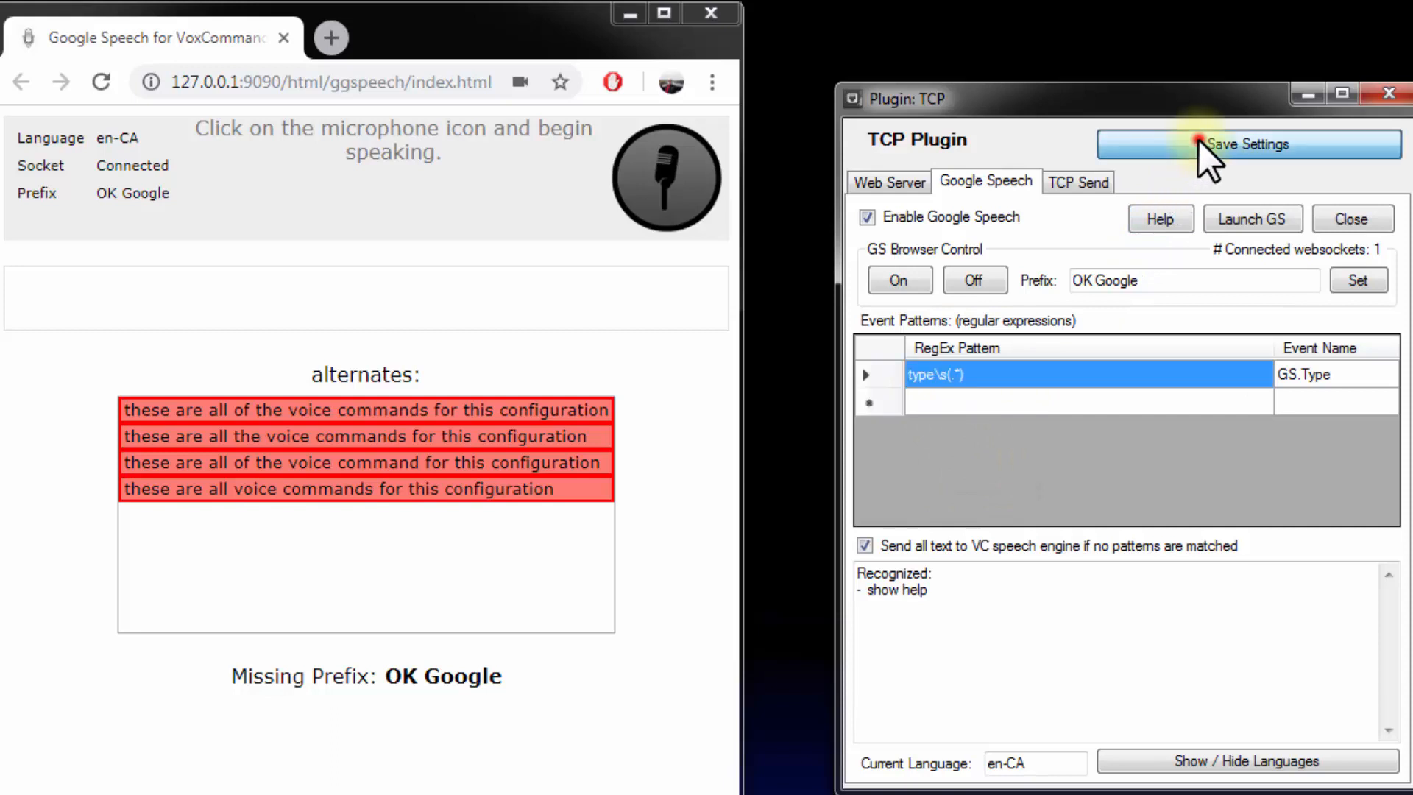
{"action": "left_click", "coordinate": [1190, 714]}
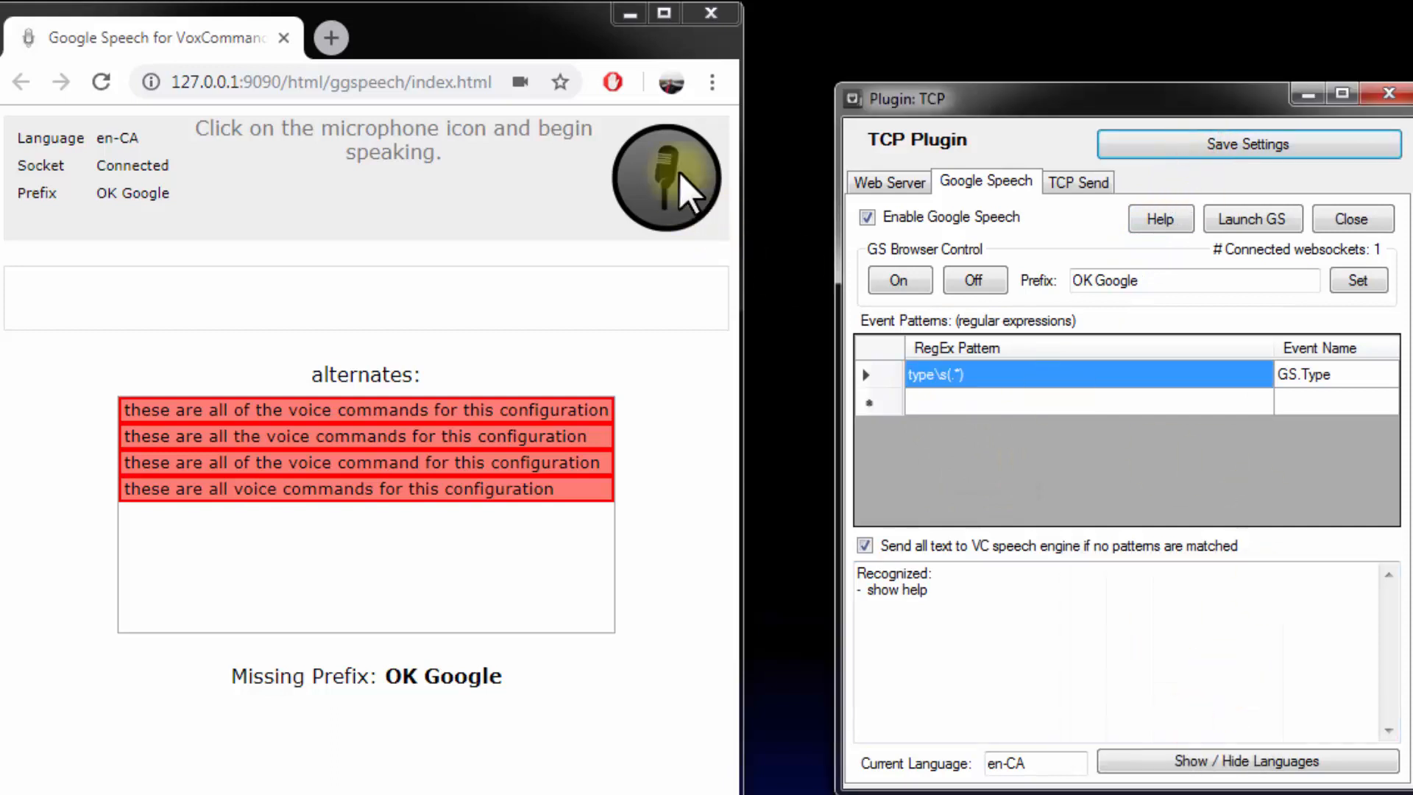
{"action": "left_click", "coordinate": [644, 174]}
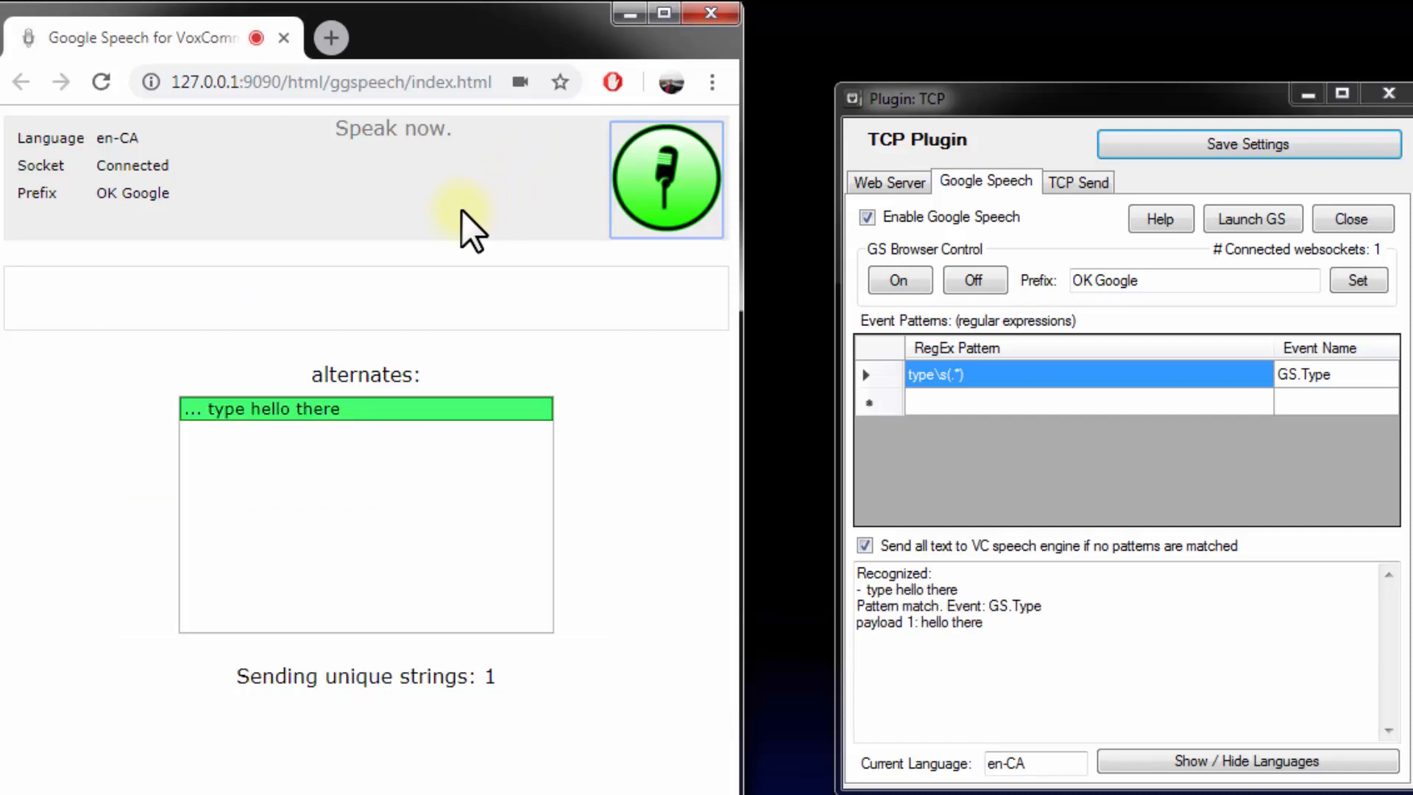
{"action": "left_click", "coordinate": [659, 173]}
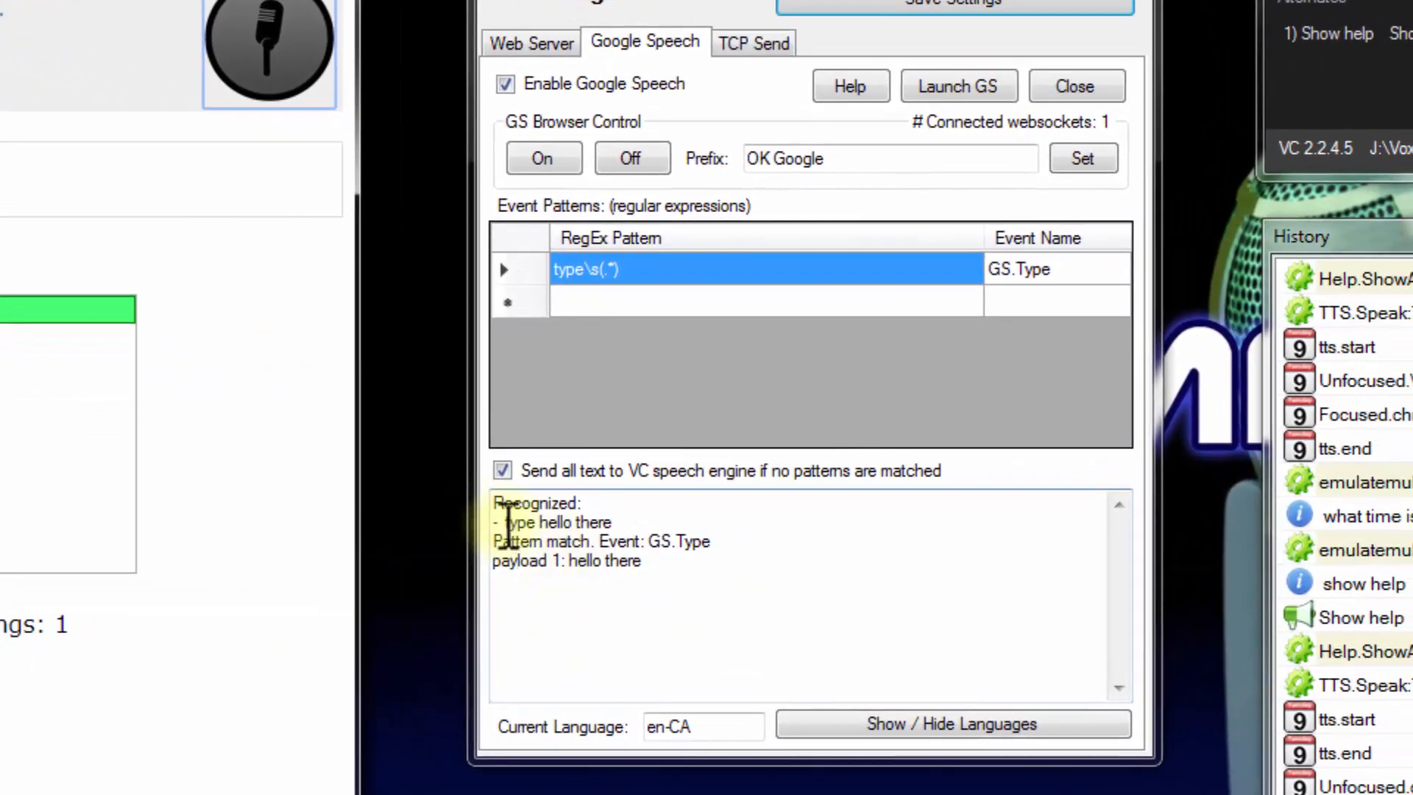
Examine the recognized phrase, matched event and payload in the plugin log, and find the GS.Type event in the History
{"action": "left_click_drag", "start_coordinate": [633, 546], "coordinate": [689, 551]}
{"action": "left_click_drag", "start_coordinate": [559, 526], "coordinate": [618, 521]}
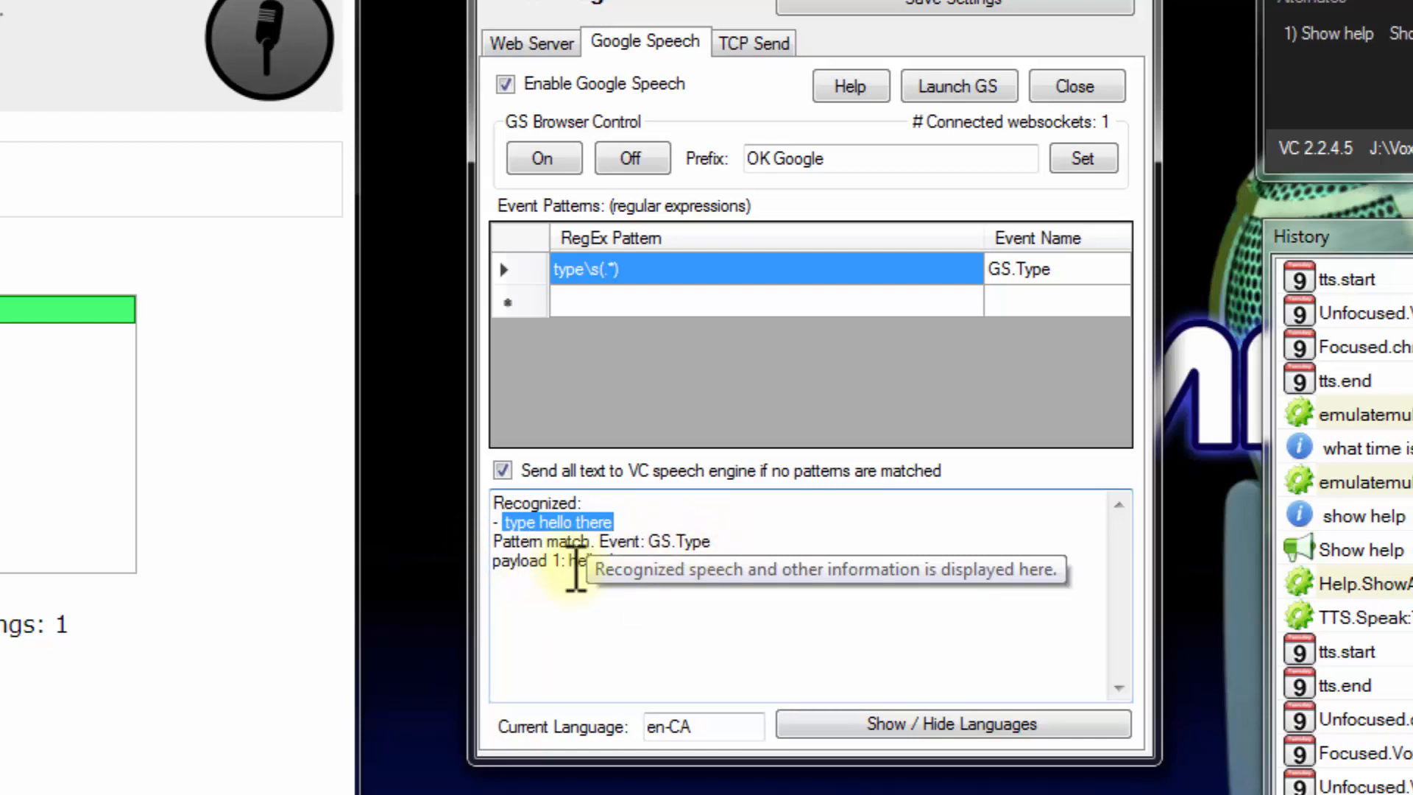
{"action": "left_click_drag", "start_coordinate": [570, 564], "coordinate": [648, 565]}
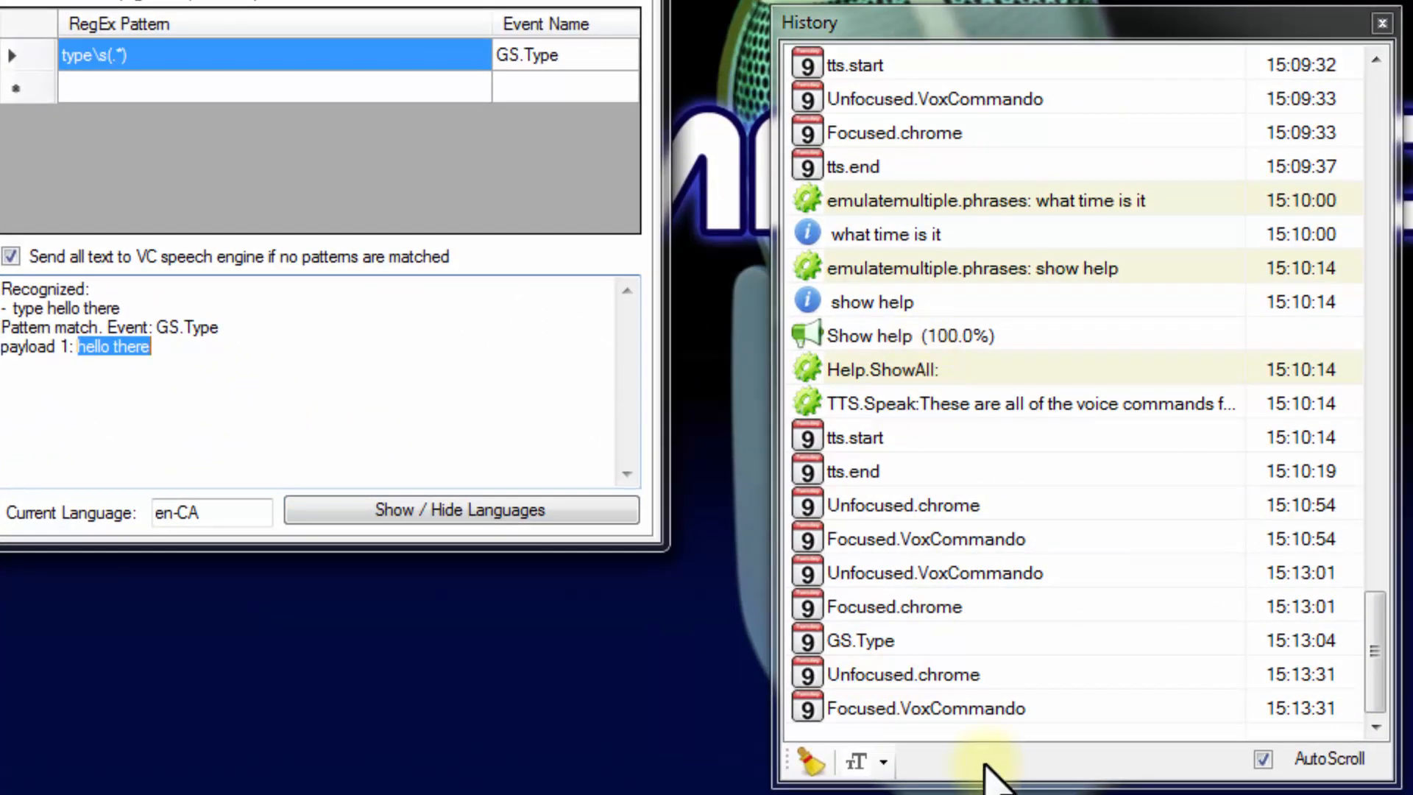
{"action": "left_click", "coordinate": [954, 752]}
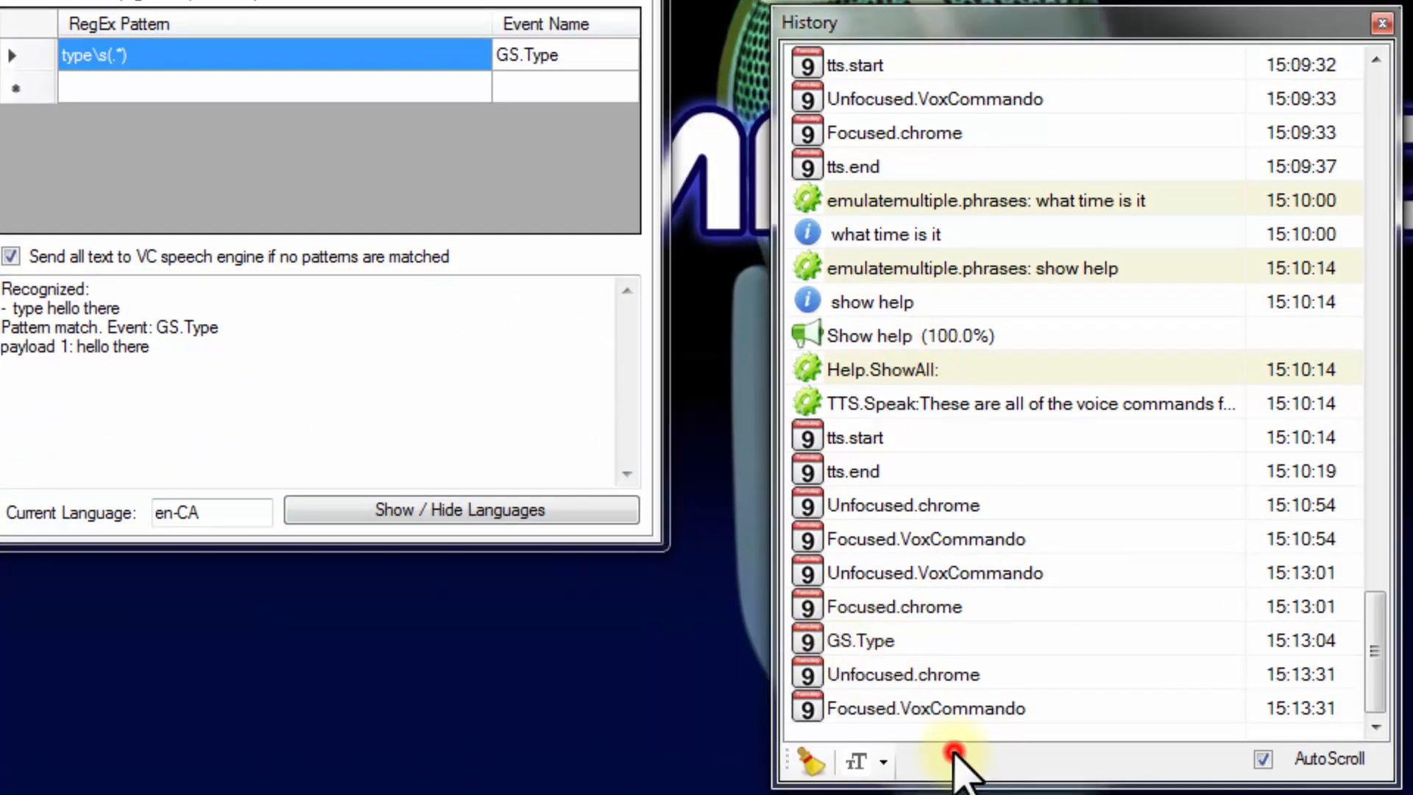
{"action": "mouse_move", "coordinate": [879, 644]}
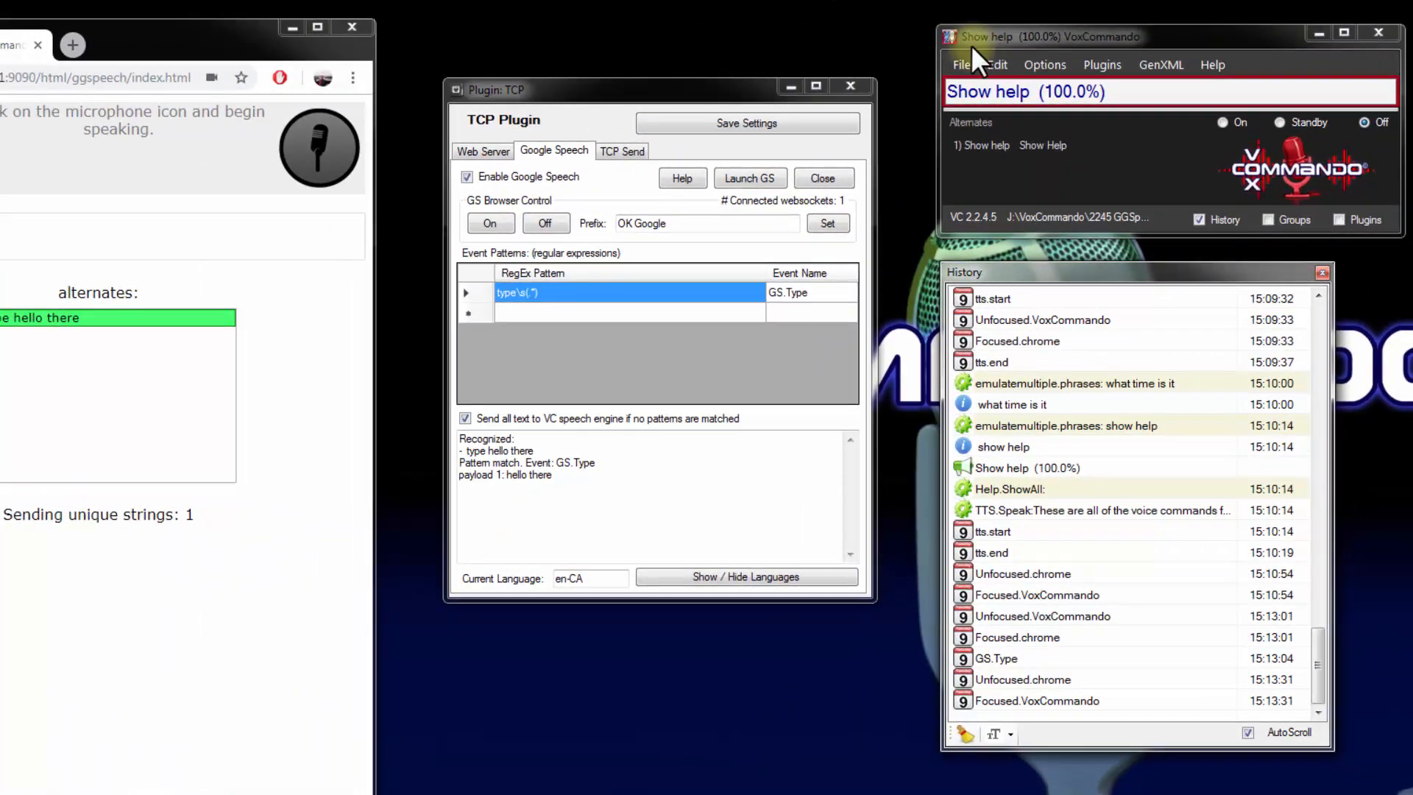
Open the voice command editor, narrow its window, and place it clear of the History window
{"action": "left_click", "coordinate": [999, 65]}
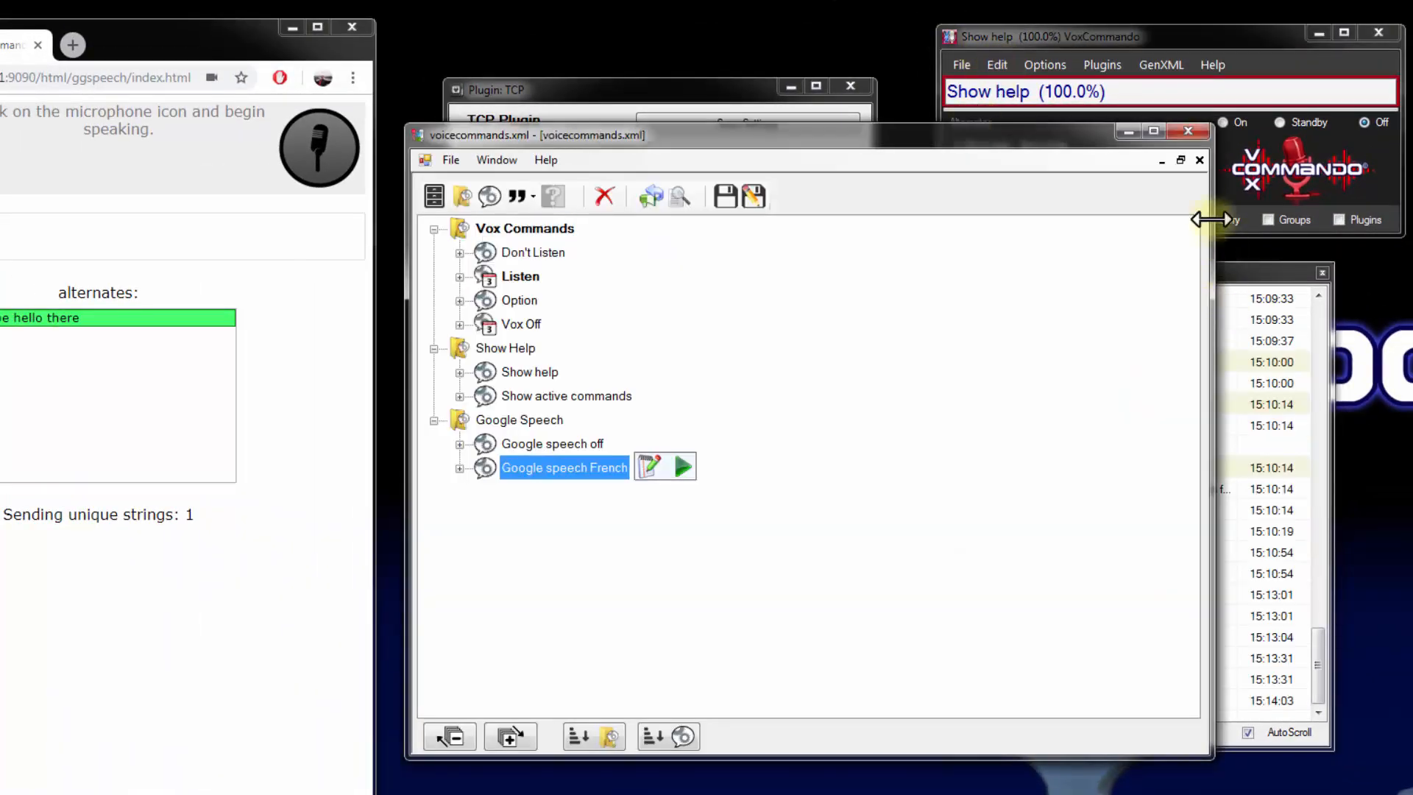
{"action": "left_click_drag", "start_coordinate": [1216, 192], "coordinate": [845, 278]}
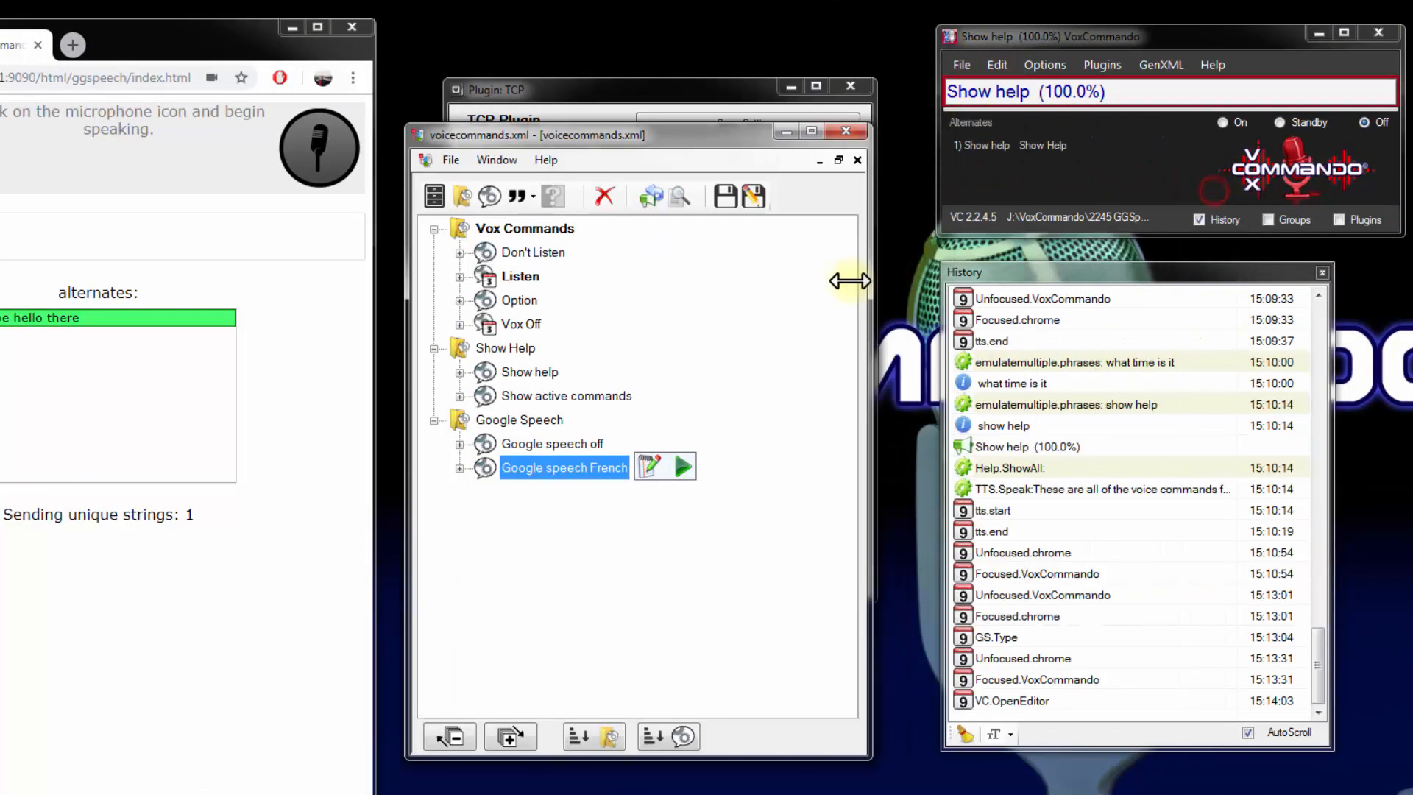
{"action": "left_click_drag", "start_coordinate": [687, 140], "coordinate": [576, 240]}
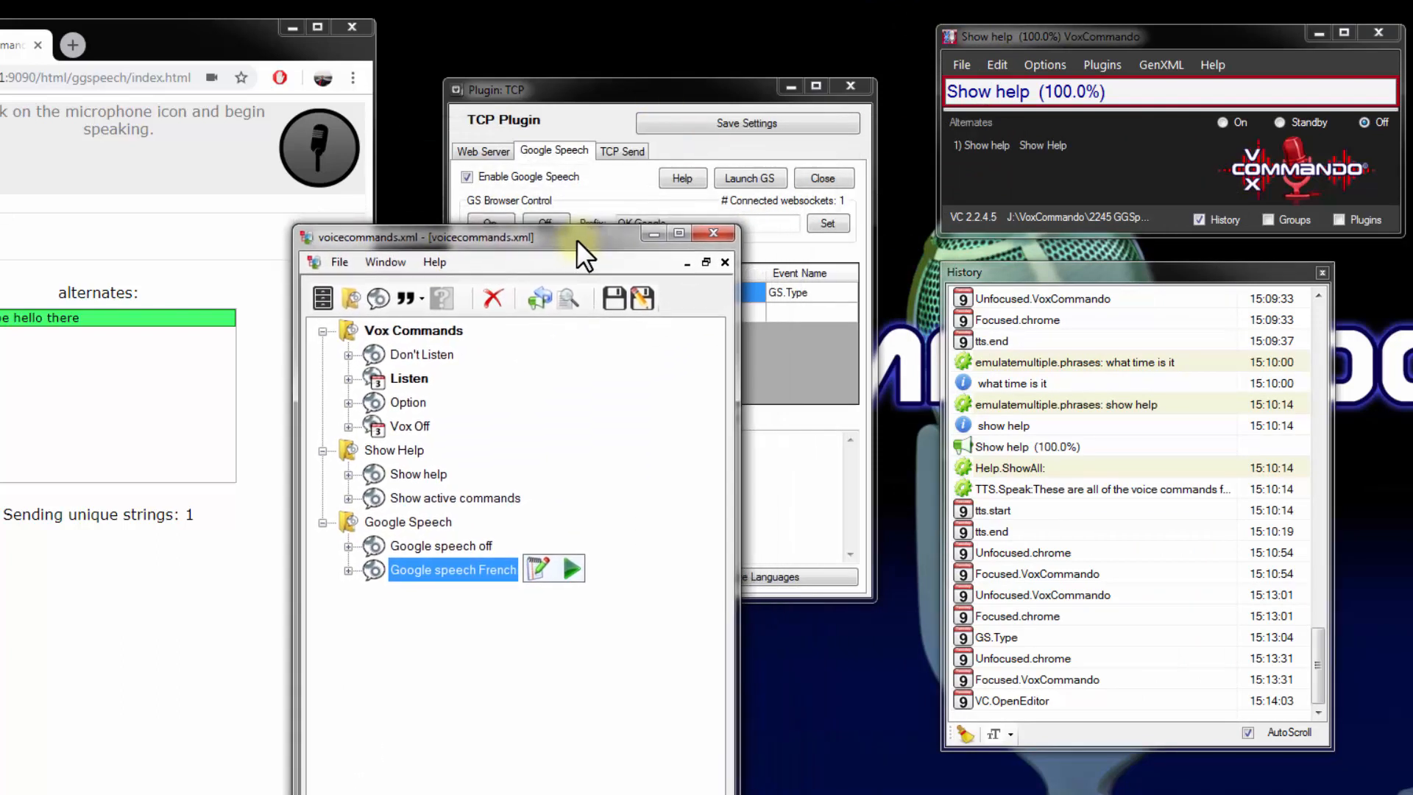
{"action": "left_click_drag", "start_coordinate": [576, 240], "coordinate": [667, 783]}
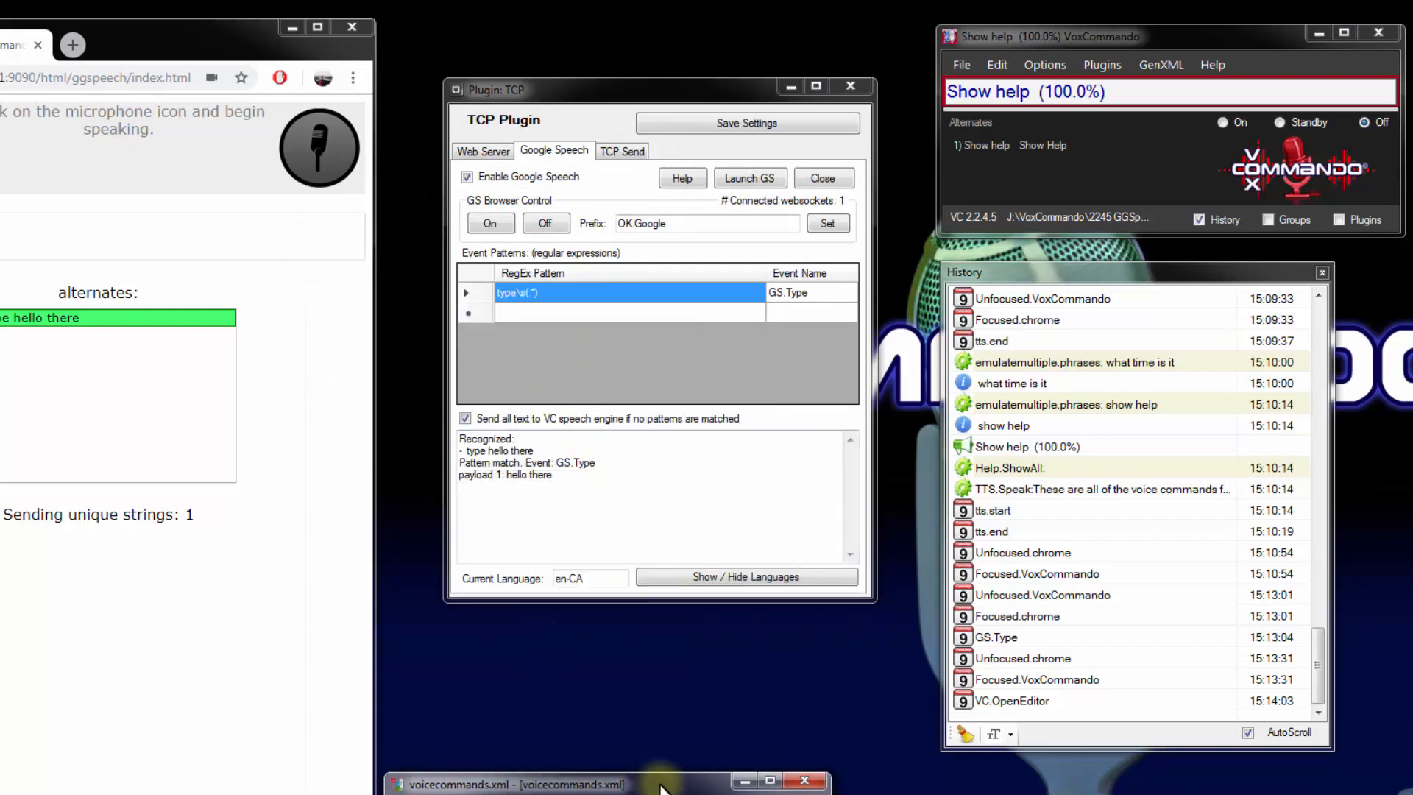
{"action": "left_click_drag", "start_coordinate": [659, 786], "coordinate": [613, 270]}
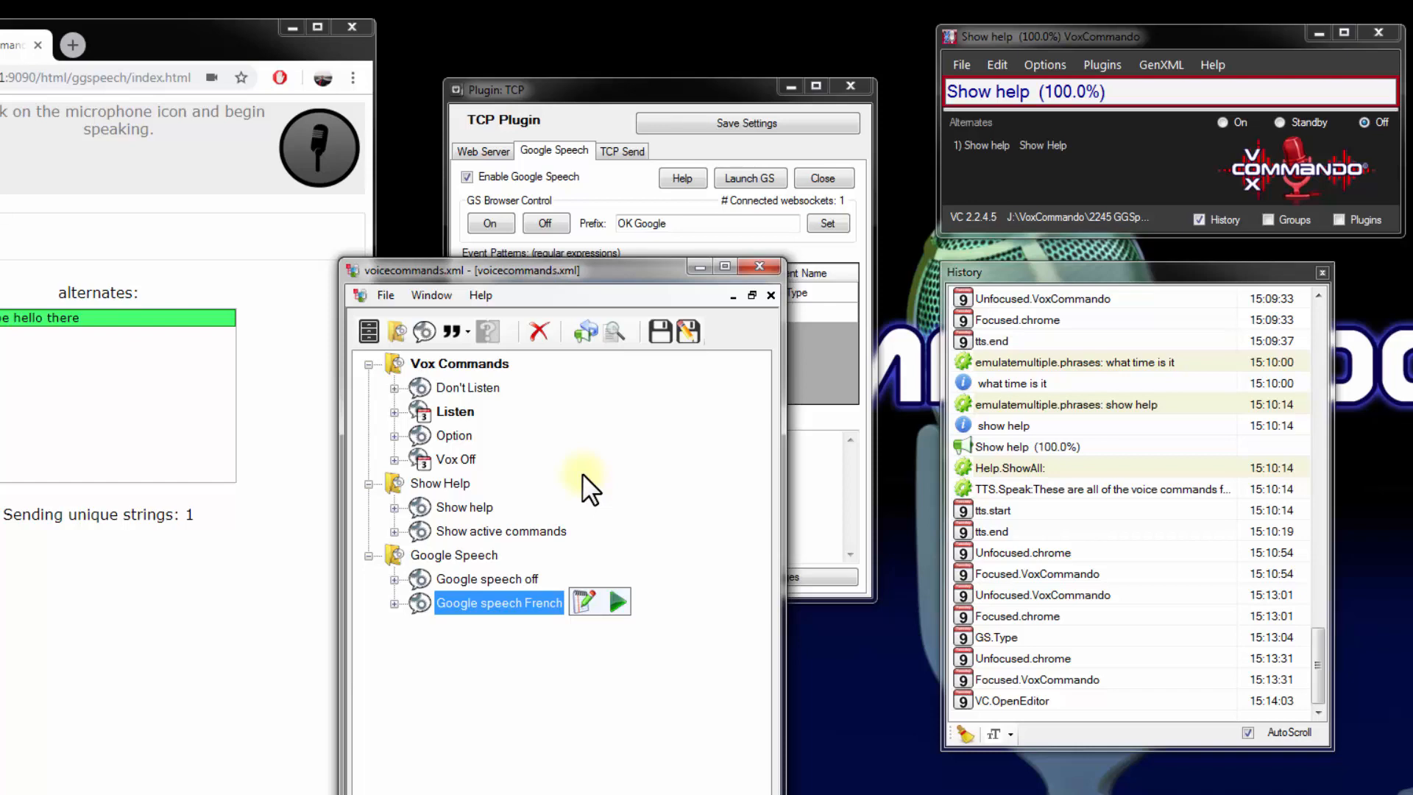
{"action": "left_click_drag", "start_coordinate": [619, 269], "coordinate": [324, 254]}
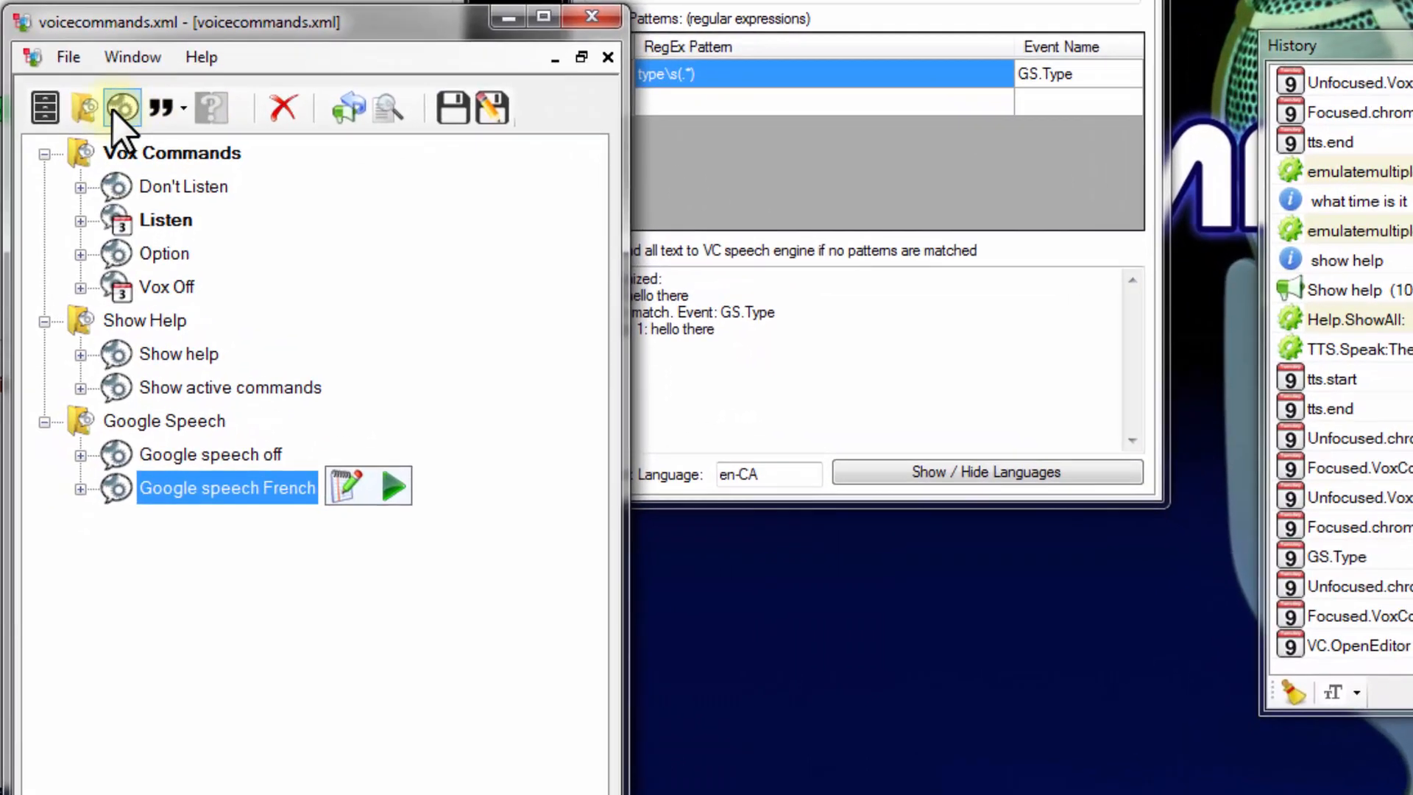
Add a command named Type to the Google Speech group and attach the GS.Type event from the History to it
{"action": "left_click", "coordinate": [123, 156]}
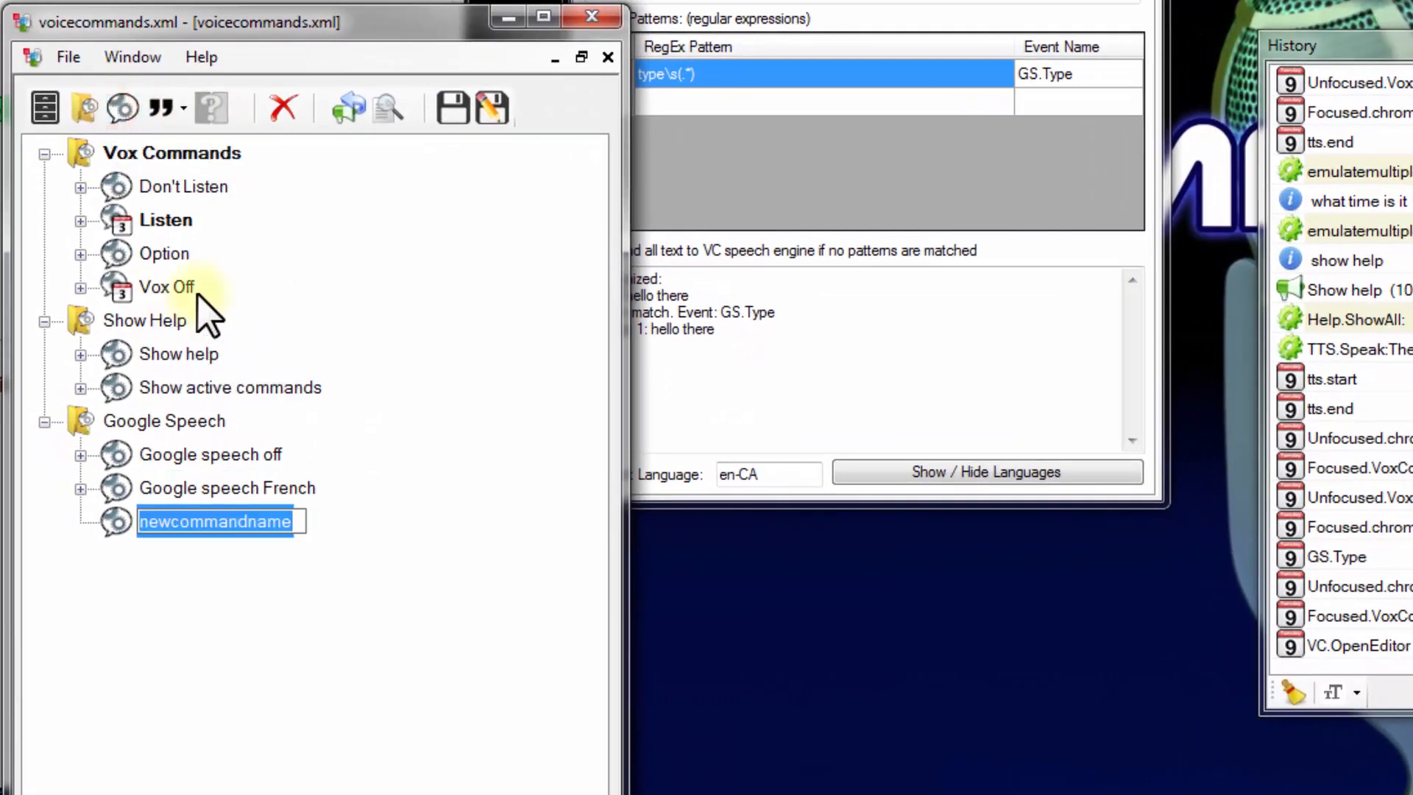
{"action": "type", "text": "Type"}
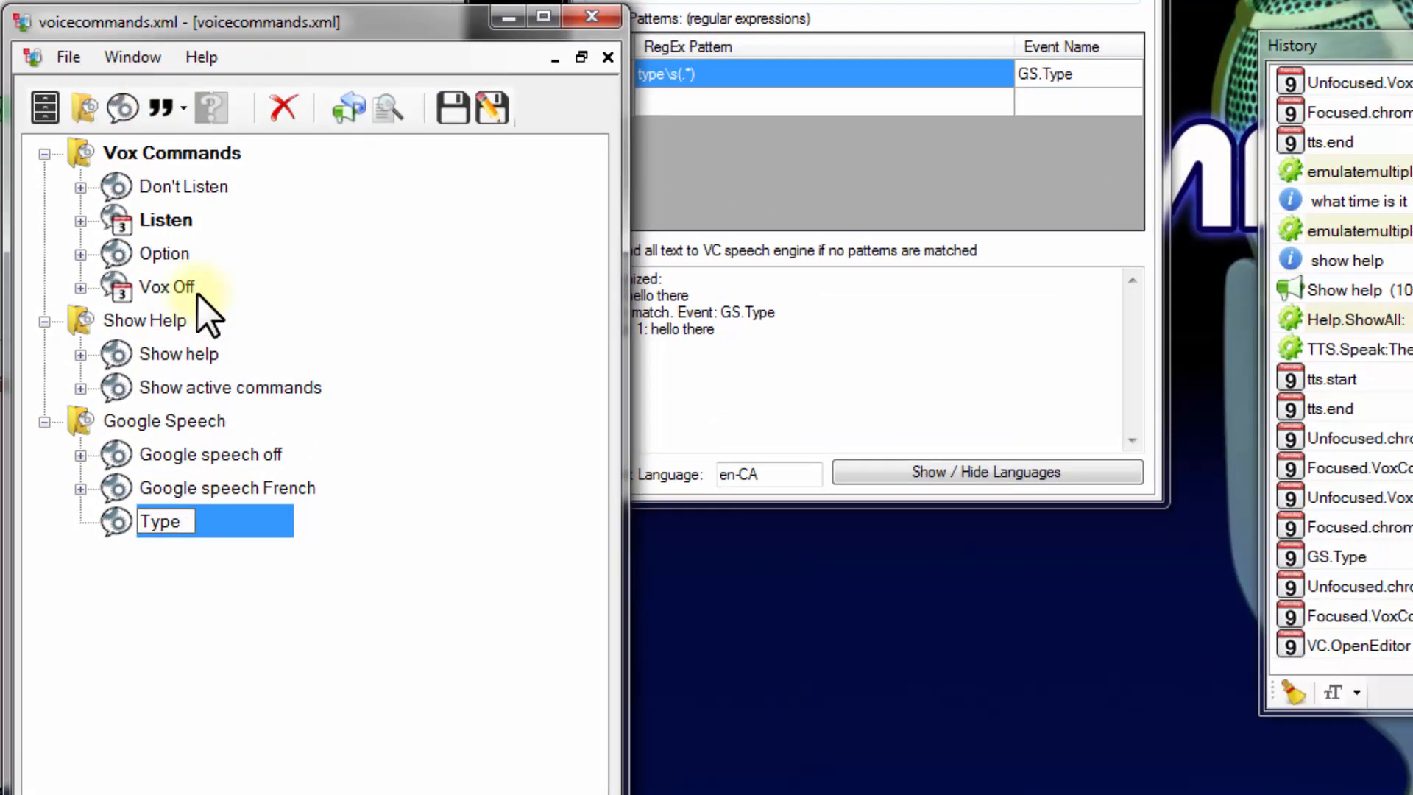
{"action": "key", "text": "Return"}
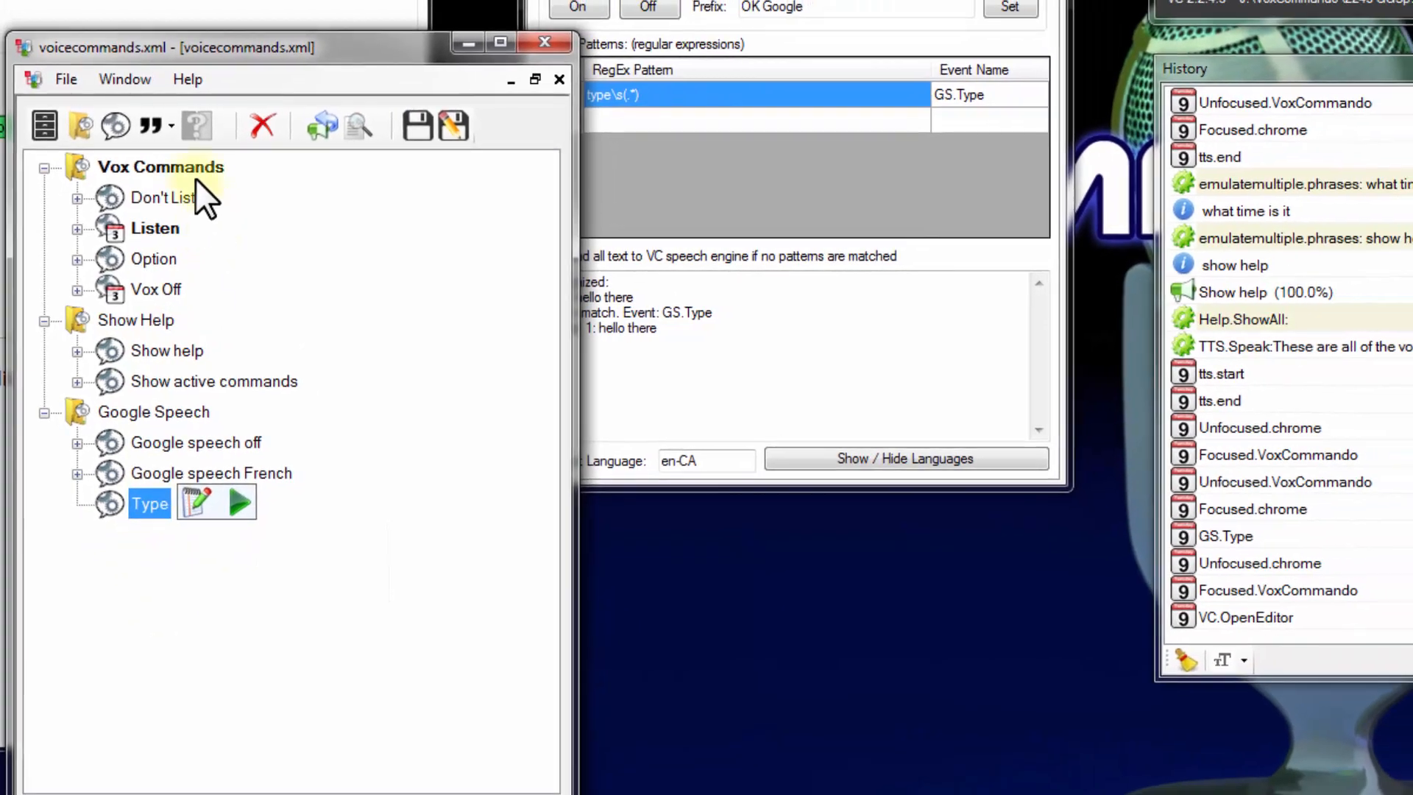
{"action": "left_click", "coordinate": [1229, 543]}
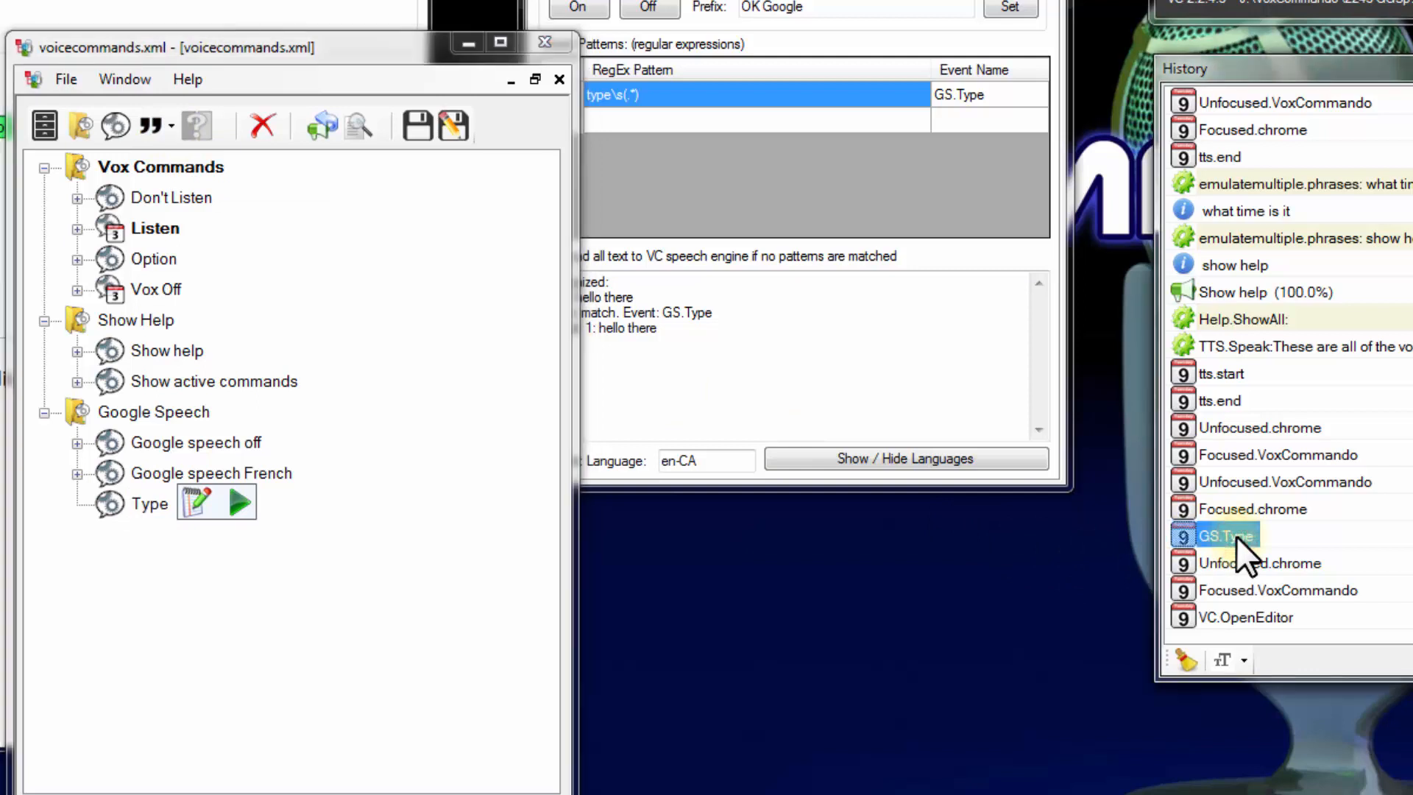
{"action": "left_click_drag", "start_coordinate": [1236, 537], "coordinate": [139, 503]}
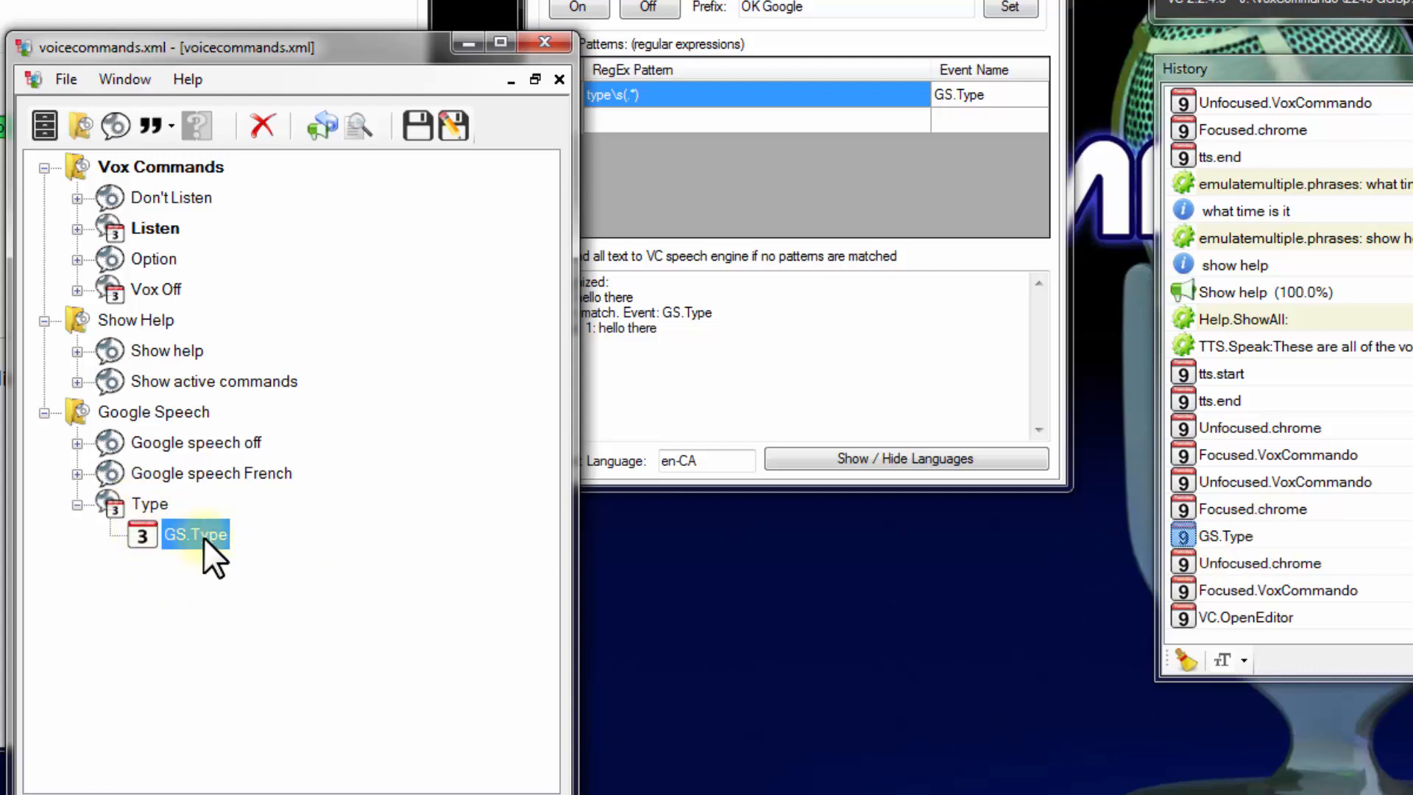
Edit the Type command in the Logical Command Builder, adding an InputKeys.TextEntry action with {1} as its parameter
{"action": "left_click", "coordinate": [143, 501]}
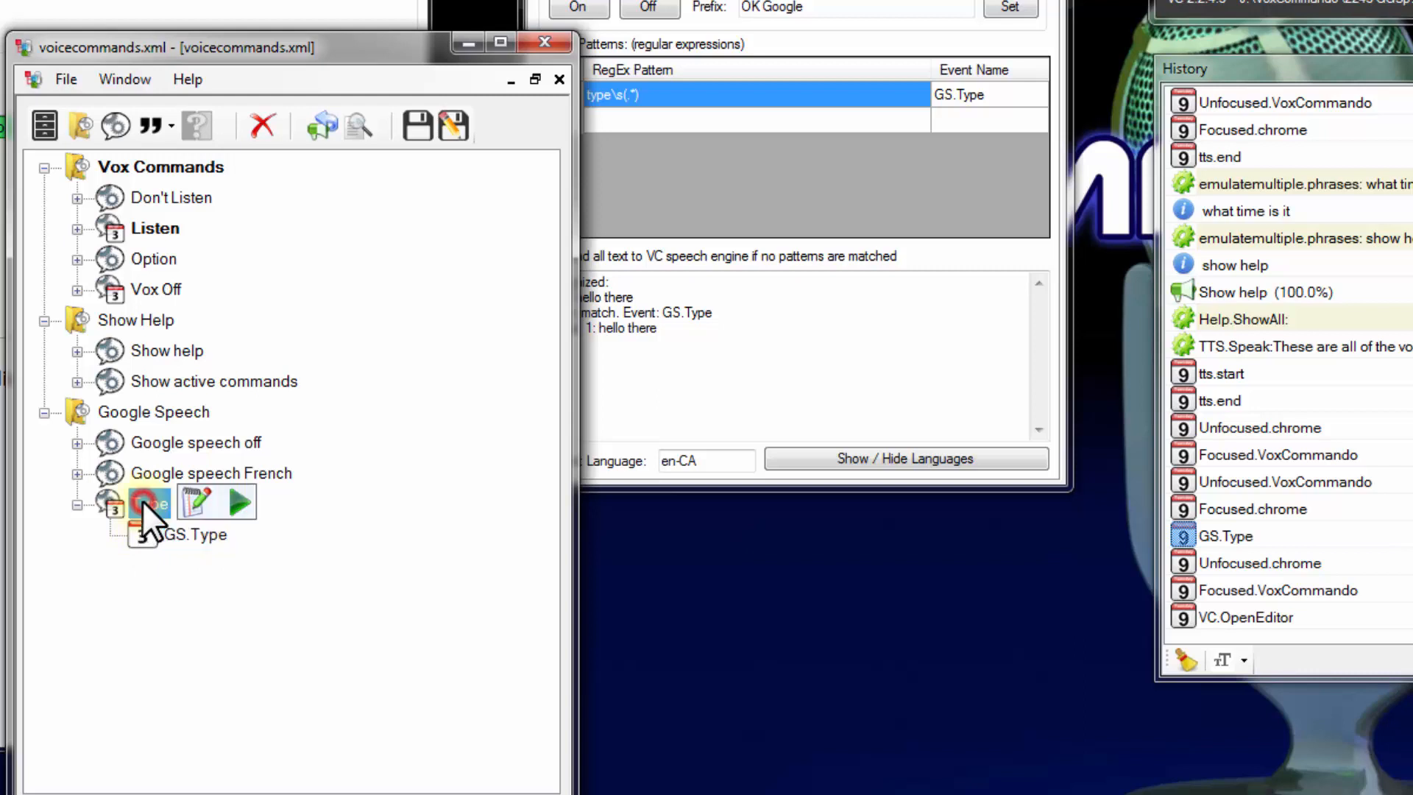
{"action": "left_click", "coordinate": [192, 499]}
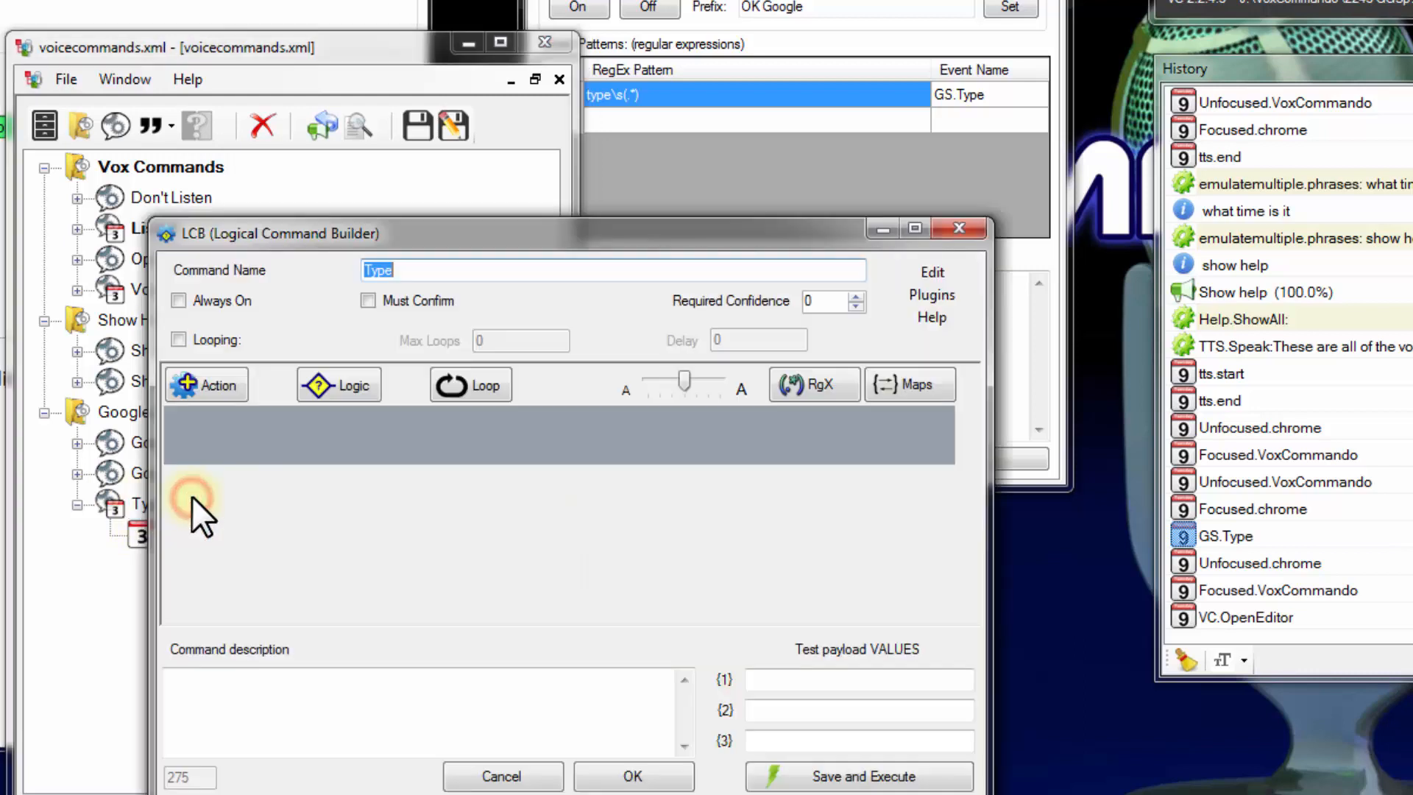
{"action": "left_click", "coordinate": [306, 412]}
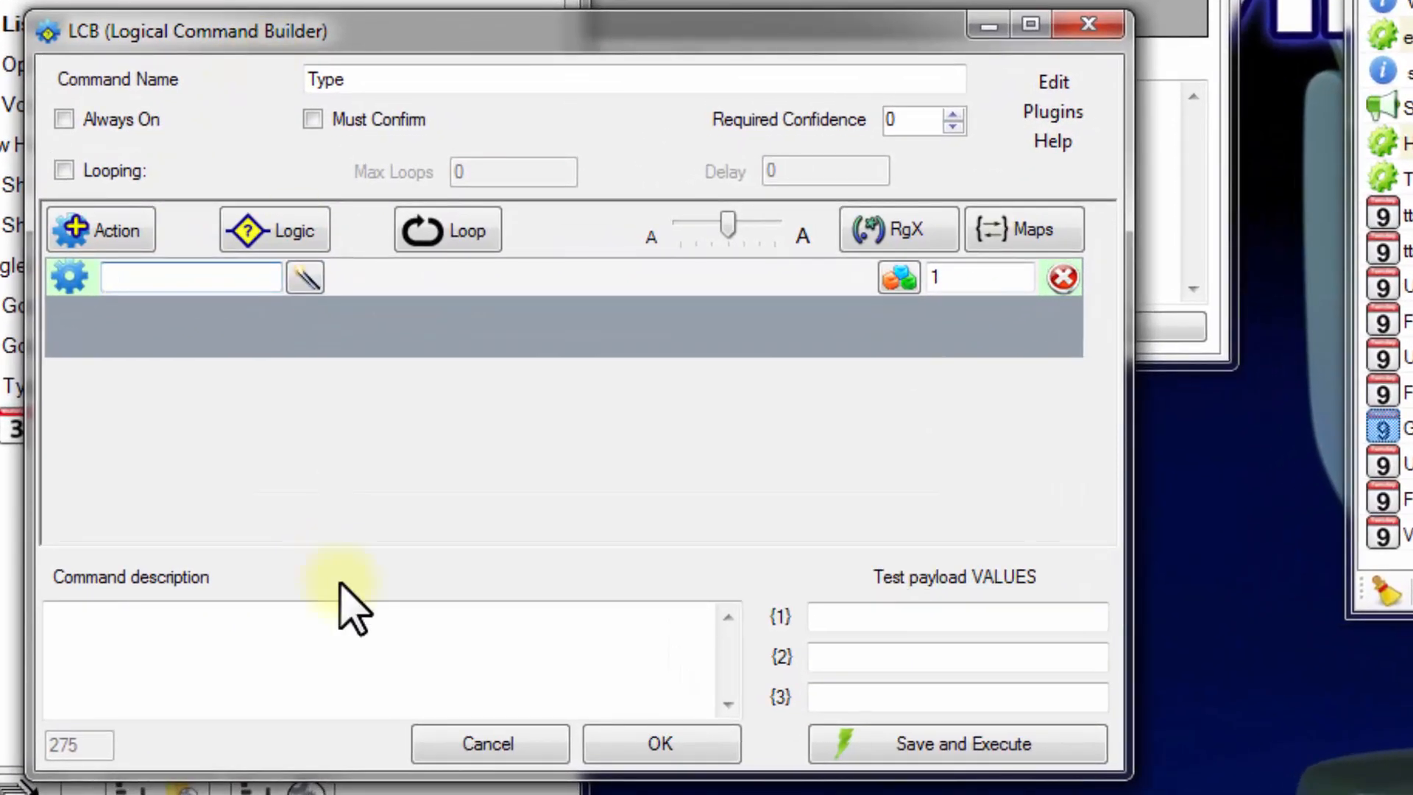
{"action": "type", "text": "in"}
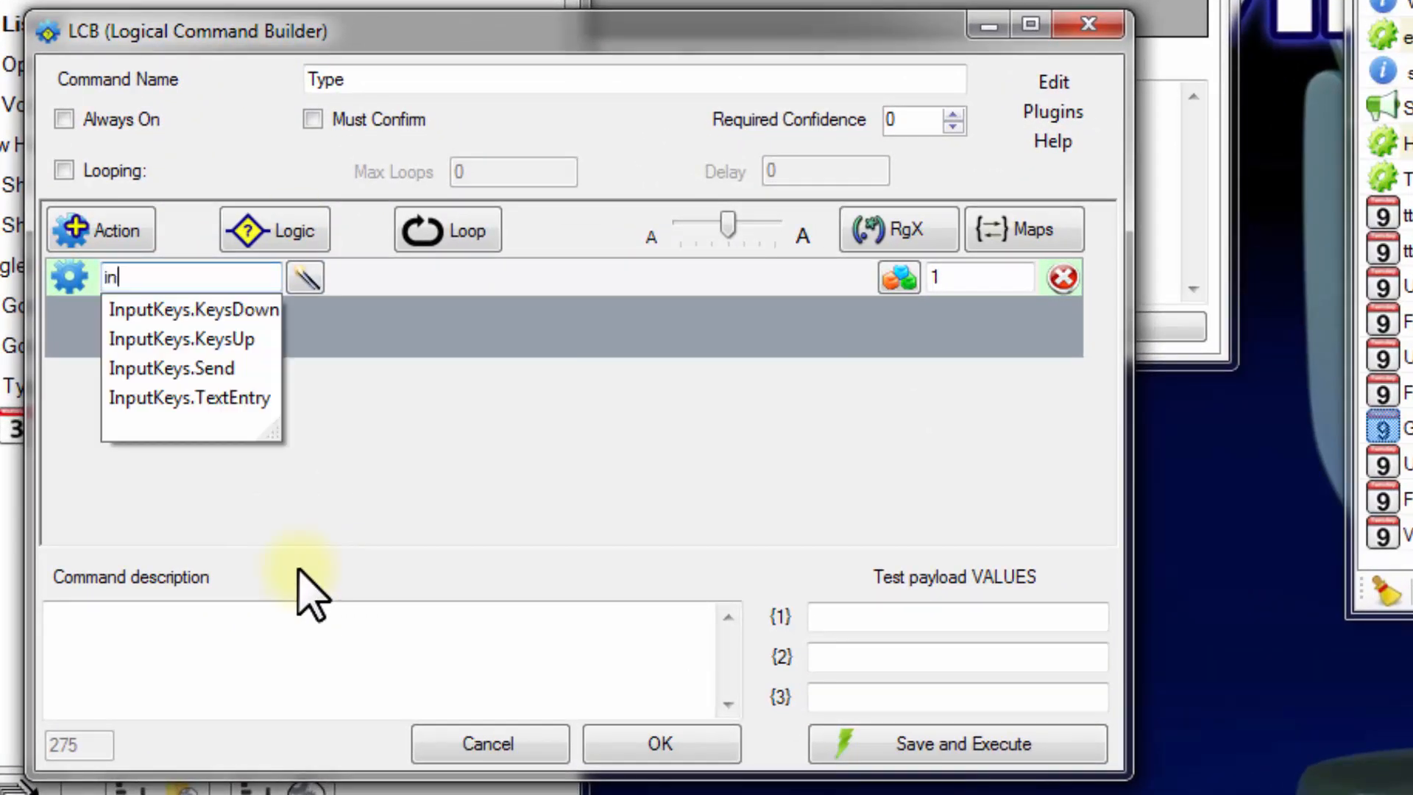
{"action": "key", "text": "Down"}
{"action": "key", "text": "Down"}
{"action": "key", "text": "Down"}
{"action": "key", "text": "Down"}
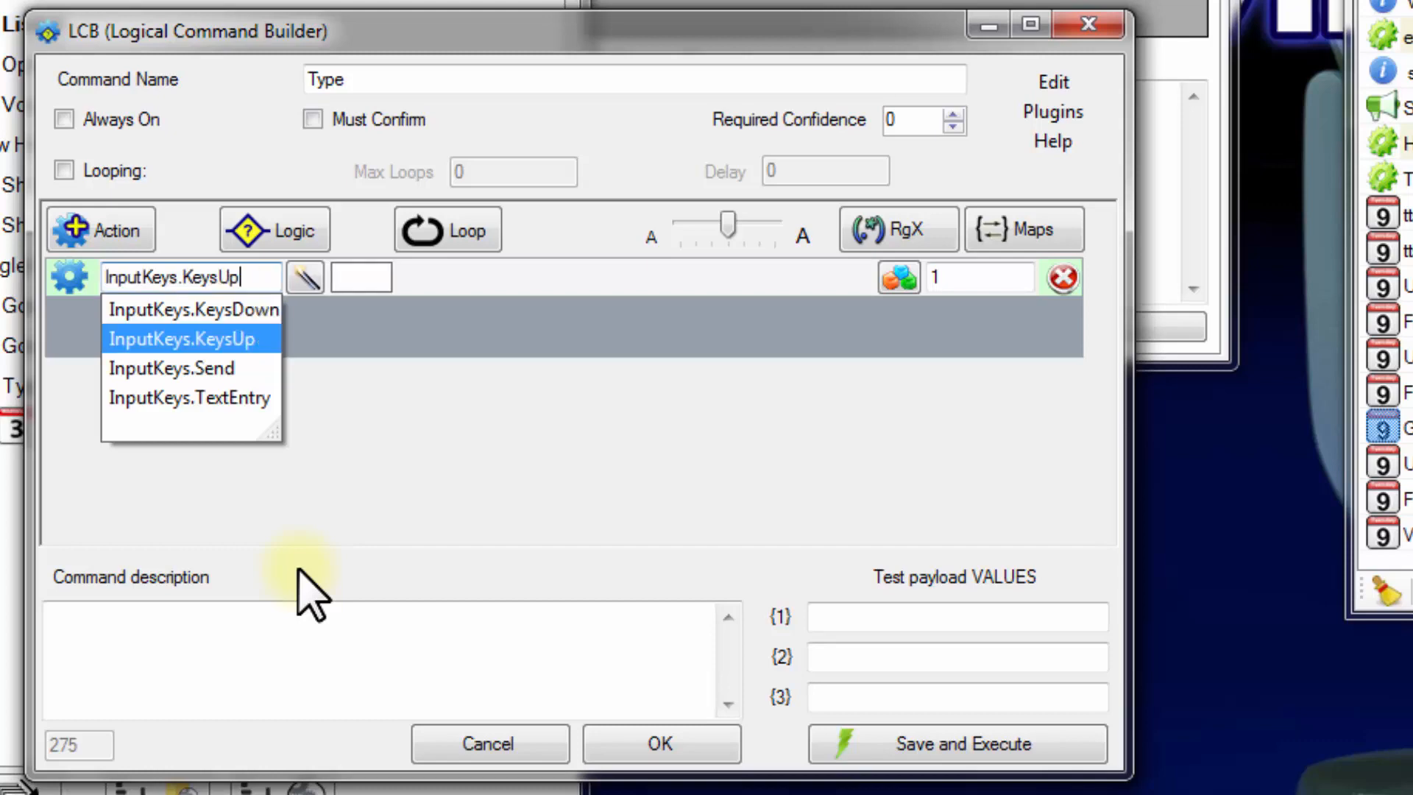
{"action": "left_click", "coordinate": [373, 278]}
{"action": "type", "text": "{1}"}
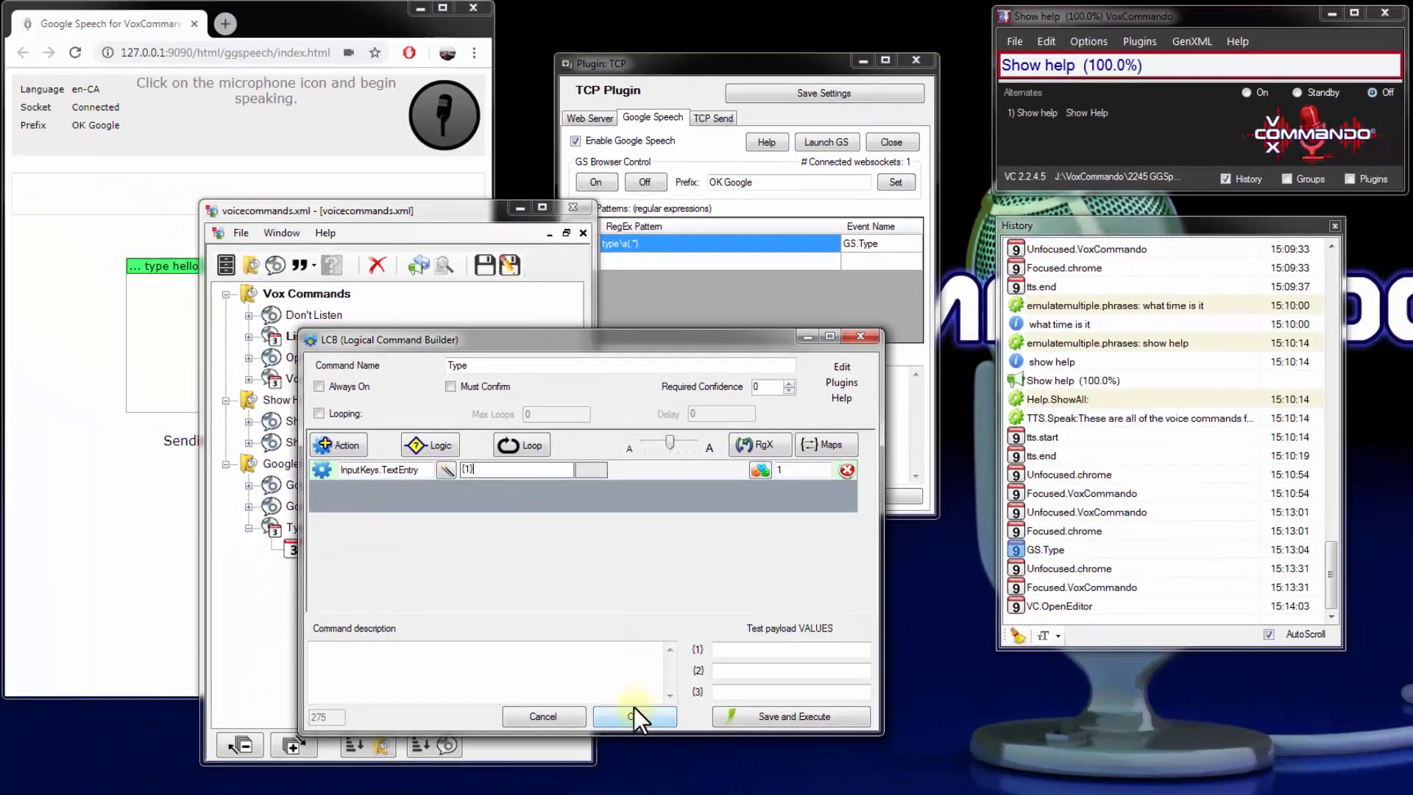
Confirm the Type command's edits, save the voice commands file, and close the voice command editor
{"action": "left_click", "coordinate": [641, 723]}
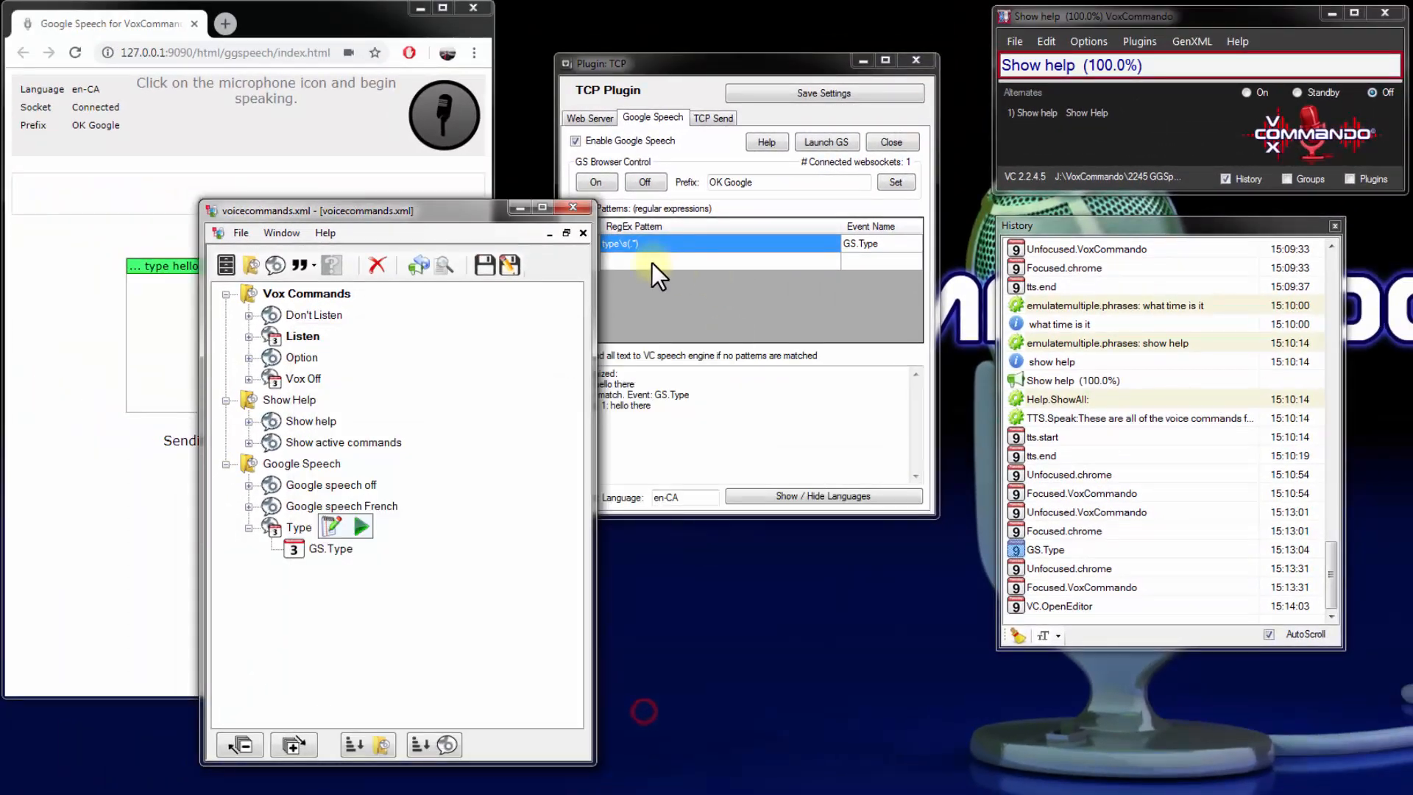
{"action": "left_click", "coordinate": [483, 262]}
{"action": "left_click", "coordinate": [573, 207]}
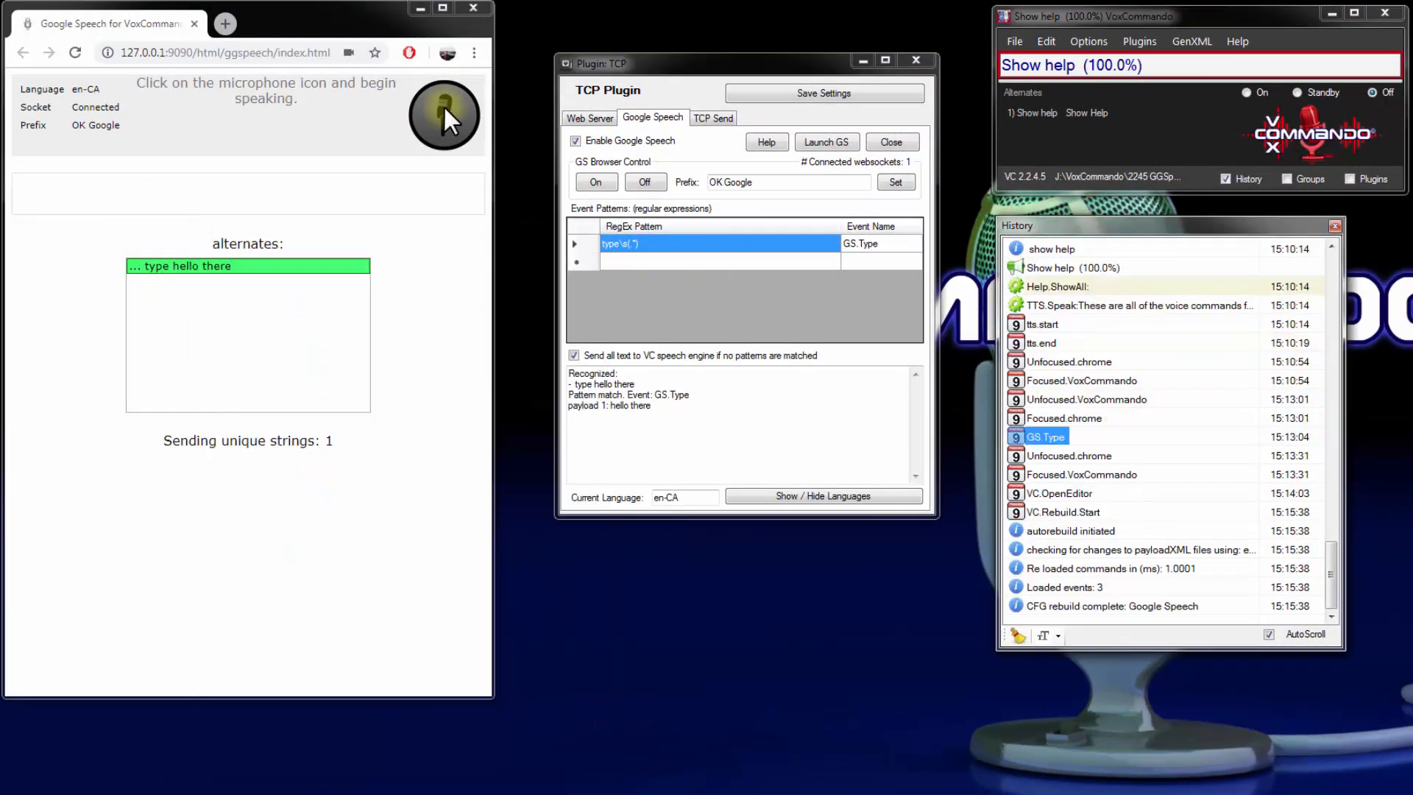
Open Notepad and place its window clear of the microphone control on the Google Speech page
{"action": "key", "text": "super"}
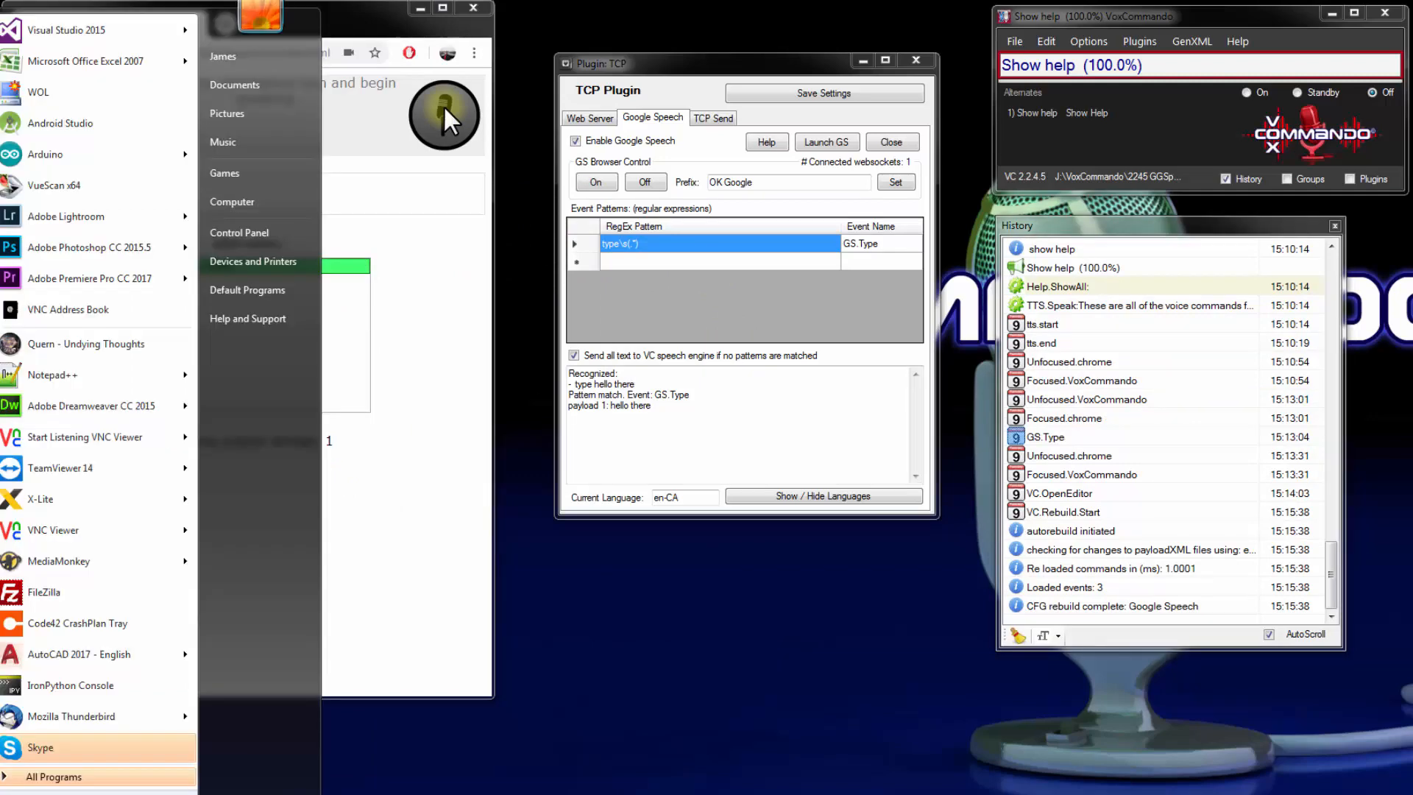
{"action": "type", "text": "notepad"}
{"action": "key", "text": "Return"}
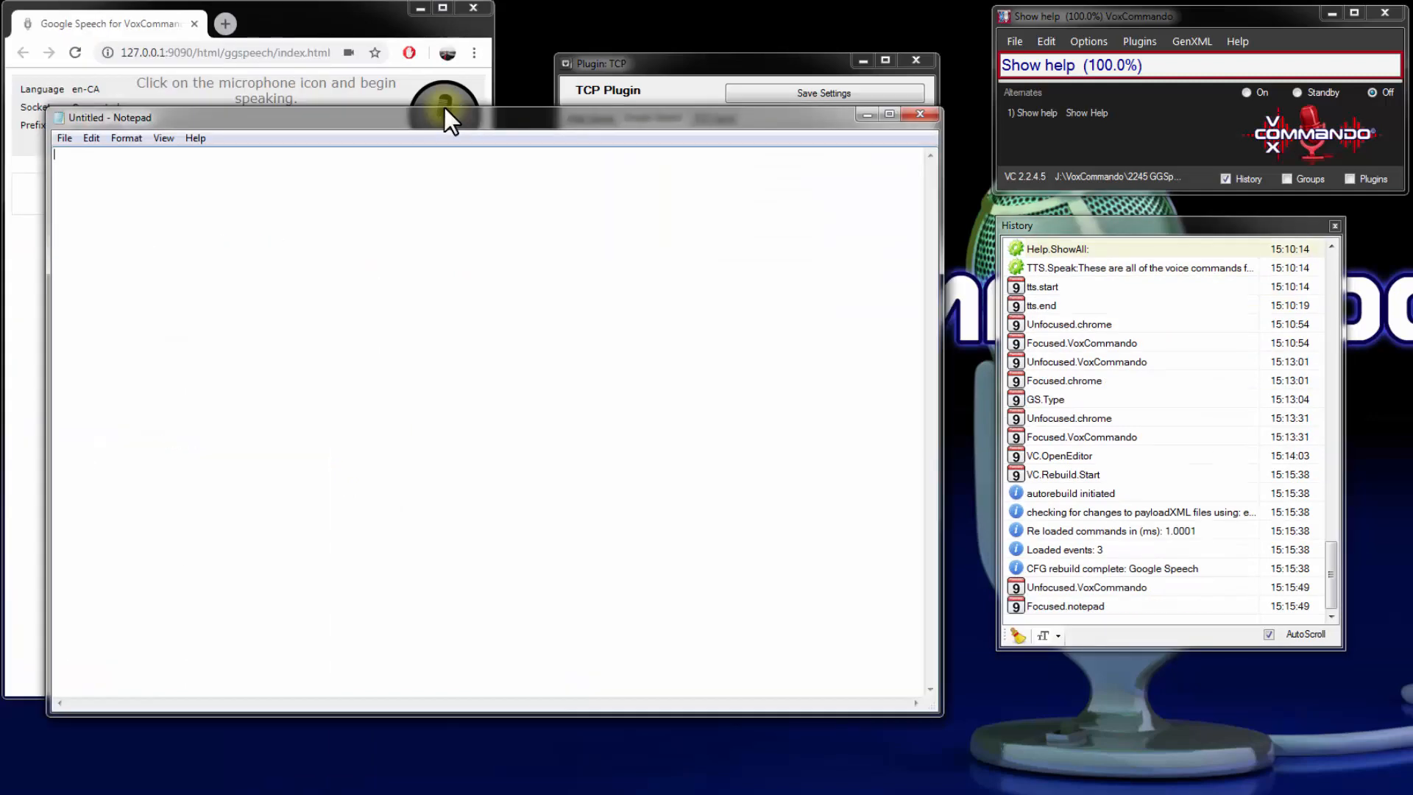
{"action": "left_click_drag", "start_coordinate": [471, 119], "coordinate": [787, 174]}
Test the Type command by dictating into Notepad through Google Speech, stop listening, and close Notepad without saving
{"action": "left_click", "coordinate": [439, 116]}
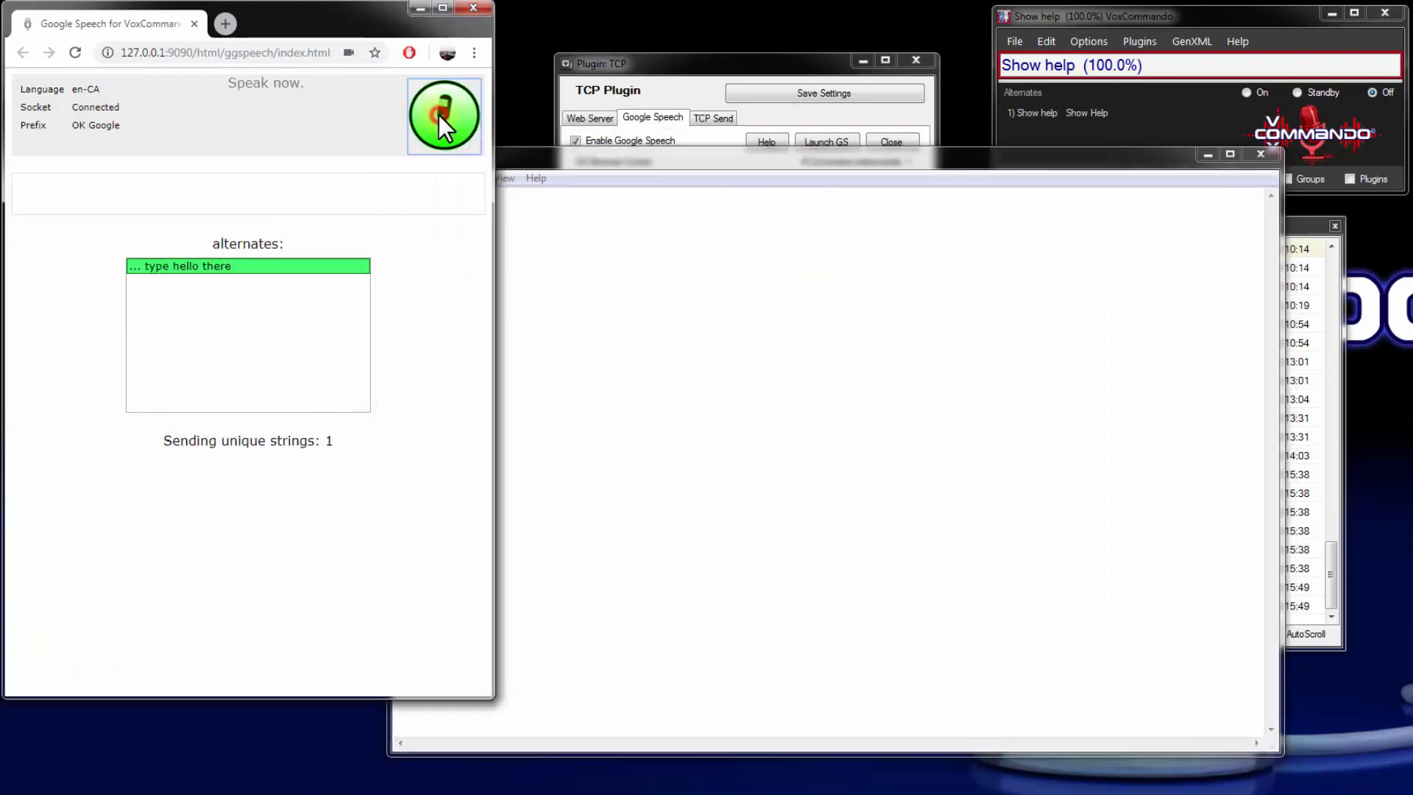
{"action": "left_click", "coordinate": [536, 197]}
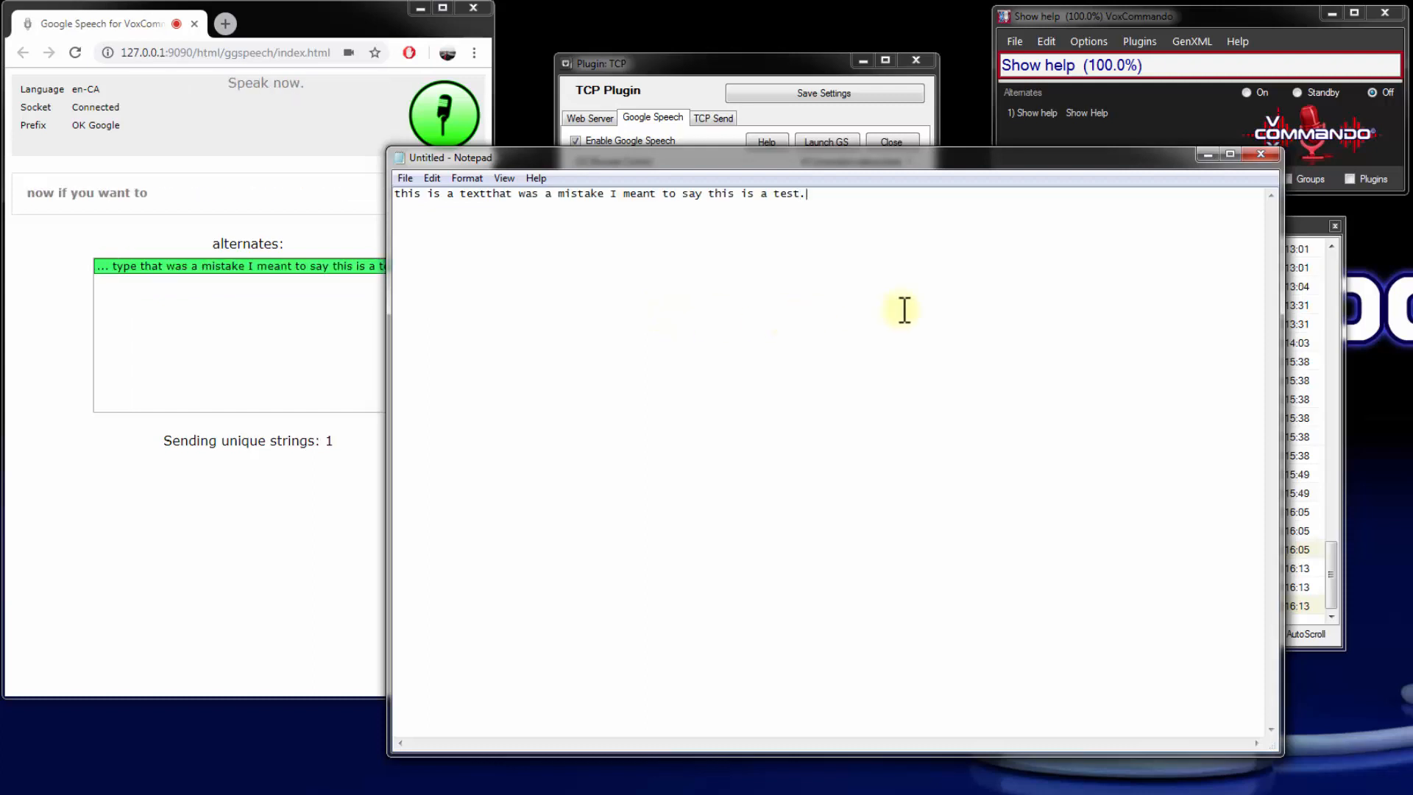
{"action": "left_click", "coordinate": [453, 110]}
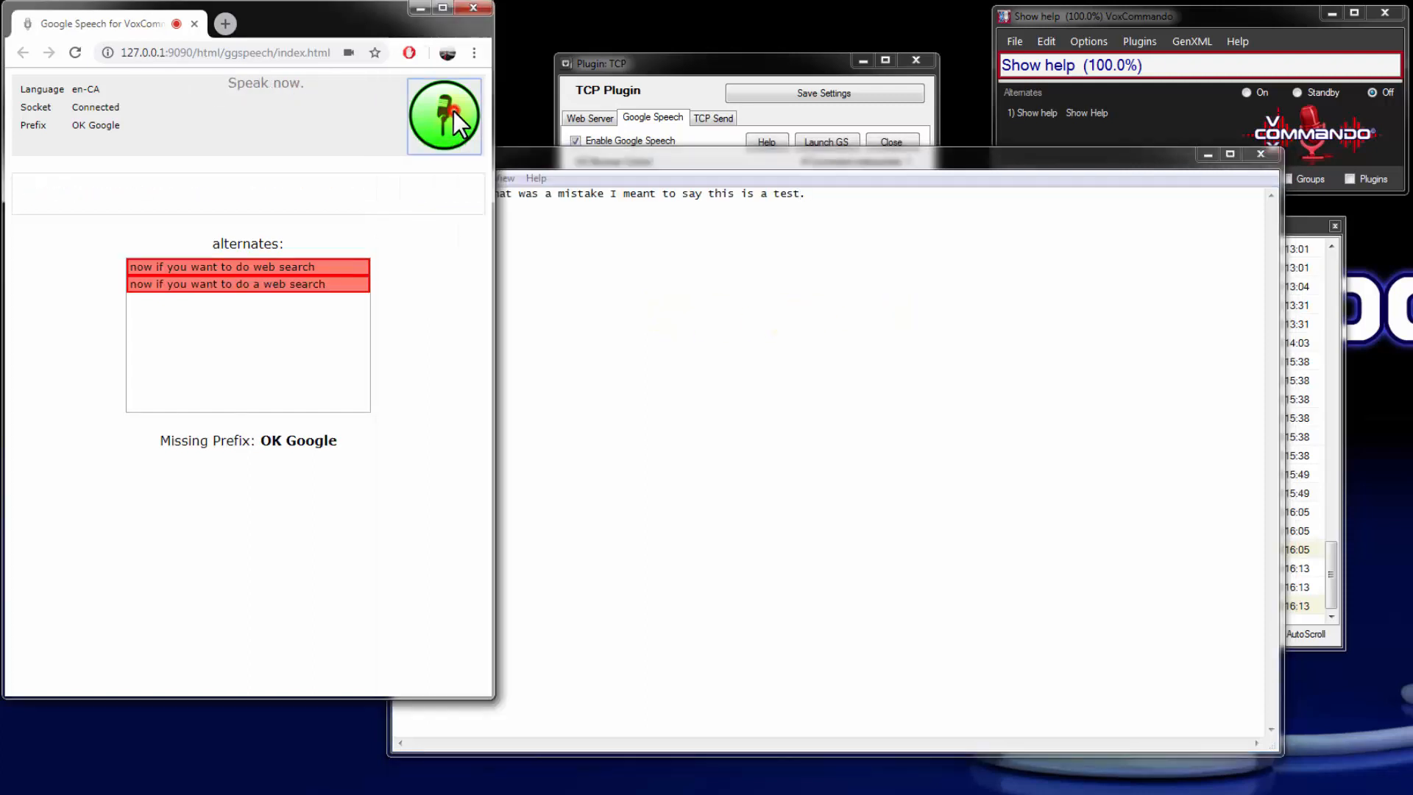
{"action": "left_click", "coordinate": [1261, 154]}
{"action": "left_click", "coordinate": [801, 416]}
Add the RegEx pattern search\sfor\s(.*) as a new row in the TCP plugin's event patterns
{"action": "left_click", "coordinate": [646, 263]}
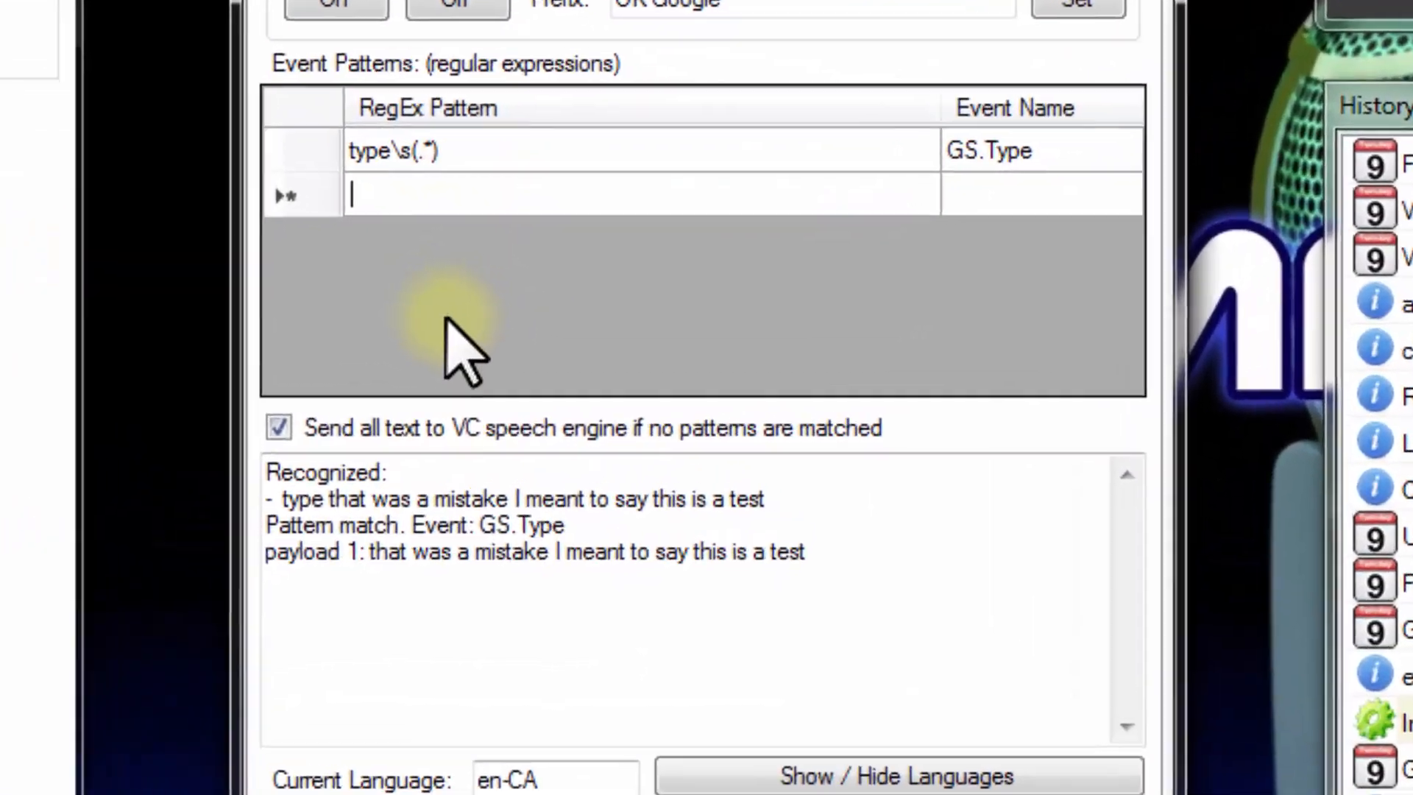
{"action": "type", "text": "arch"}
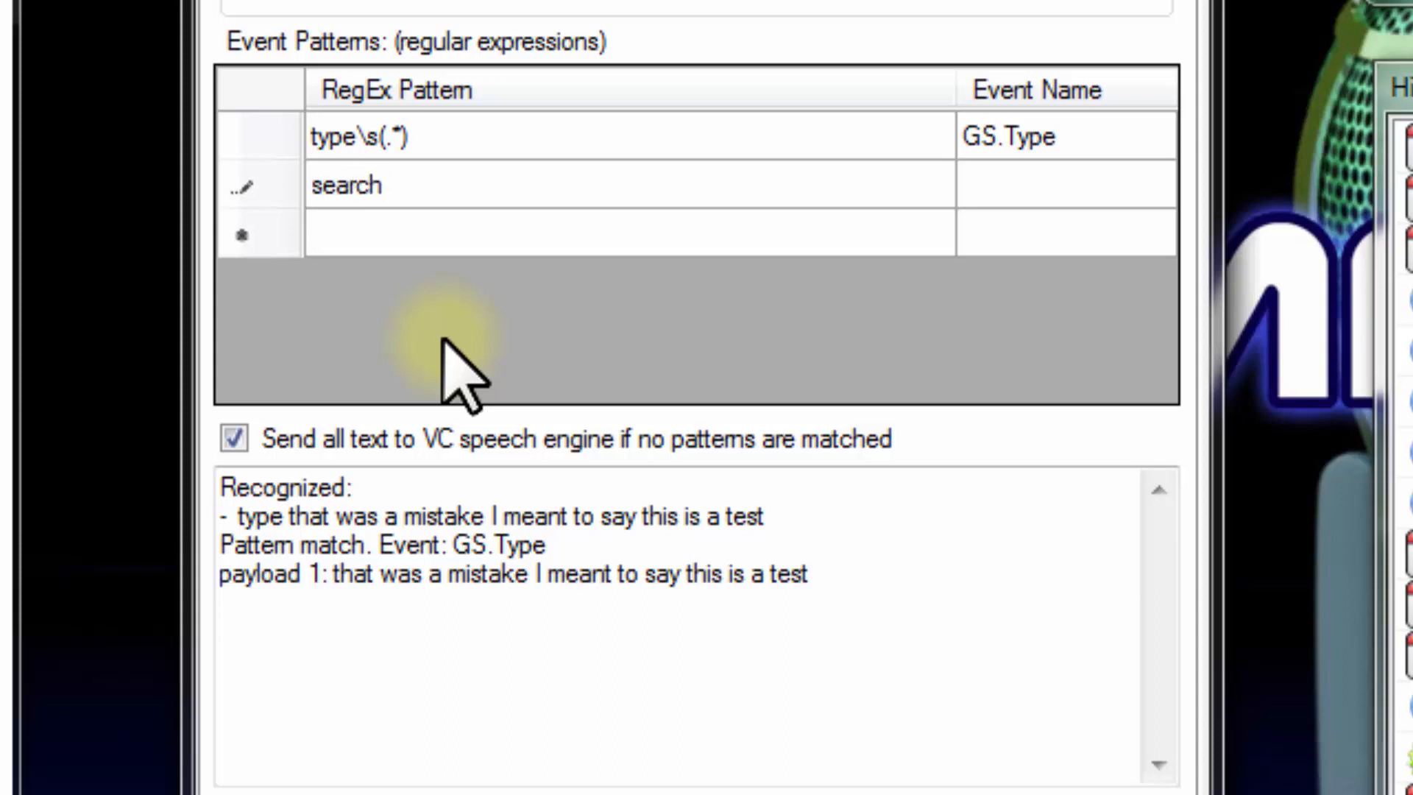
{"action": "type", "text": "\\sfor\\s(."}
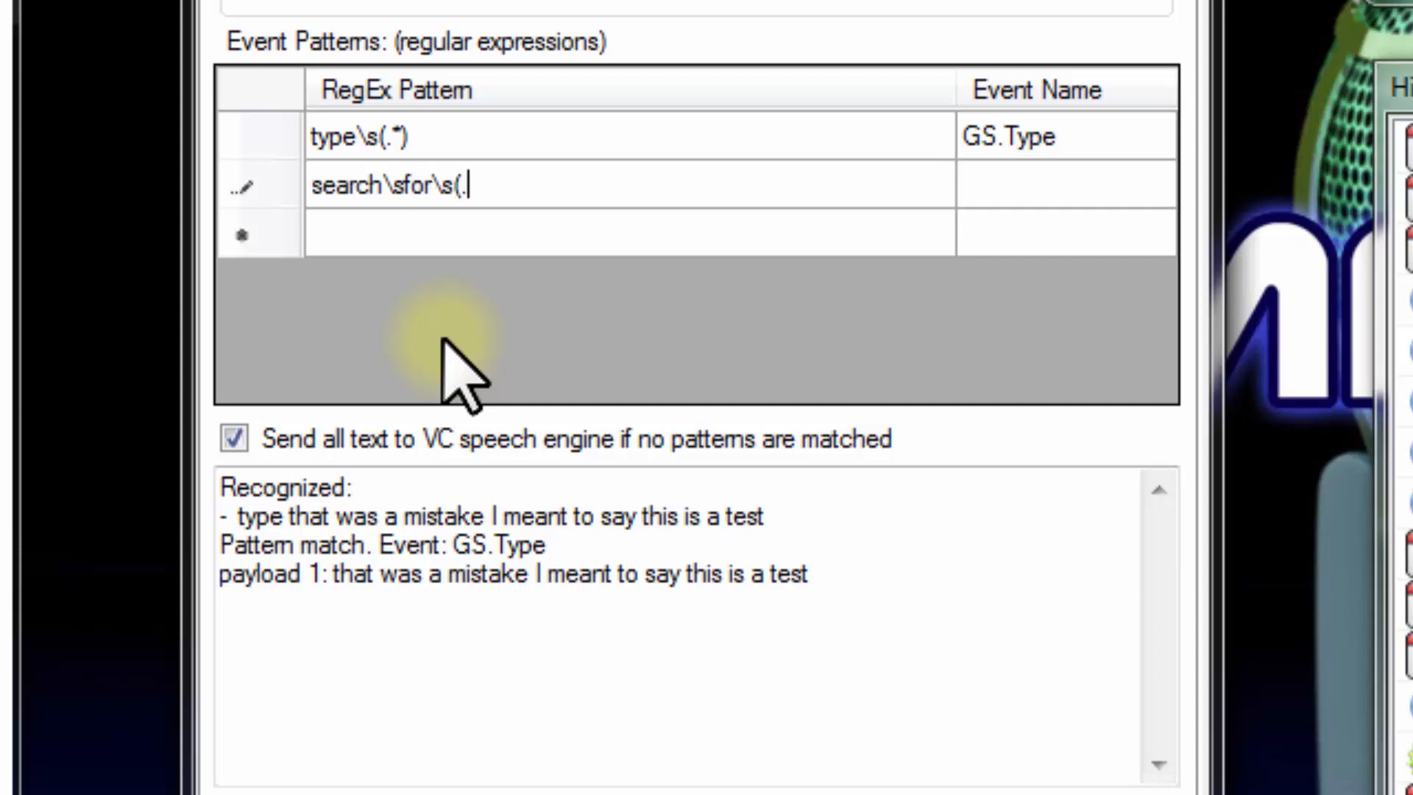
{"action": "type", "text": "*)"}
Name the search pattern's event GS.Search and save the TCP plugin settings
{"action": "left_click", "coordinate": [1008, 139]}
{"action": "left_click", "coordinate": [1023, 186]}
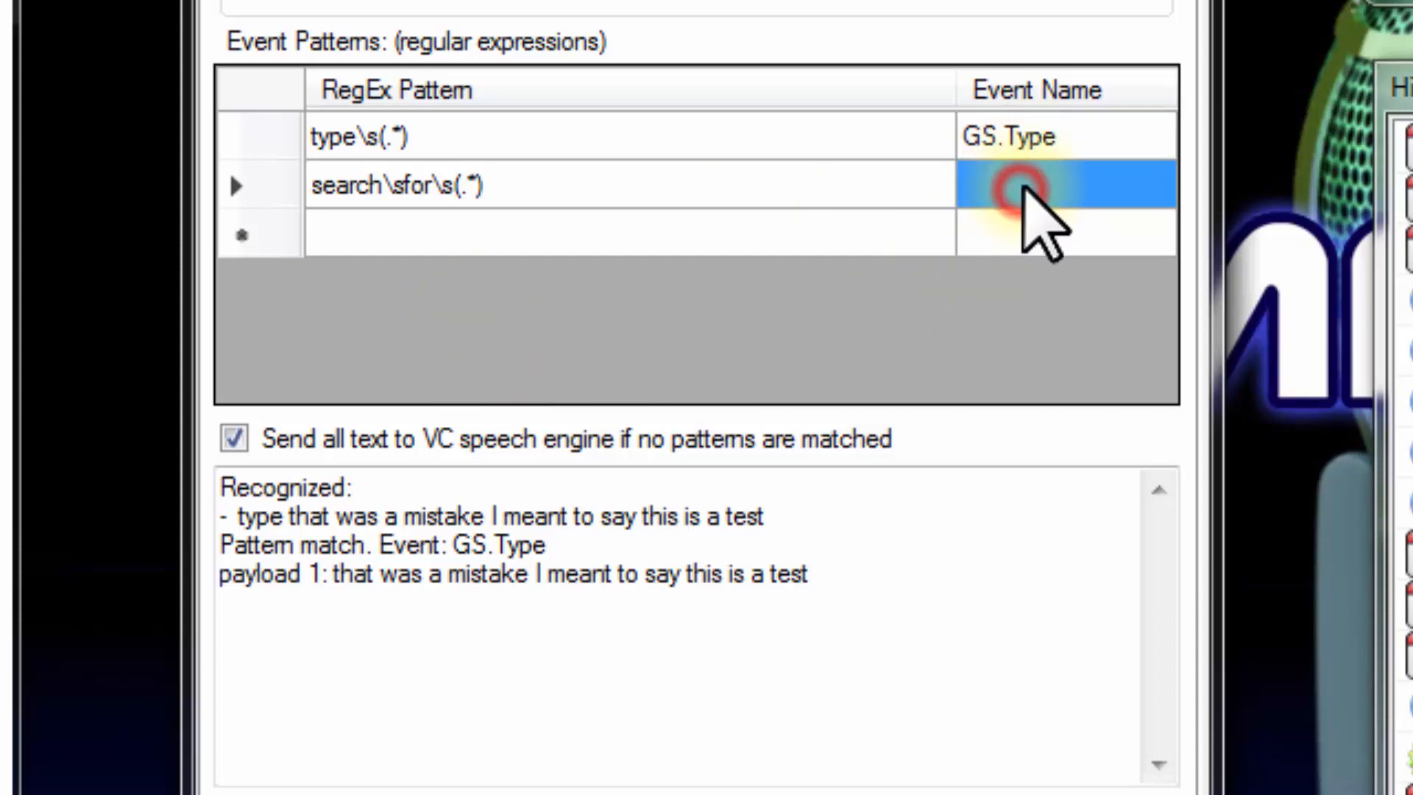
{"action": "left_click", "coordinate": [1024, 185]}
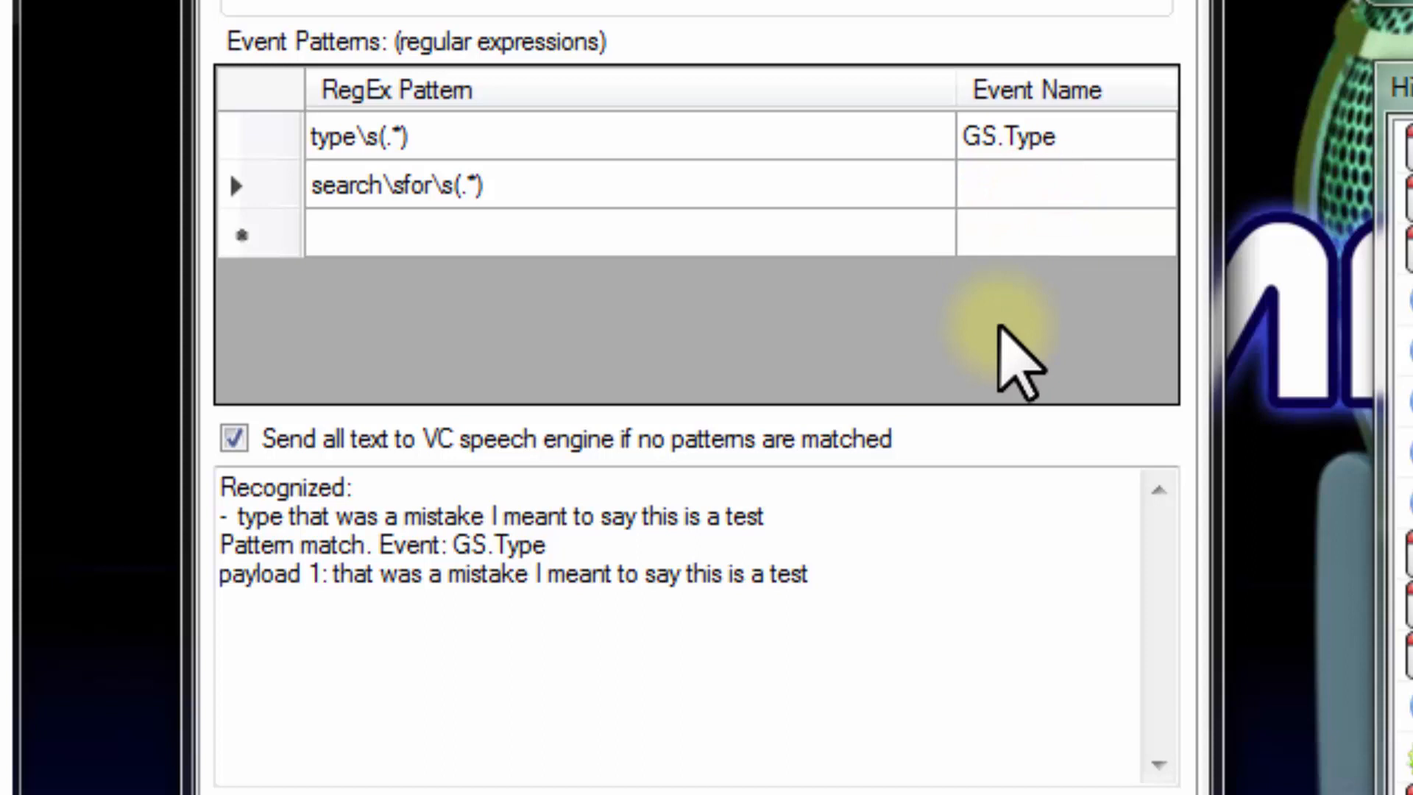
{"action": "type", "text": "GS.Search"}
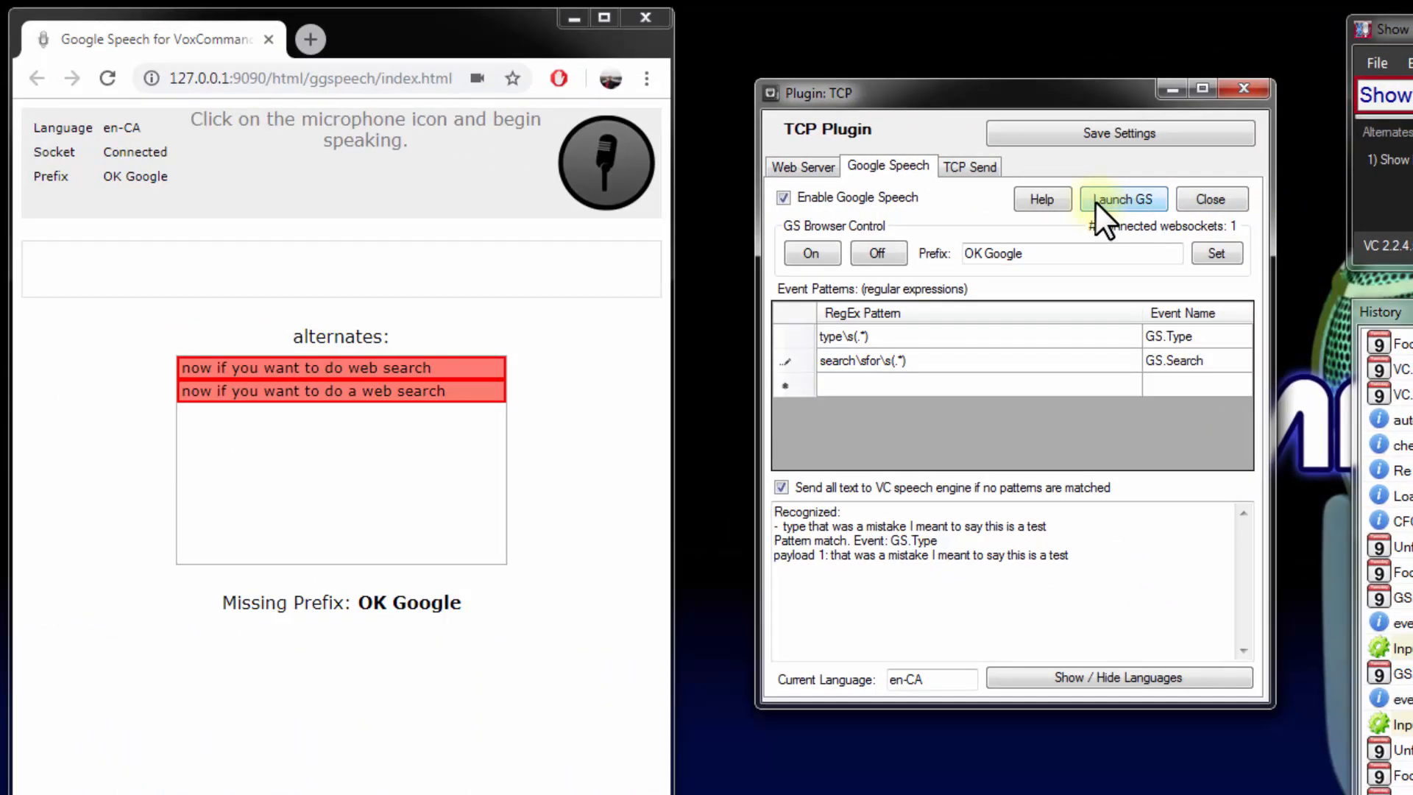
{"action": "left_click", "coordinate": [1063, 131]}
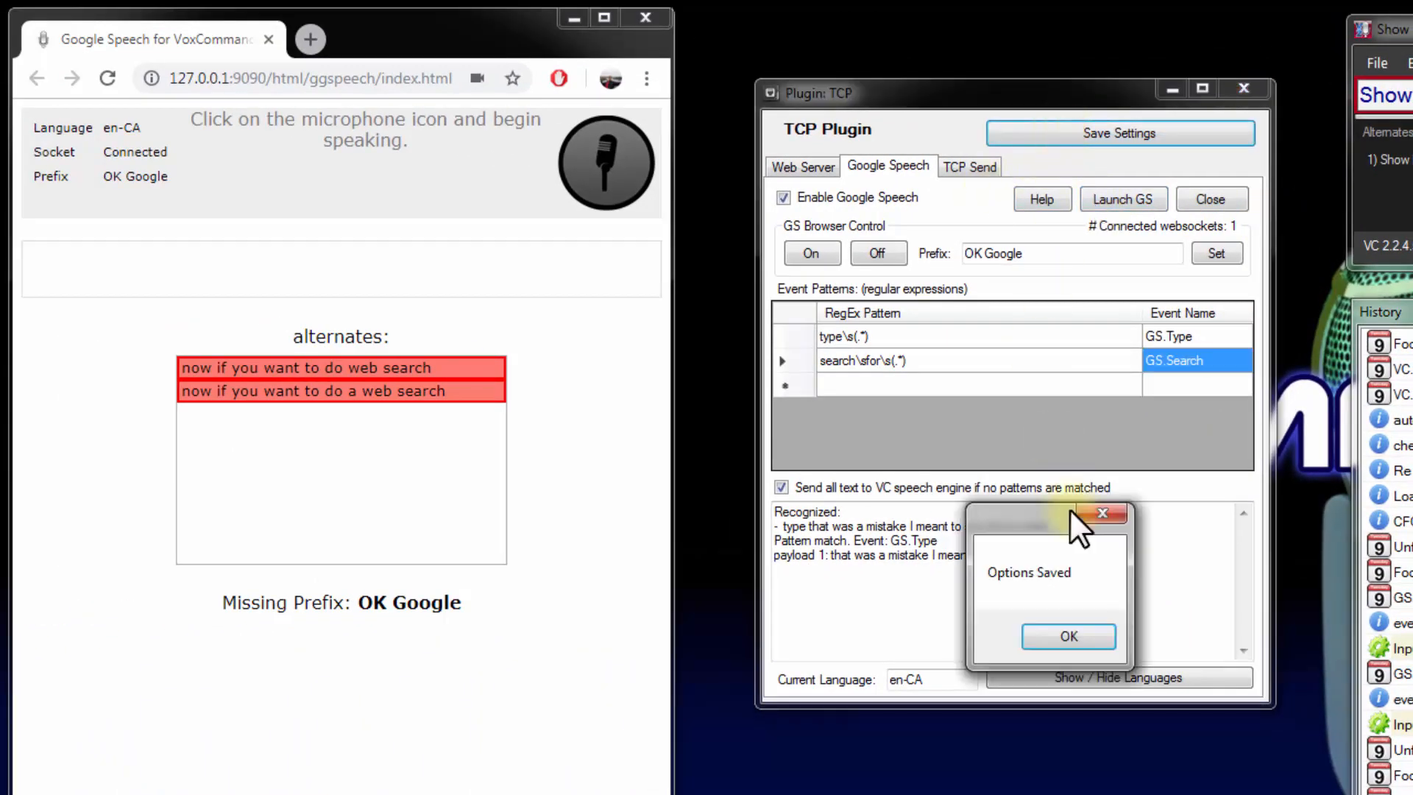
{"action": "left_click", "coordinate": [1069, 636]}
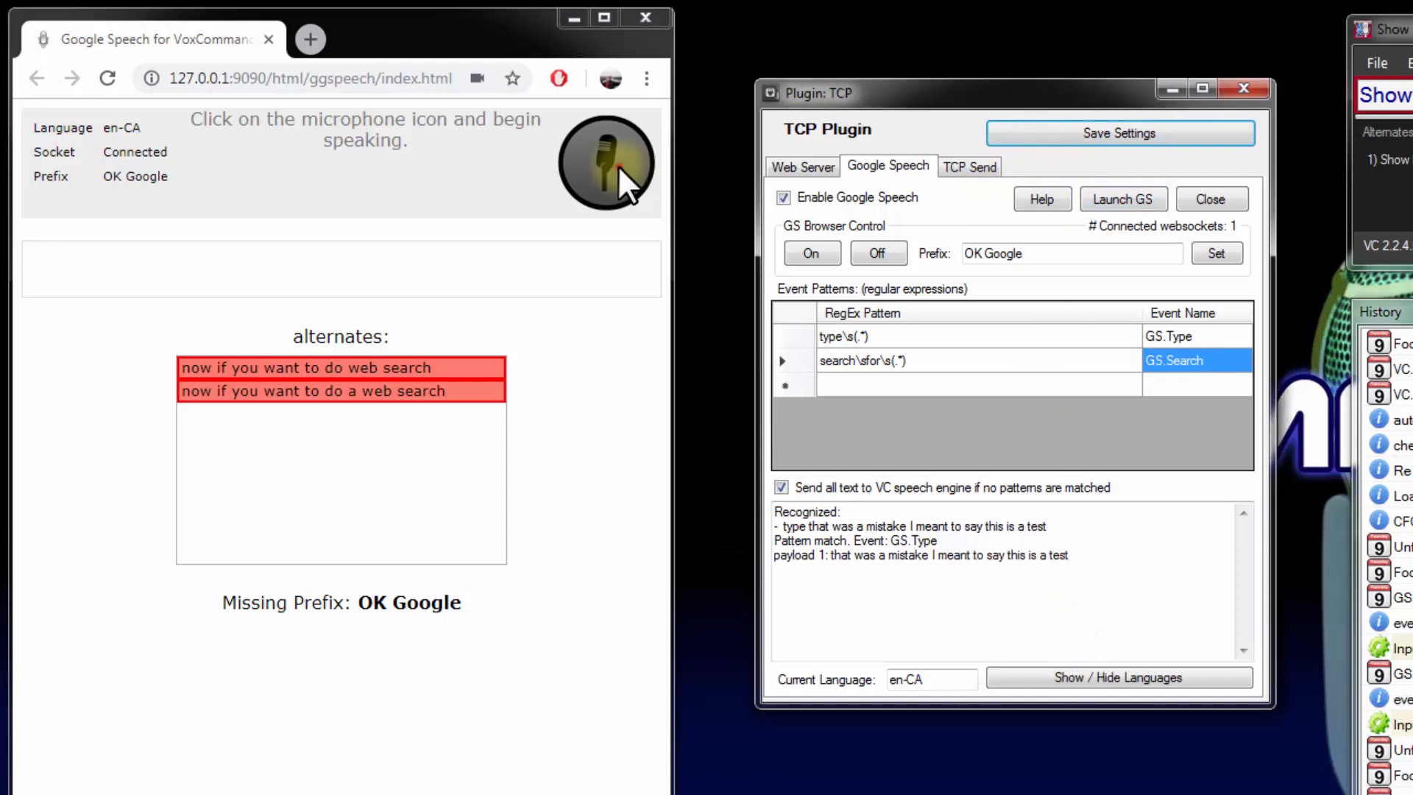
Start Google Speech listening, speak the prefix followed by "search for adorable kittens", and stop listening
{"action": "left_click", "coordinate": [616, 165]}
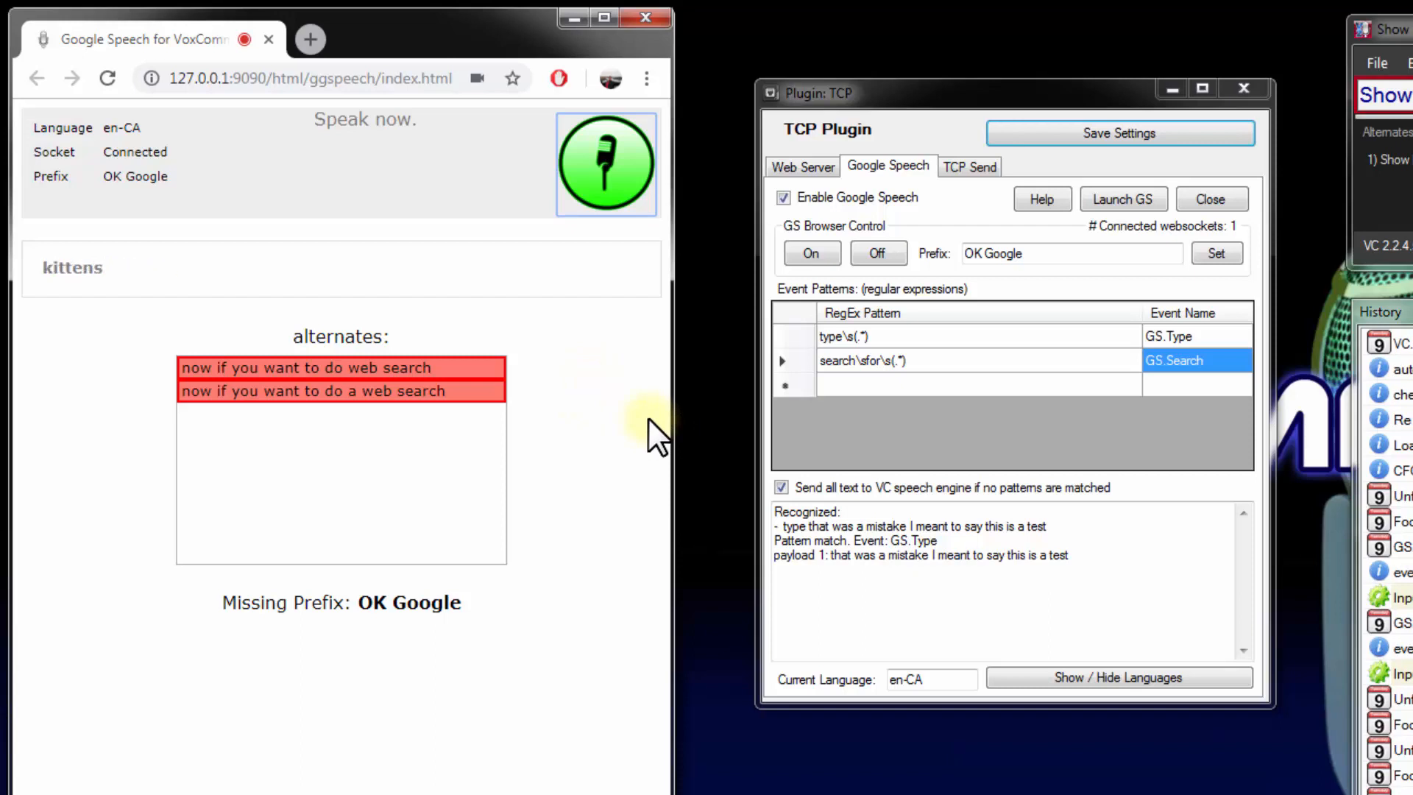
{"action": "left_click", "coordinate": [593, 153]}
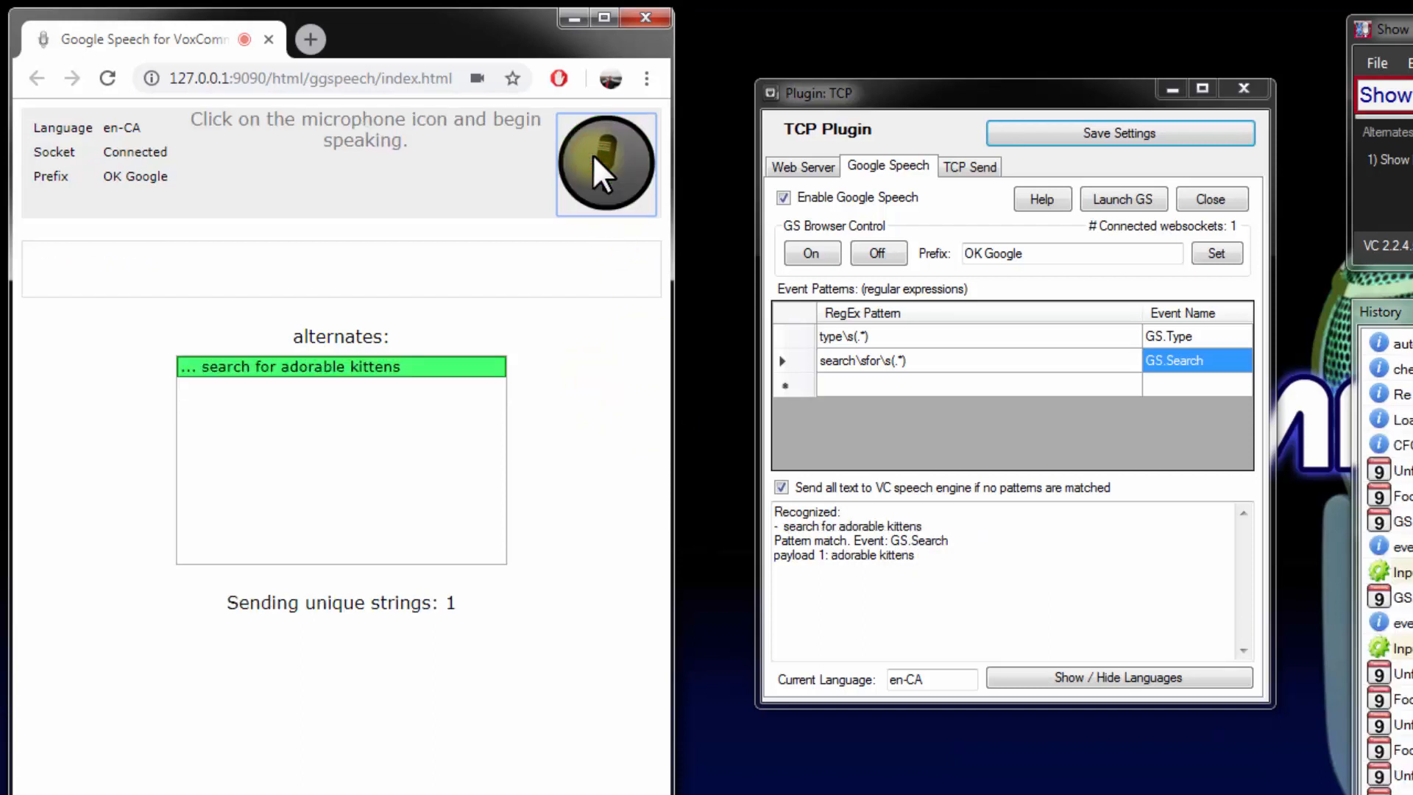
{"action": "left_click", "coordinate": [577, 18]}
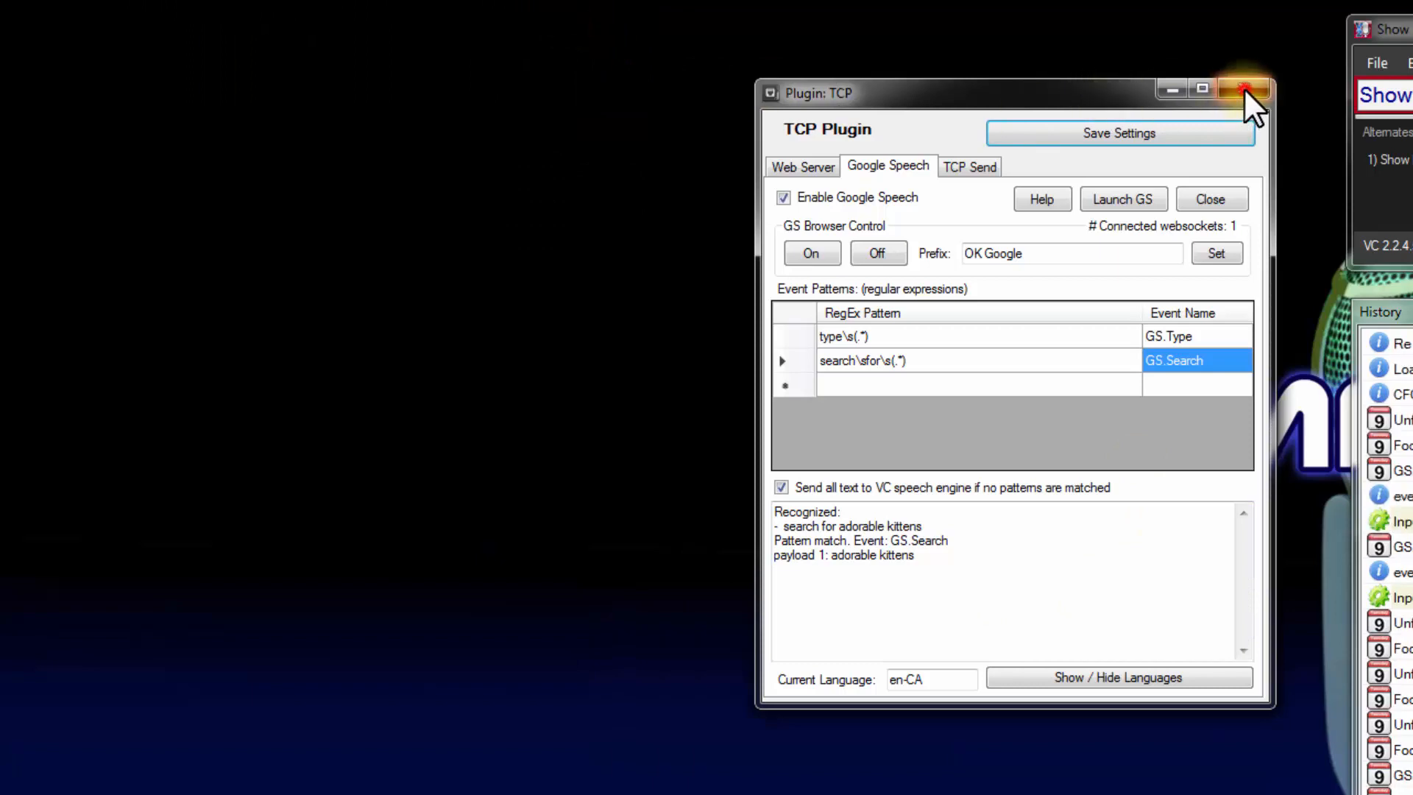
{"action": "left_click", "coordinate": [1243, 88]}
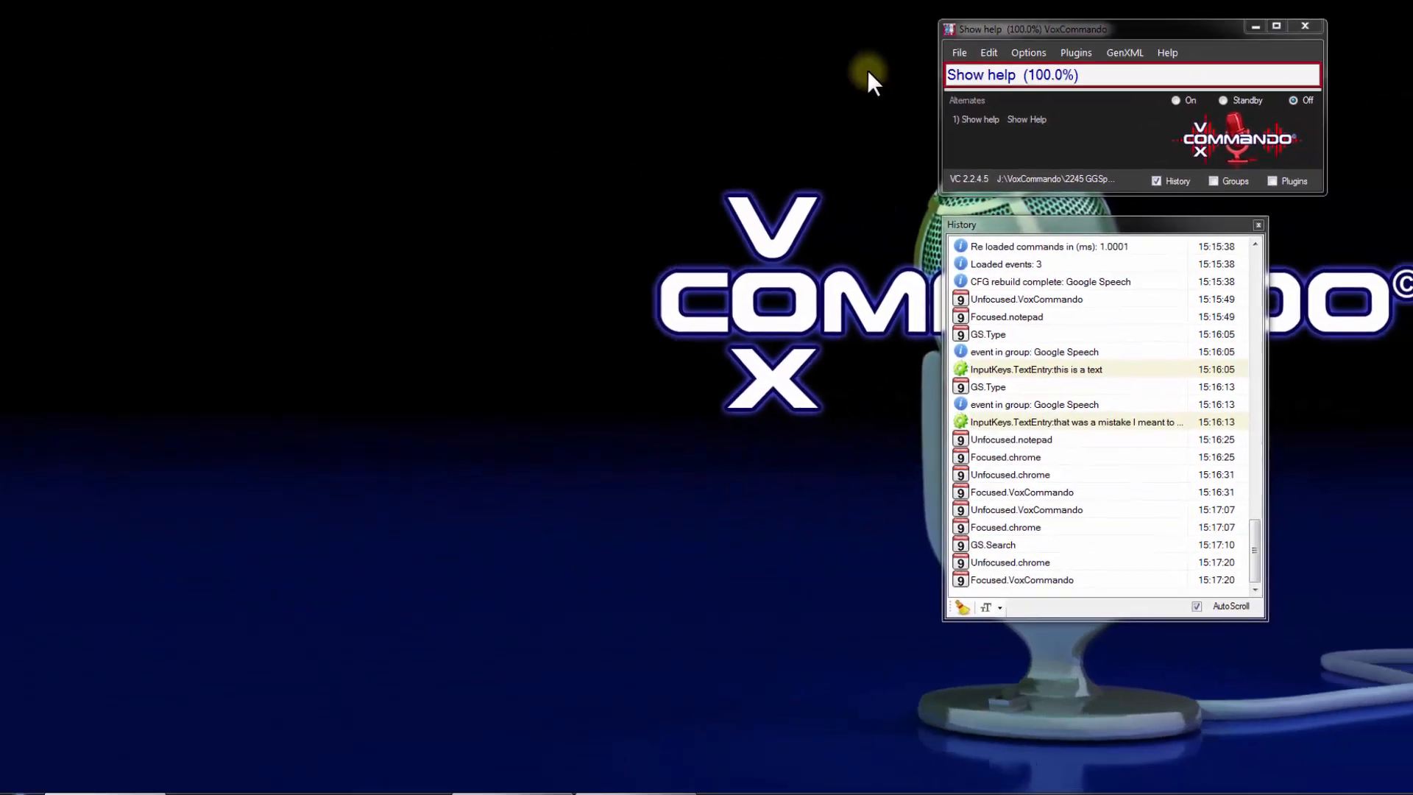
{"action": "mouse_move", "coordinate": [111, 784]}
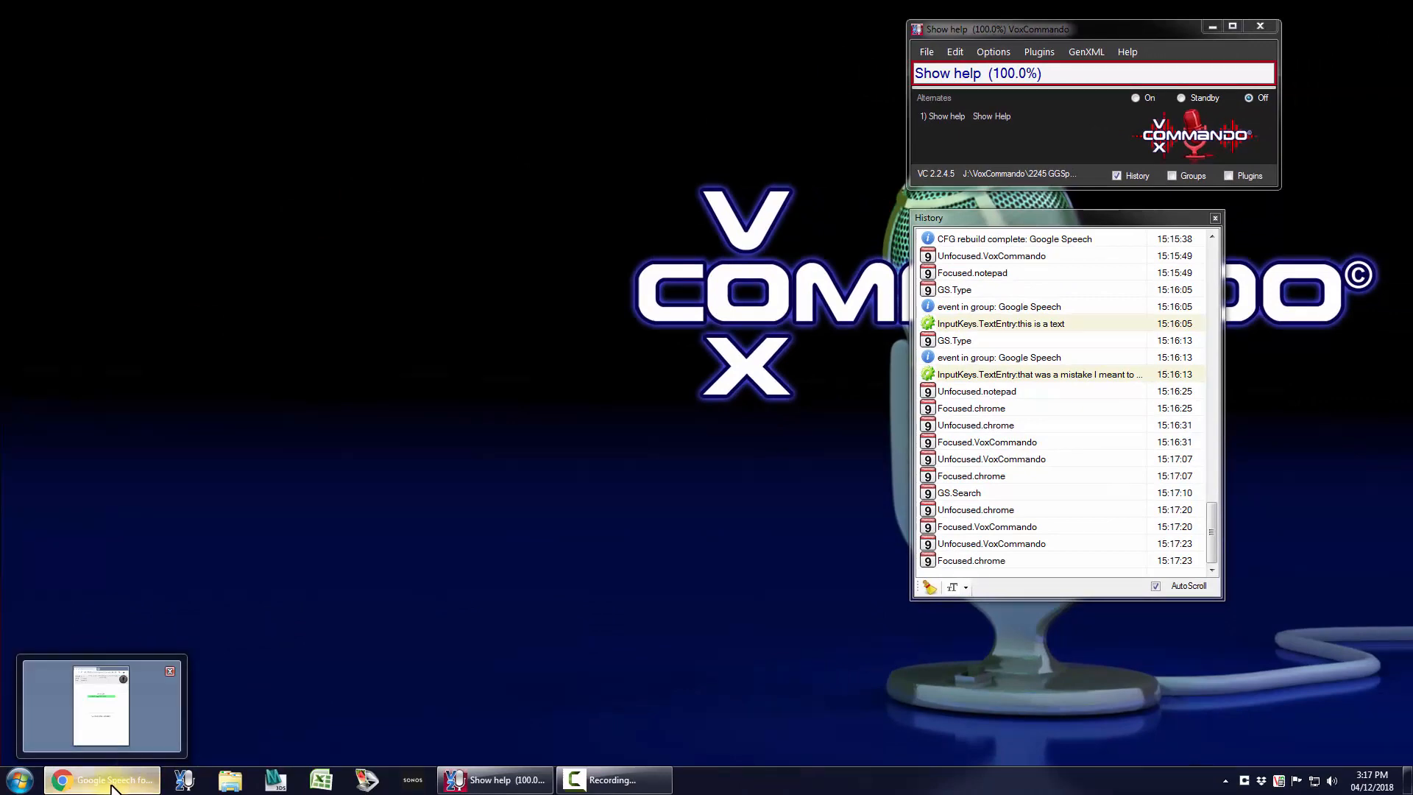
{"action": "left_click", "coordinate": [107, 785]}
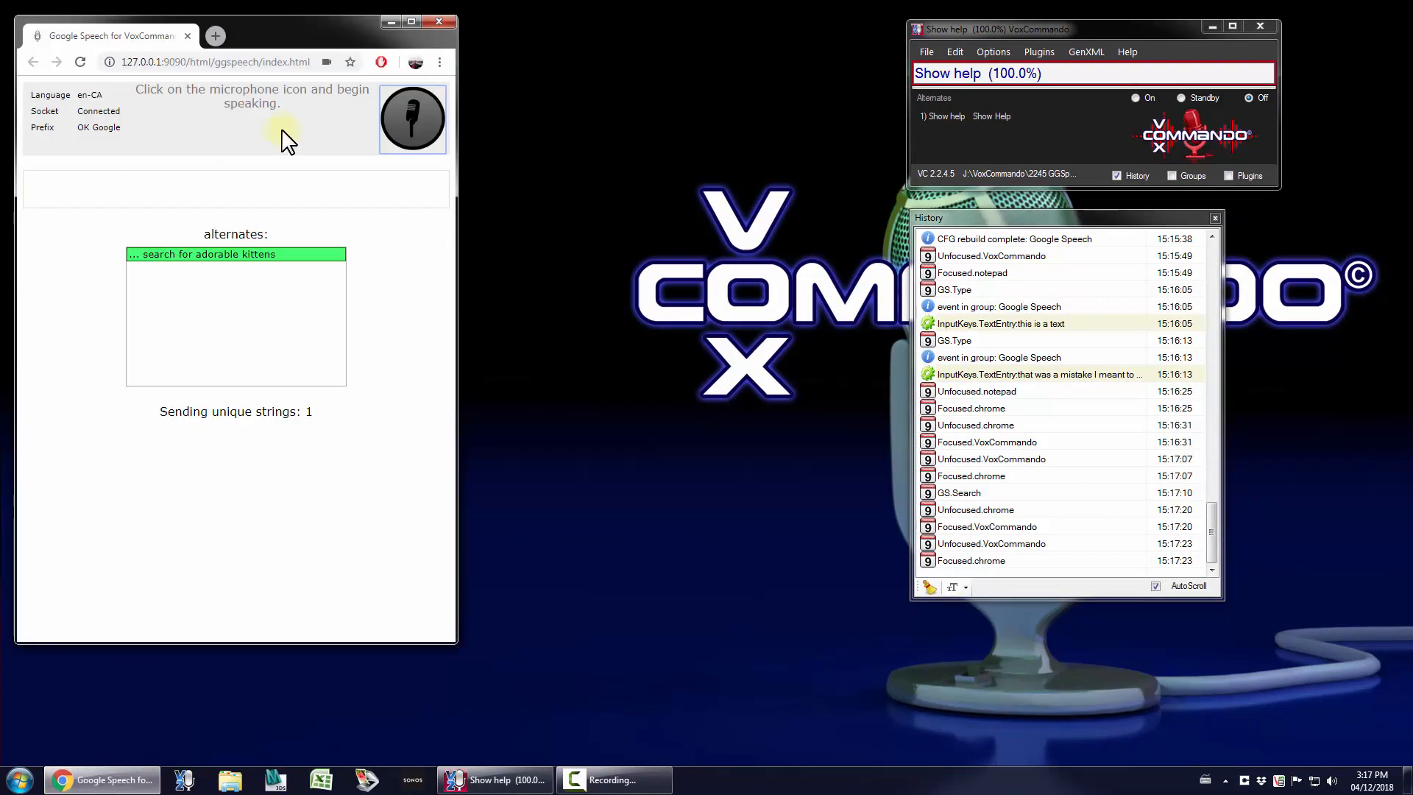
{"action": "left_click", "coordinate": [1037, 50]}
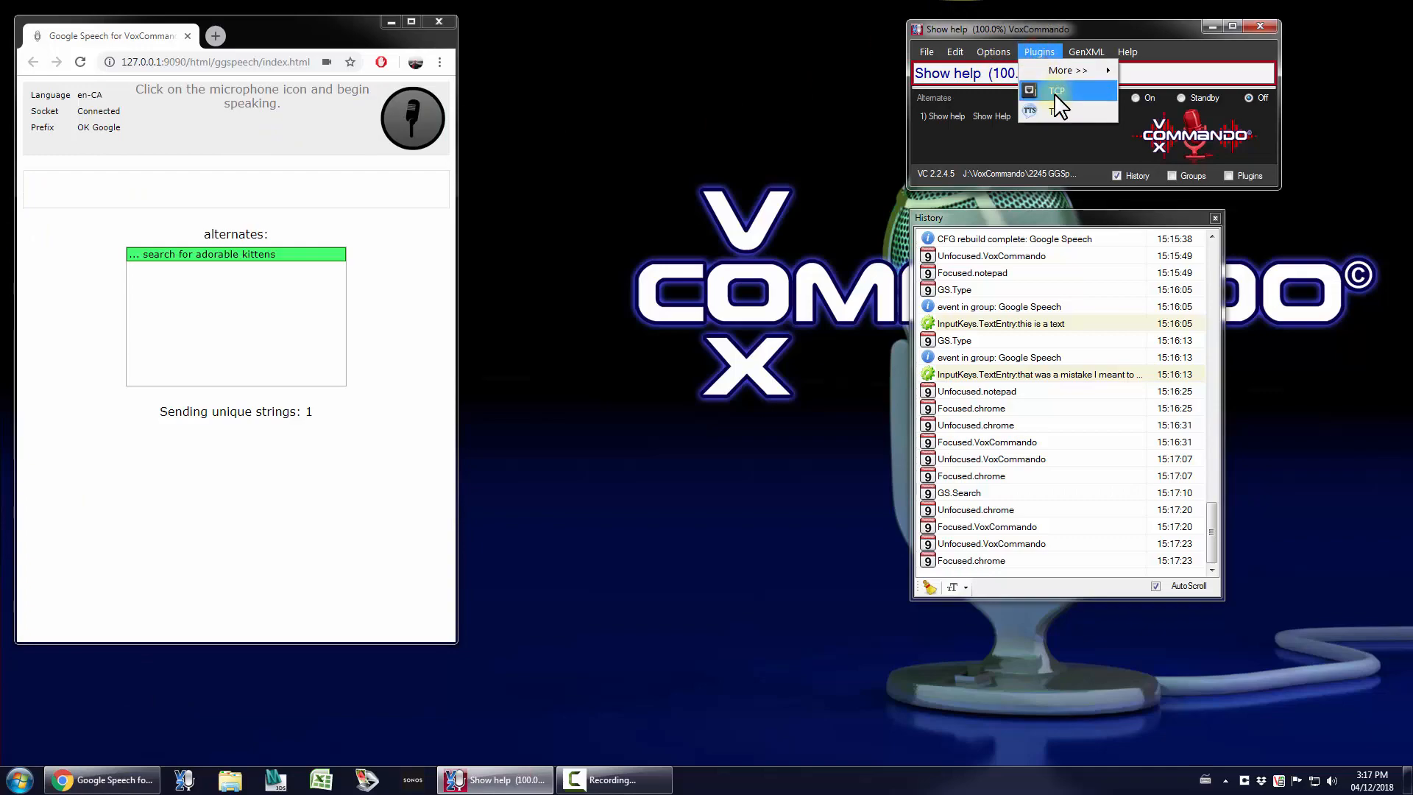
{"action": "left_click", "coordinate": [1054, 92]}
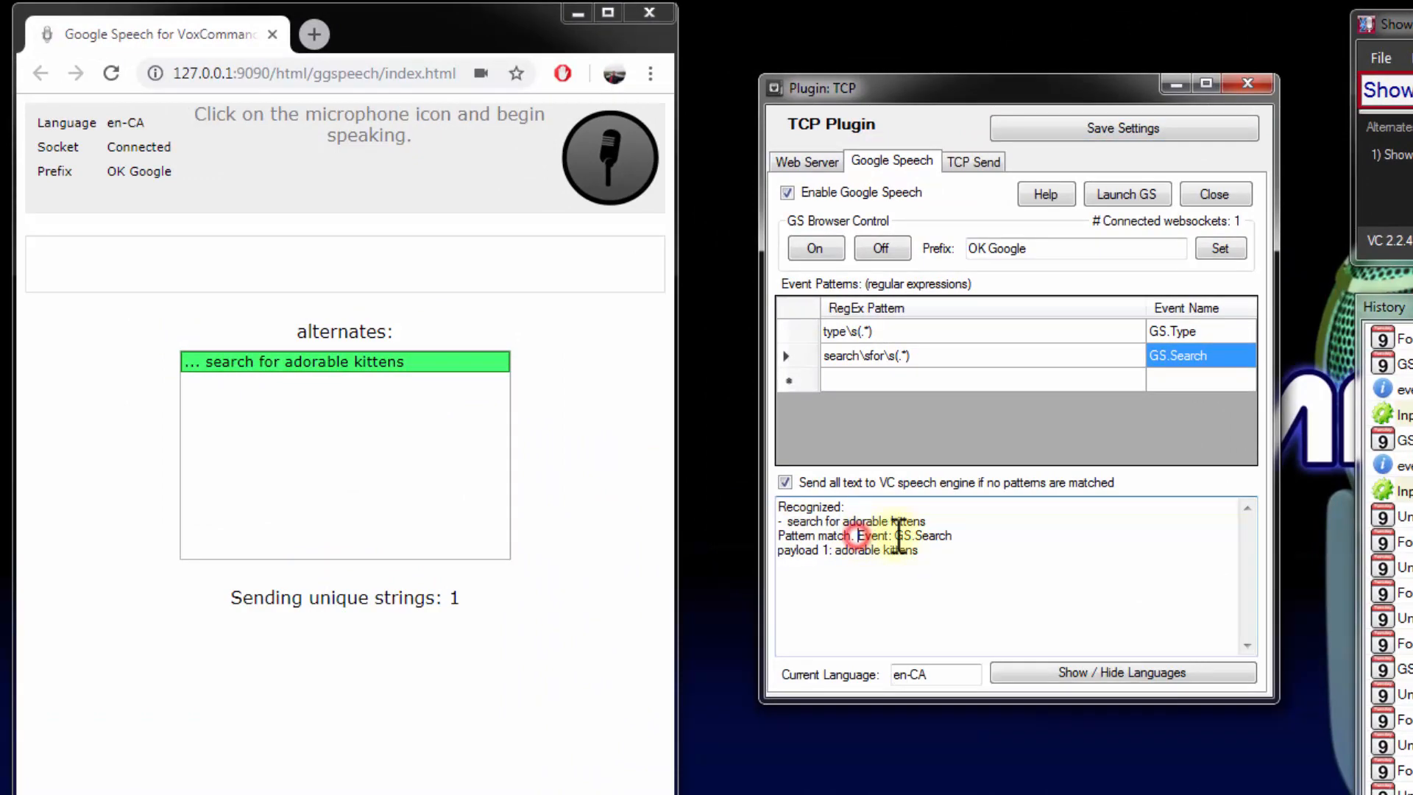
Examine the matched event in the plugin log and the payload of the GS.Search event in the History
{"action": "left_click_drag", "start_coordinate": [892, 536], "coordinate": [957, 535]}
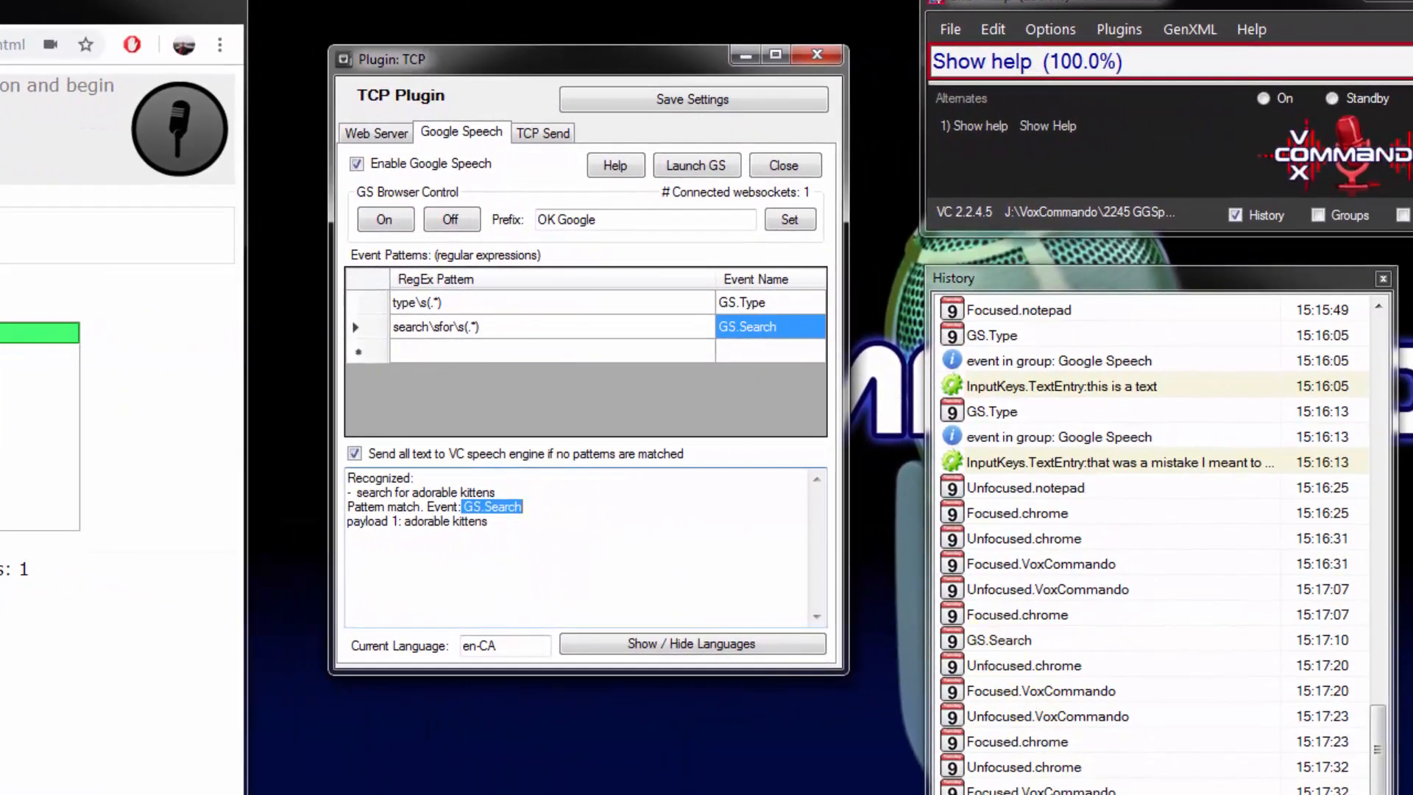
{"action": "left_click", "coordinate": [1039, 672]}
{"action": "mouse_move", "coordinate": [998, 636]}
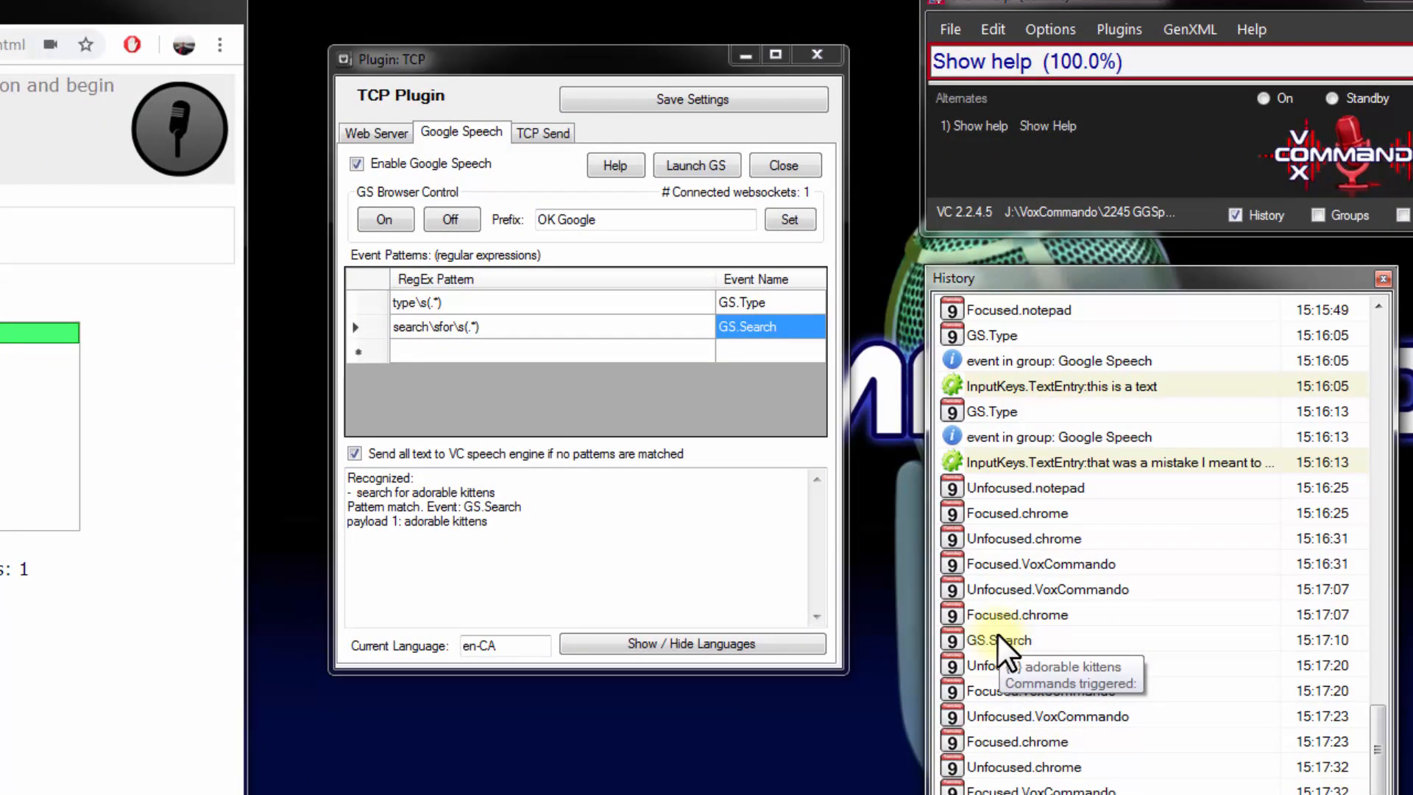
In the voice command editor's Google Speech group, add a Search For {1} command with the GS.Search event and rename Type as Type {1}
{"action": "left_click", "coordinate": [992, 27]}
{"action": "left_click", "coordinate": [138, 190]}
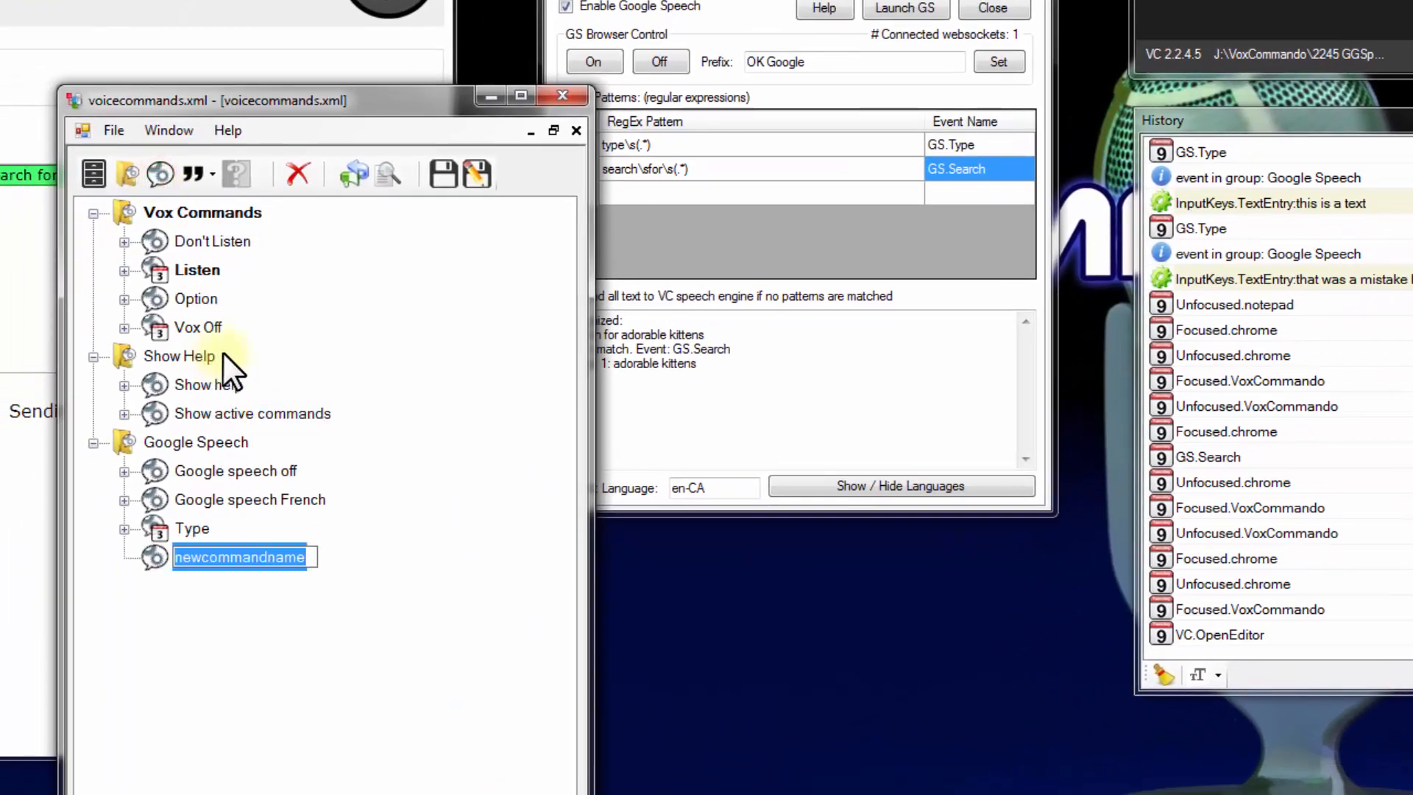
{"action": "type", "text": "Search For"}
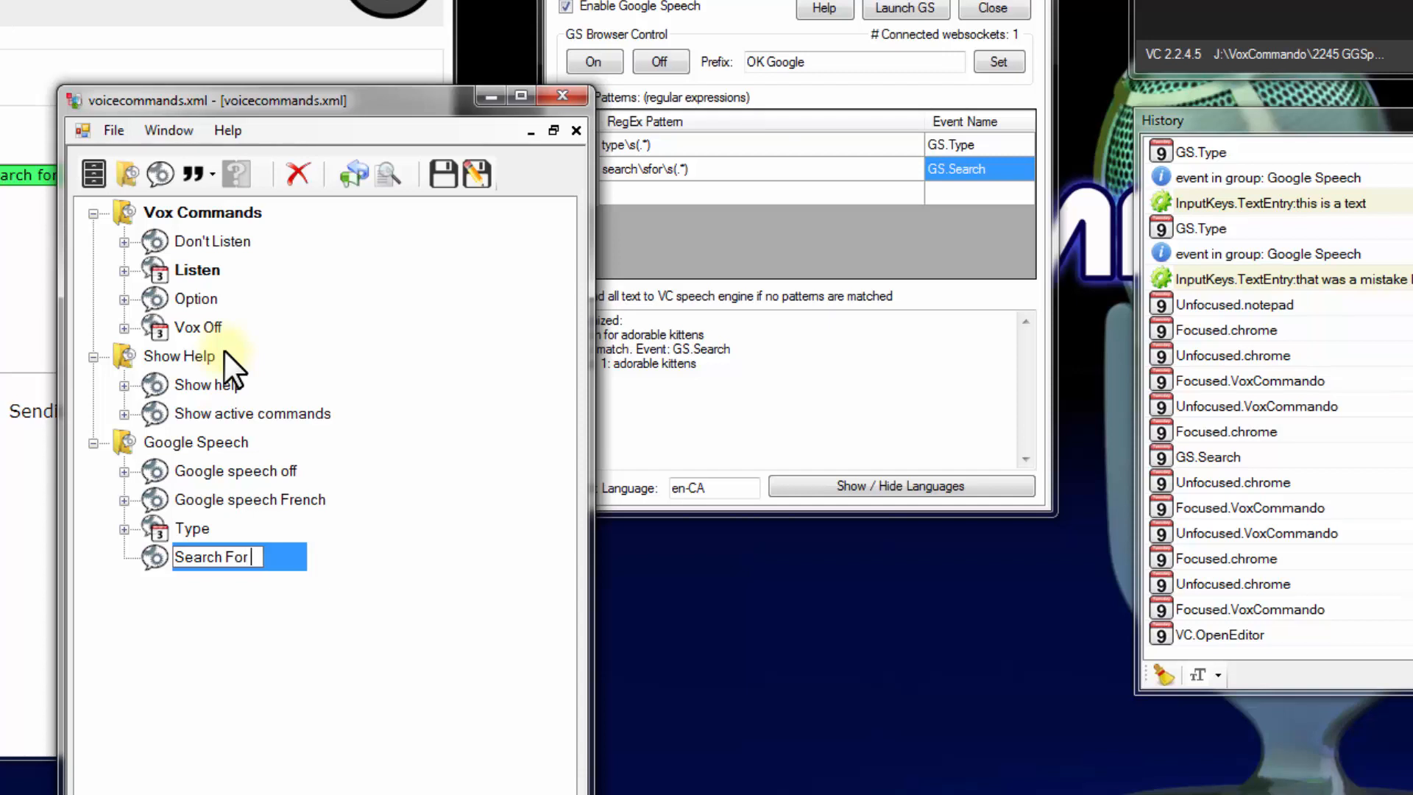
{"action": "type", "text": " {1}"}
{"action": "key", "text": "Return"}
{"action": "left_click_drag", "start_coordinate": [1208, 457], "coordinate": [205, 559]}
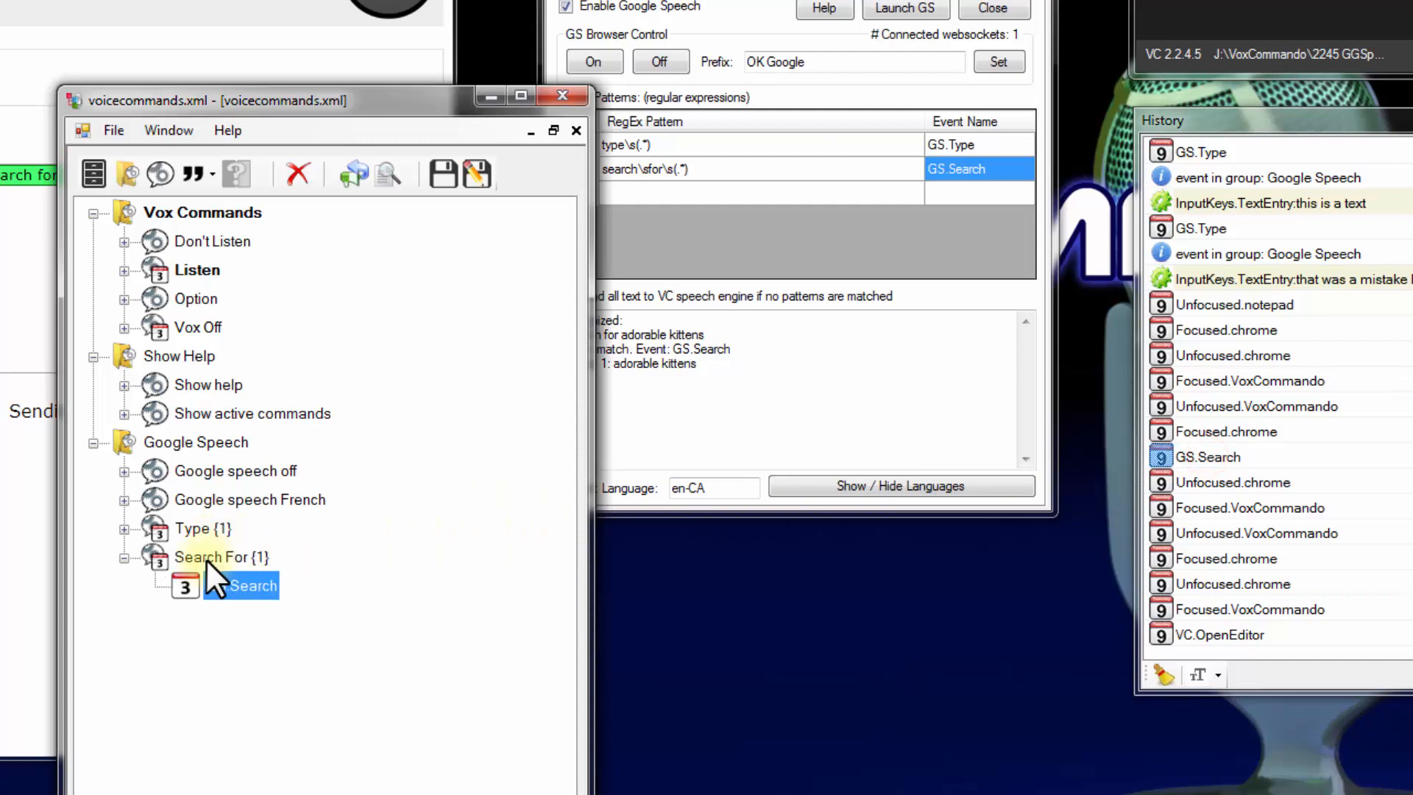
Edit the Search For {1} command in the Logical Command Builder, adding a Launch.OpenURL action and selecting its URL parameter for entry
{"action": "left_click", "coordinate": [296, 549]}
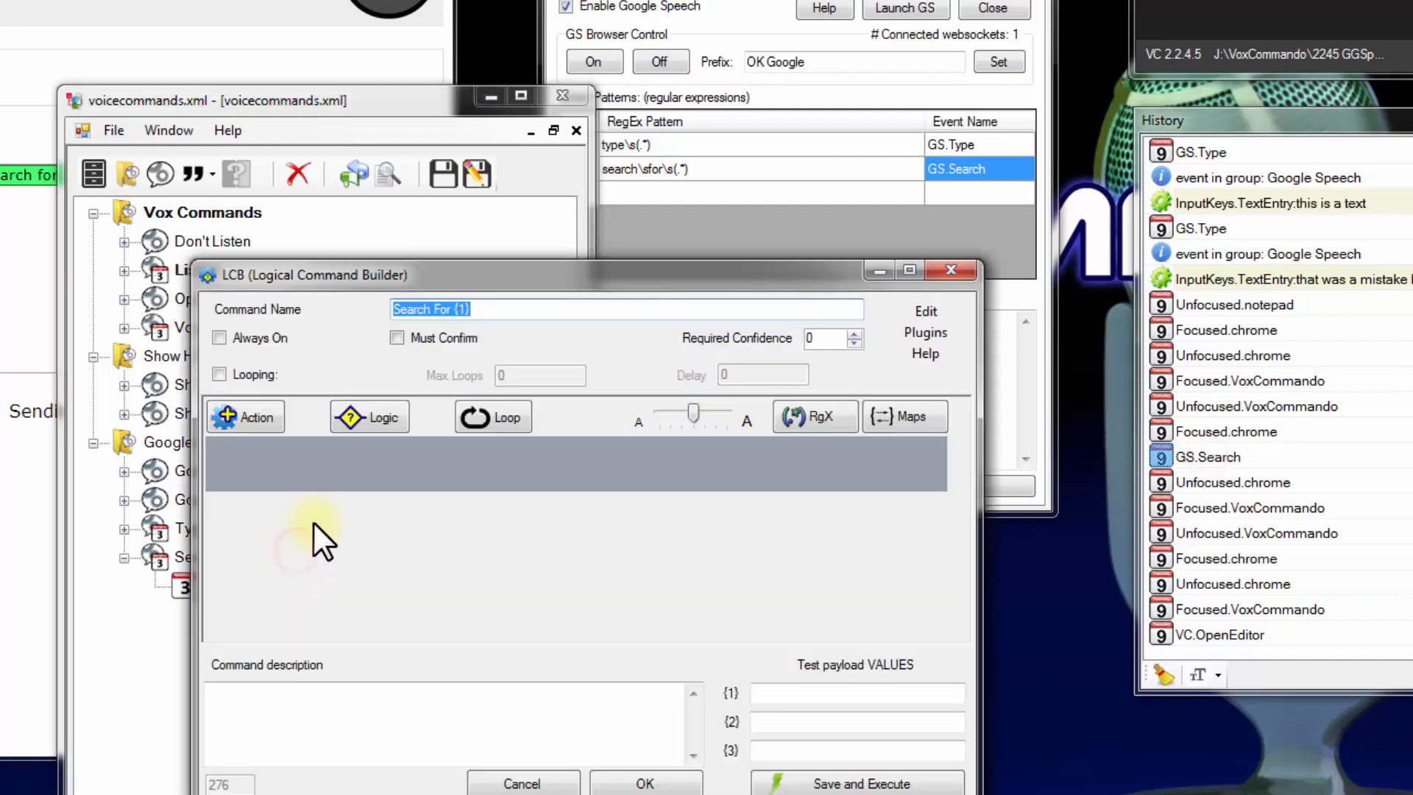
{"action": "left_click", "coordinate": [317, 453]}
{"action": "type", "text": "lau"}
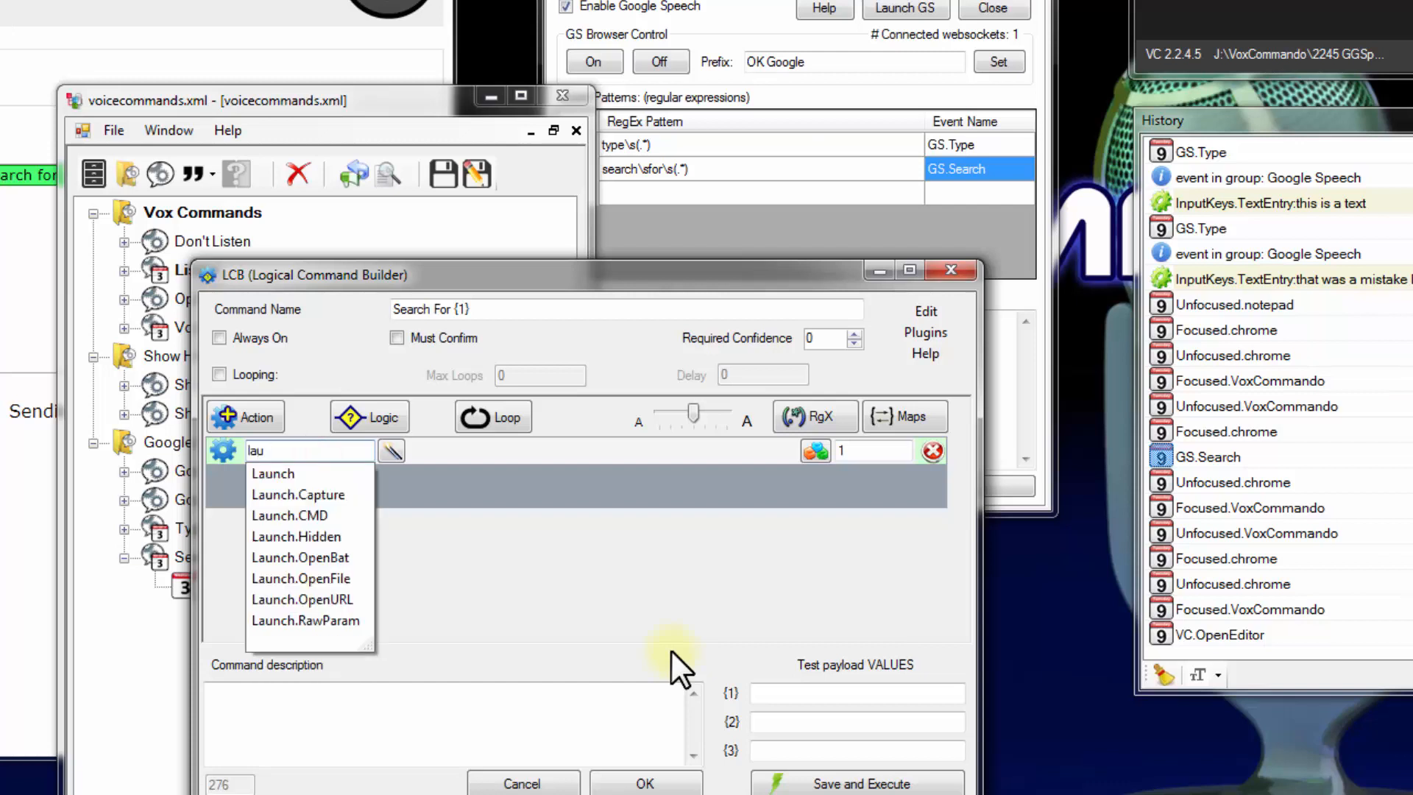
{"action": "key", "text": "Down"}
{"action": "key", "text": "Down"}
{"action": "key", "text": "Down"}
{"action": "key", "text": "Down"}
{"action": "key", "text": "Down"}
{"action": "key", "text": "Down"}
{"action": "key", "text": "Down"}
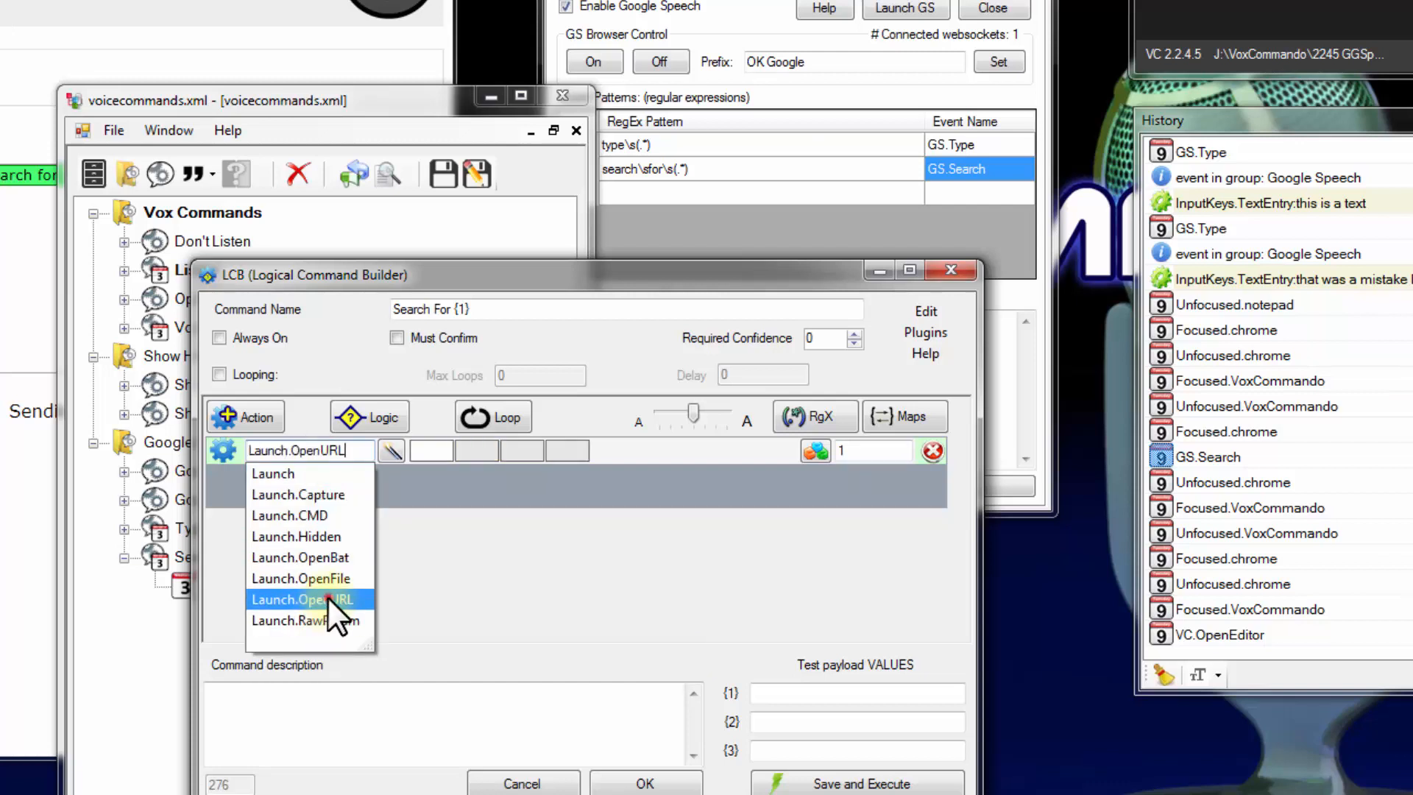
{"action": "left_click", "coordinate": [329, 598]}
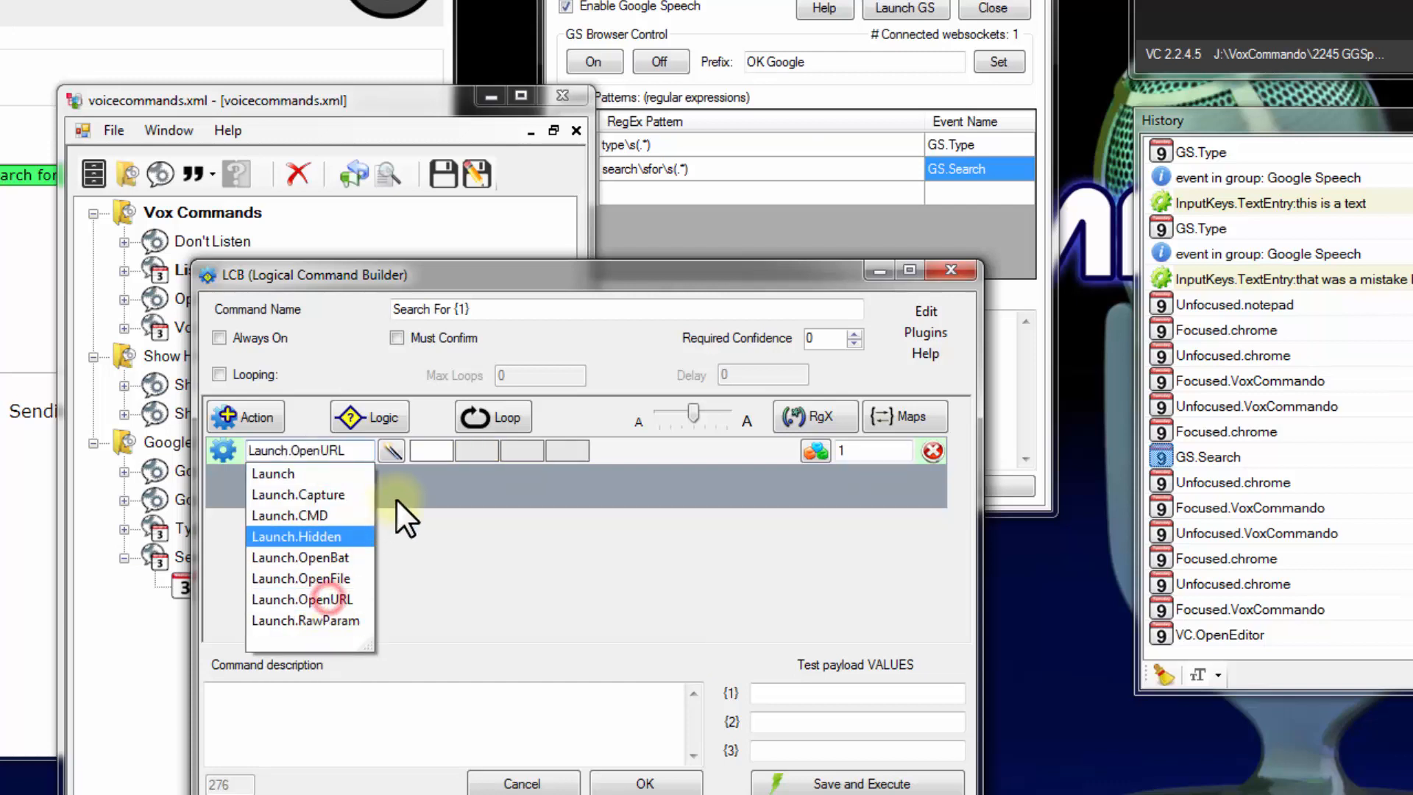
{"action": "left_click", "coordinate": [431, 450]}
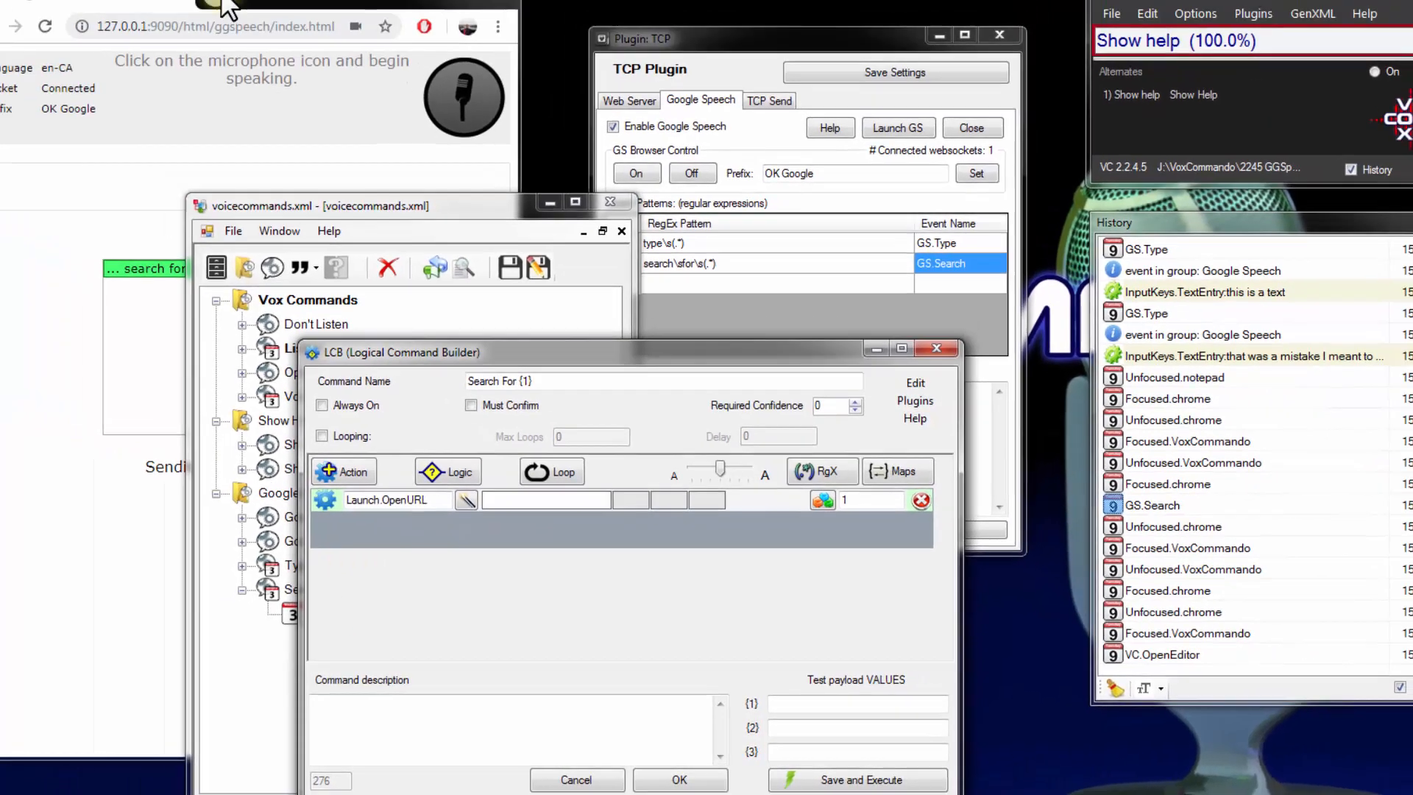
Switch to Chrome and search Google for "things" in a new tab
{"action": "left_click", "coordinate": [213, 0]}
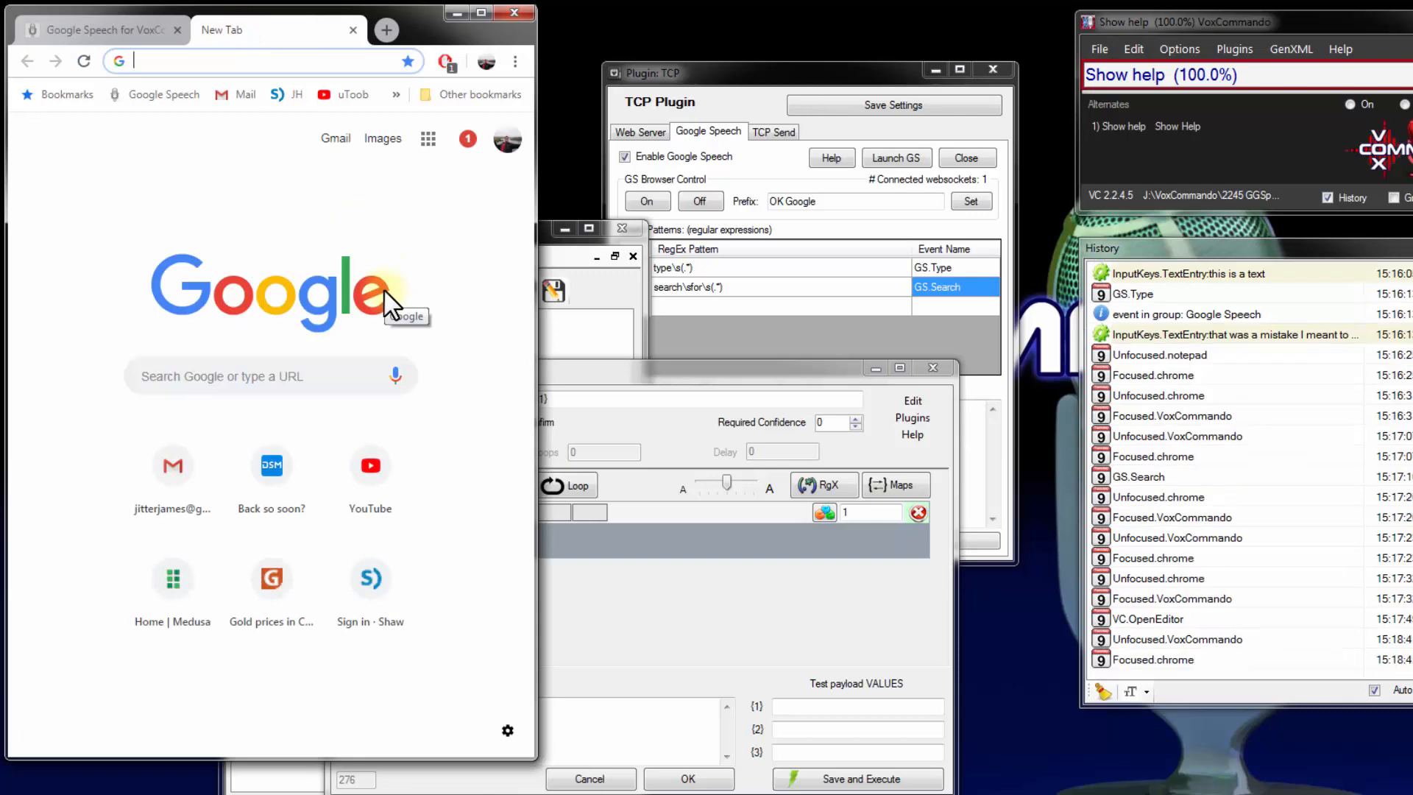
{"action": "type", "text": "things"}
{"action": "key", "text": "Return"}
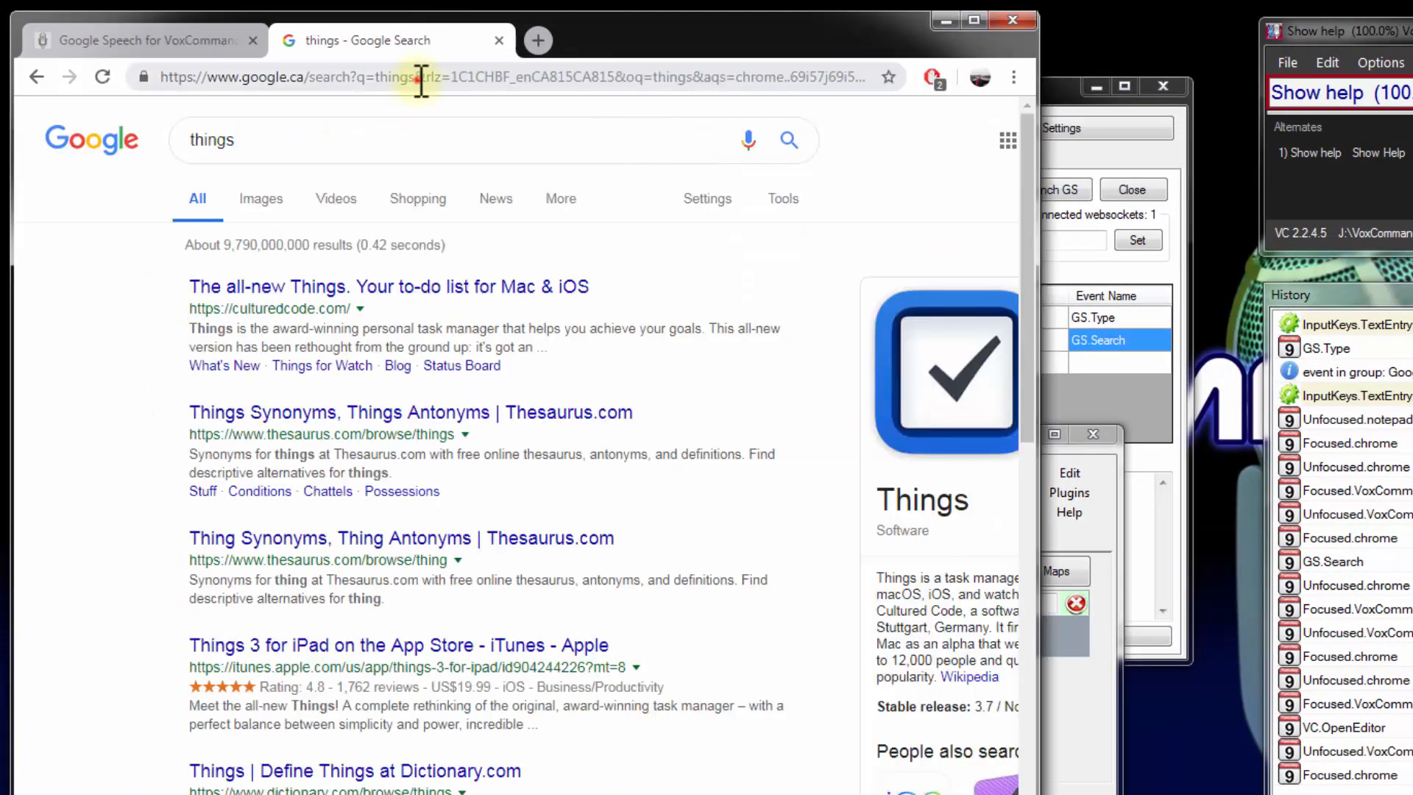
{"action": "left_click_drag", "start_coordinate": [419, 79], "coordinate": [1111, 100]}
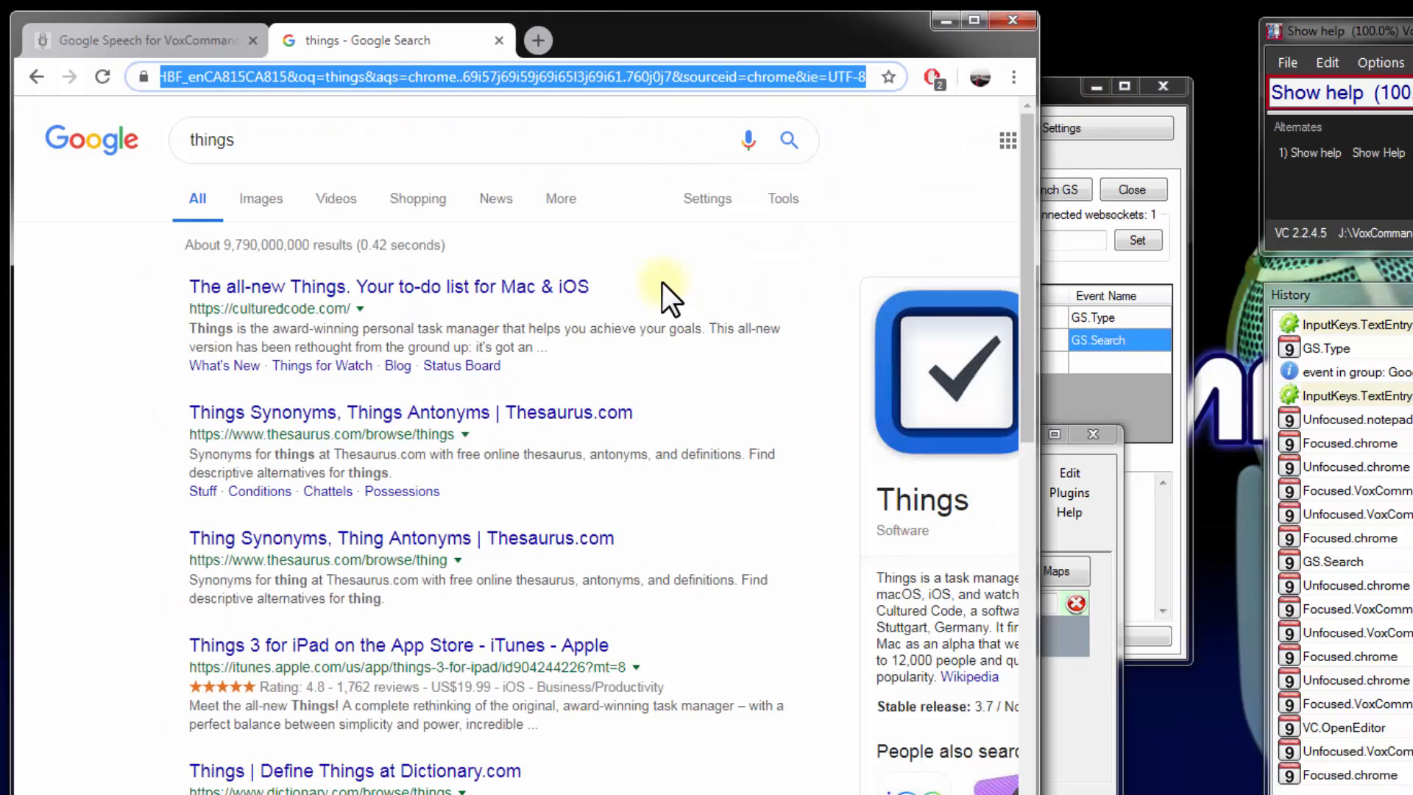
{"action": "key", "text": "BackSpace"}
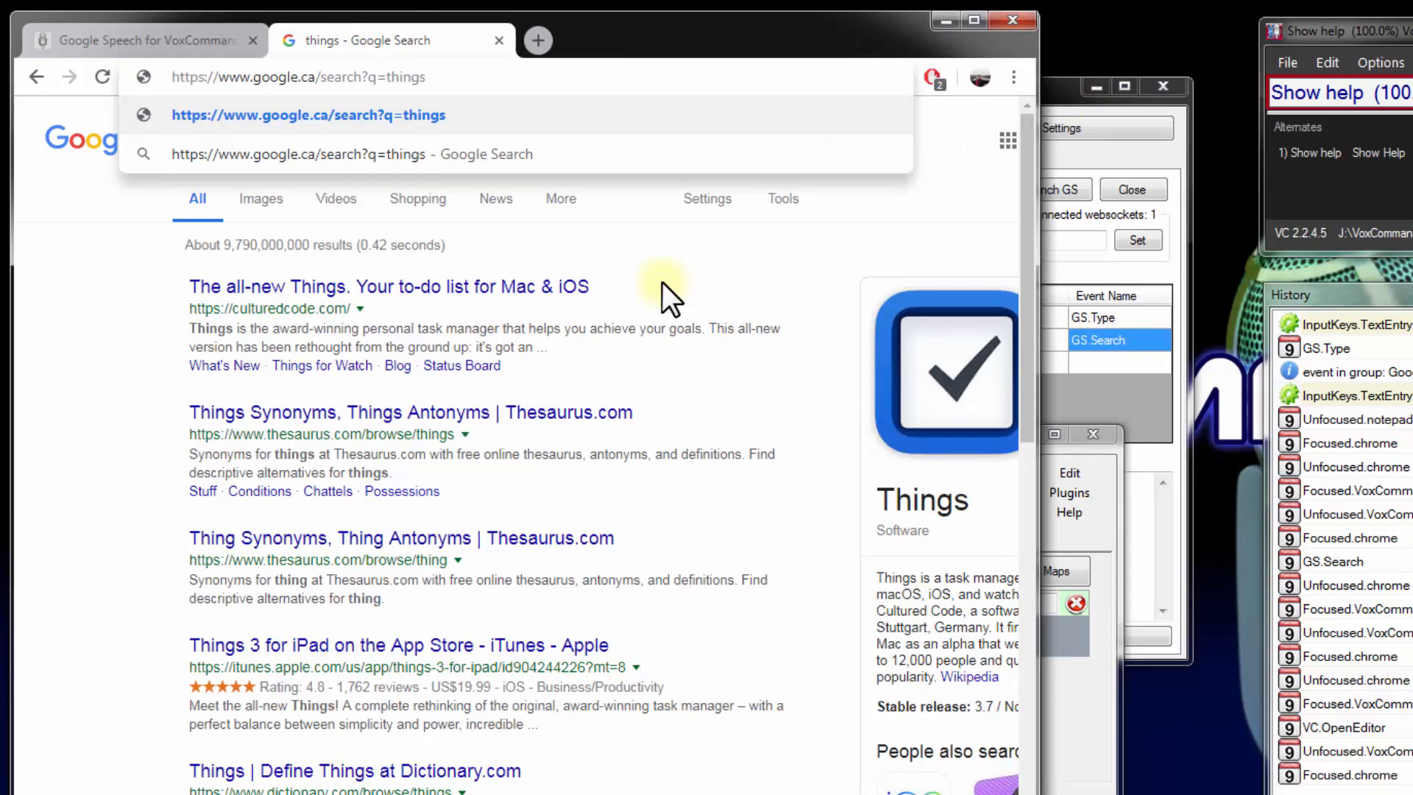
{"action": "key", "text": "ctrl+a"}
{"action": "key", "text": "ctrl+c"}
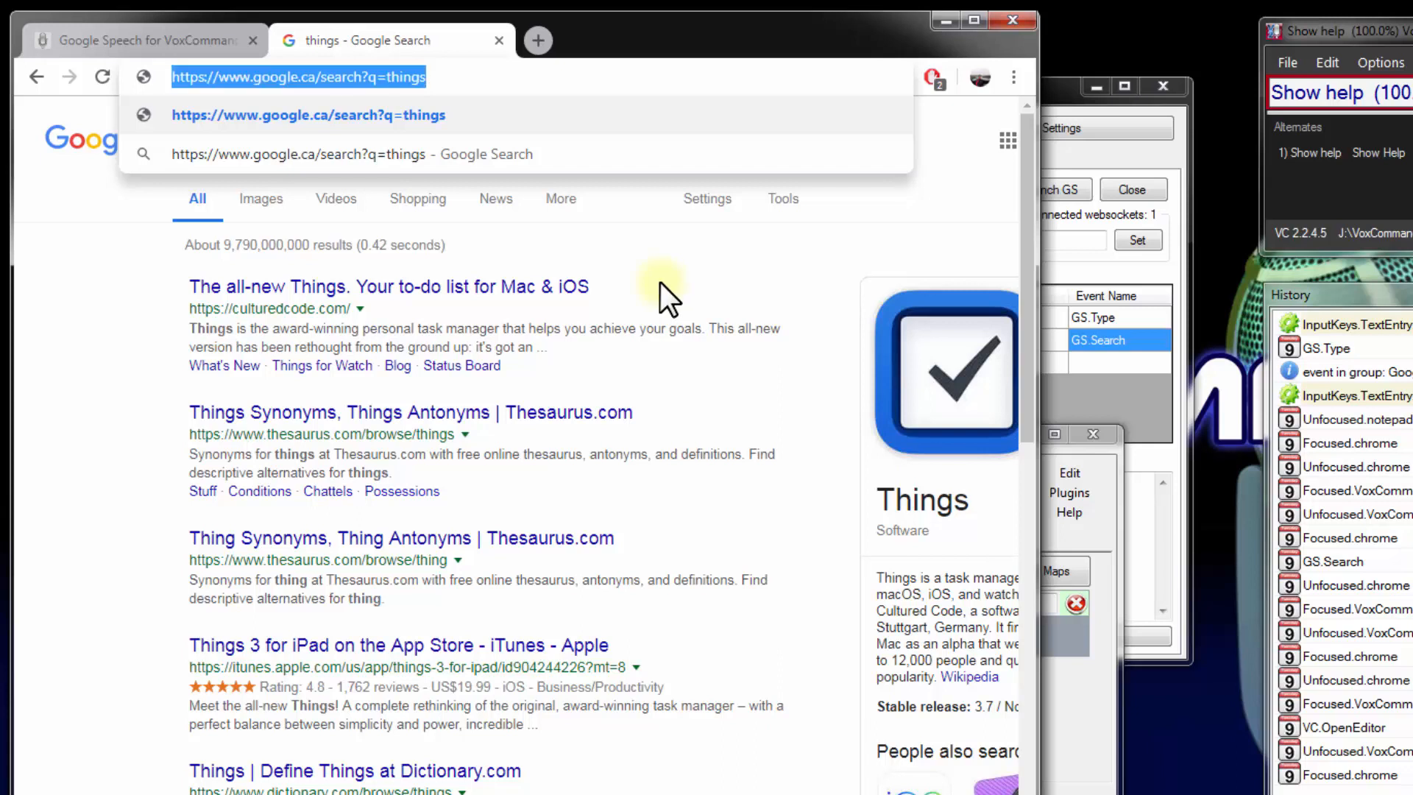
{"action": "left_click", "coordinate": [484, 84]}
{"action": "key", "text": "Return"}
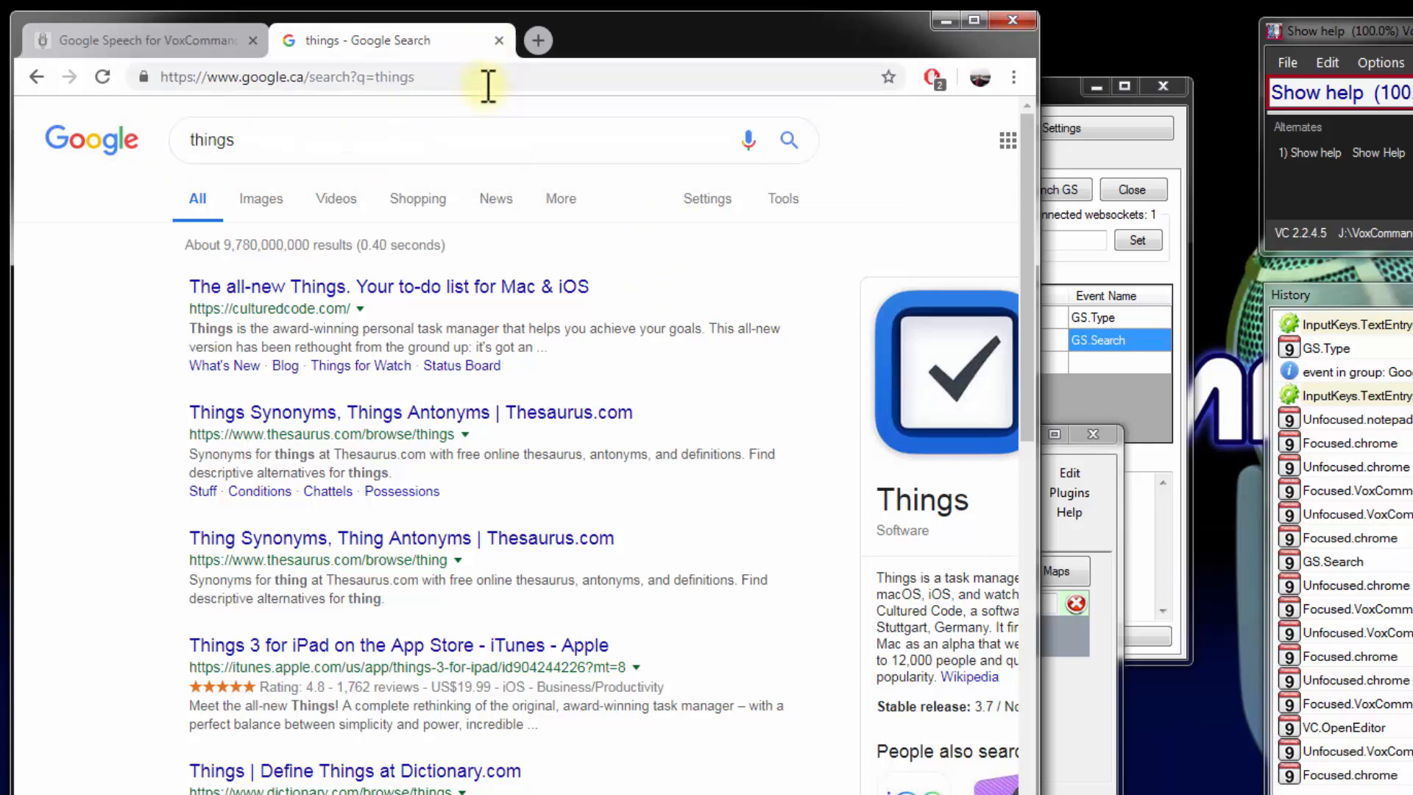
{"action": "left_click", "coordinate": [501, 39]}
{"action": "left_click", "coordinate": [1075, 700]}
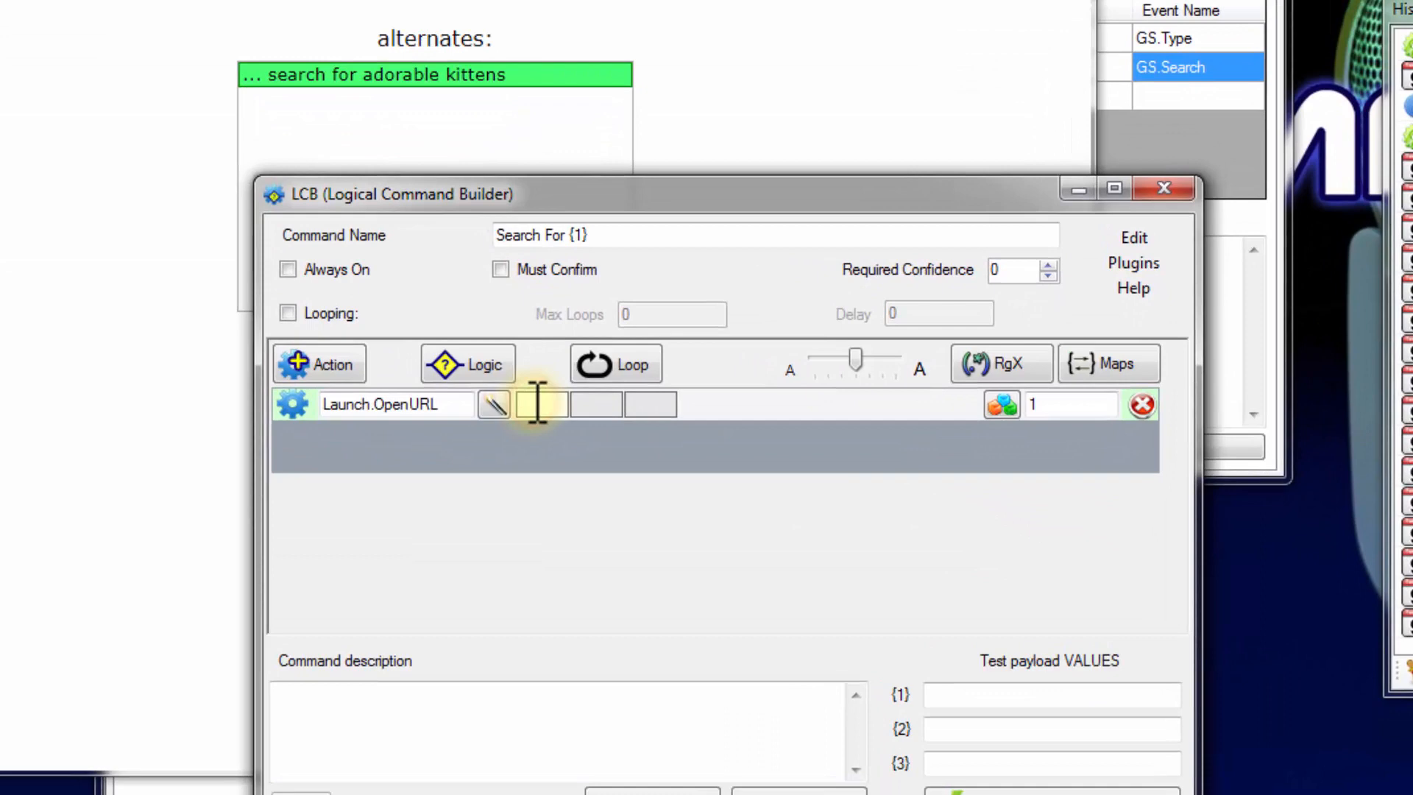
{"action": "left_click", "coordinate": [538, 404]}
{"action": "key", "text": "ctrl+v"}
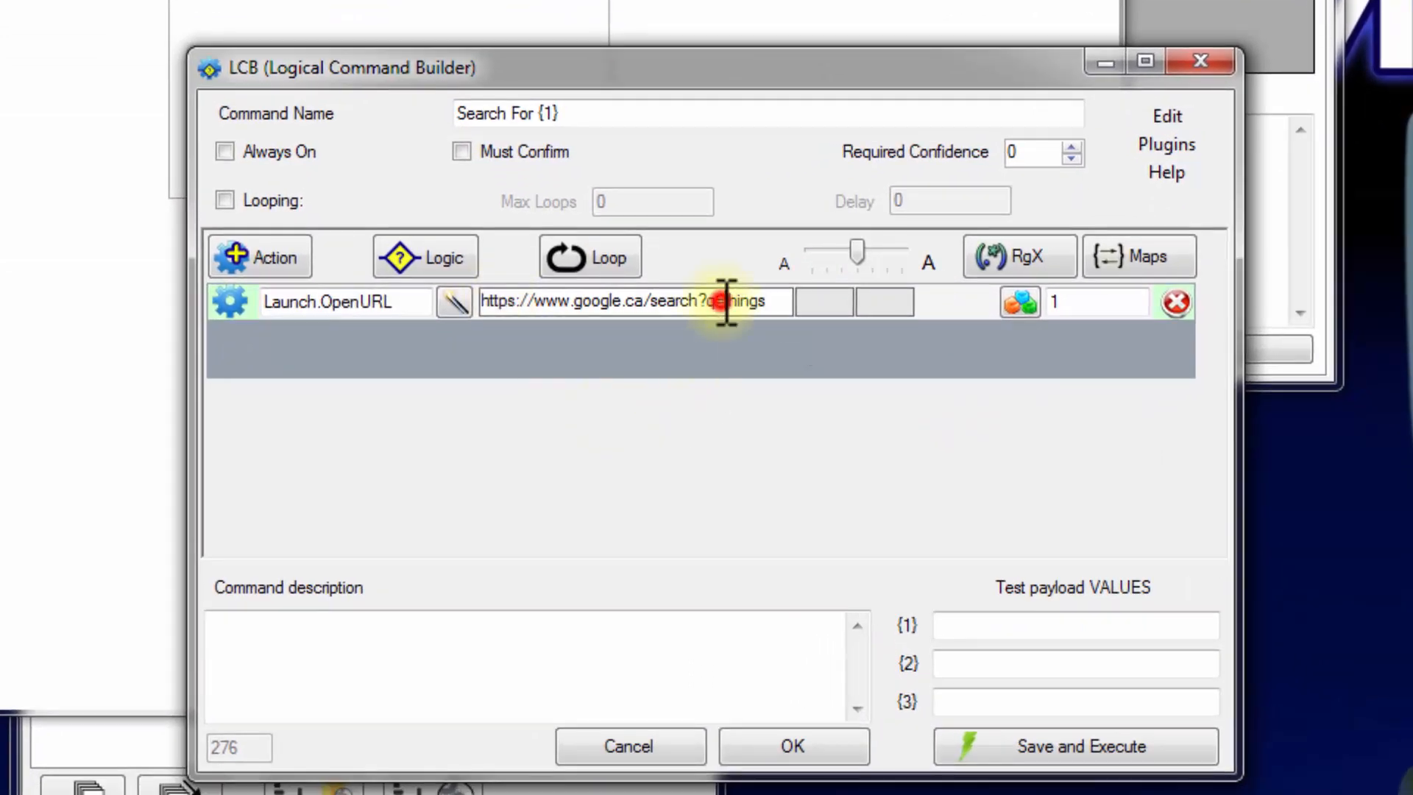
{"action": "left_click_drag", "start_coordinate": [725, 302], "coordinate": [820, 300]}
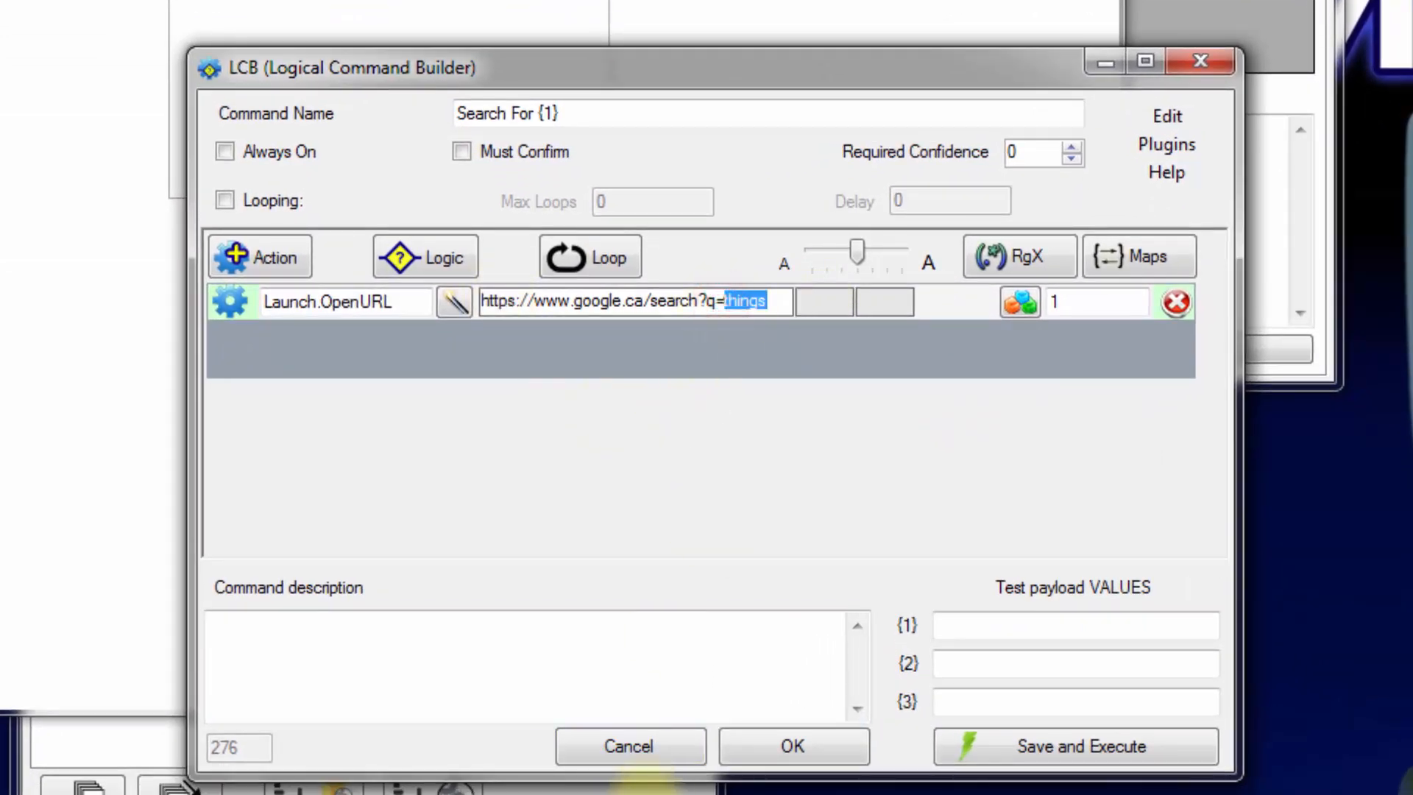
{"action": "type", "text": "{1}"}
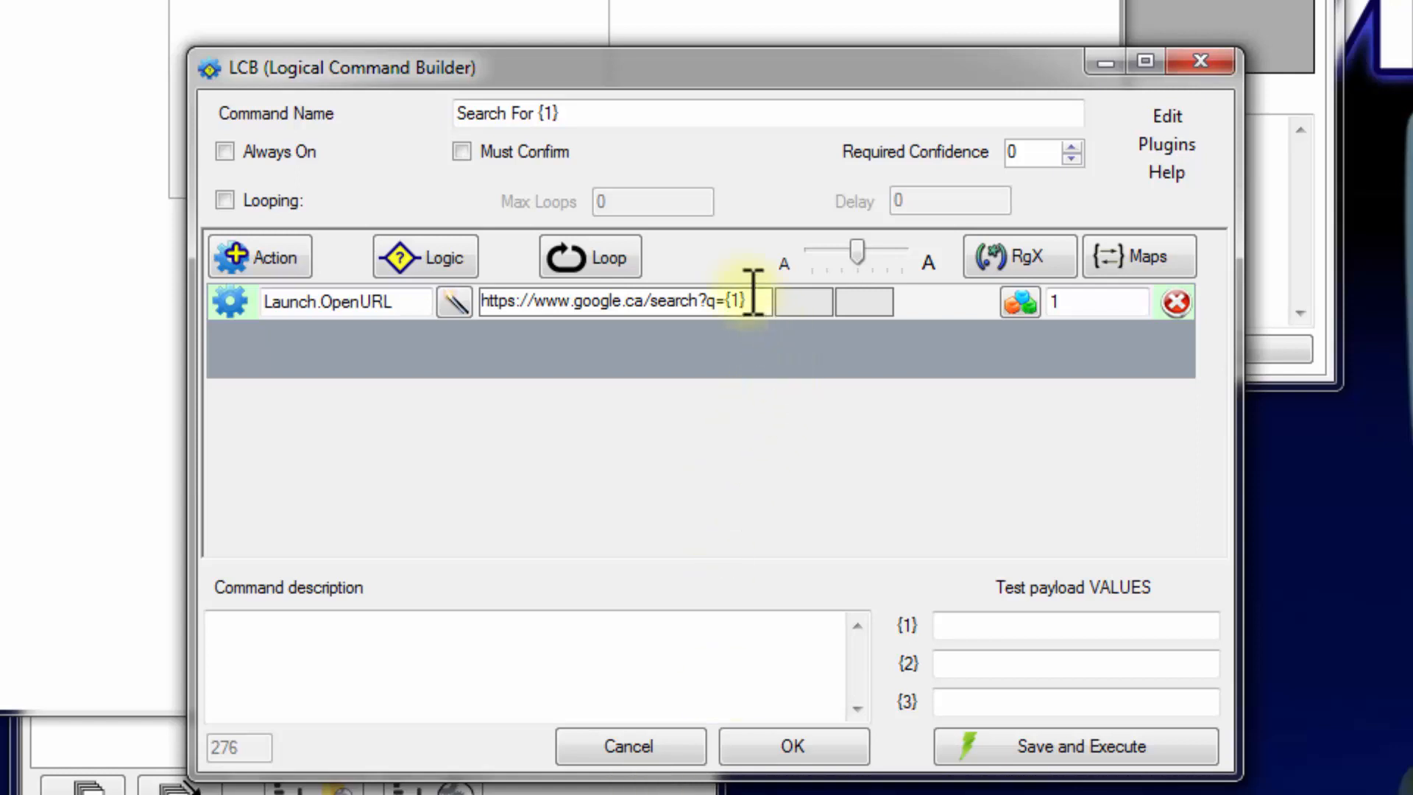
{"action": "left_click", "coordinate": [727, 300]}
{"action": "double_click", "coordinate": [736, 300]}
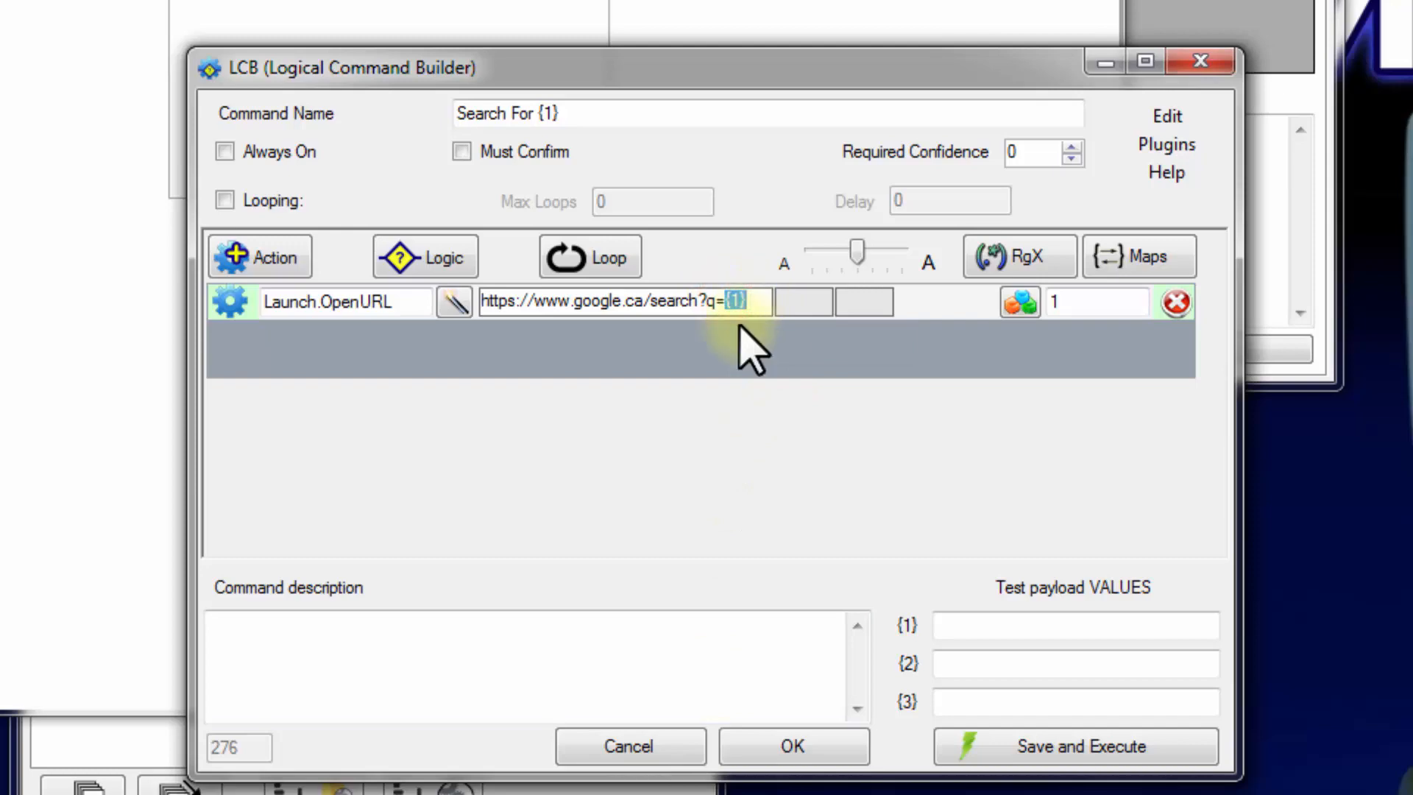
{"action": "left_click", "coordinate": [799, 747]}
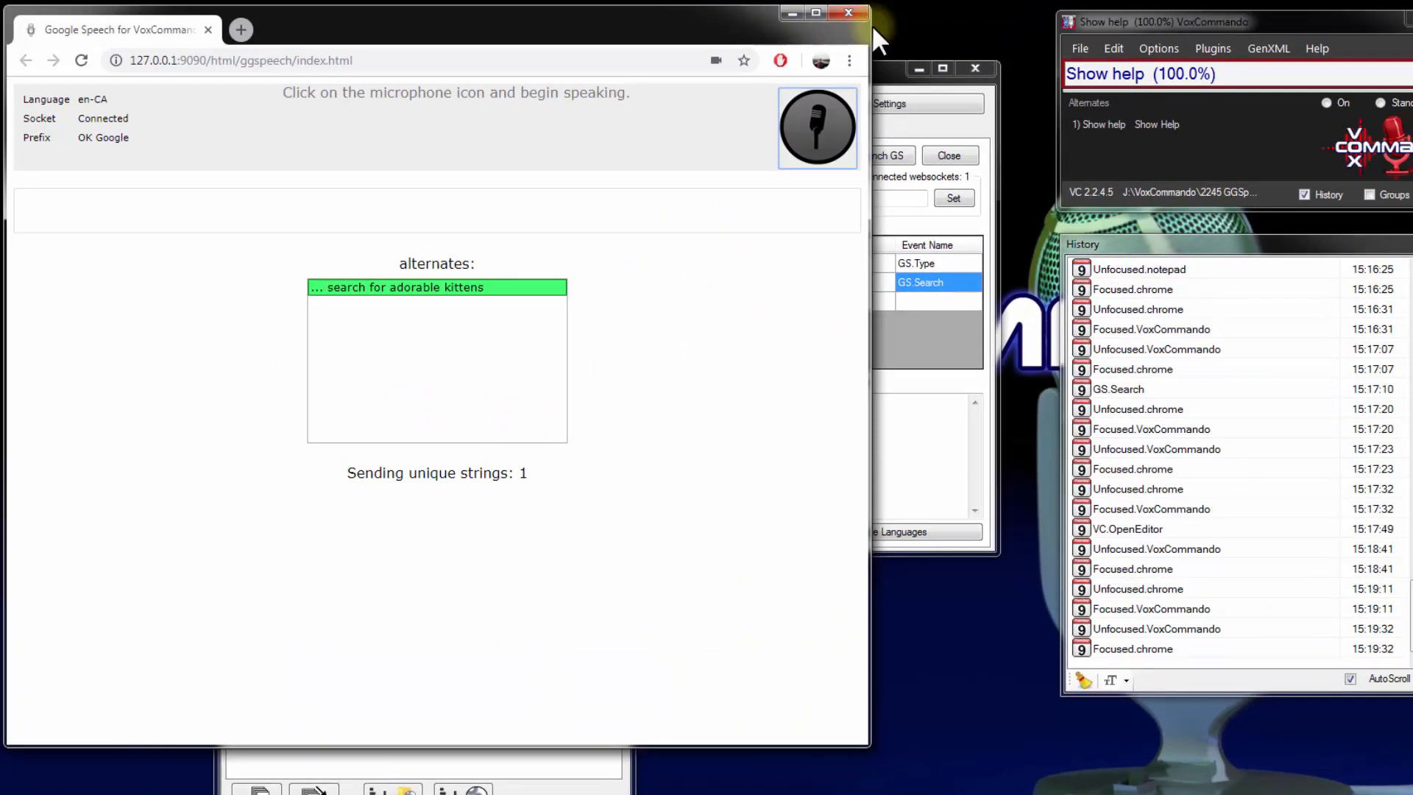
Save the voice commands, close their editor, and save the TCP plugin settings
{"action": "left_click_drag", "start_coordinate": [869, 27], "coordinate": [395, 36]}
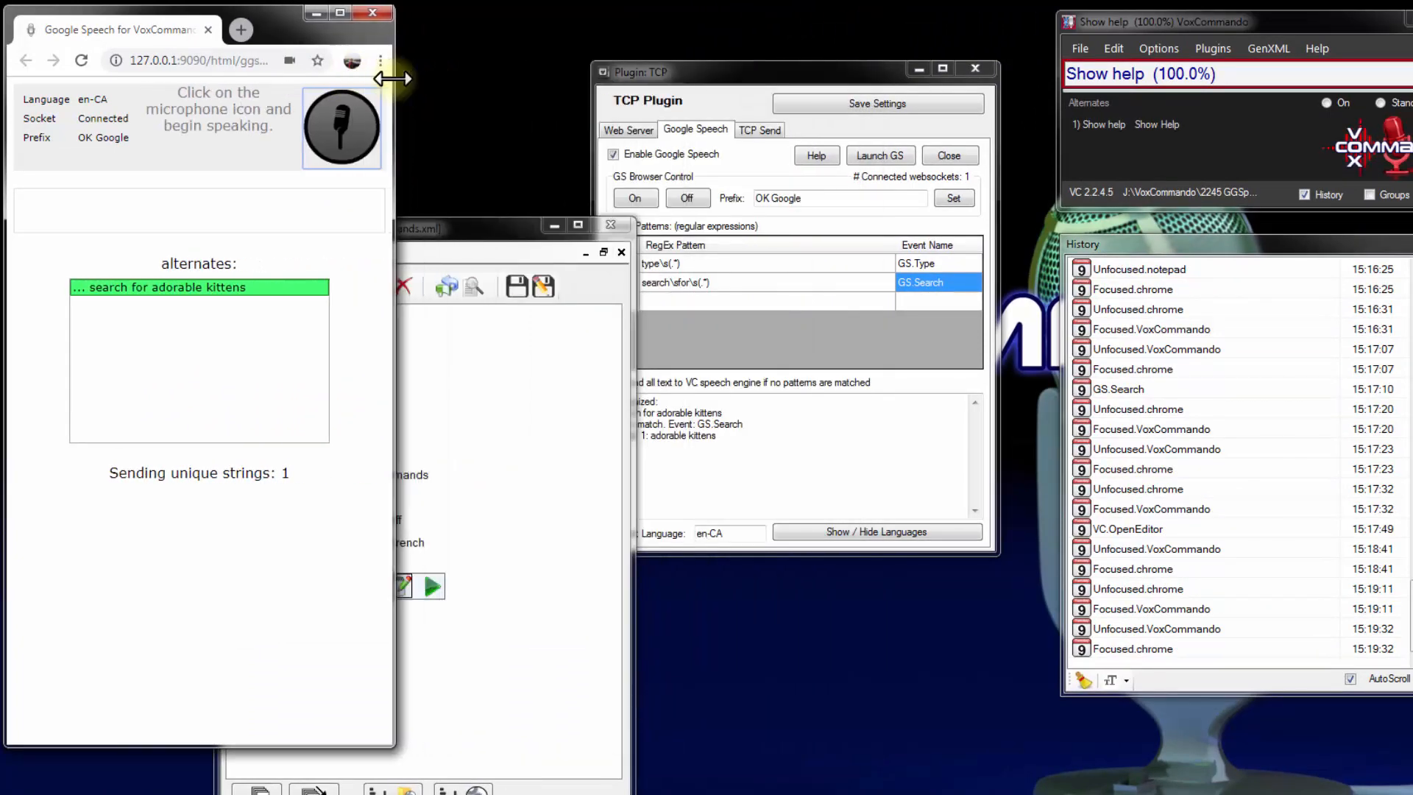
{"action": "left_click", "coordinate": [514, 228]}
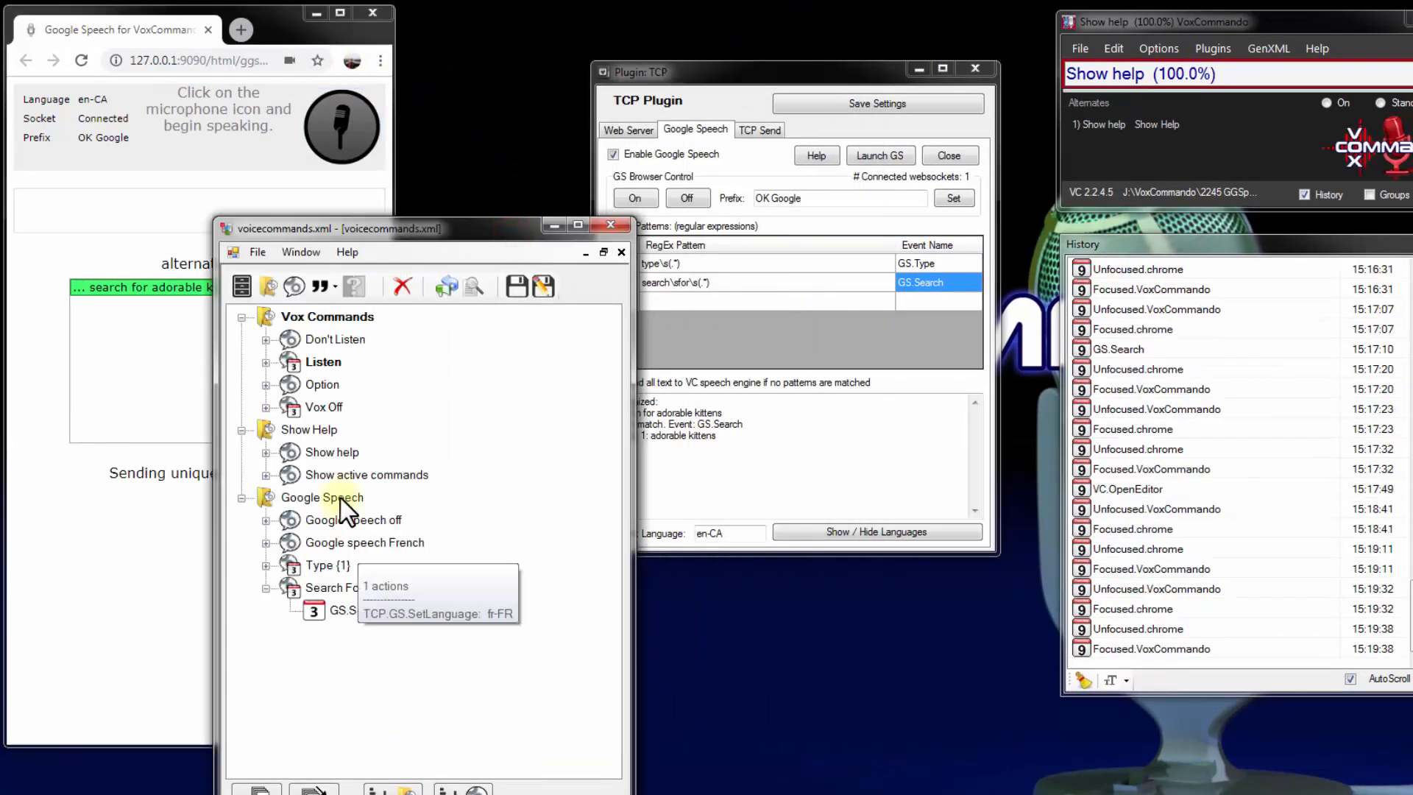
{"action": "left_click", "coordinate": [515, 284]}
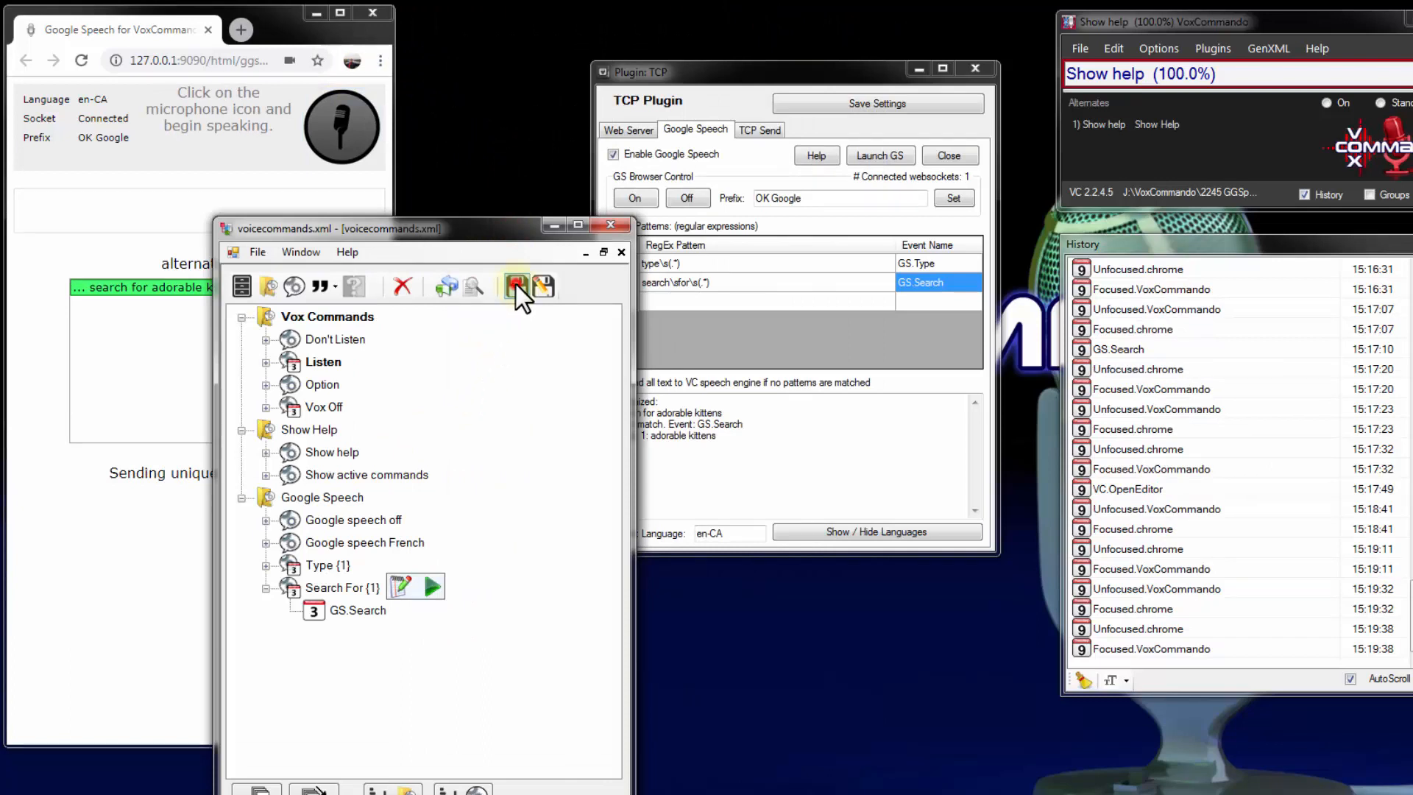
{"action": "left_click", "coordinate": [616, 223]}
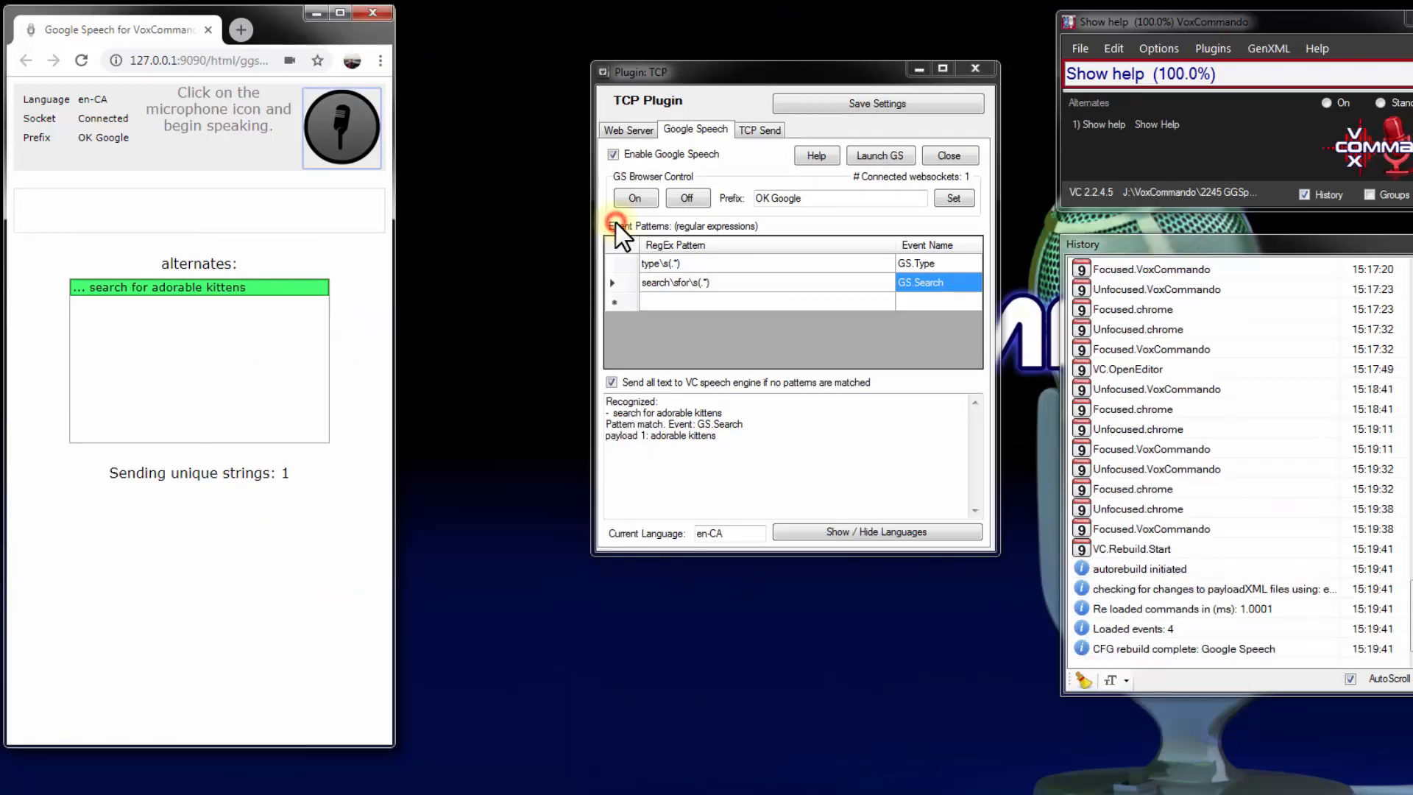
{"action": "left_click", "coordinate": [842, 101]}
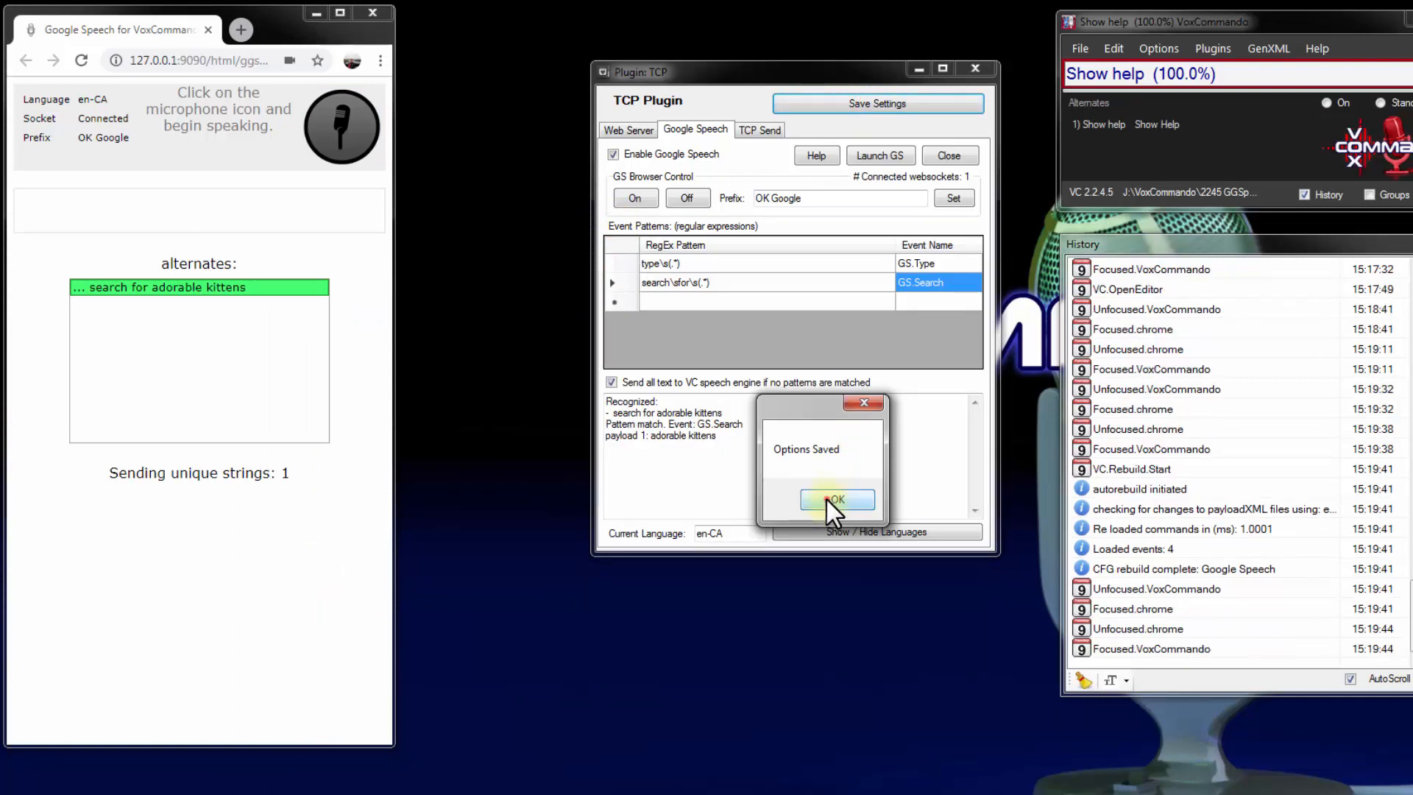
{"action": "left_click", "coordinate": [826, 498]}
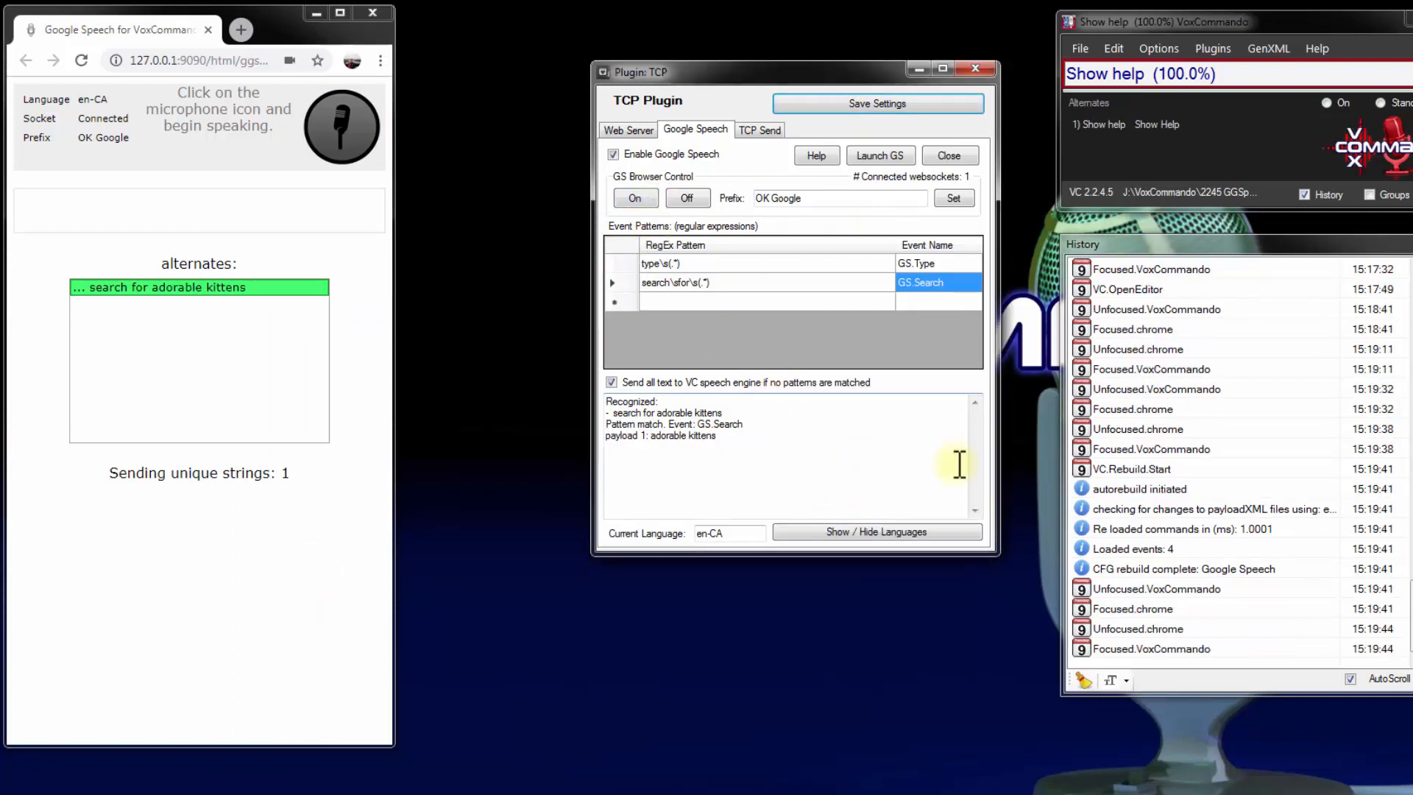
Turn on the Google Speech microphone, test the command by saying "OK Google search for adorable kittens", and widen the browser window
{"action": "left_click", "coordinate": [338, 129]}
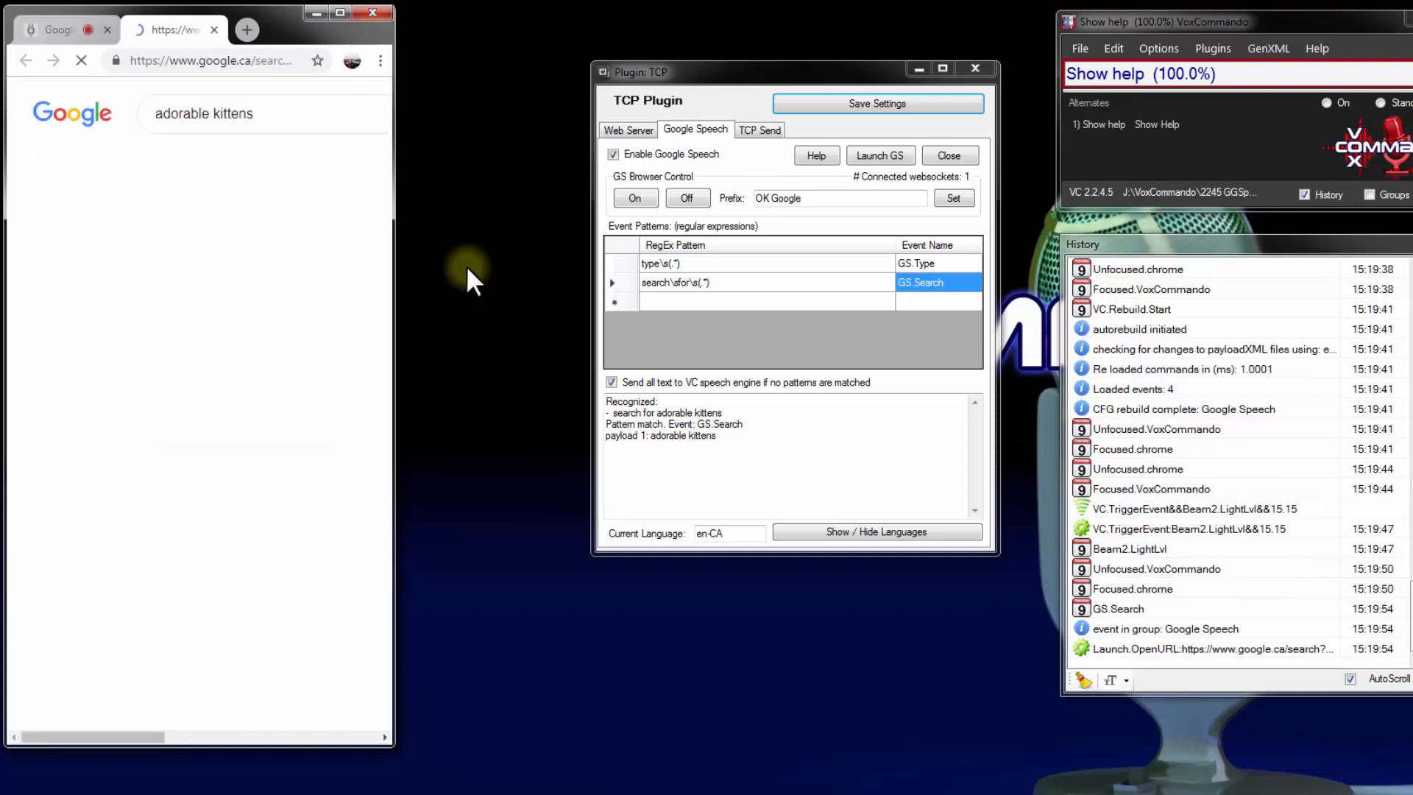
{"action": "left_click_drag", "start_coordinate": [394, 246], "coordinate": [546, 247]}
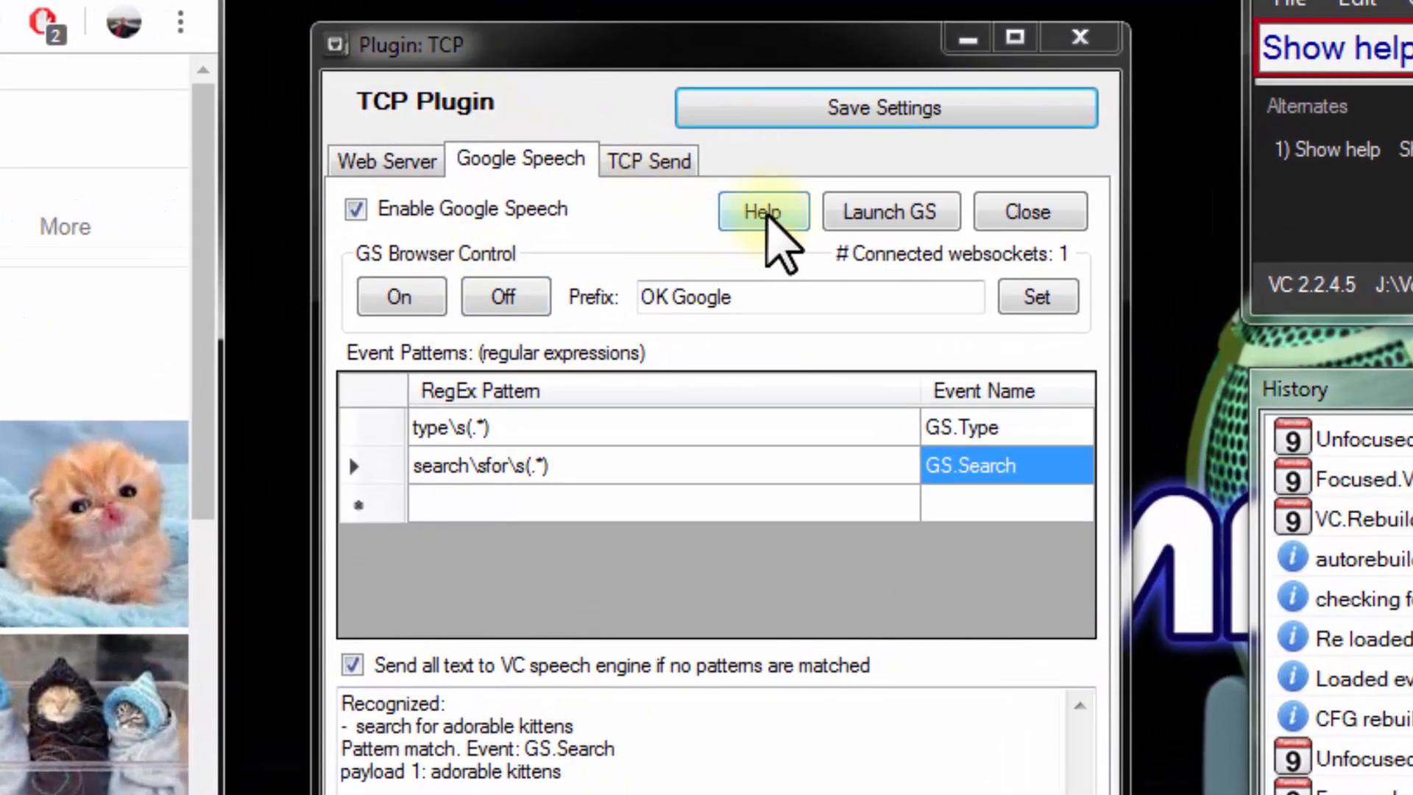
Open the Google Speech help page from the TCP plugin, widen the browser to view it, and close the page
{"action": "left_click", "coordinate": [782, 214]}
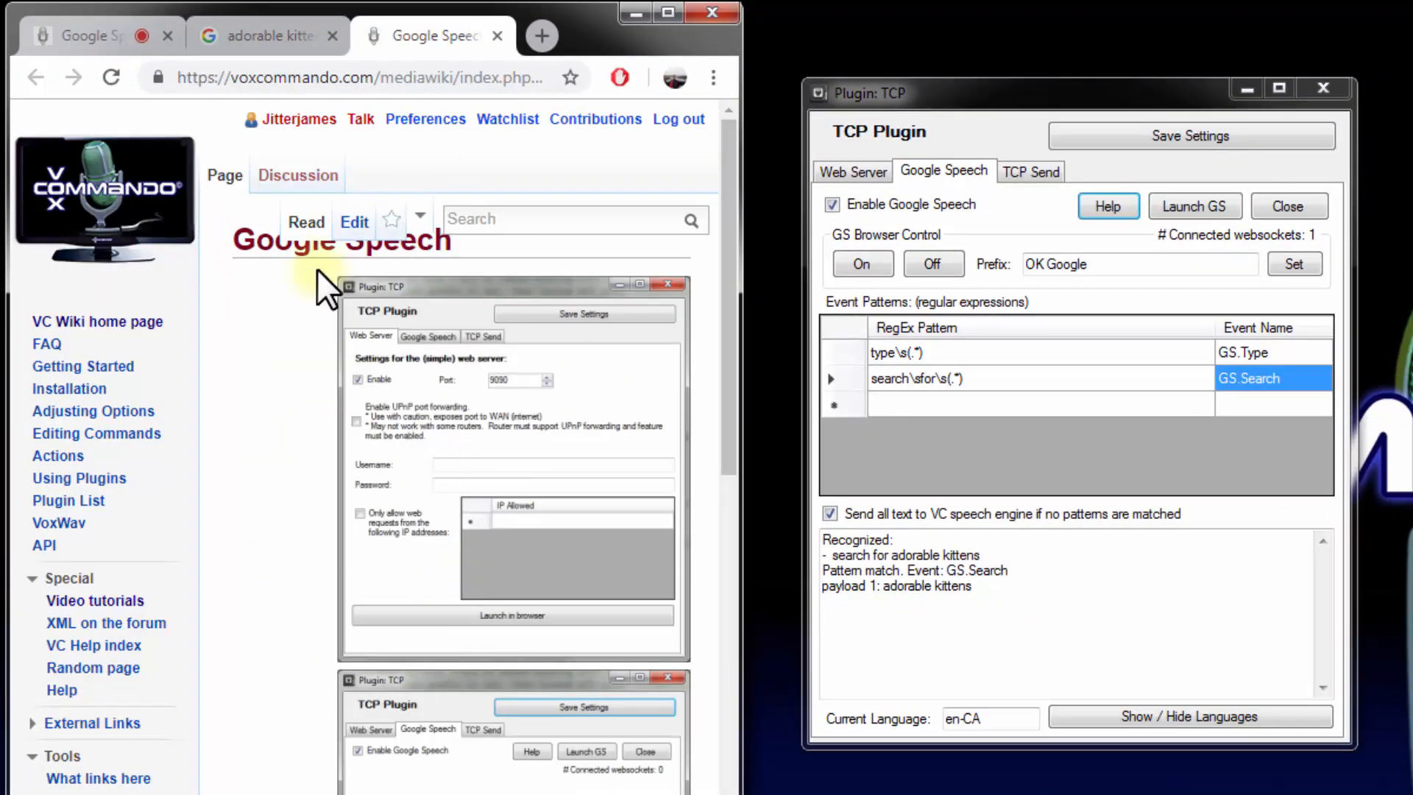
{"action": "left_click_drag", "start_coordinate": [740, 324], "coordinate": [1330, 323]}
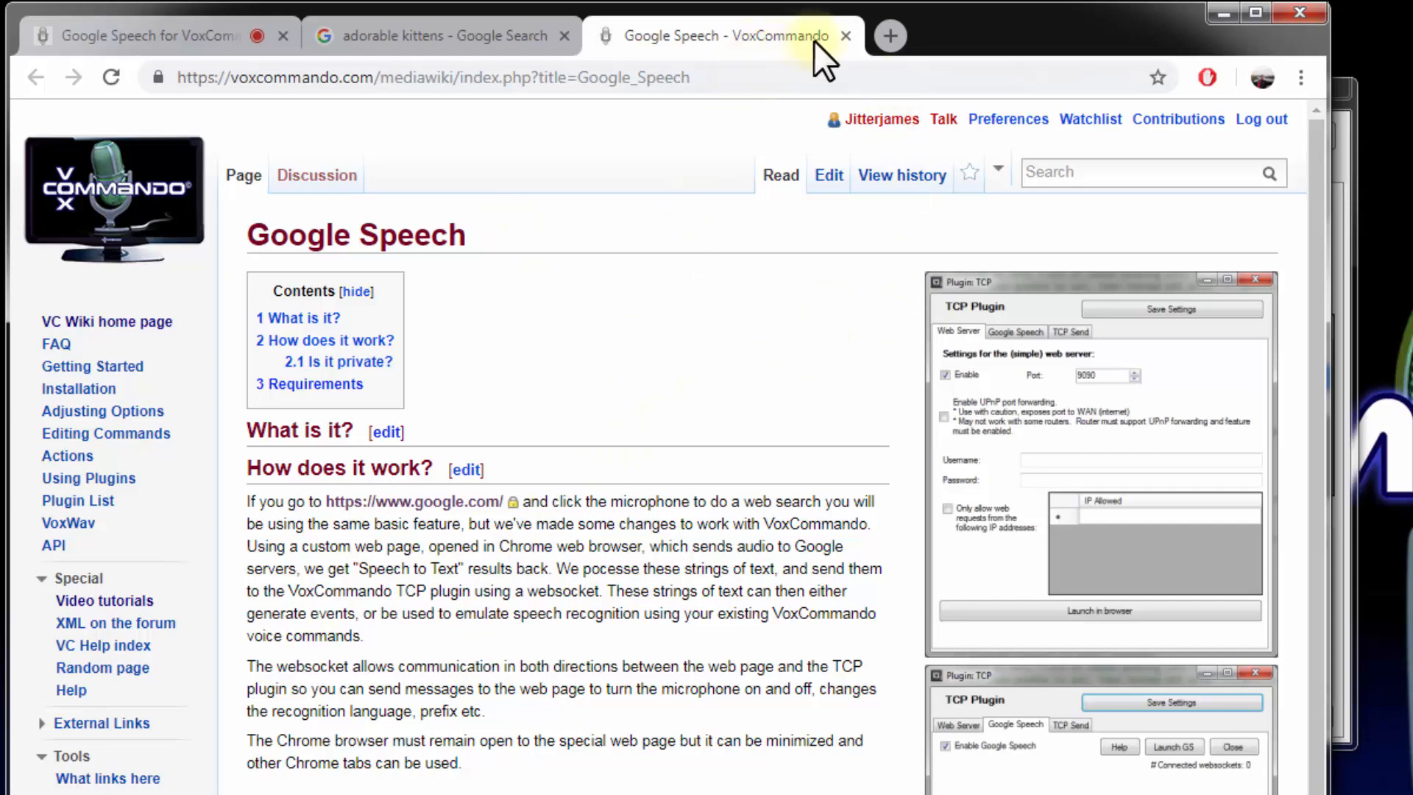
{"action": "left_click", "coordinate": [845, 36]}
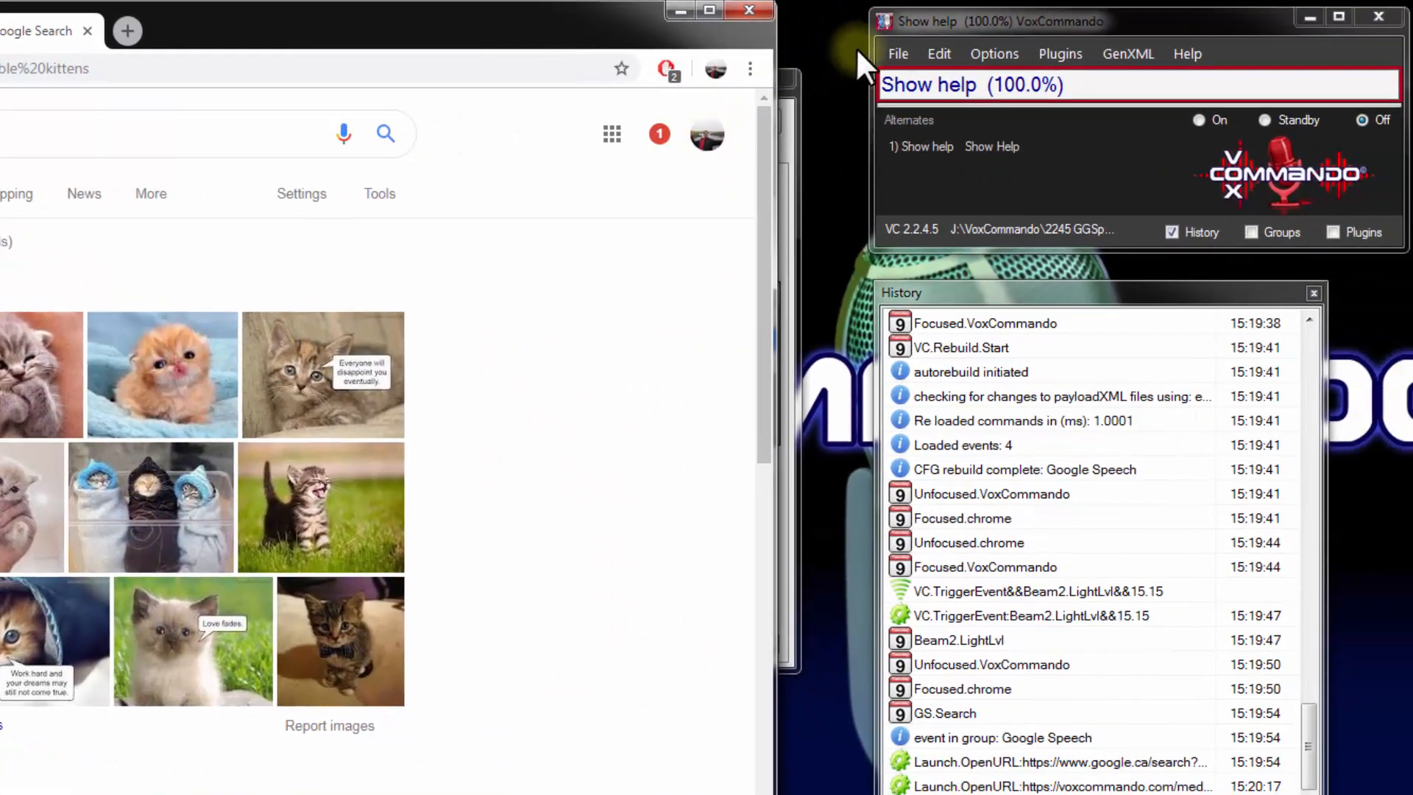
Locate Google Web Recognition Test.zip among the English standard configurations, and close the chooser without applying it along with the kittens search tab
{"action": "left_click", "coordinate": [898, 54]}
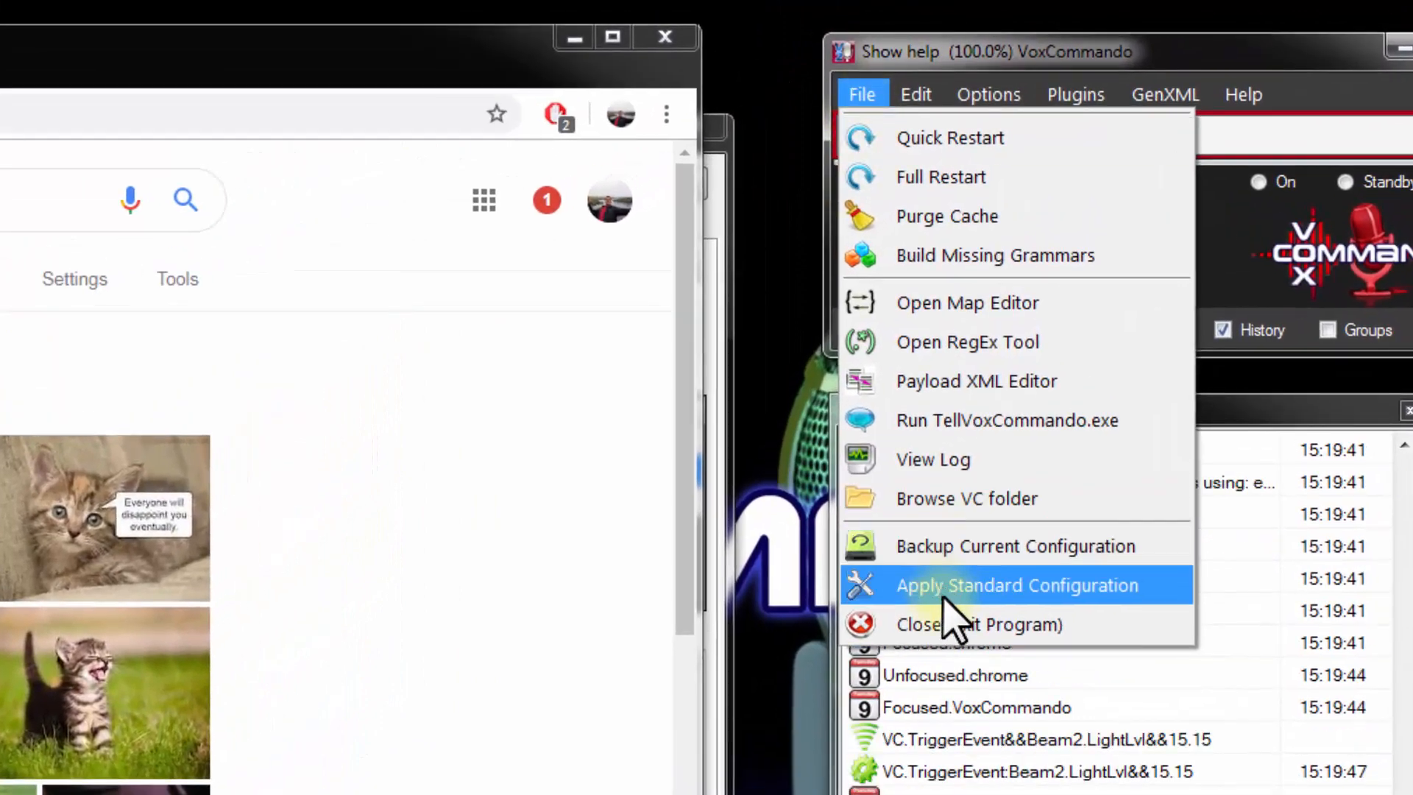
{"action": "left_click", "coordinate": [963, 517]}
{"action": "left_click", "coordinate": [1012, 119]}
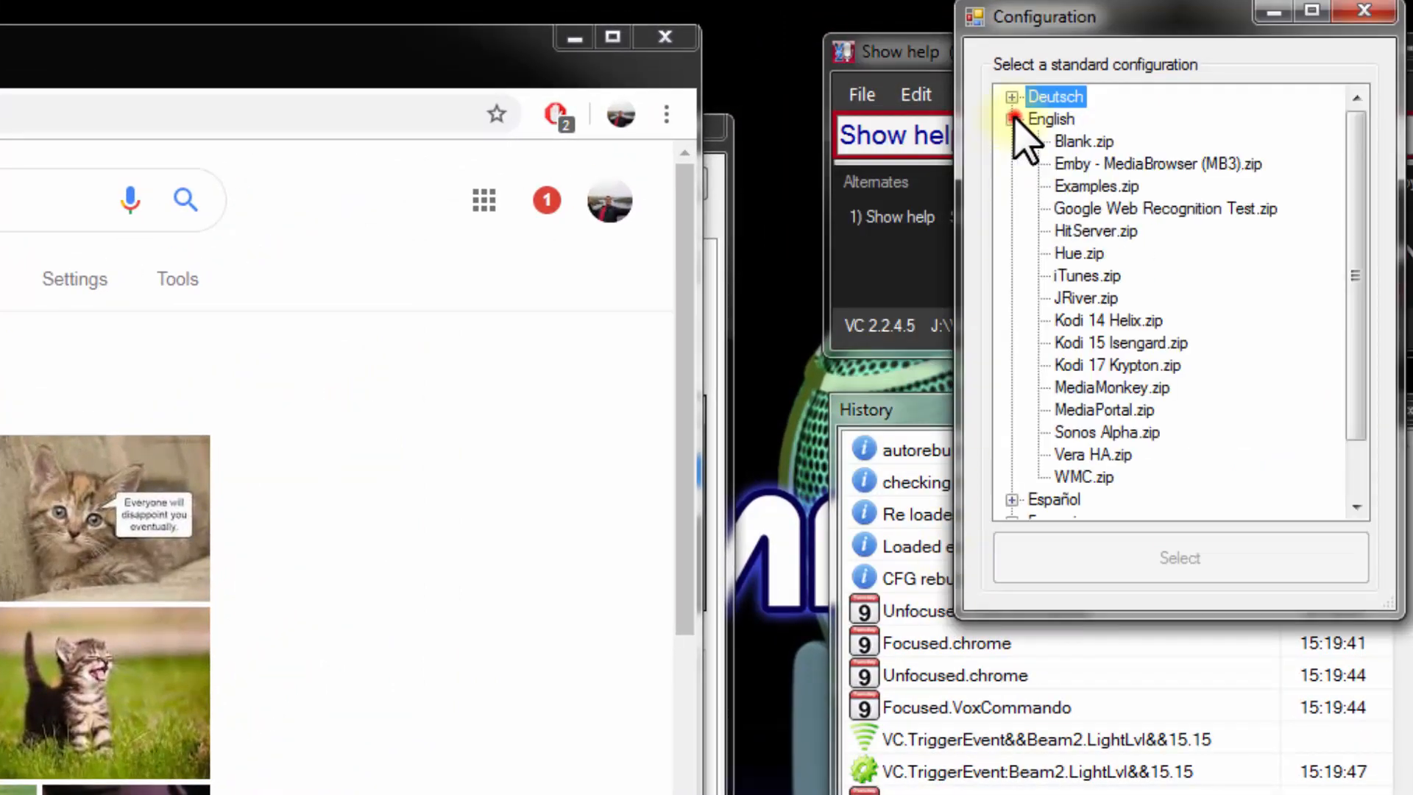
{"action": "left_click_drag", "start_coordinate": [1073, 12], "coordinate": [12, 214]}
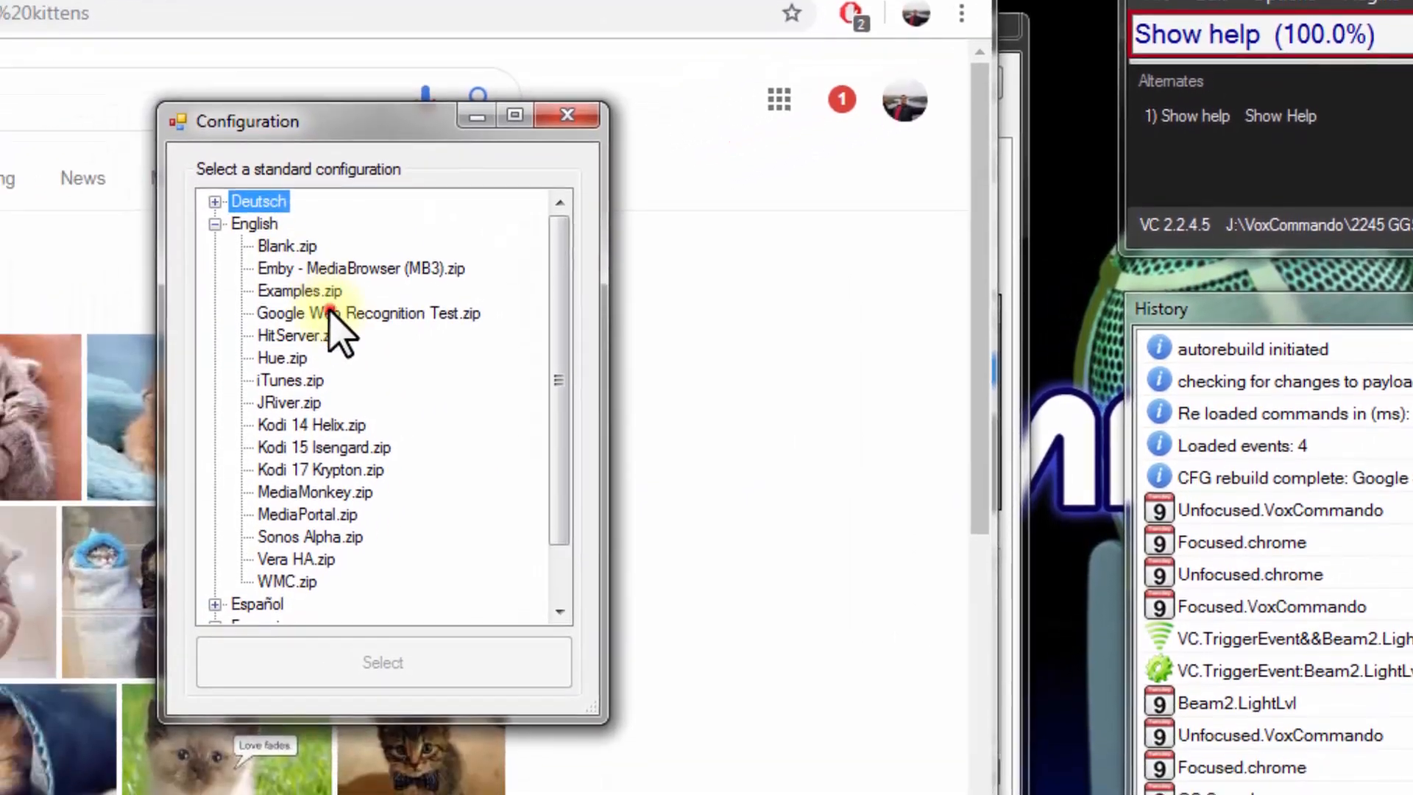
{"action": "left_click", "coordinate": [225, 343]}
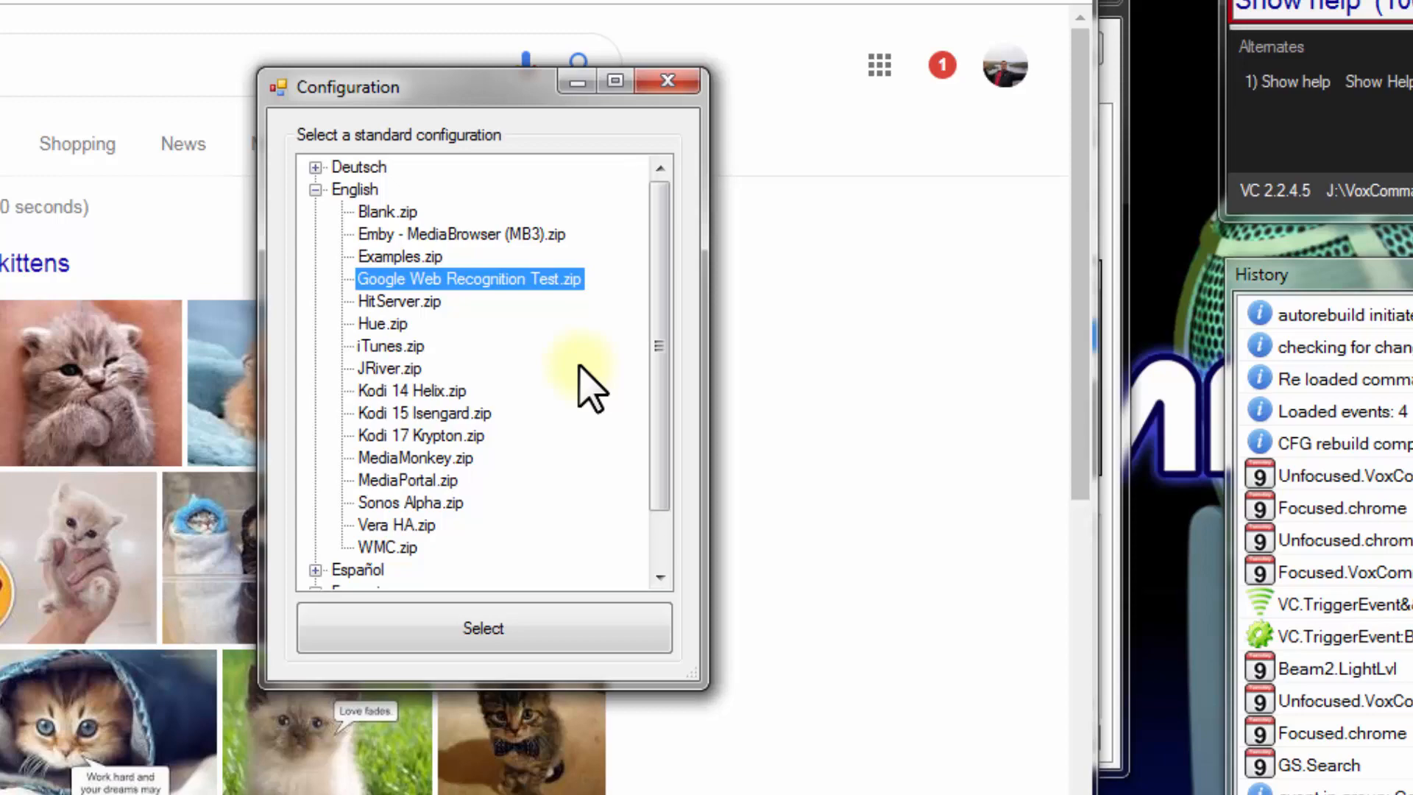
{"action": "left_click", "coordinate": [668, 80]}
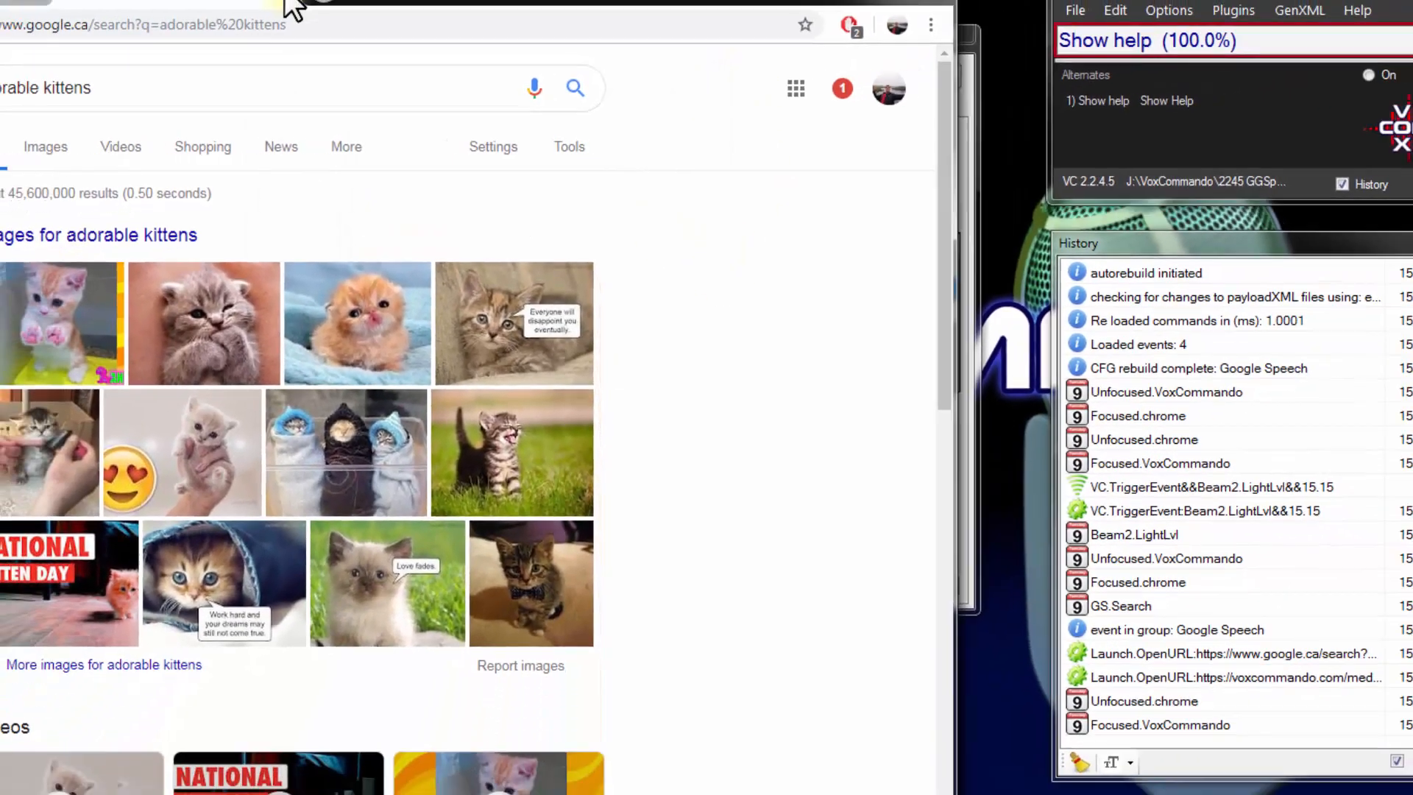
{"action": "left_click", "coordinate": [292, 3]}
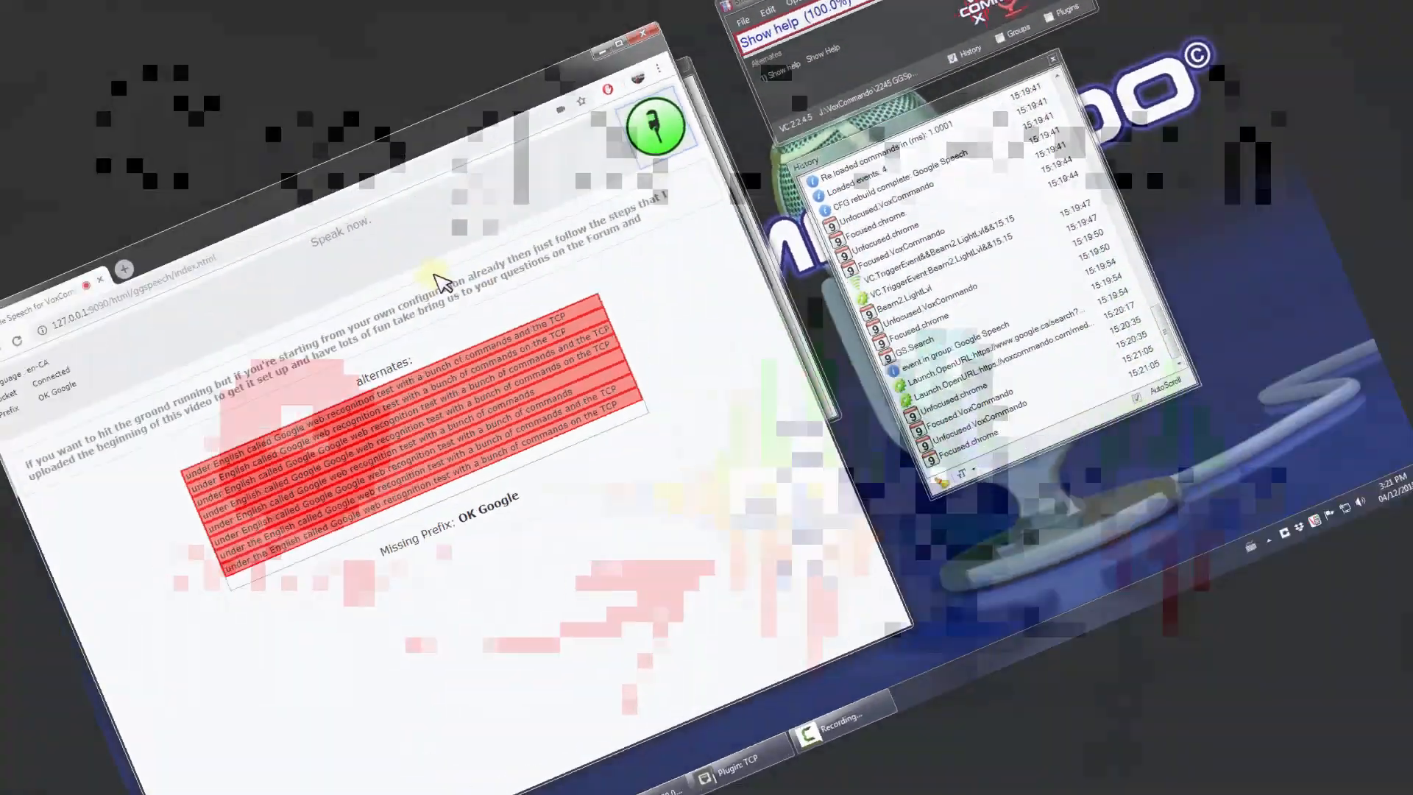